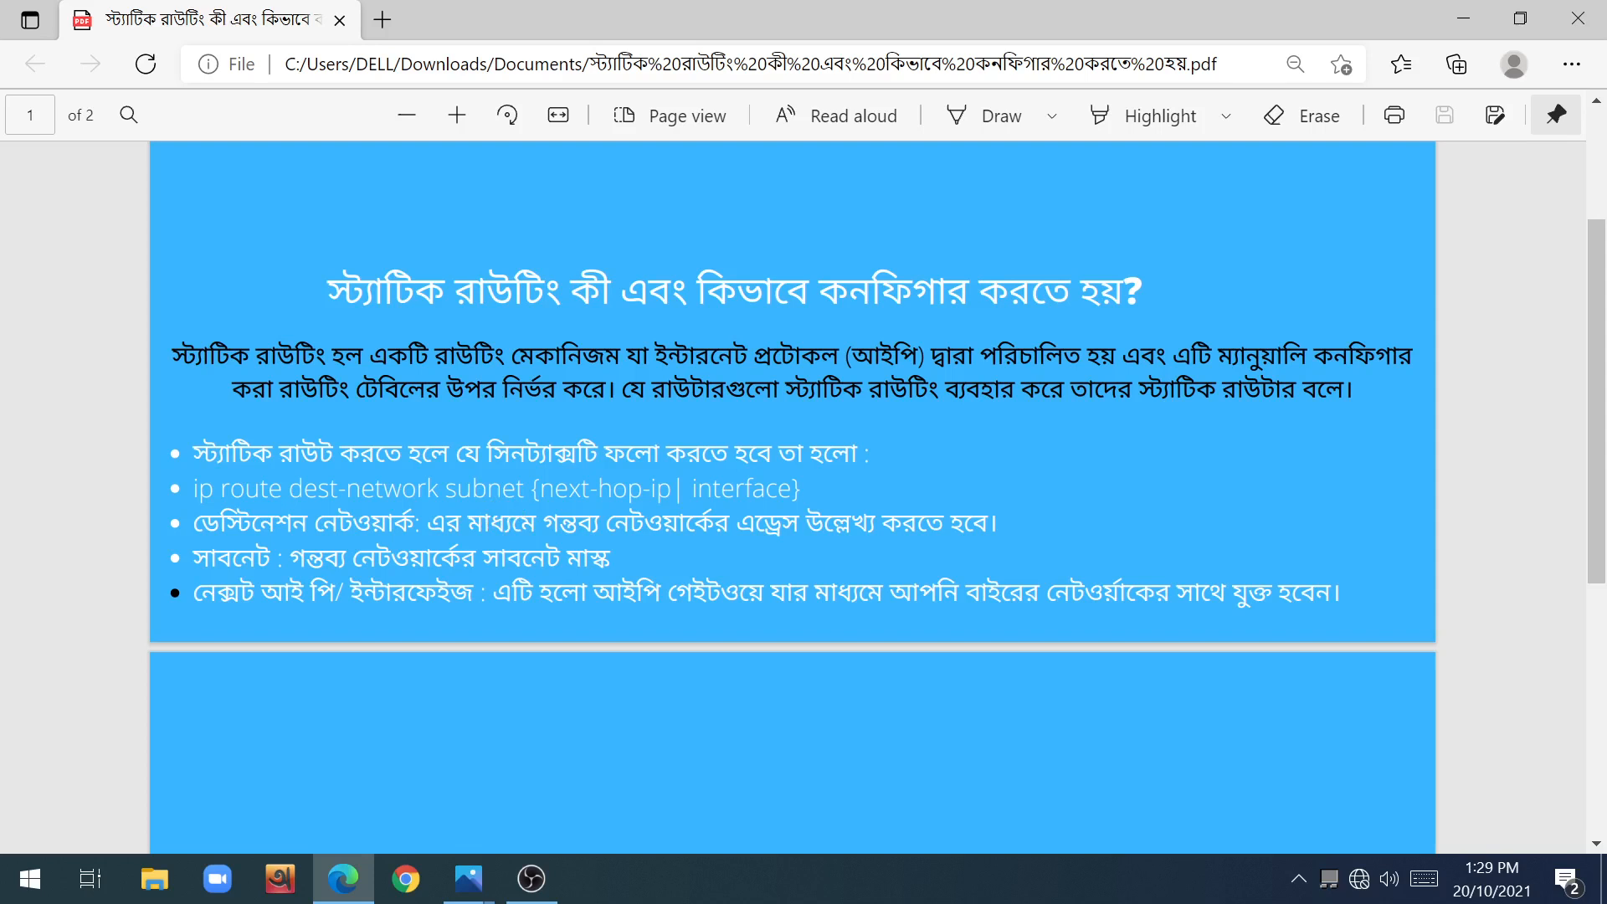
Step: Switch to the Photos window with final static.png and examine the static routing topology, its routers and network addresses
click(468, 878)
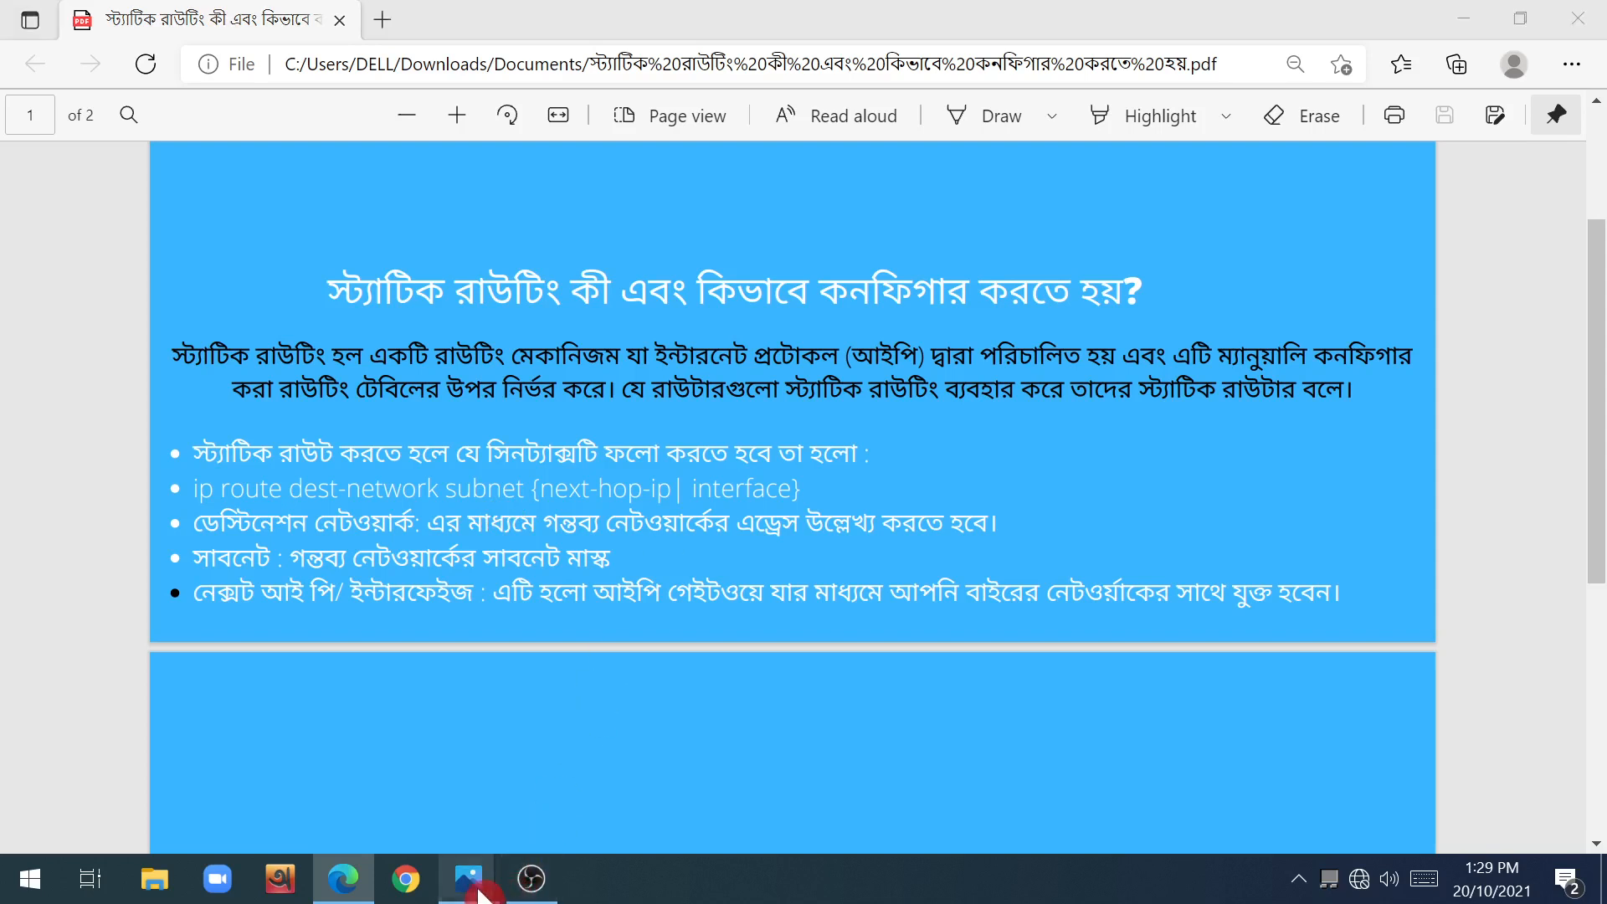
click(402, 804)
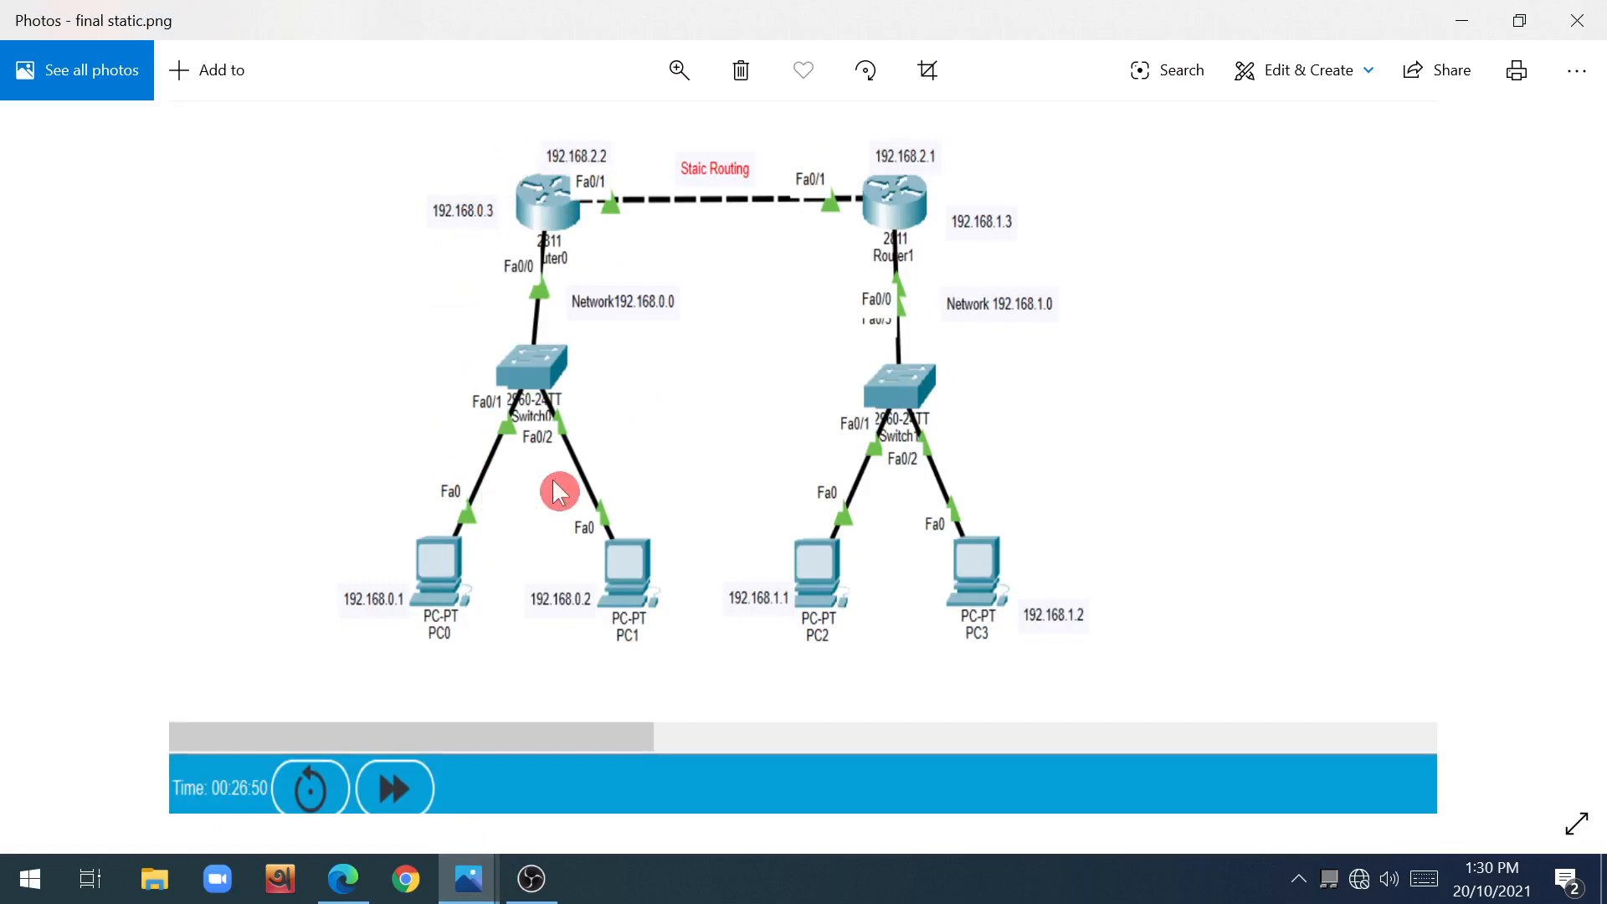
click(541, 221)
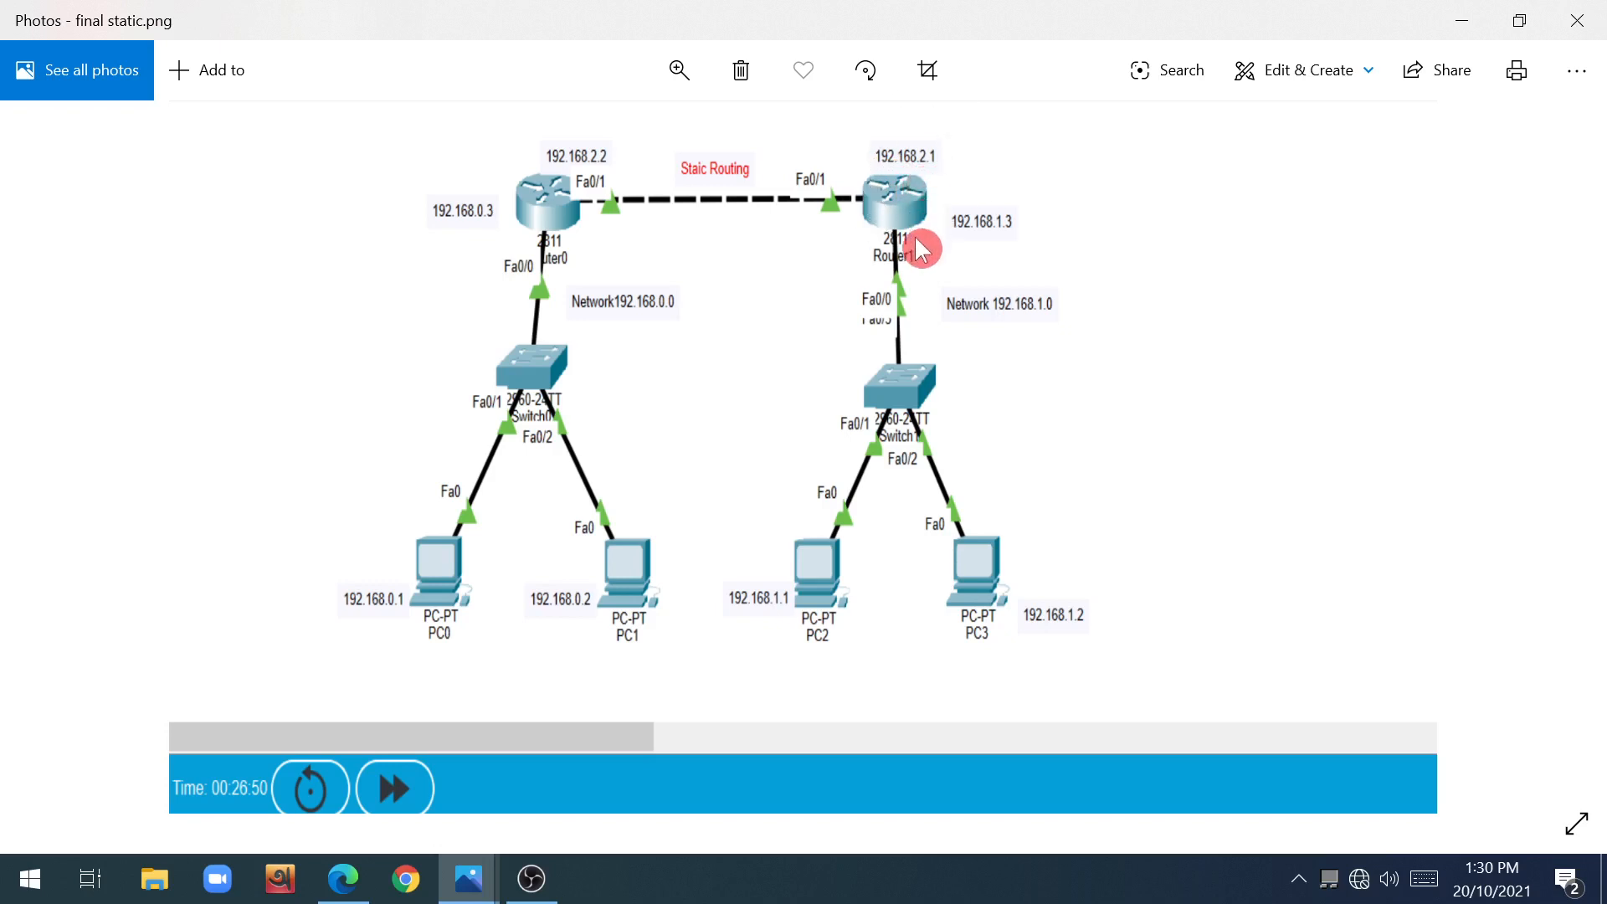
click(893, 223)
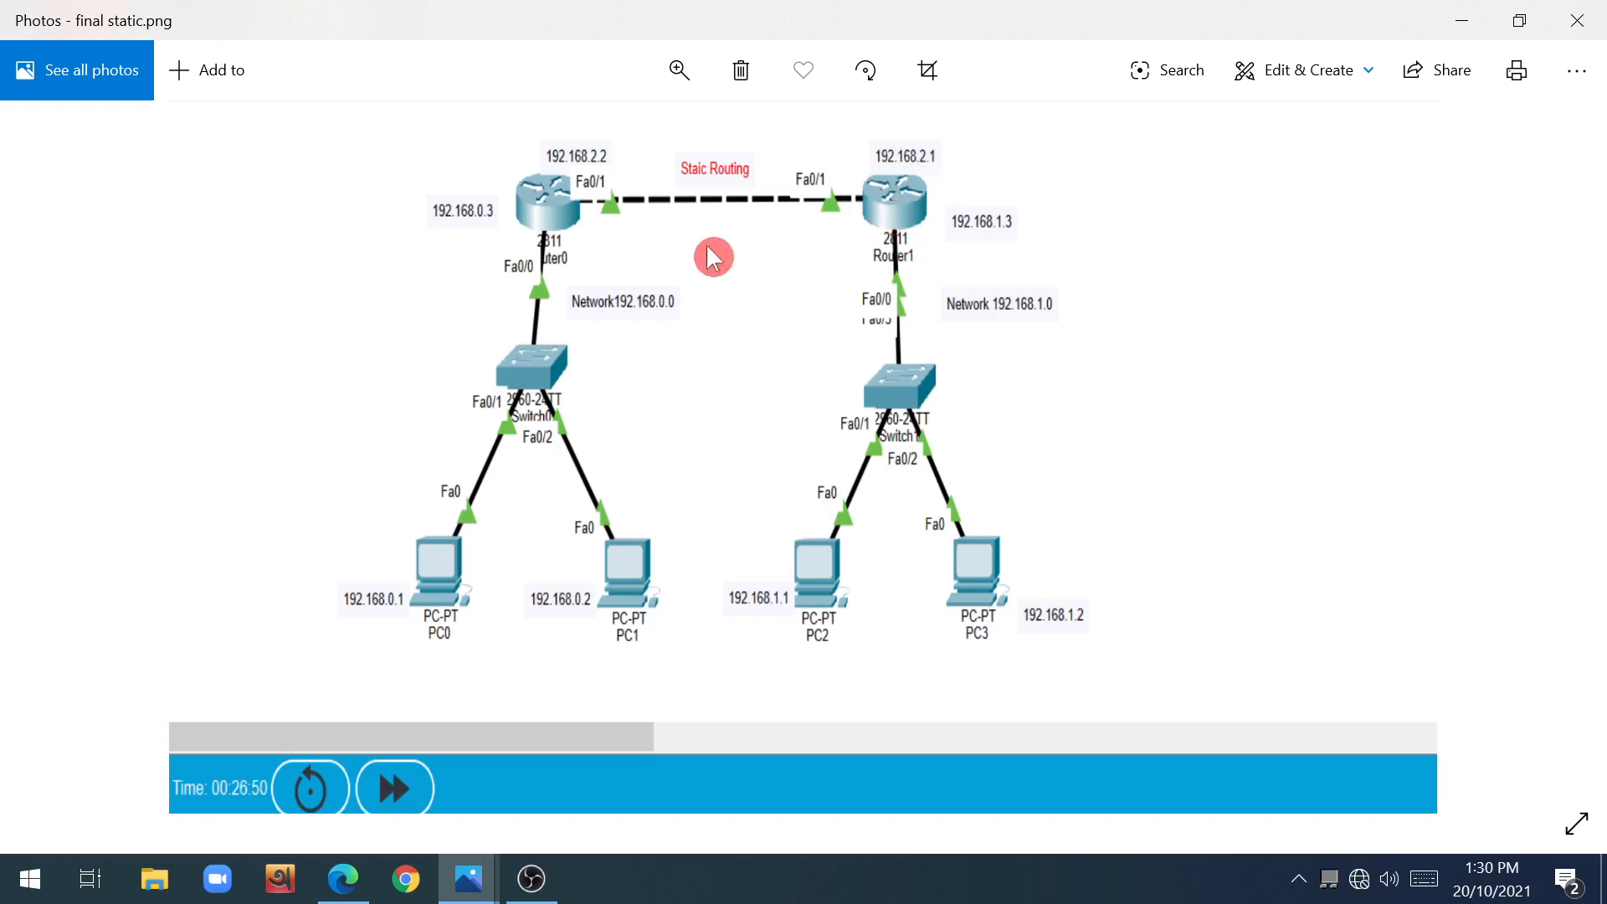
click(616, 318)
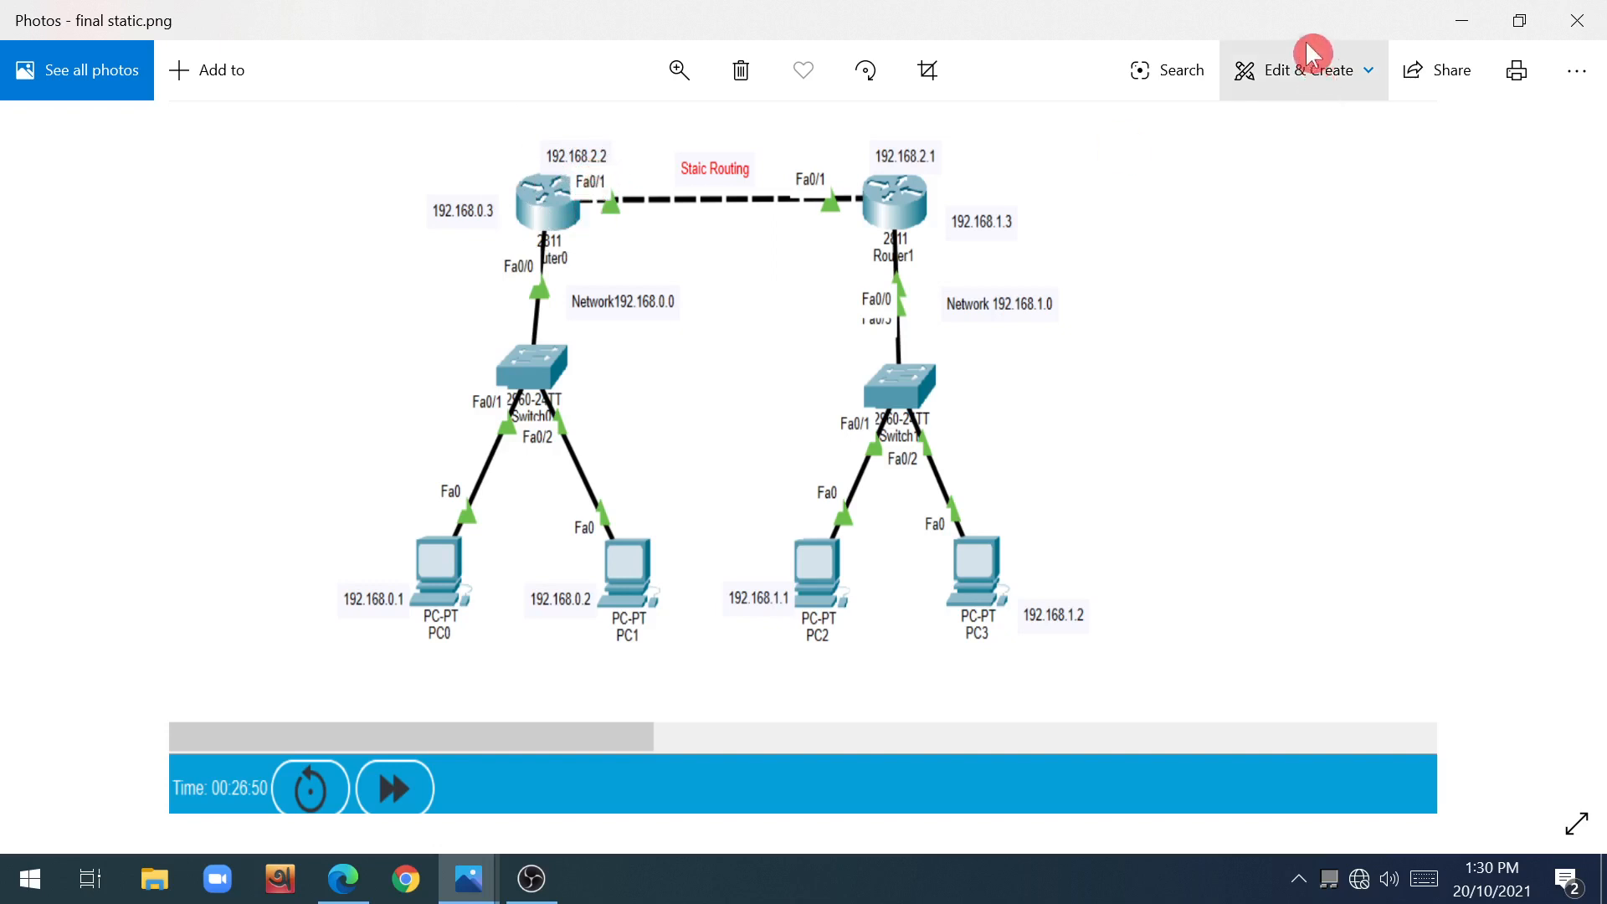
Step: Launch Cisco Packet Tracer and bring its empty workspace to the front
click(1158, 80)
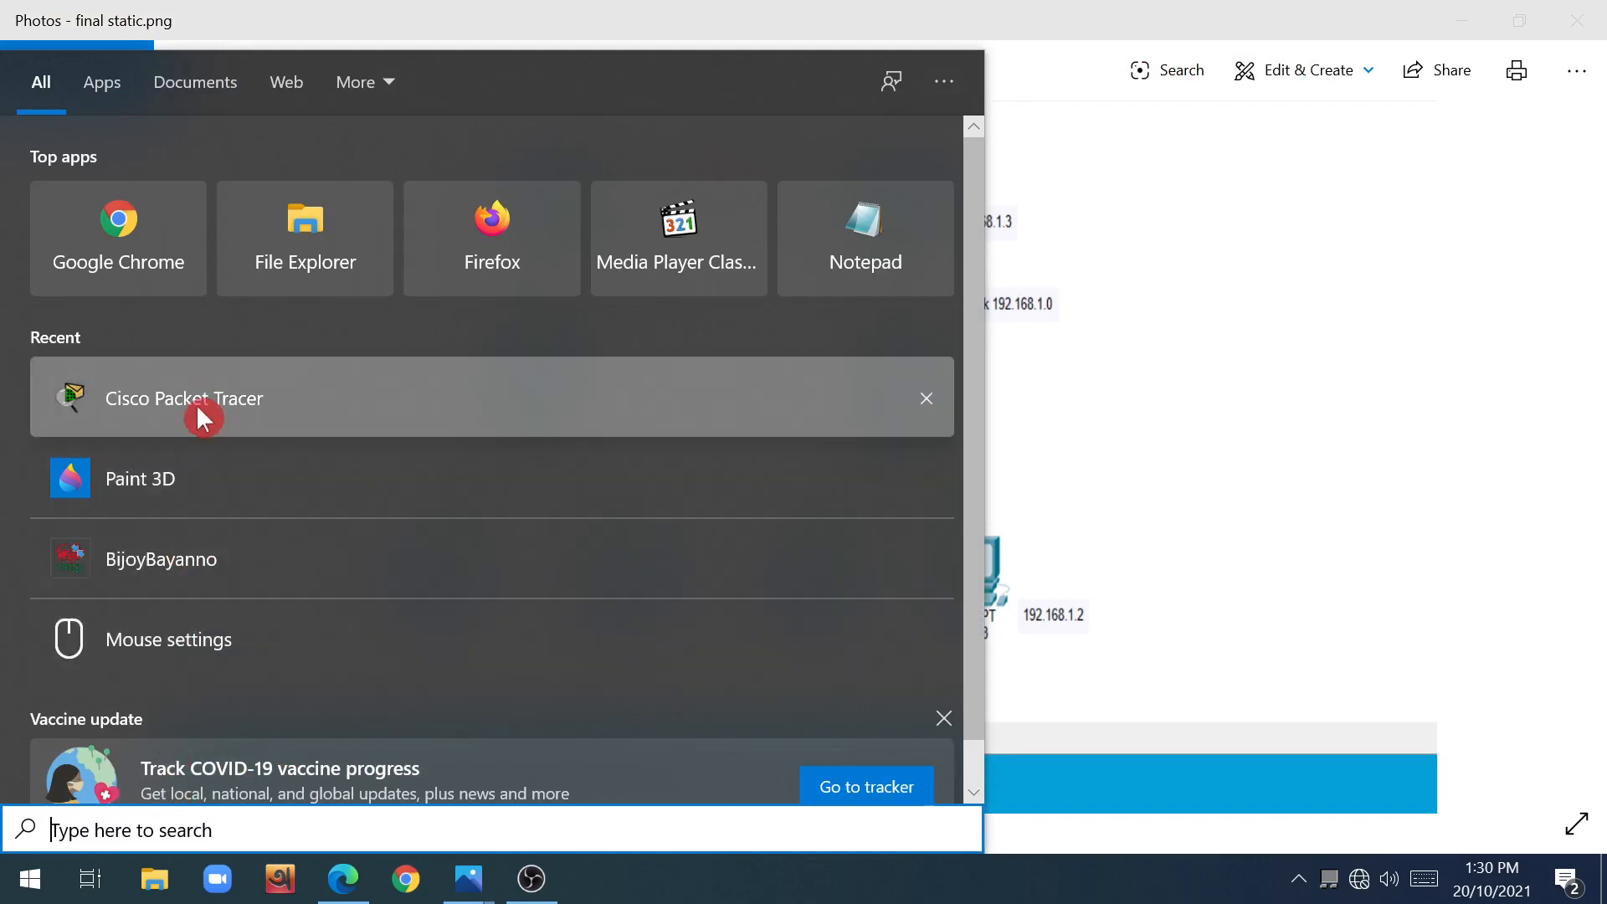
click(196, 404)
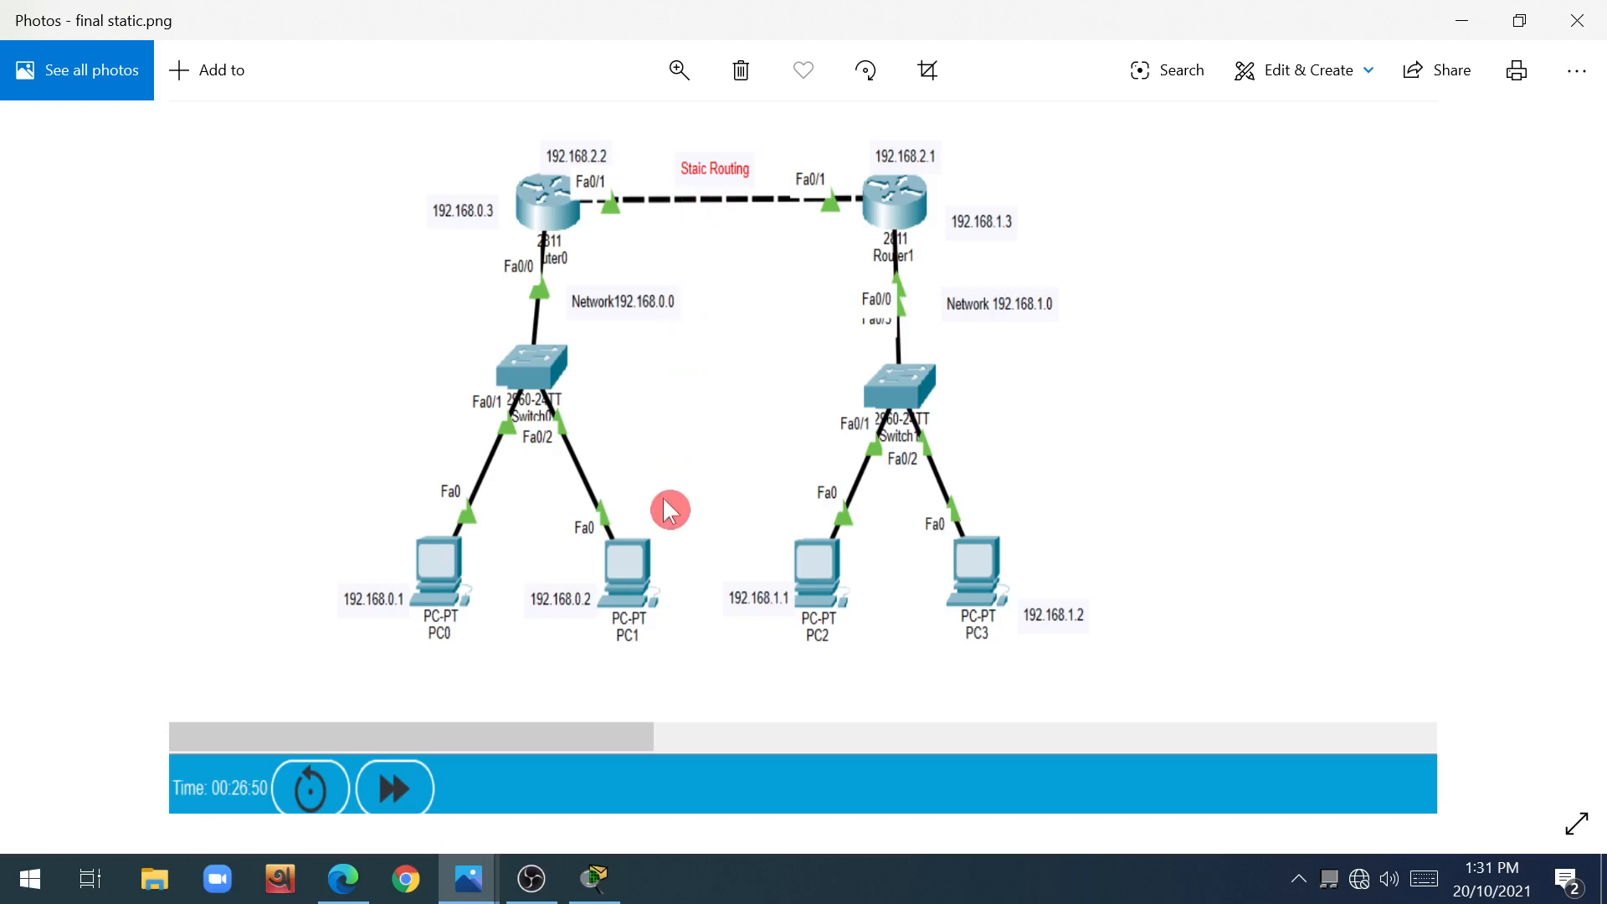
click(594, 879)
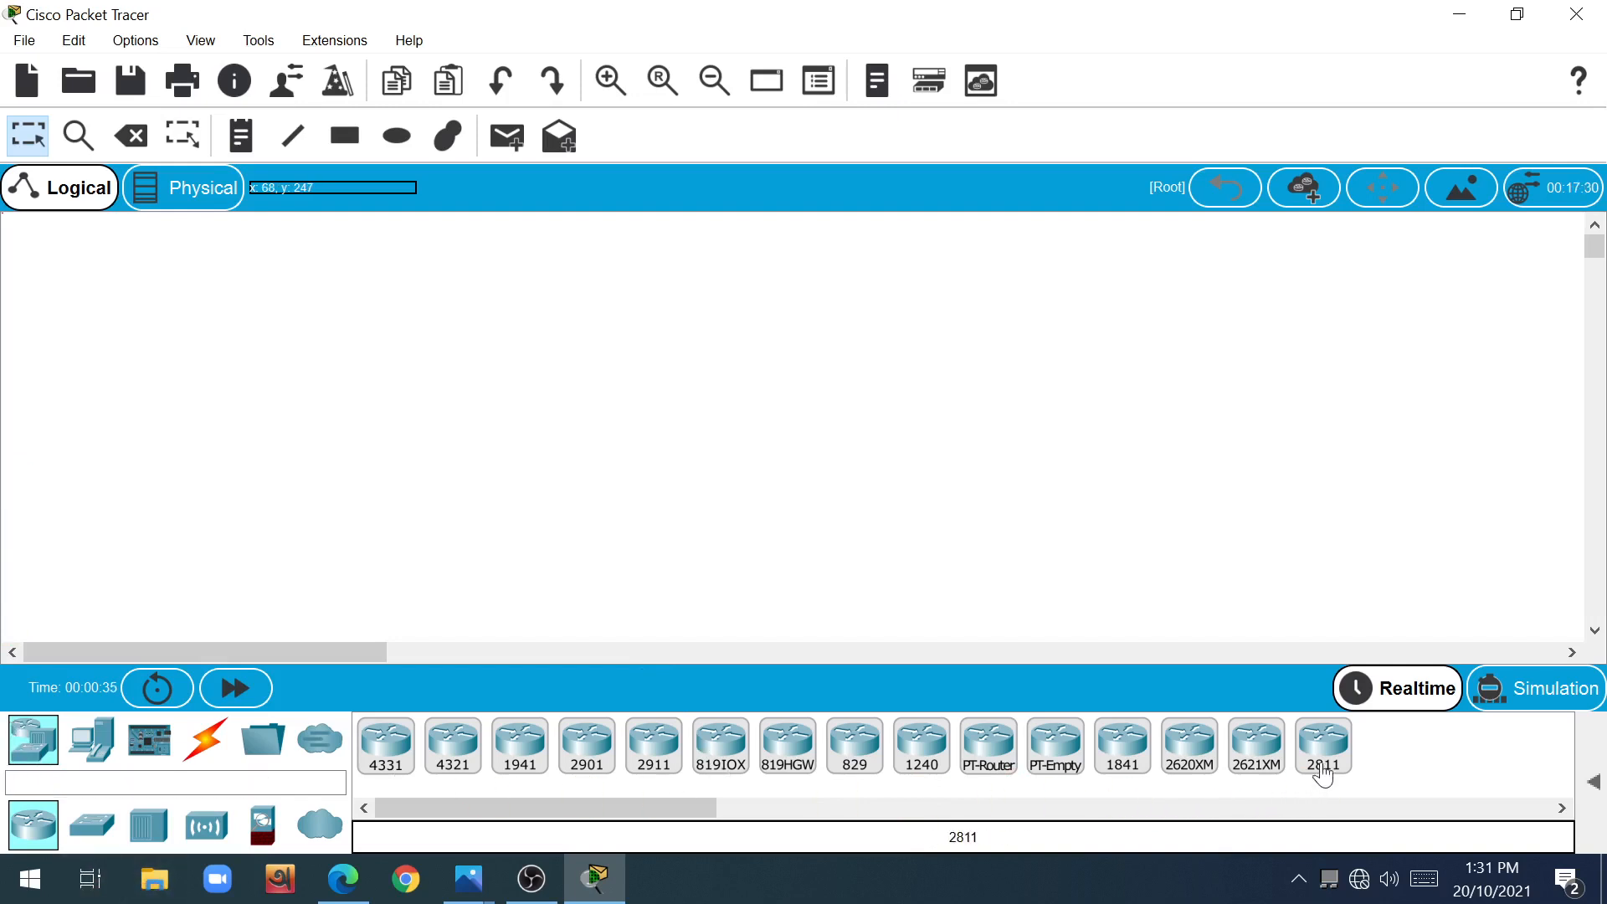
Step: Place two 2811 routers side by side in the upper workspace and level Router1 with Router0
drag(1324, 775, 728, 367)
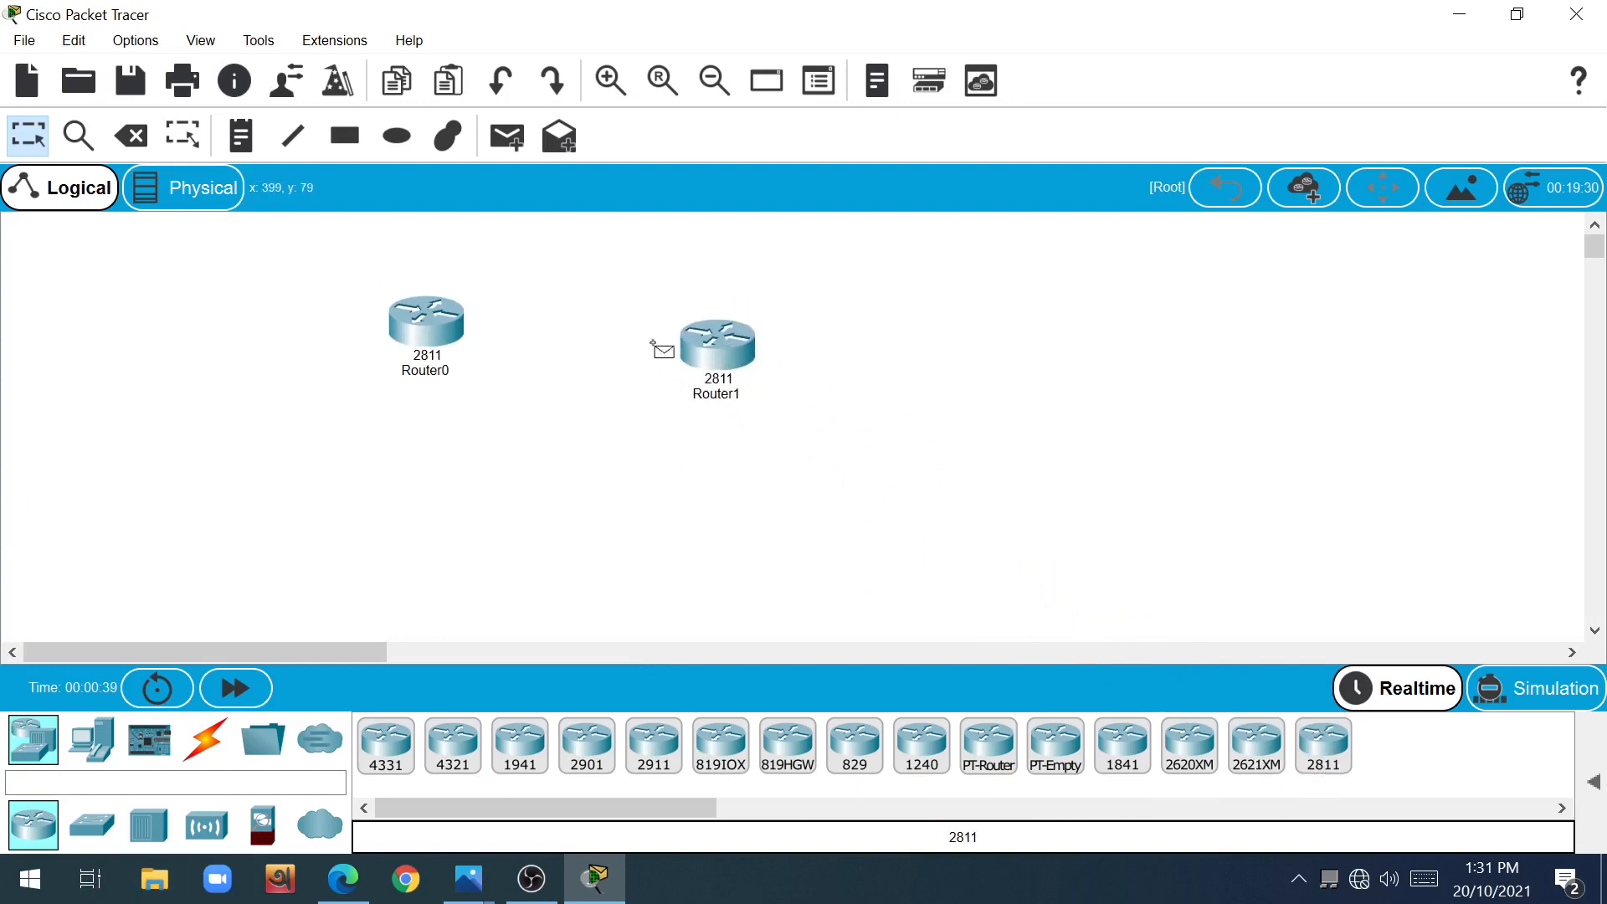
click(716, 80)
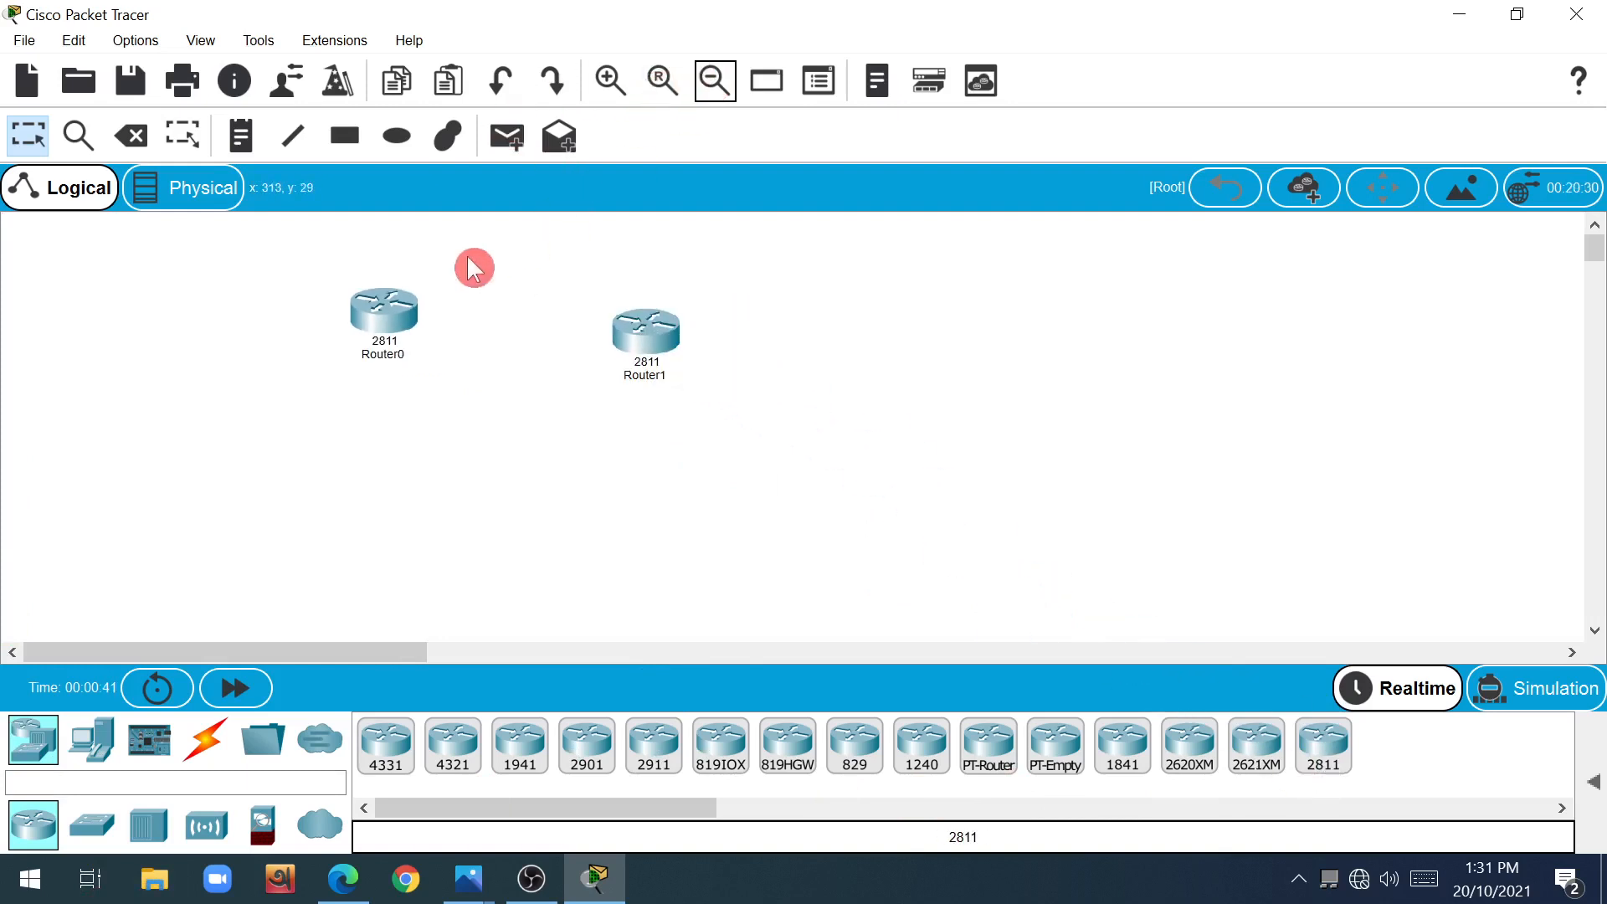
mouse_move(678, 338)
mouse_down()
mouse_move(657, 315)
mouse_move(686, 319)
mouse_up()
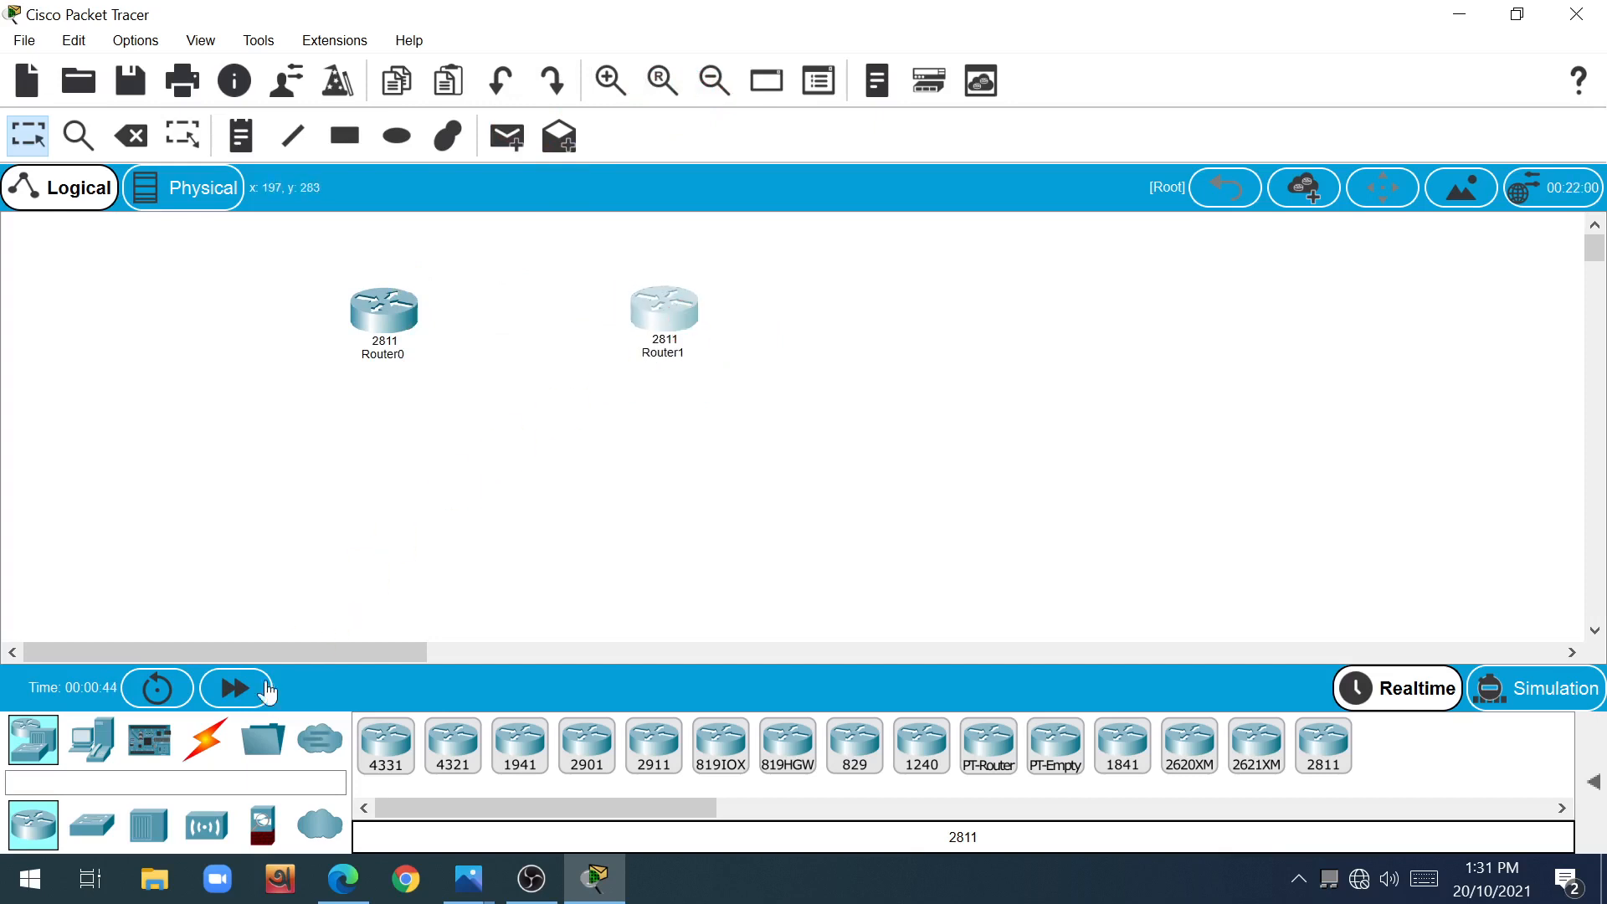
Step: Place two 2960 switches, one below Router0 and one below Router1
click(83, 836)
drag(378, 761, 377, 492)
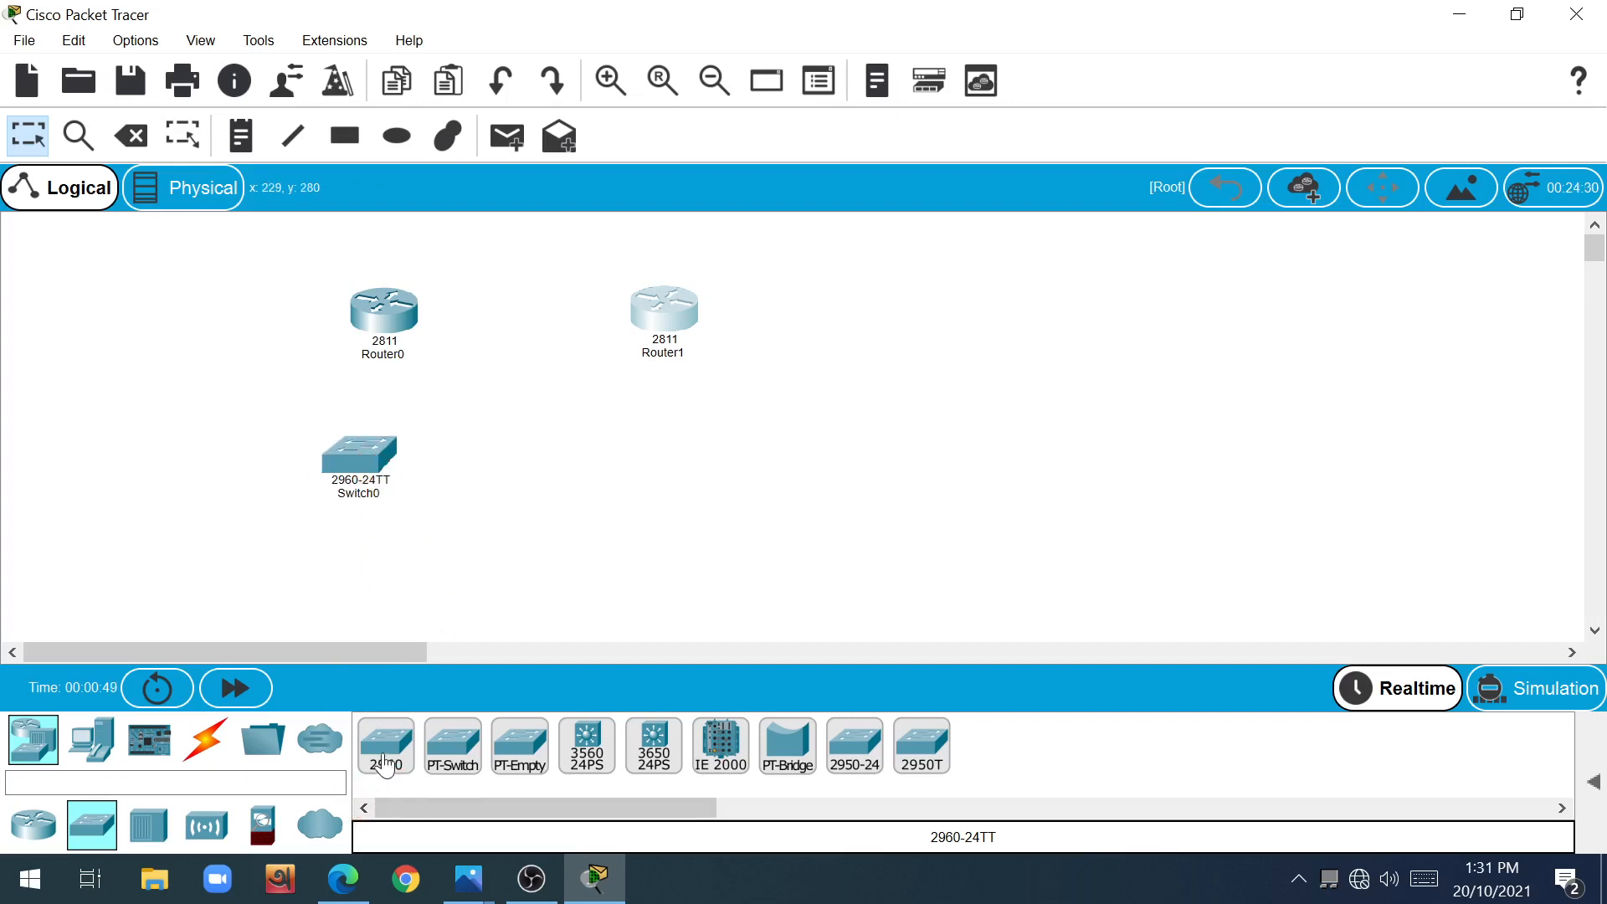
drag(385, 765, 686, 453)
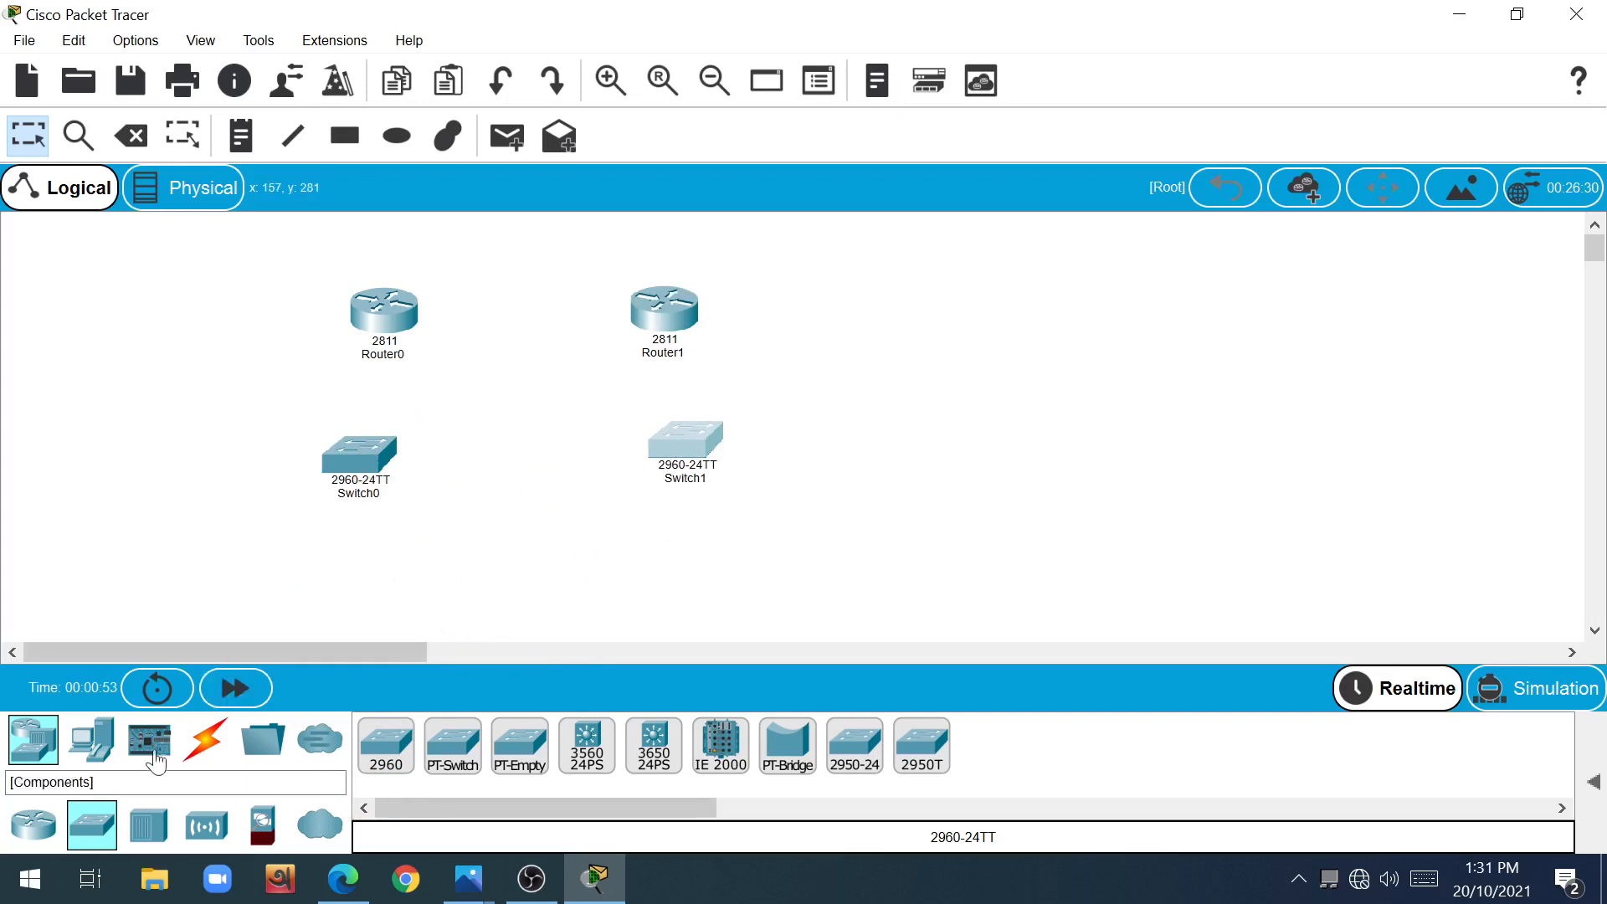
Step: Place four PCs in a row below the switches, two under Switch0 and two under Switch1
click(92, 741)
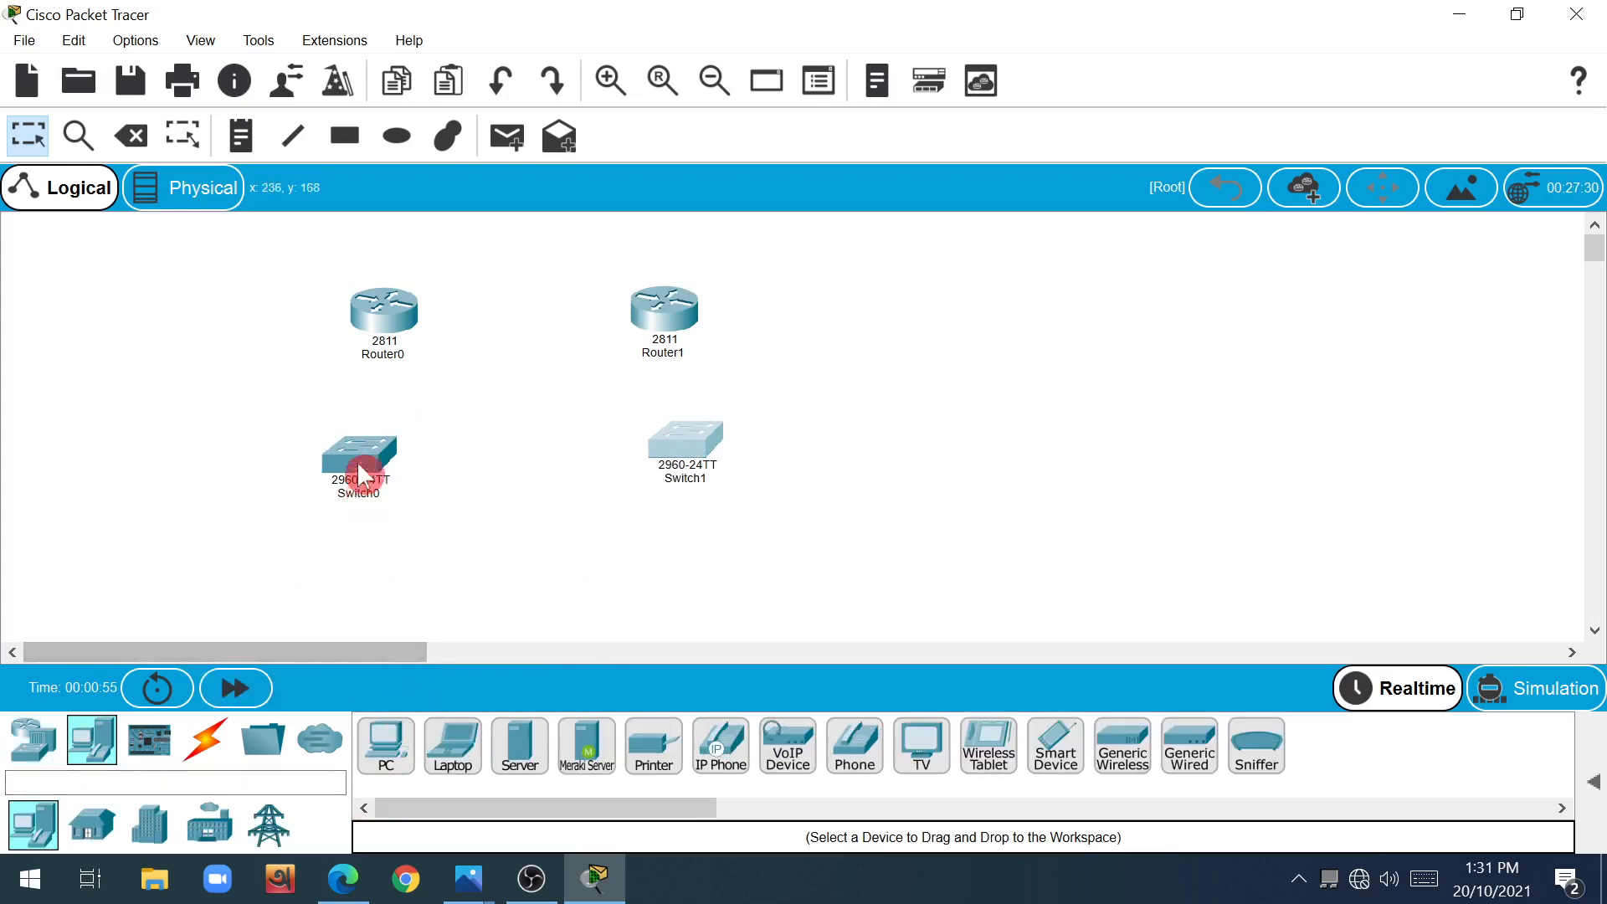
drag(392, 753, 231, 581)
drag(395, 747, 446, 577)
drag(381, 756, 626, 615)
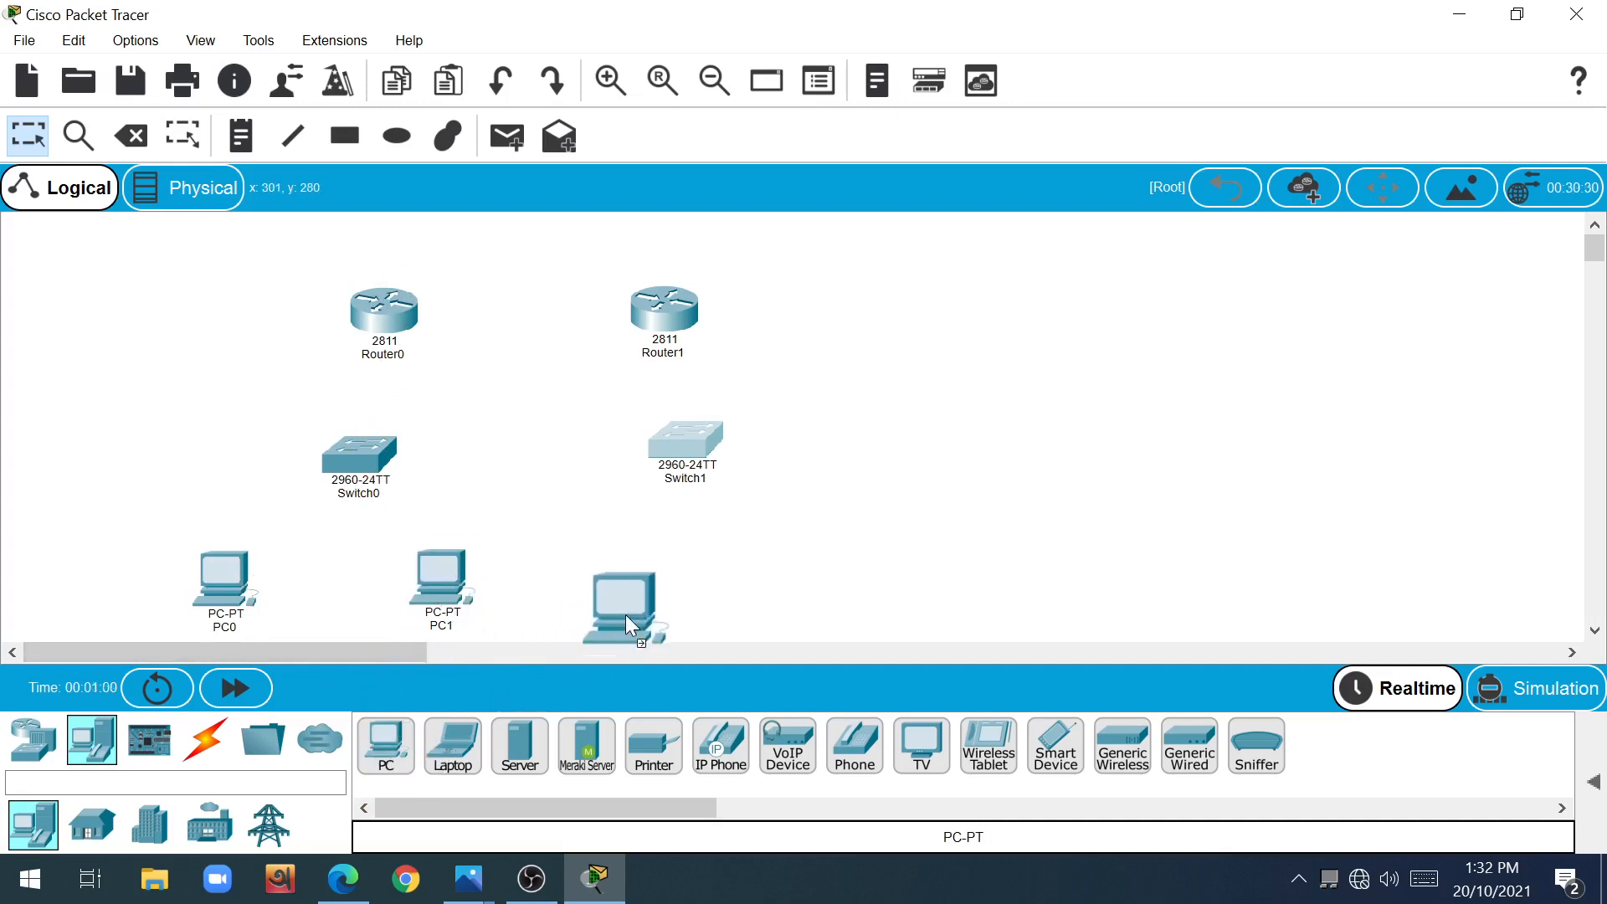
drag(405, 735, 782, 576)
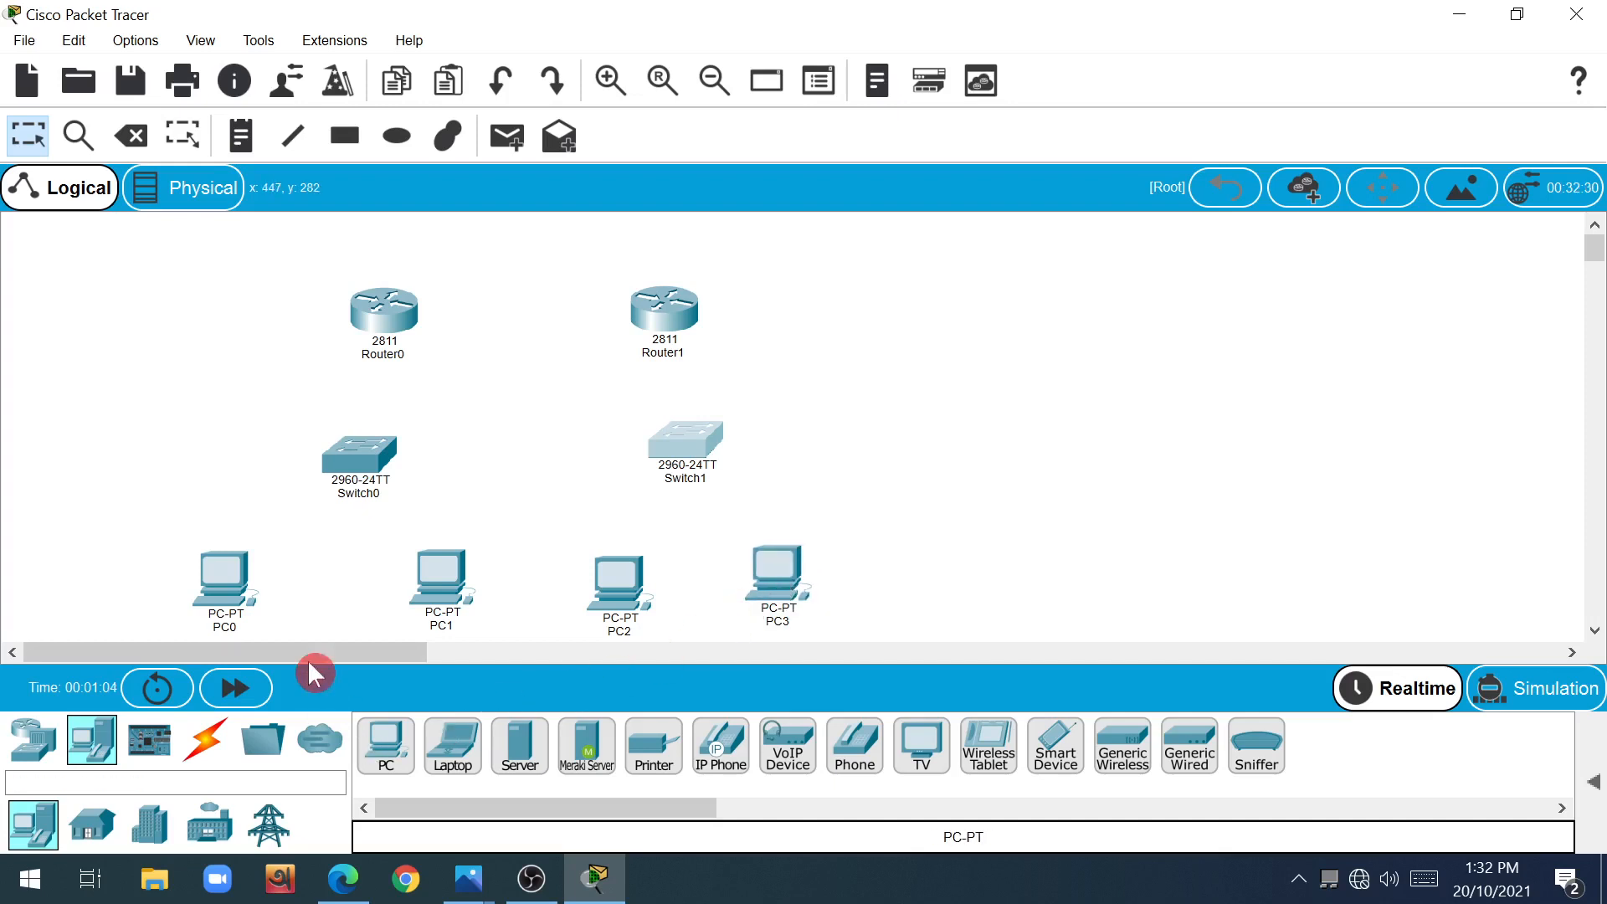
Step: Display the available cable connection types
click(208, 743)
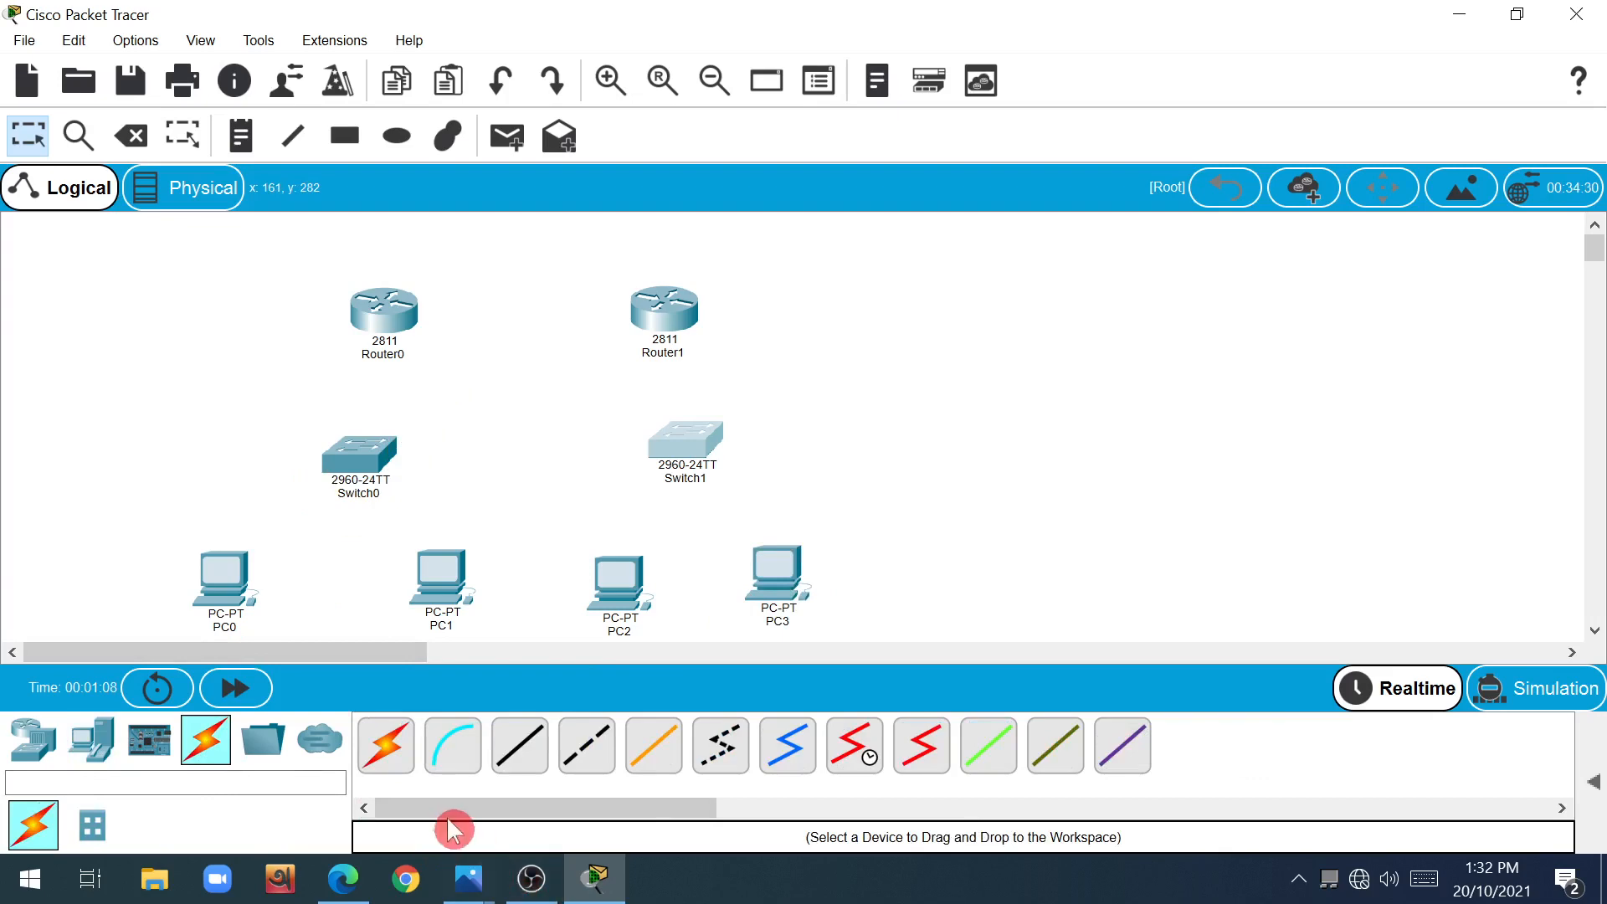
mouse_move(533, 899)
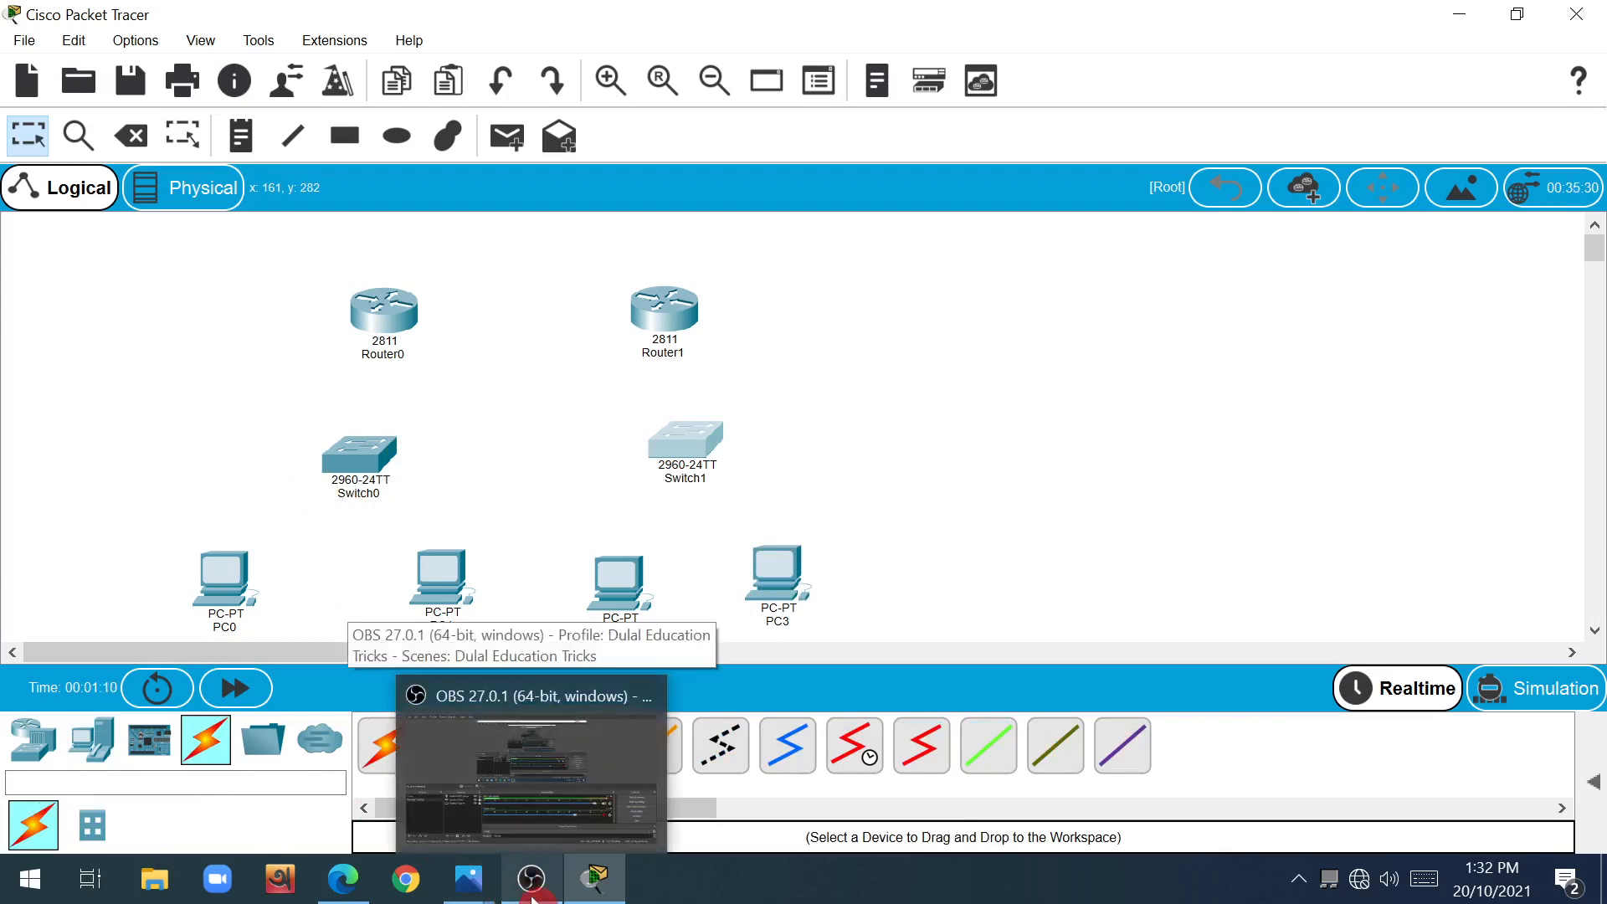
click(532, 898)
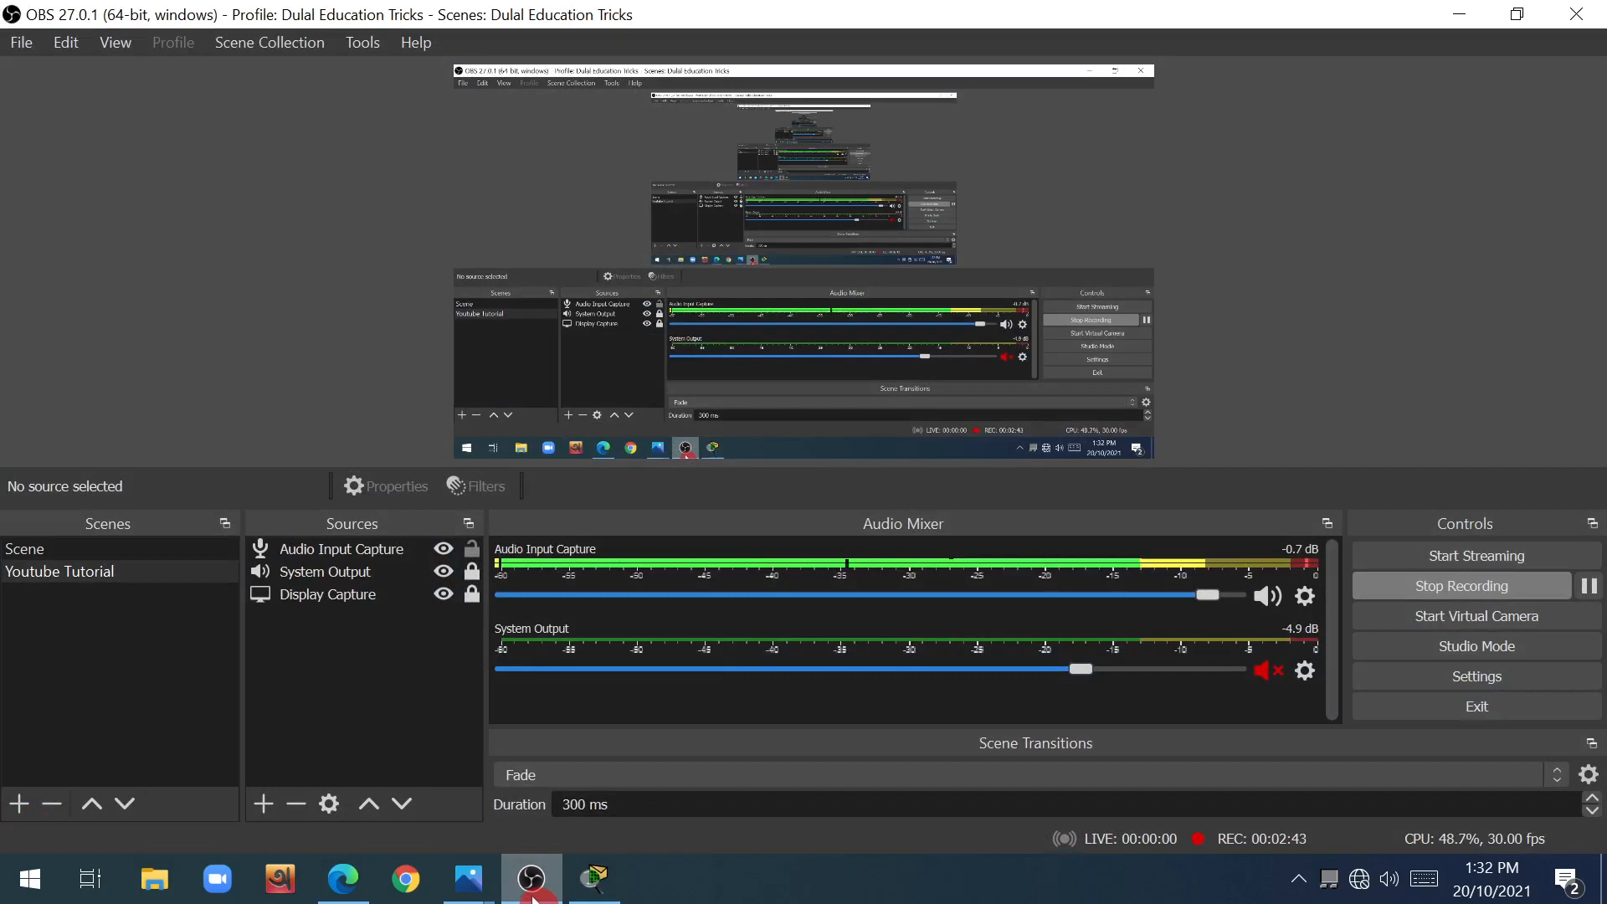
click(533, 898)
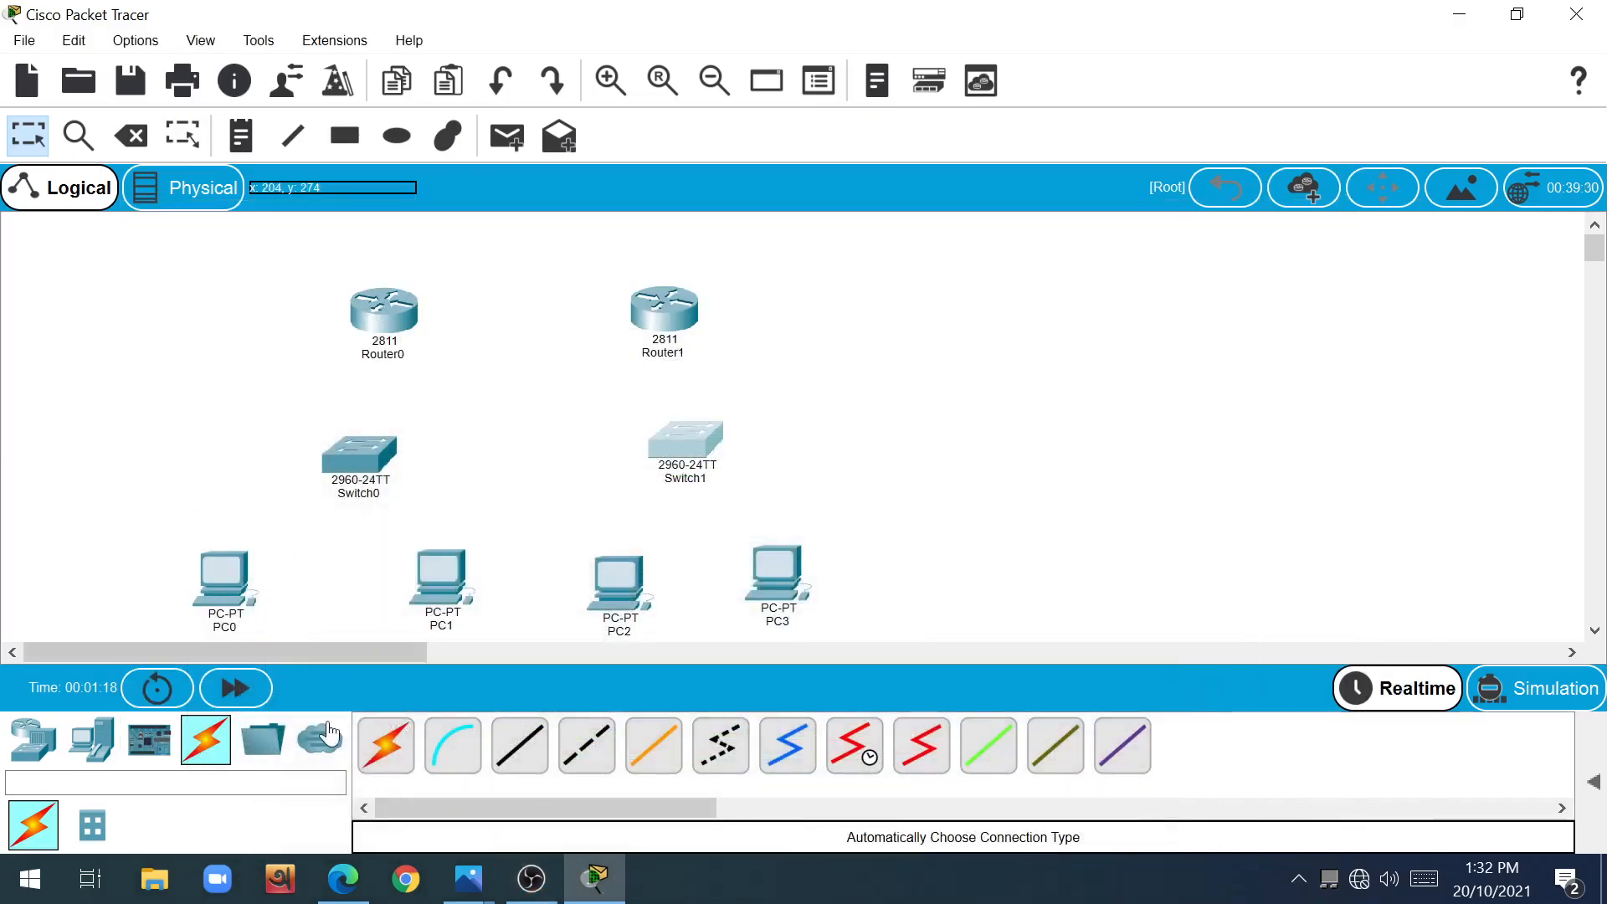
Step: Connect PC0's FastEthernet0 port to Switch0's FastEthernet0/1 port with a copper straight-through cable
click(523, 756)
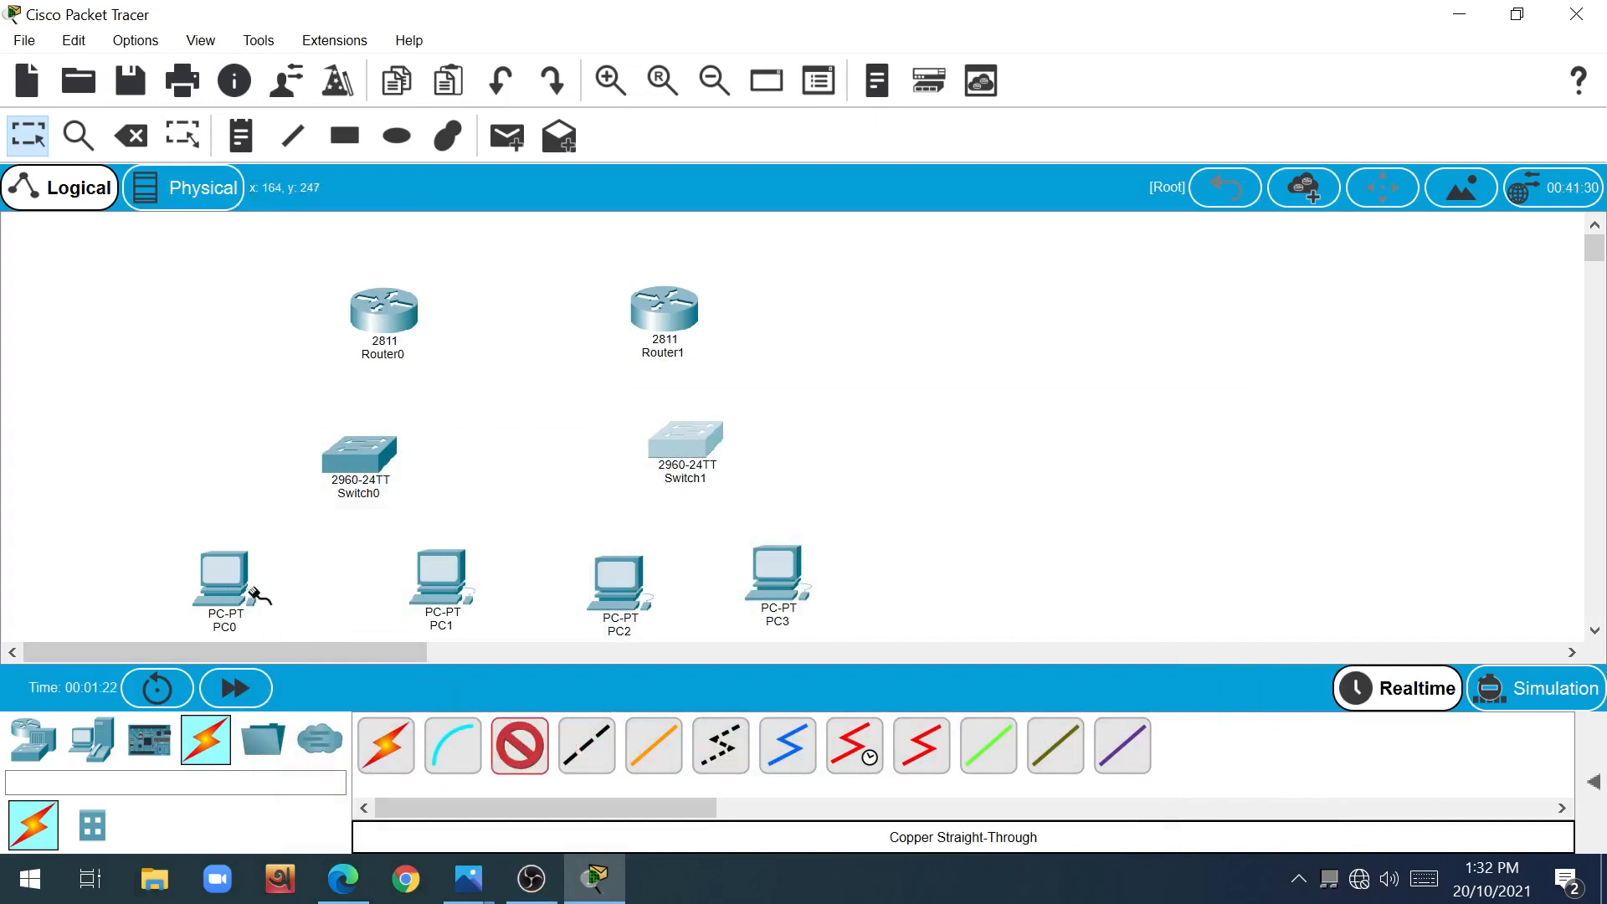
click(219, 584)
click(313, 670)
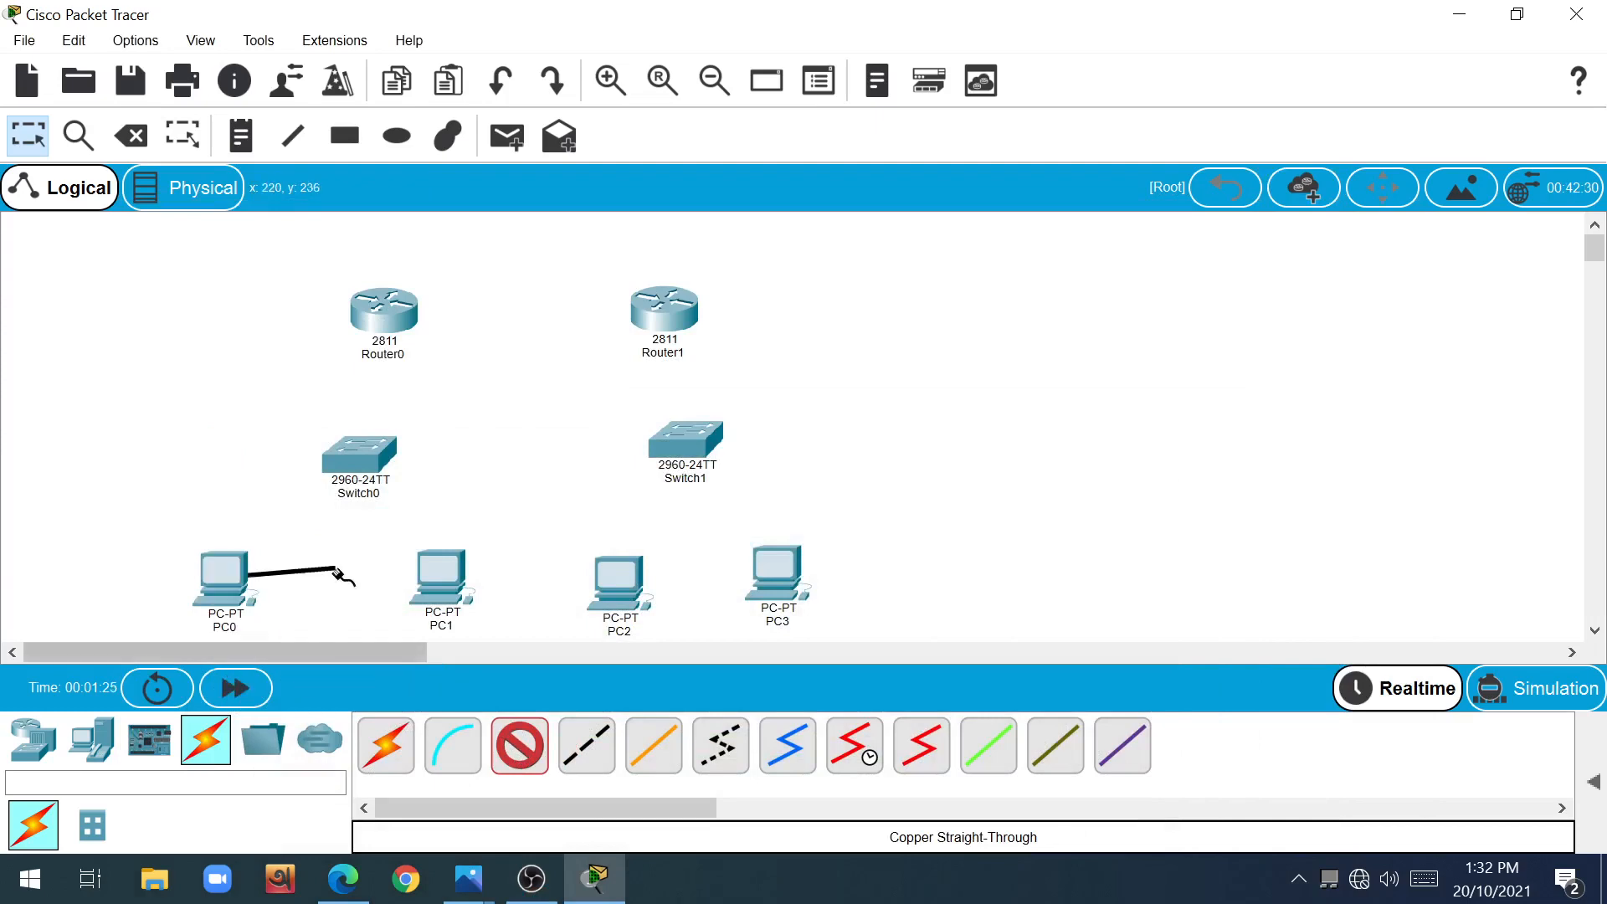
click(348, 458)
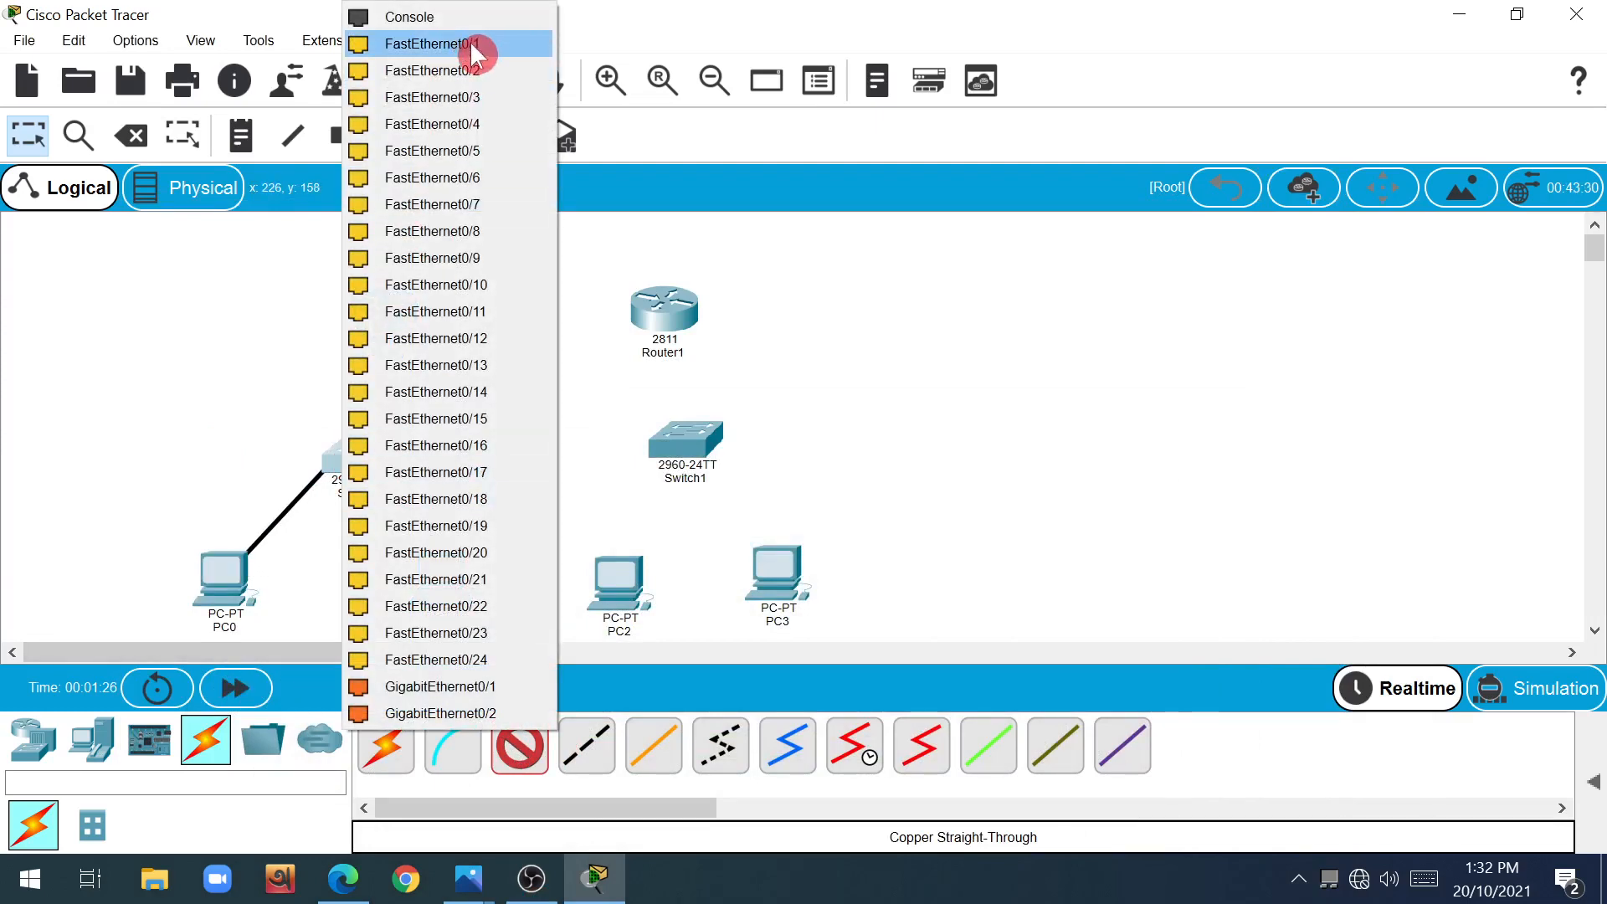
click(466, 43)
Step: Connect PC1's FastEthernet0 port to Switch0's FastEthernet0/2 port with a copper straight-through cable
click(515, 722)
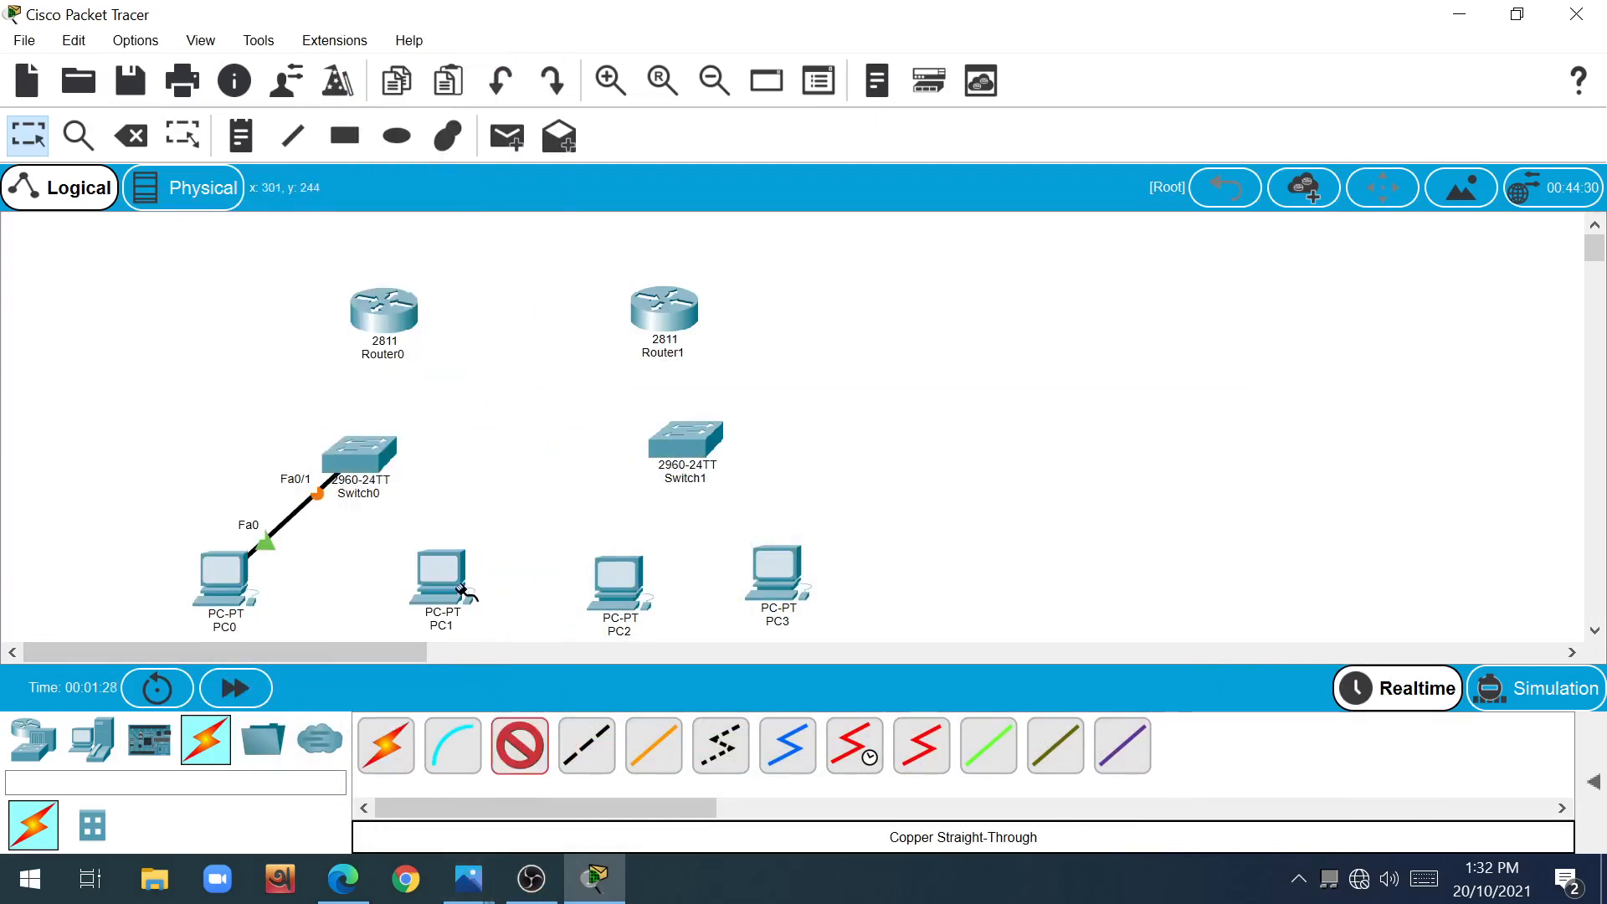
click(461, 589)
click(502, 675)
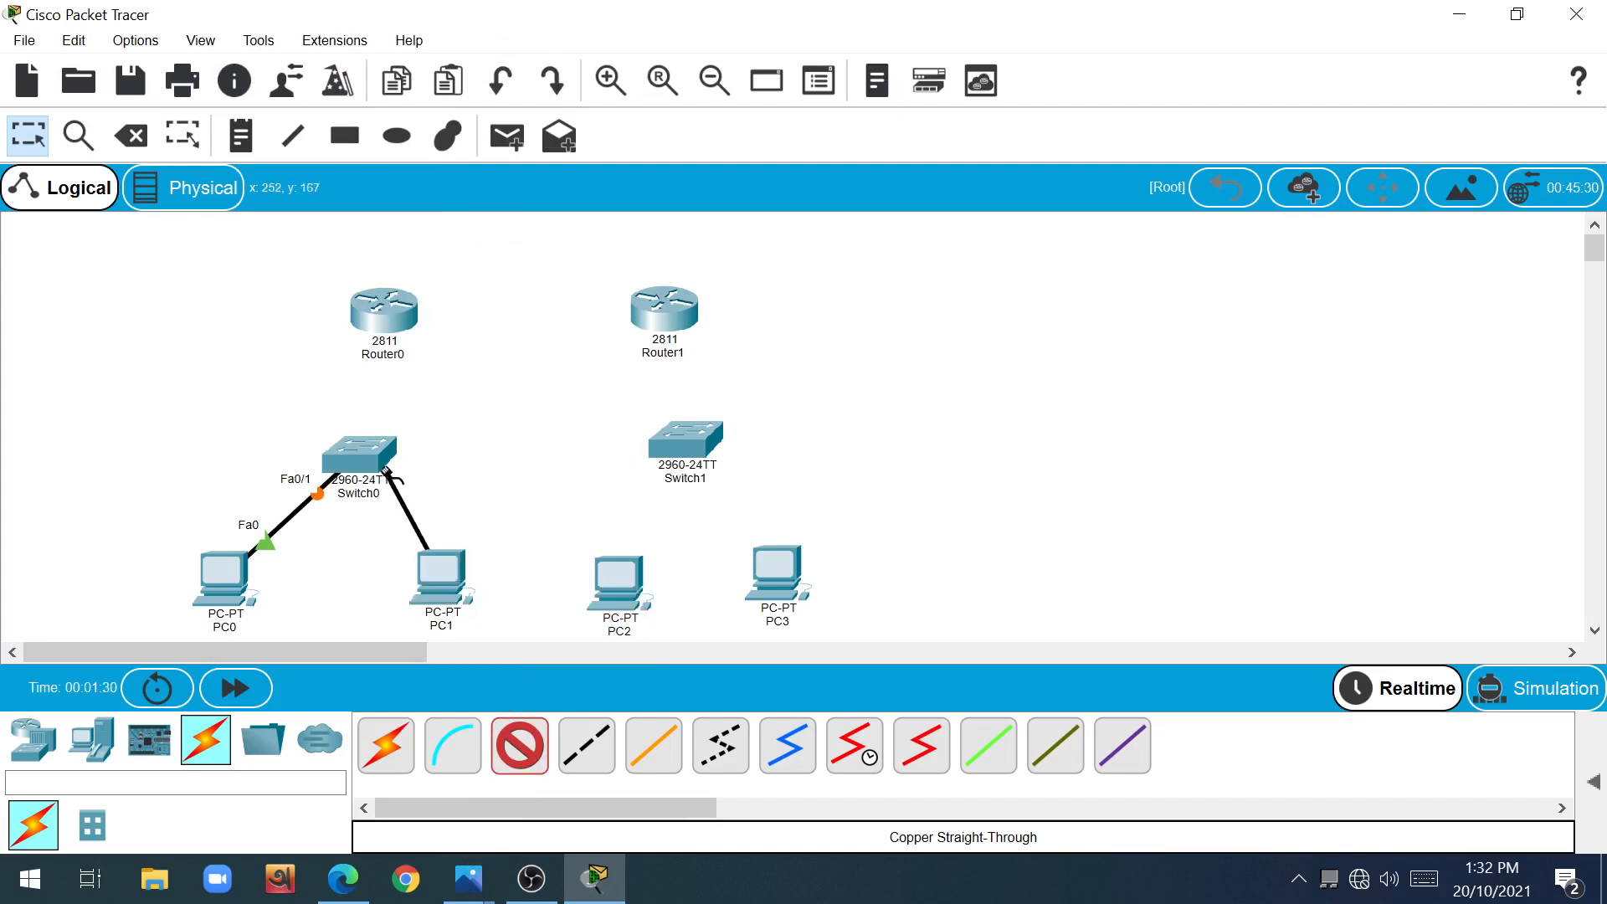
click(386, 471)
click(496, 72)
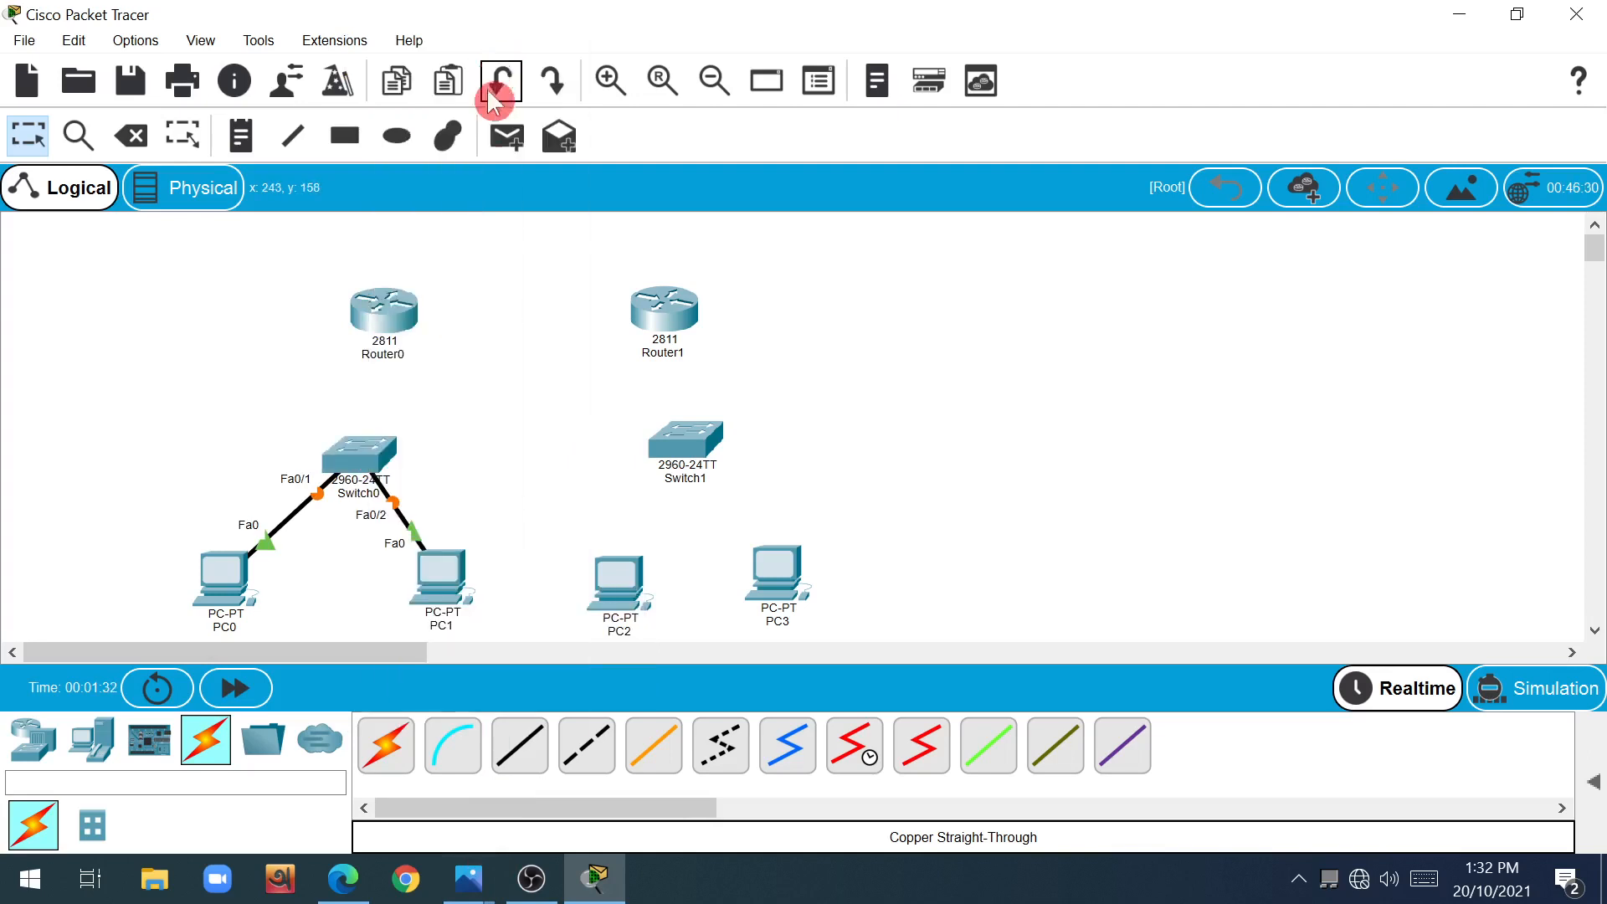
Step: Connect Switch0's FastEthernet0/3 port to Router0's FastEthernet0/0 port with a copper straight-through cable
click(525, 758)
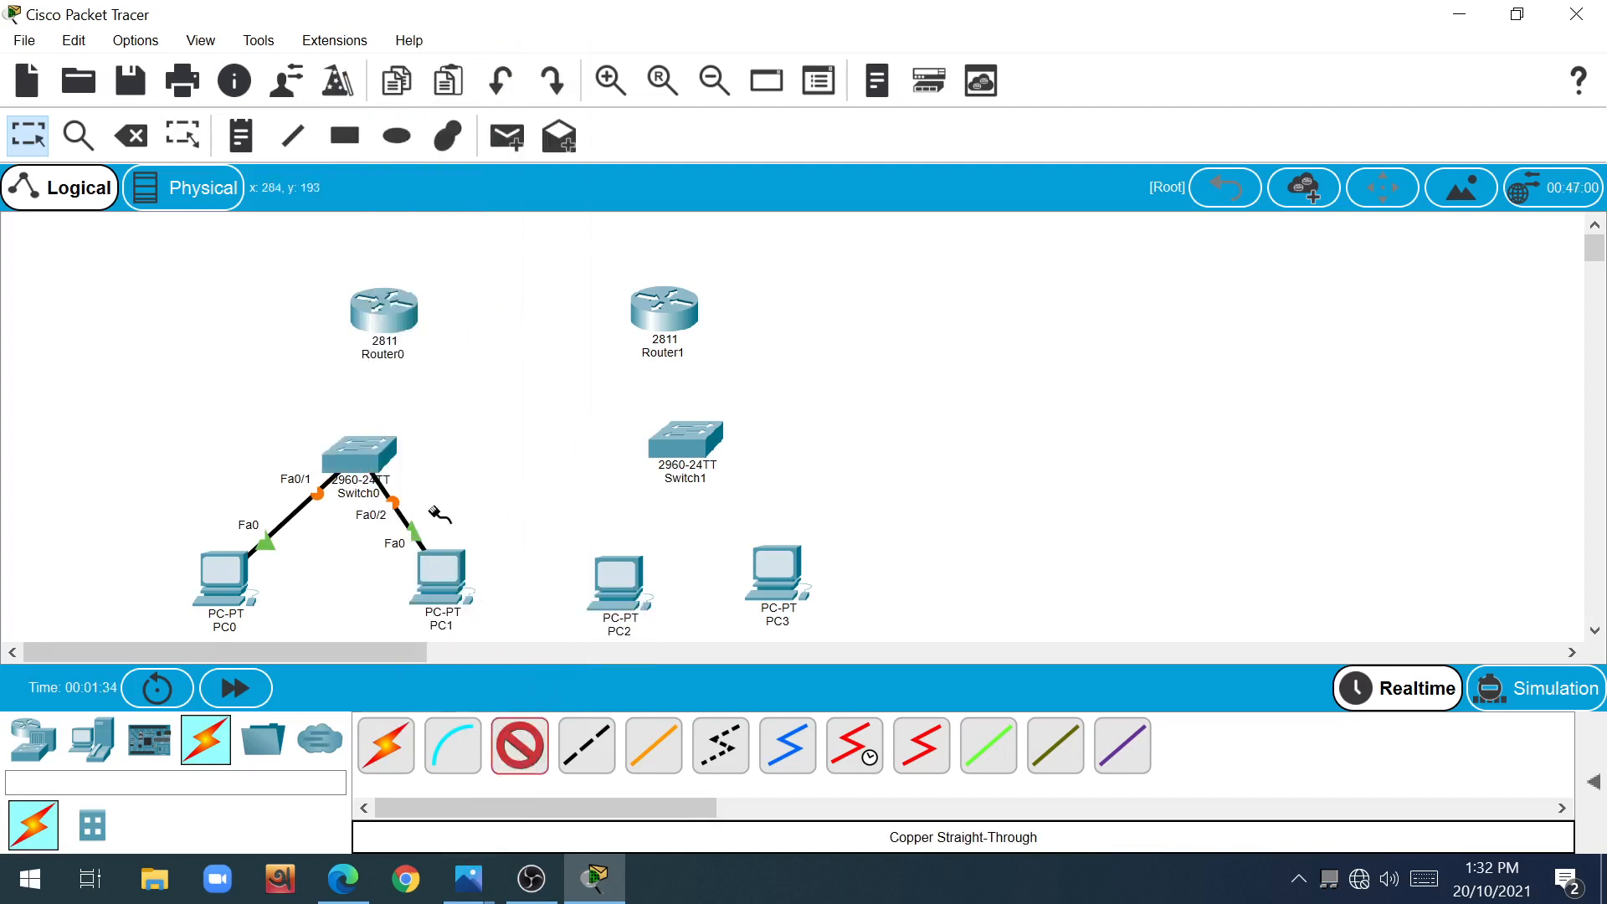
click(362, 460)
click(435, 45)
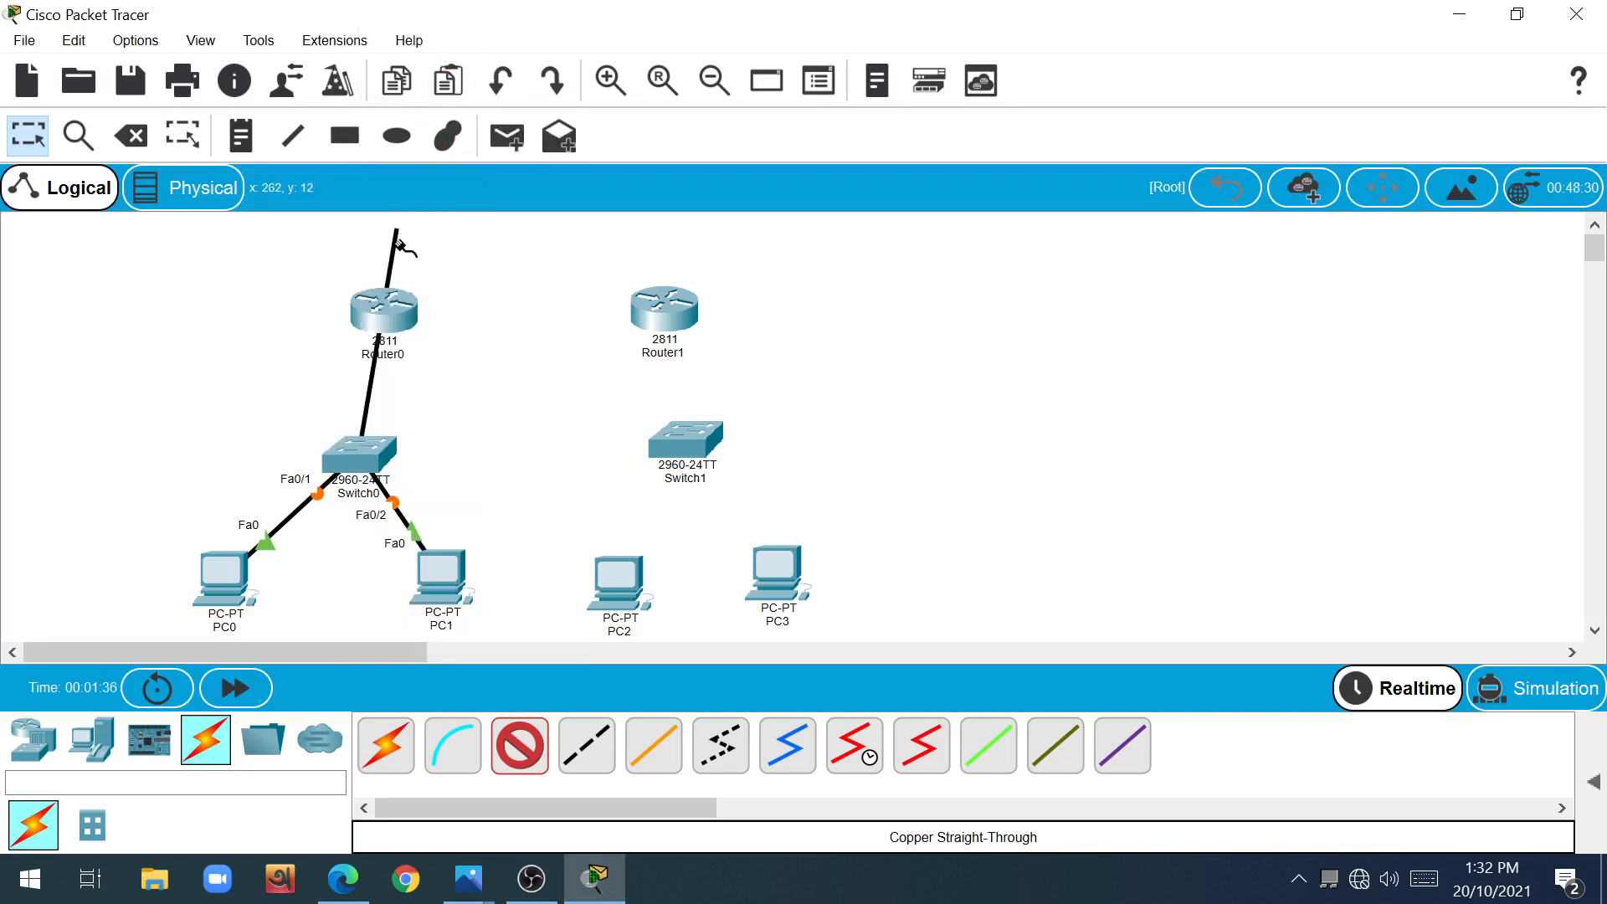
click(381, 312)
click(469, 384)
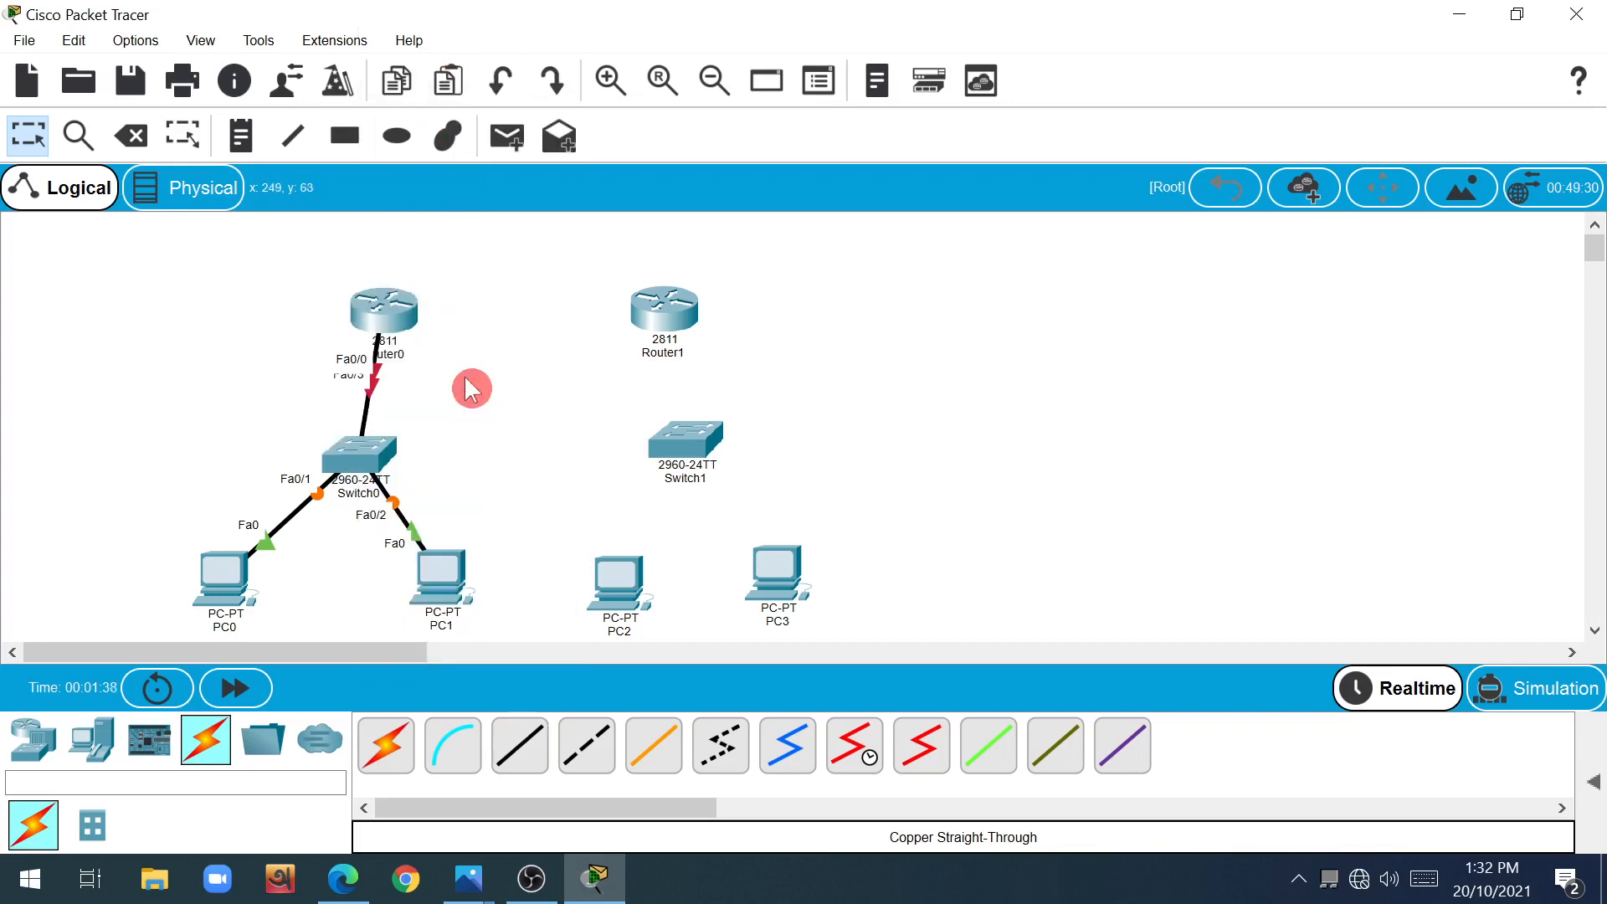
Step: Connect PC2's FastEthernet0 port to Switch1's FastEthernet0/1 port with a copper straight-through cable
click(519, 749)
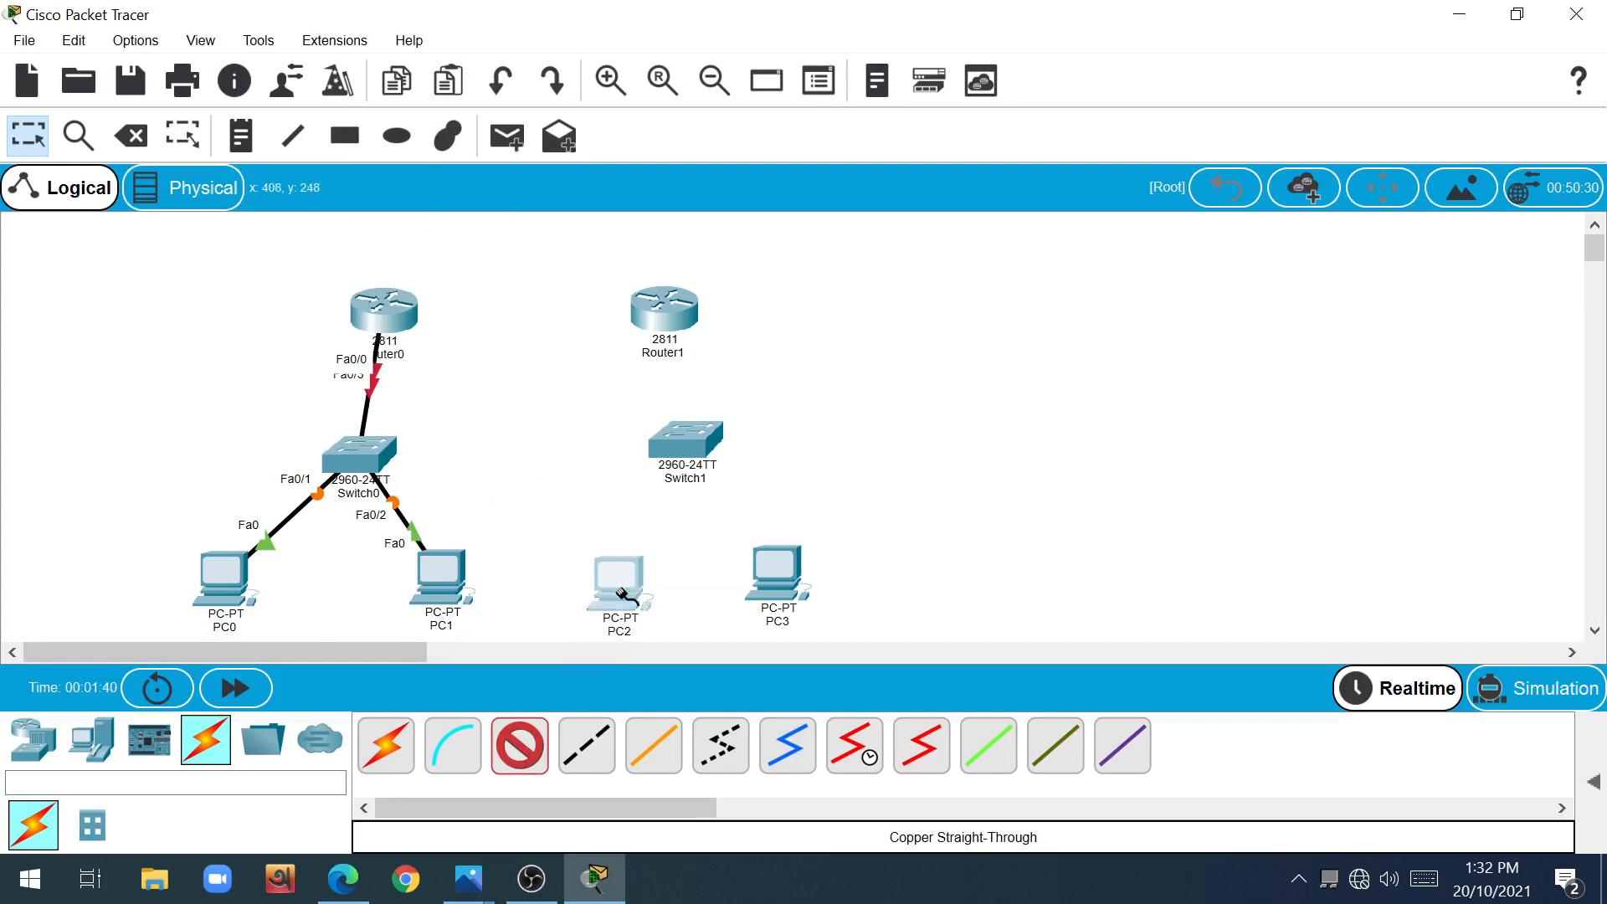
click(623, 597)
click(698, 679)
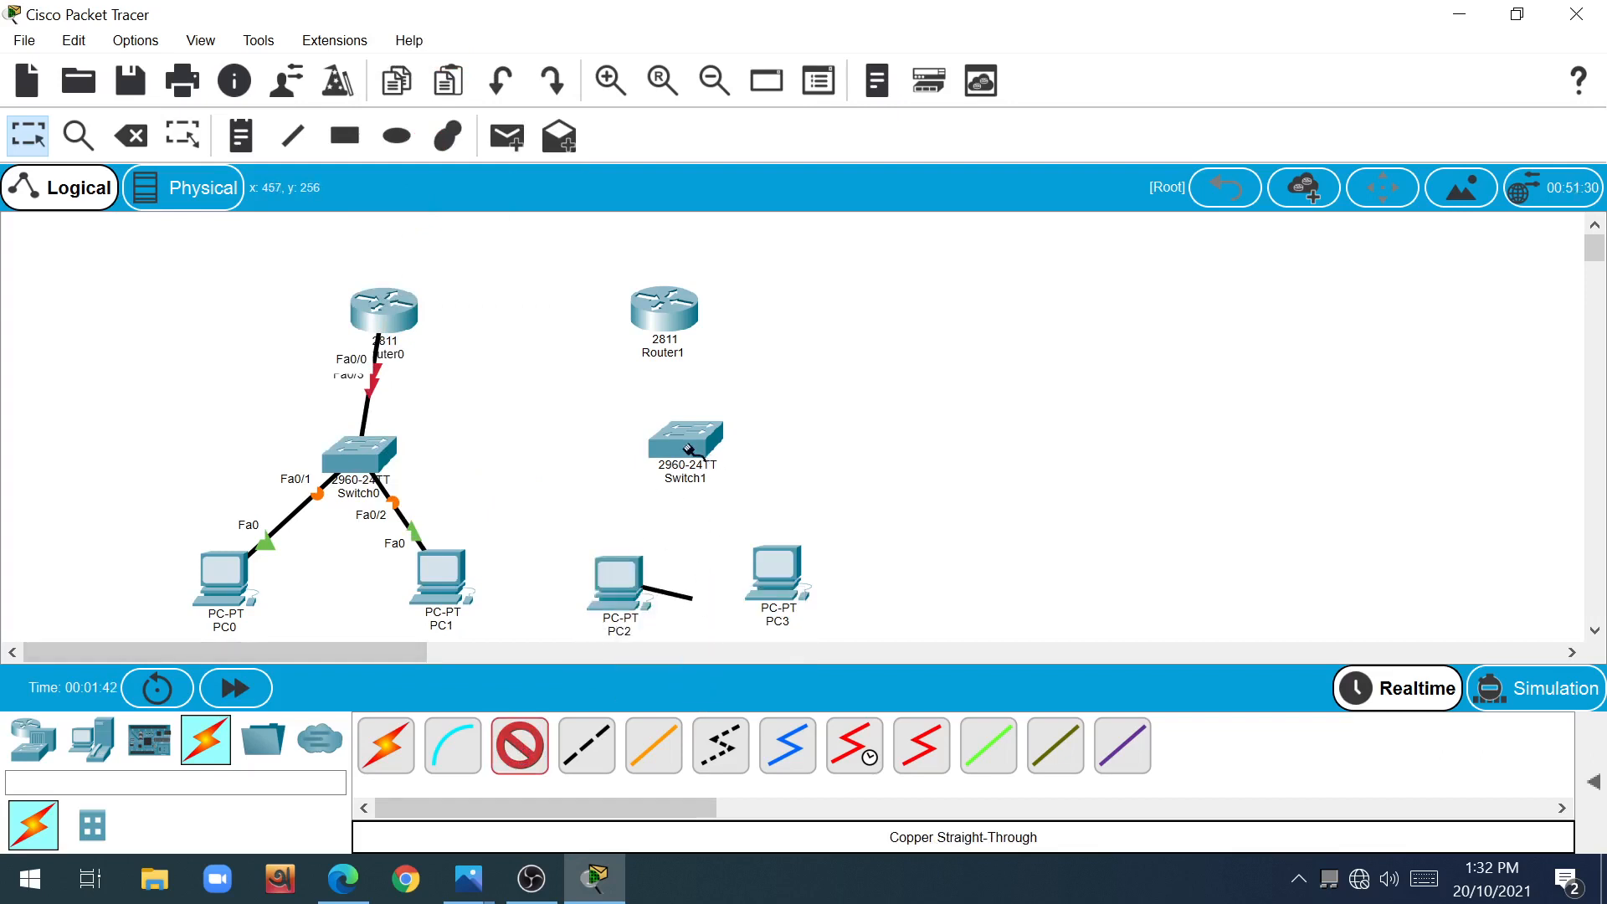
click(689, 450)
click(832, 43)
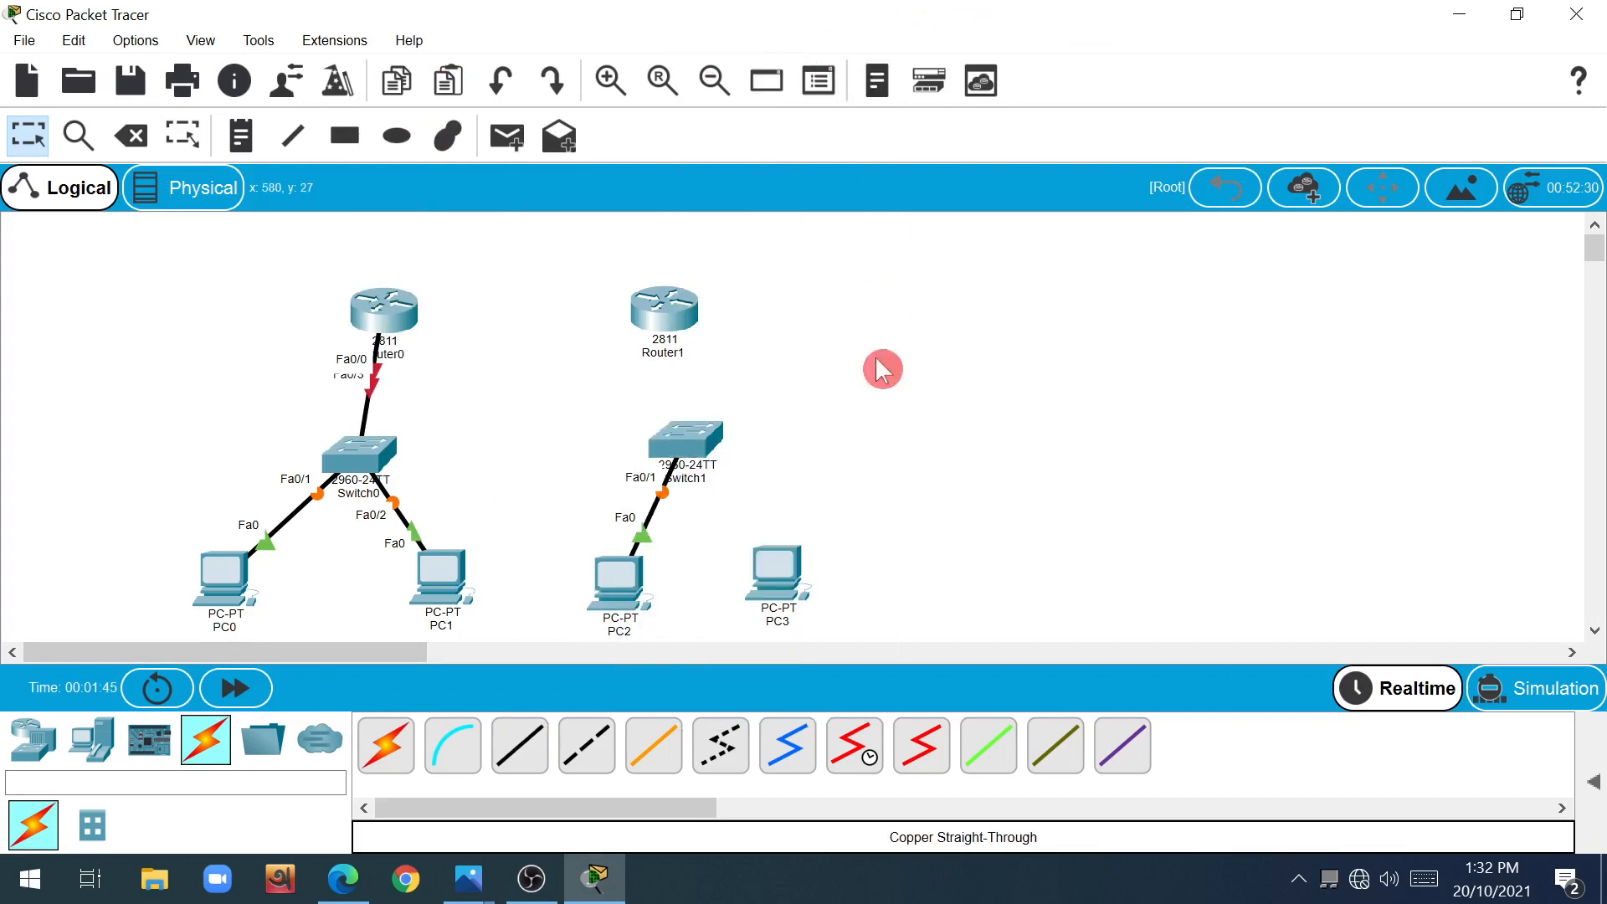
Step: Connect PC3's FastEthernet0 port to Switch1's FastEthernet0/2 port with a copper straight-through cable
click(519, 745)
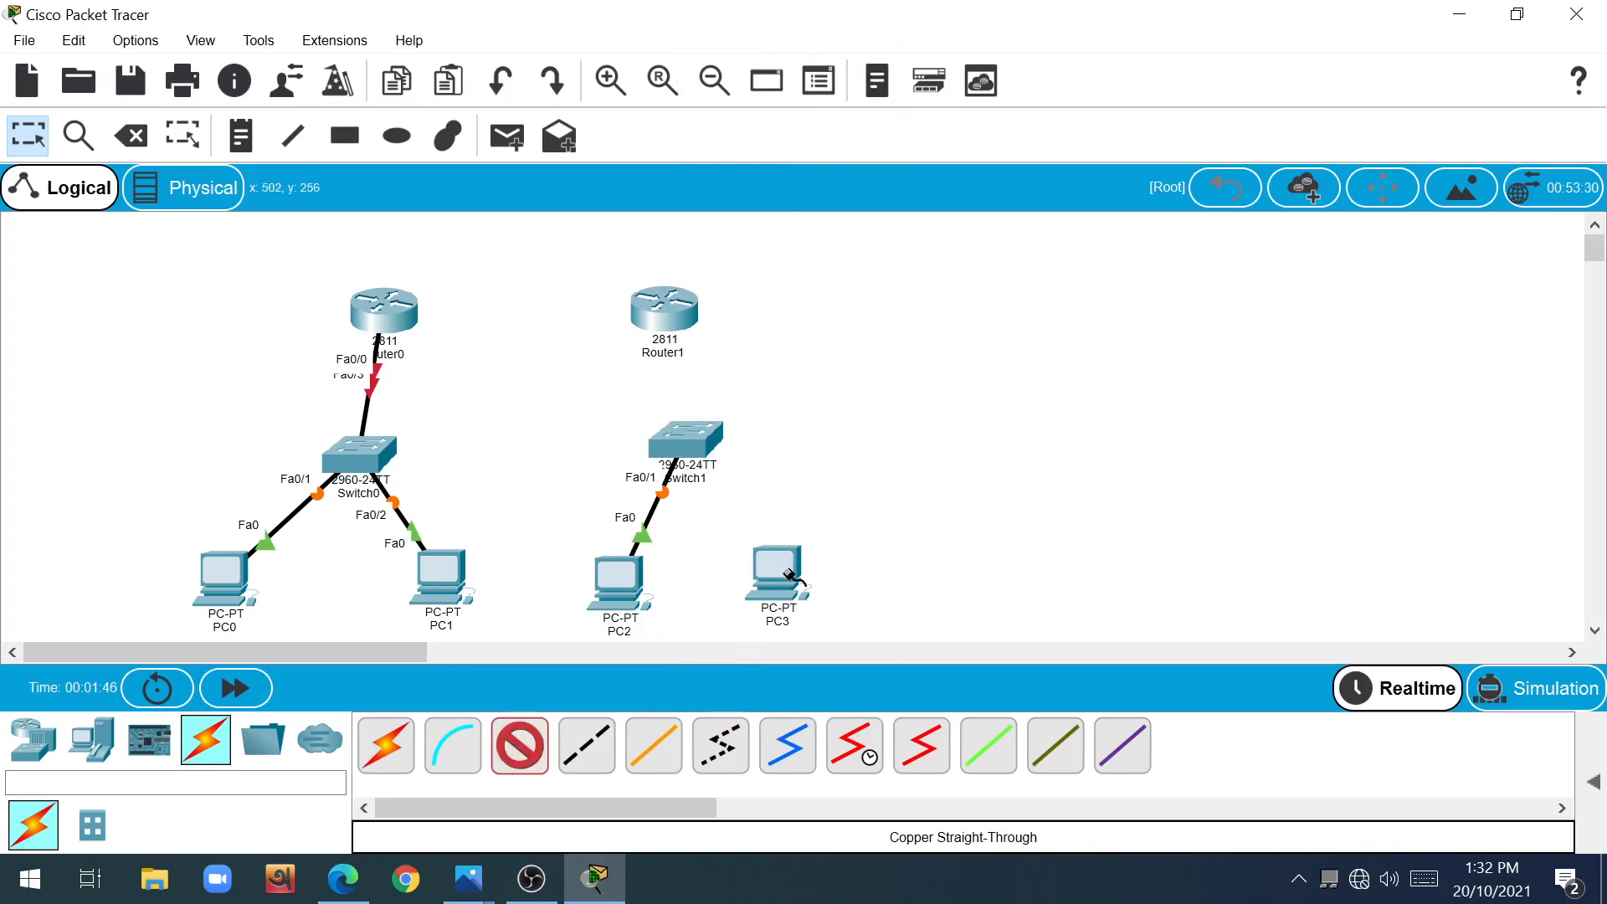
click(786, 576)
click(833, 664)
click(707, 453)
click(805, 55)
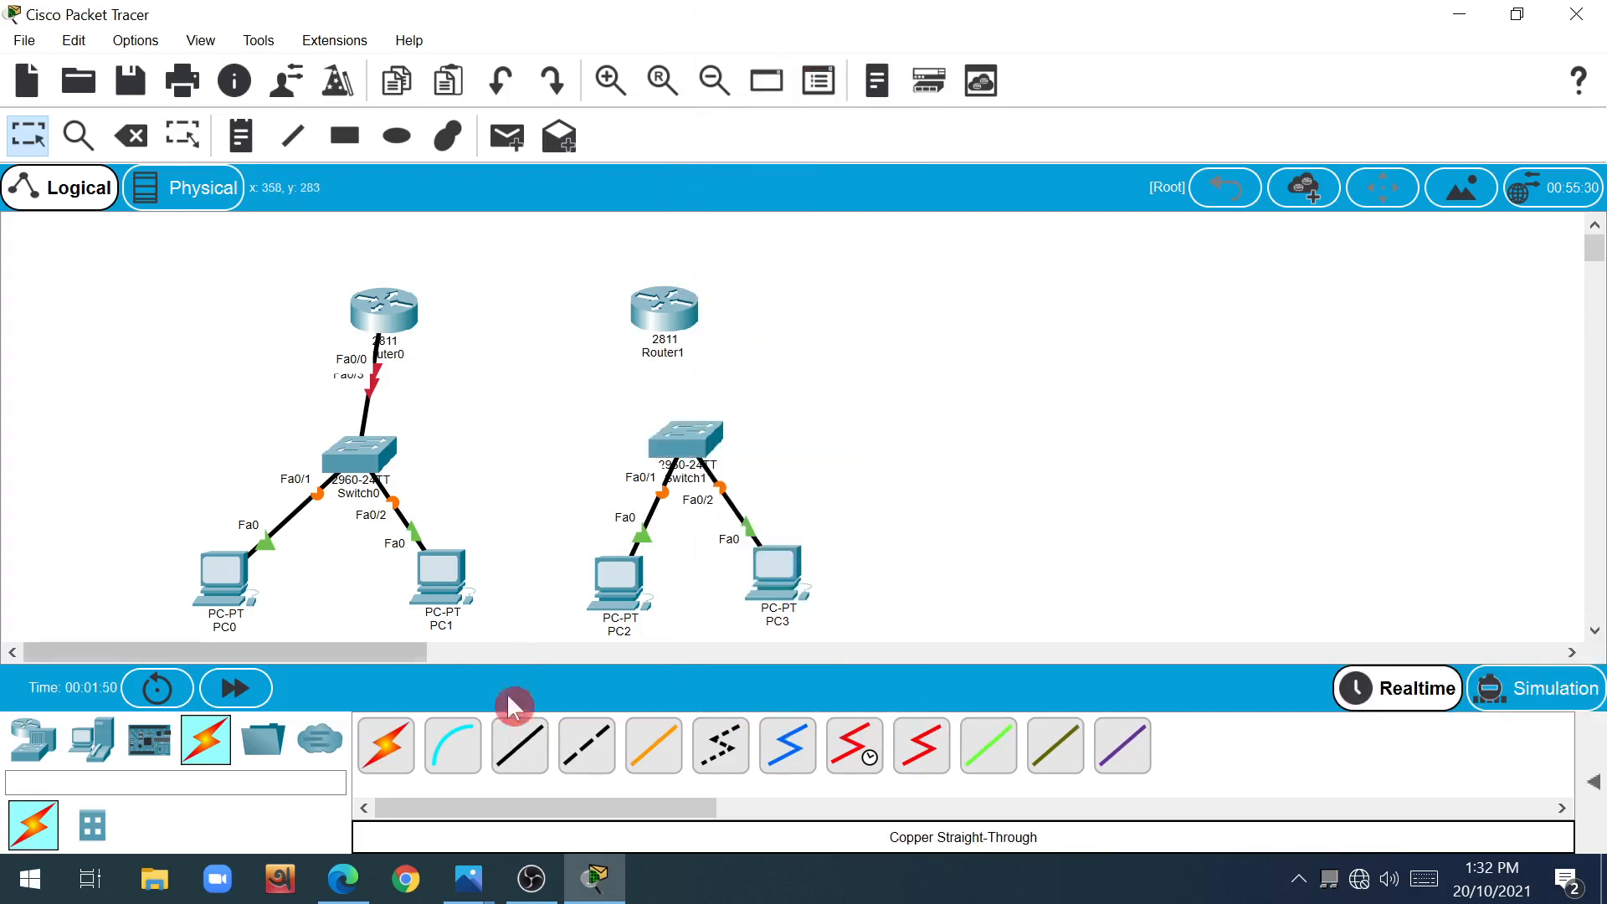
Step: Connect Switch1's FastEthernet0/4 port to Router1's FastEthernet0/0 port with a copper straight-through cable
click(519, 745)
click(684, 439)
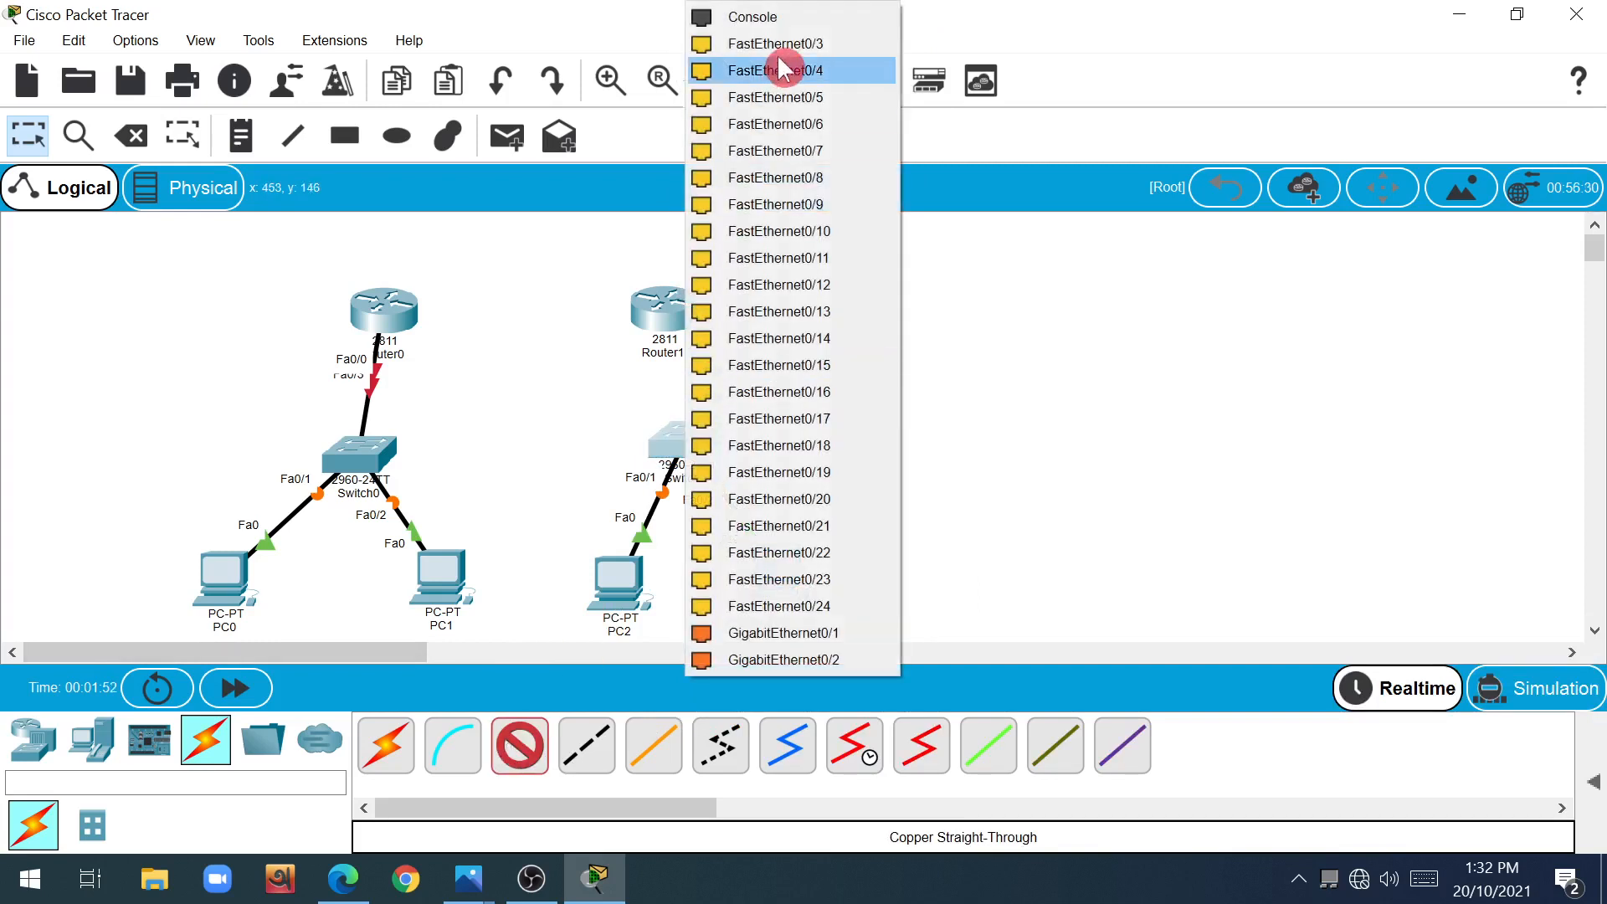
click(782, 70)
click(680, 317)
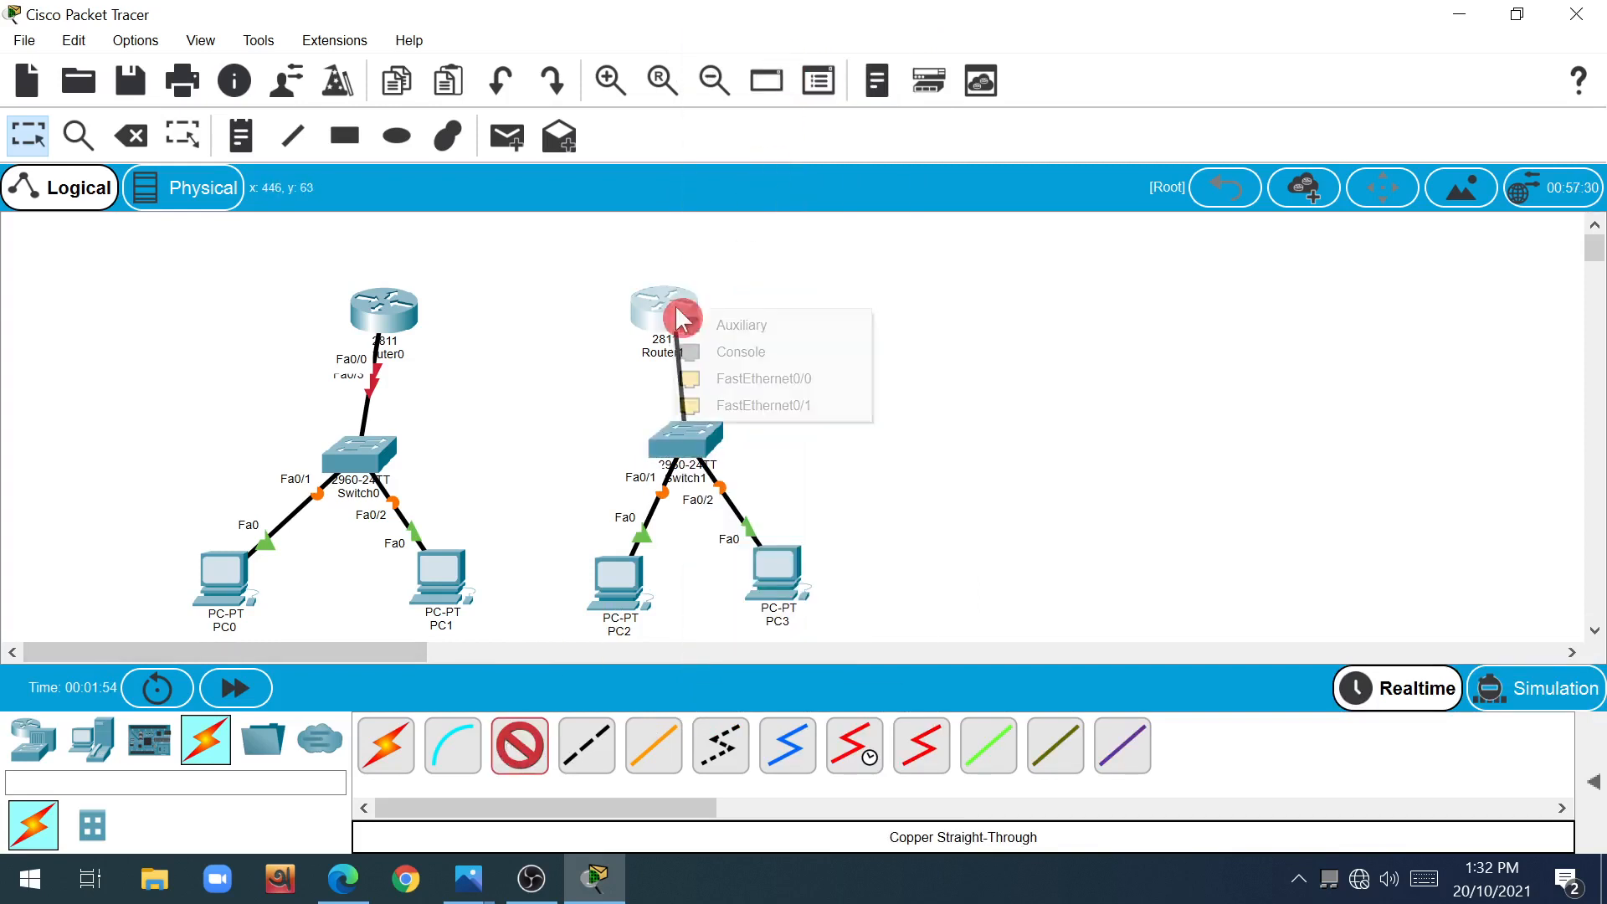
click(728, 384)
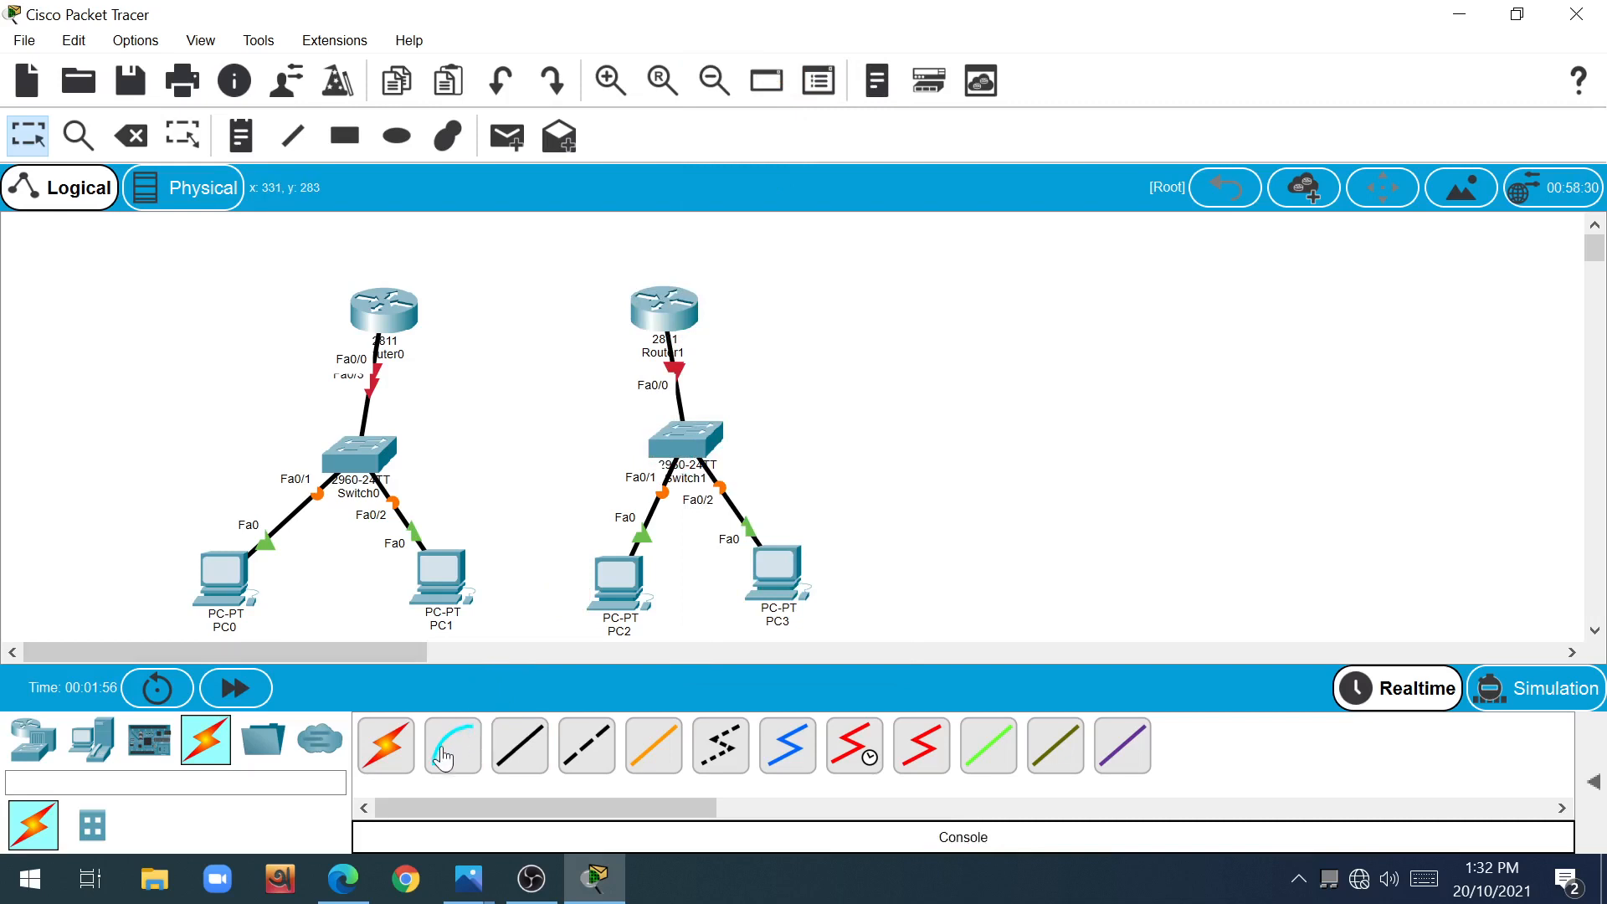
Step: Connect Router0's FastEthernet0/1 port to Router1's FastEthernet0/1 port with a copper cross-over cable
click(586, 754)
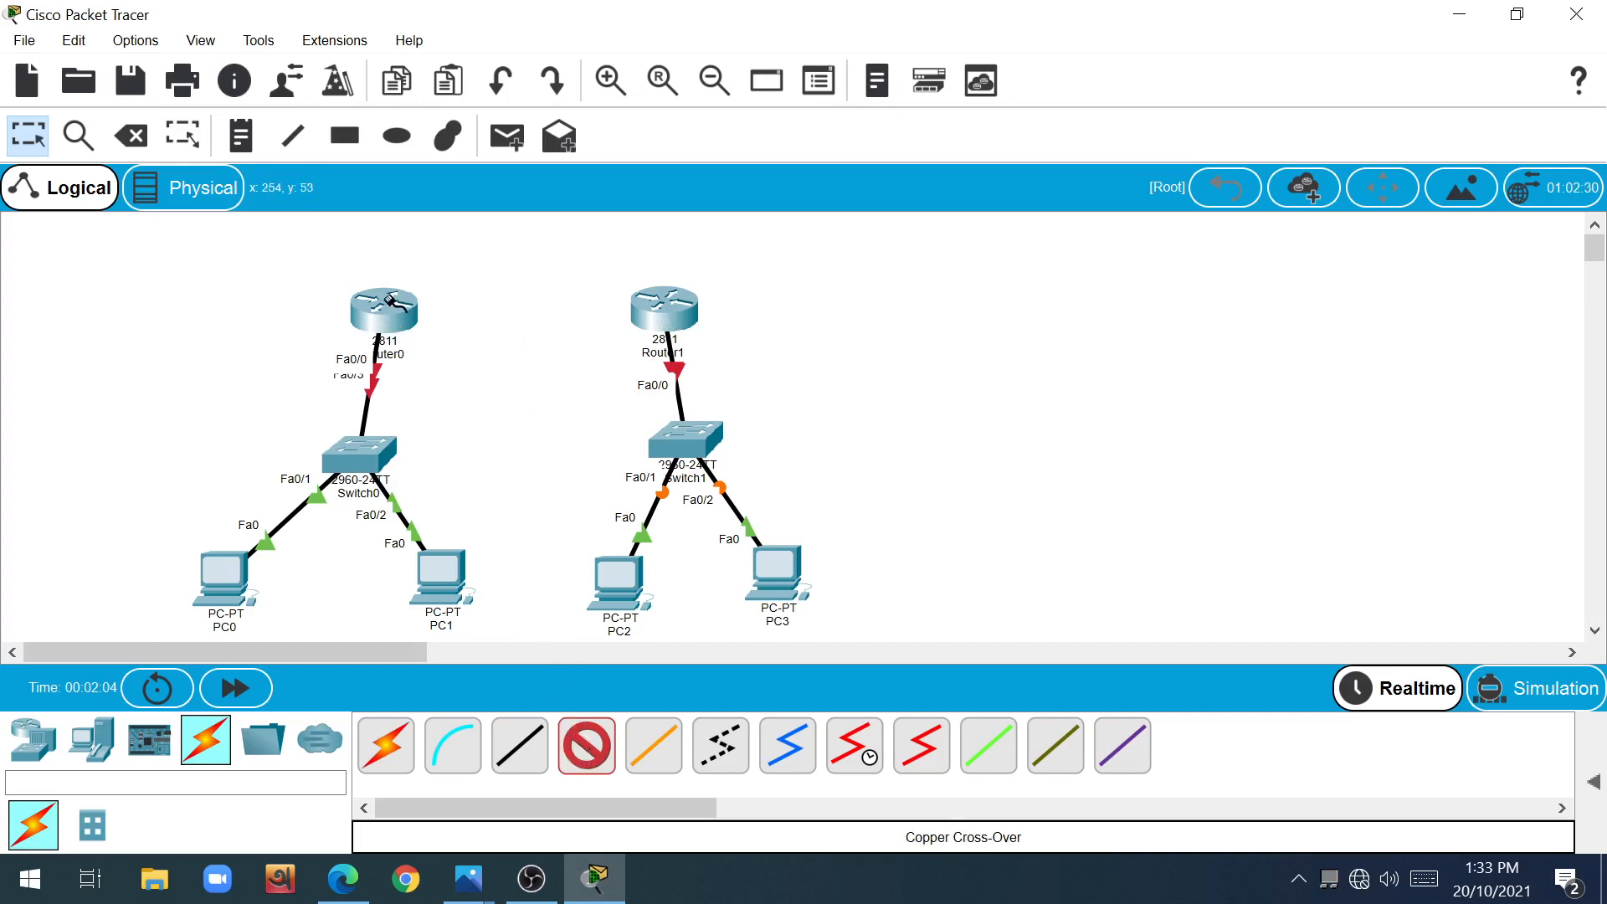
click(388, 310)
click(504, 378)
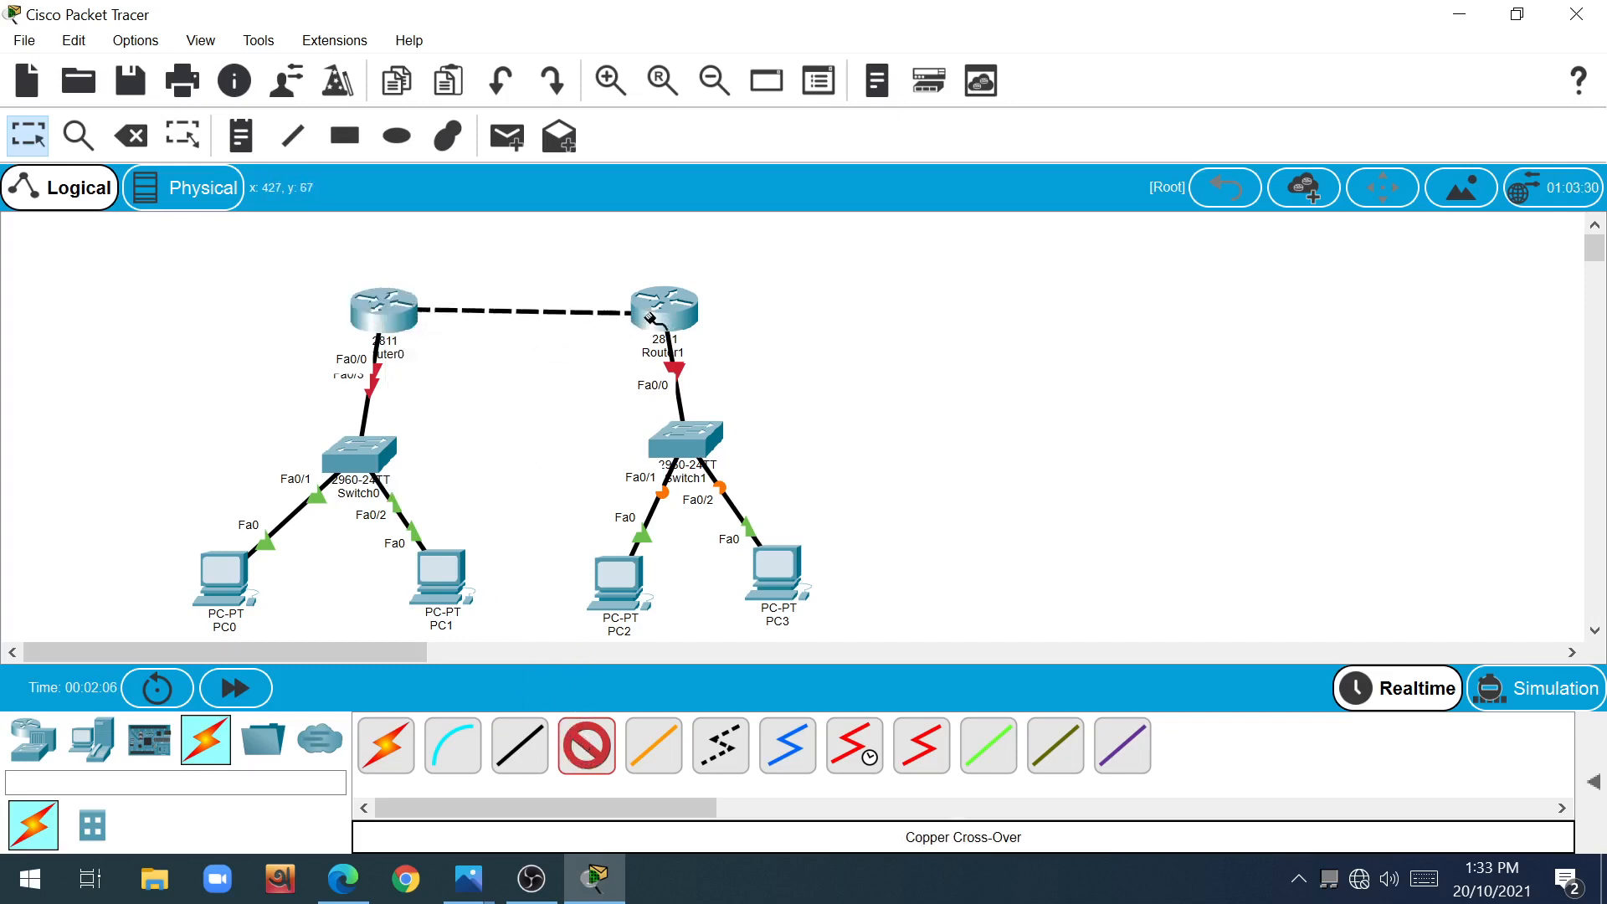
click(657, 315)
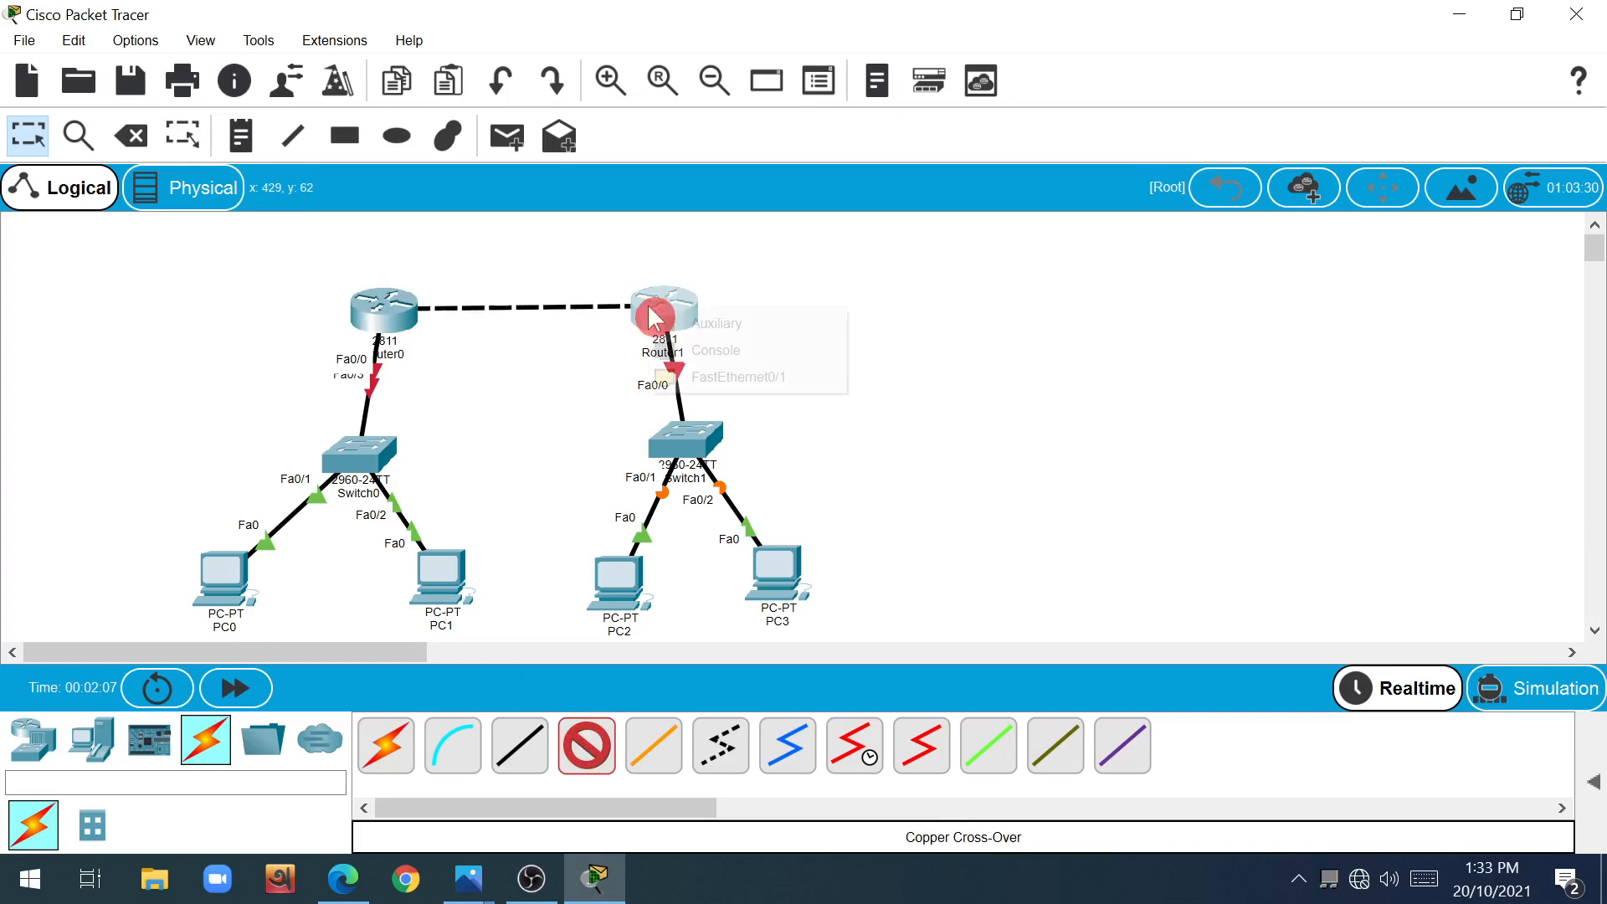
click(756, 380)
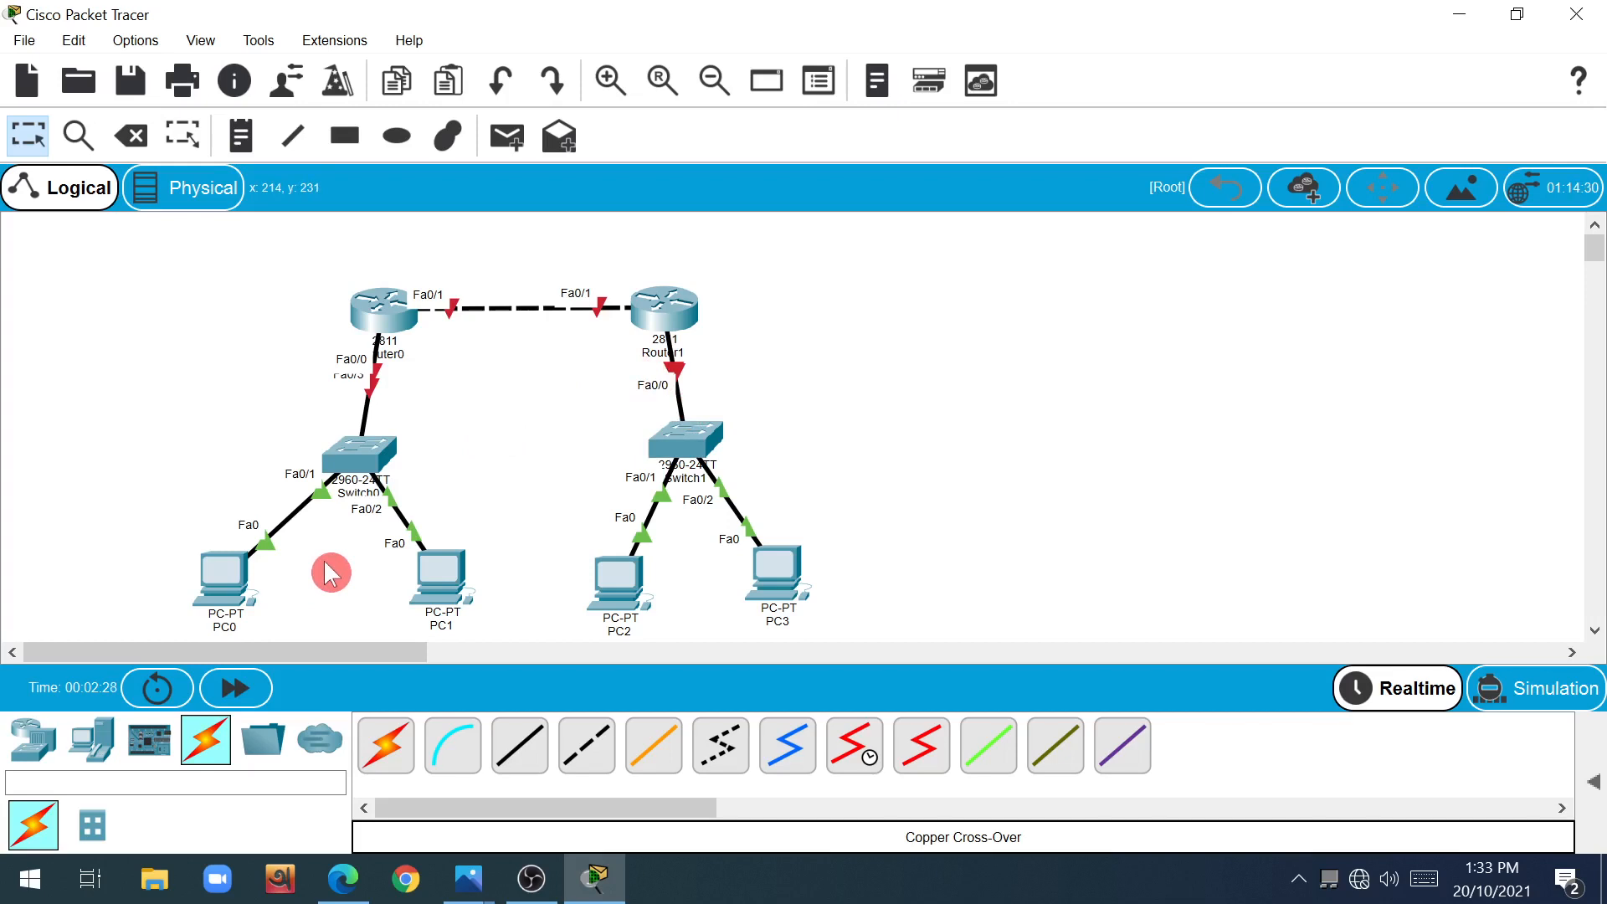
Step: Place the address notes 192.168.0.1 below PC0 and 192.168.0.2 below PC1
click(243, 149)
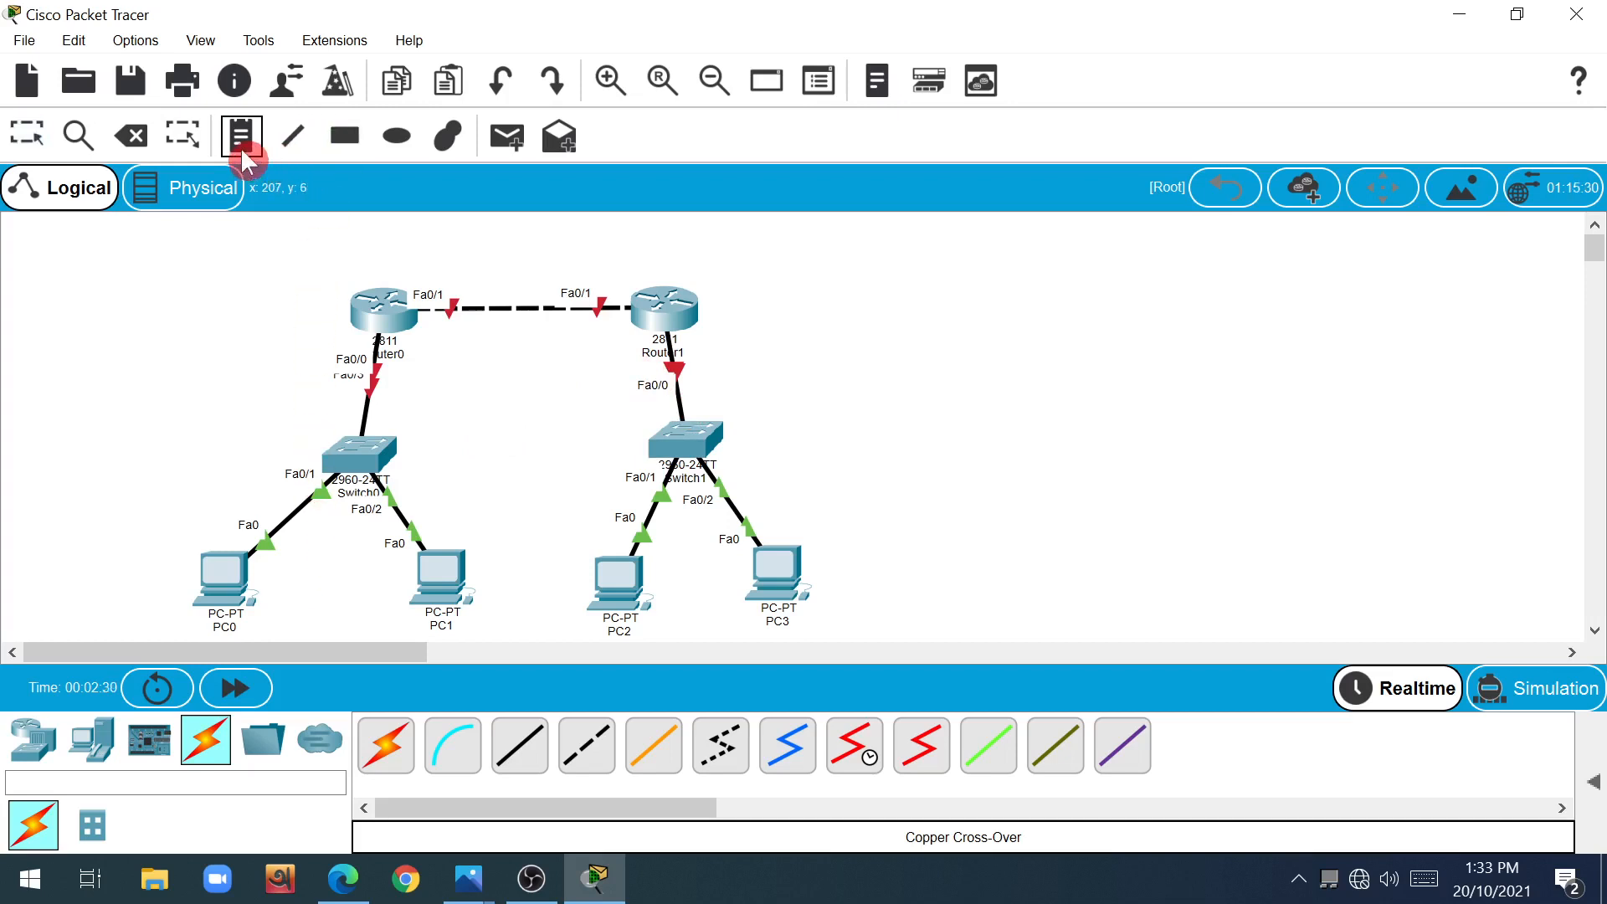
scroll(502, 419, down, 1)
click(184, 576)
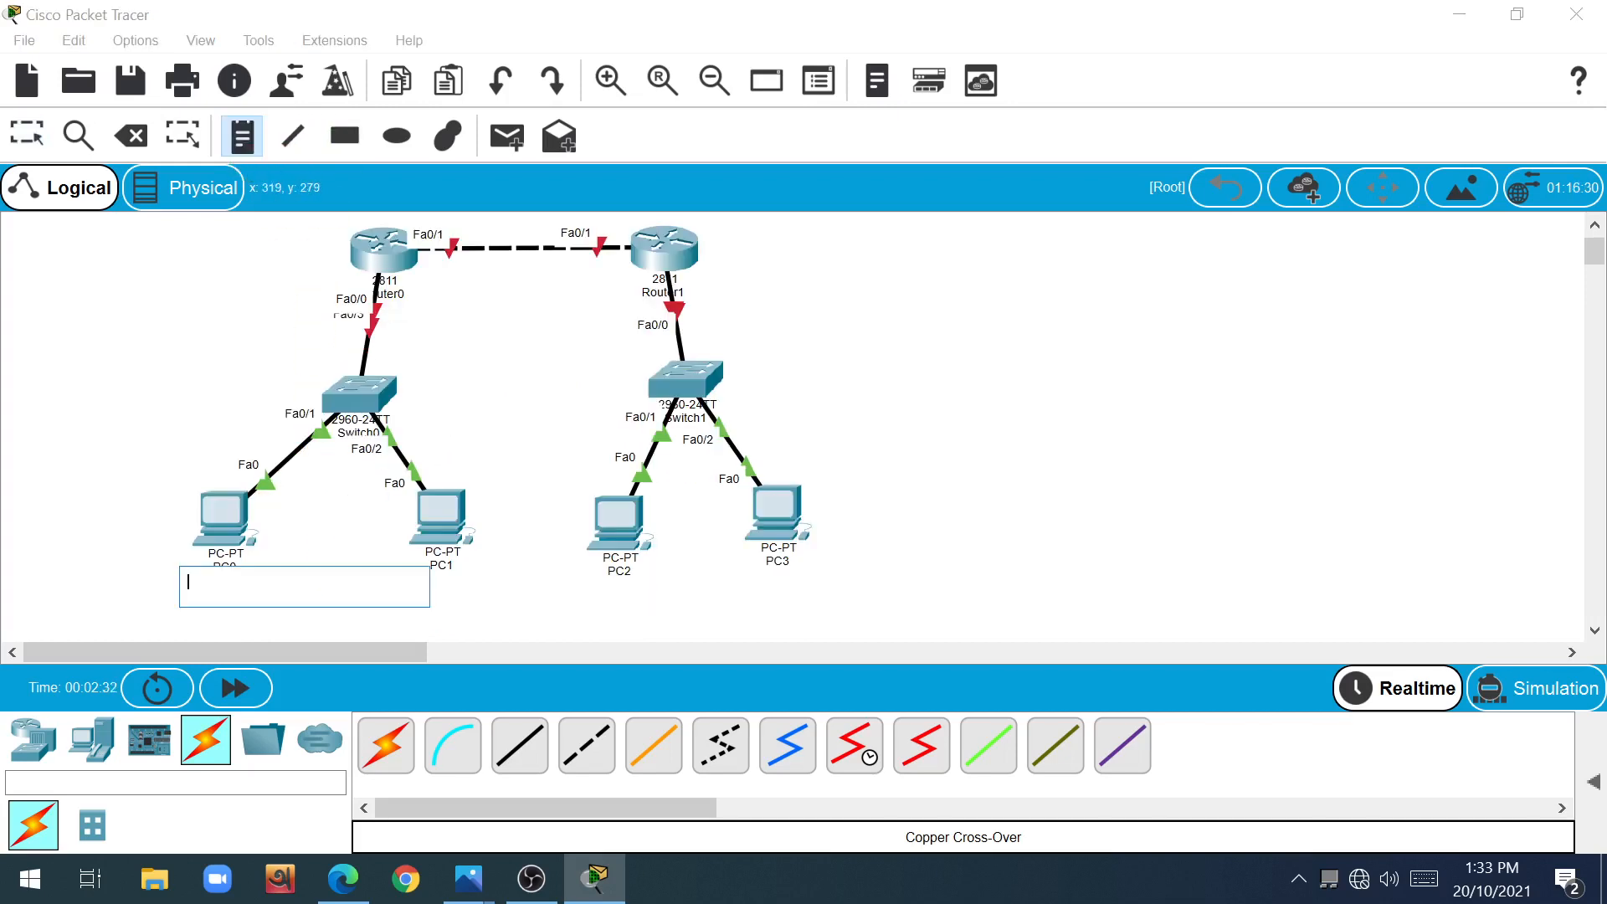
text(192.168.0.1)
click(438, 580)
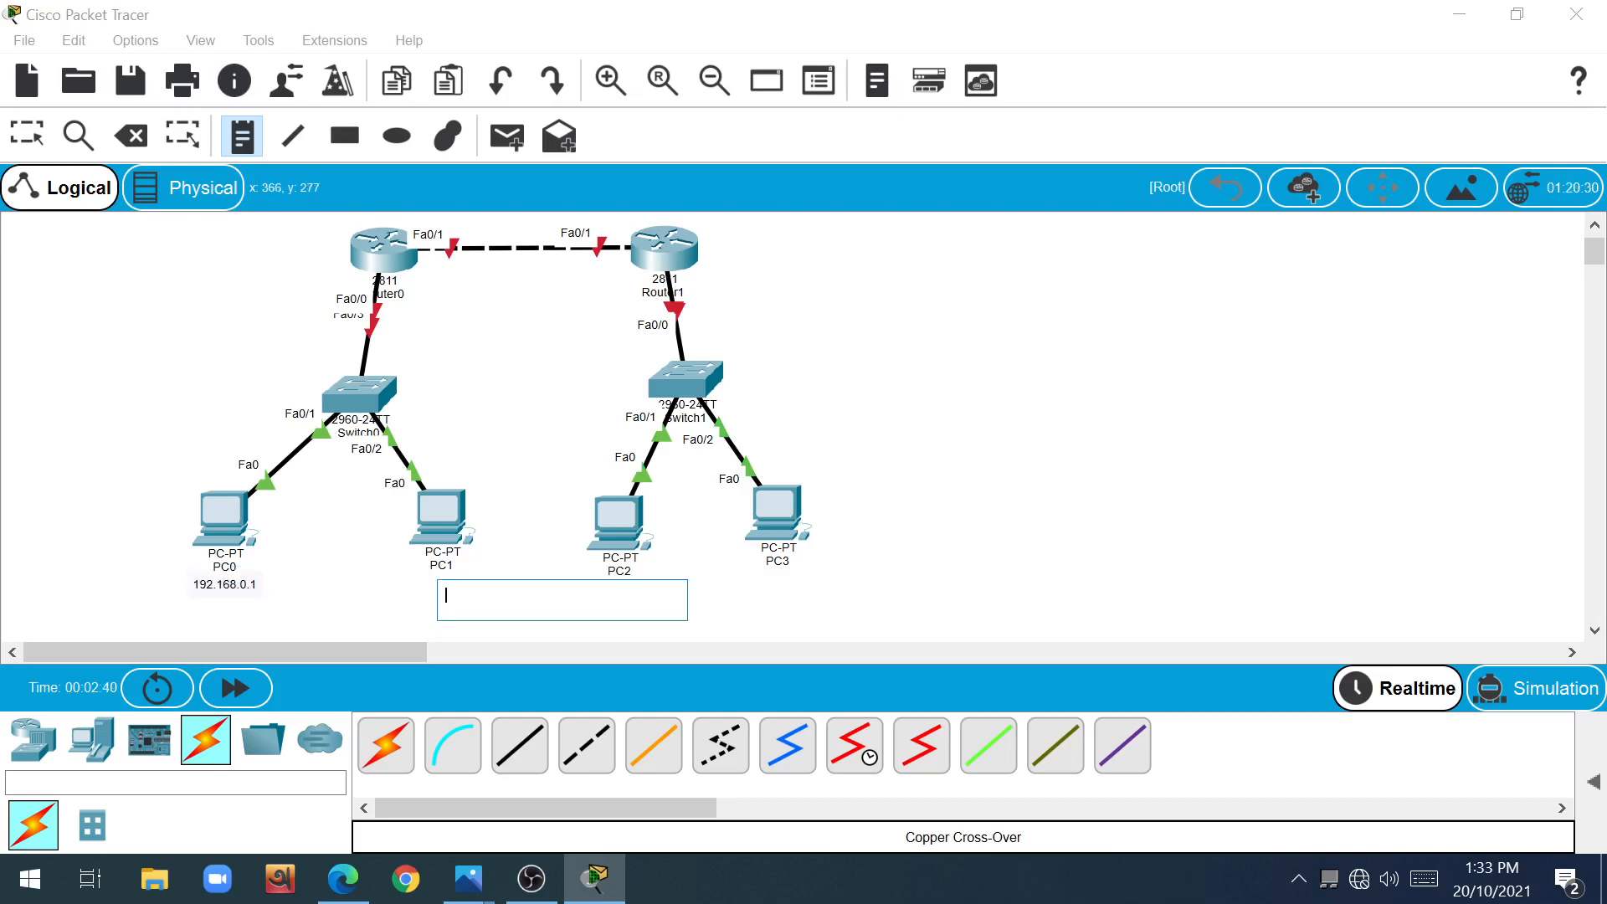
text(192.168.0.2)
Step: Place a note 192.168.0.3 beside Router0 and a note "Network 192.168.0.0" between Router0 and Switch0
click(243, 250)
text(192.168)
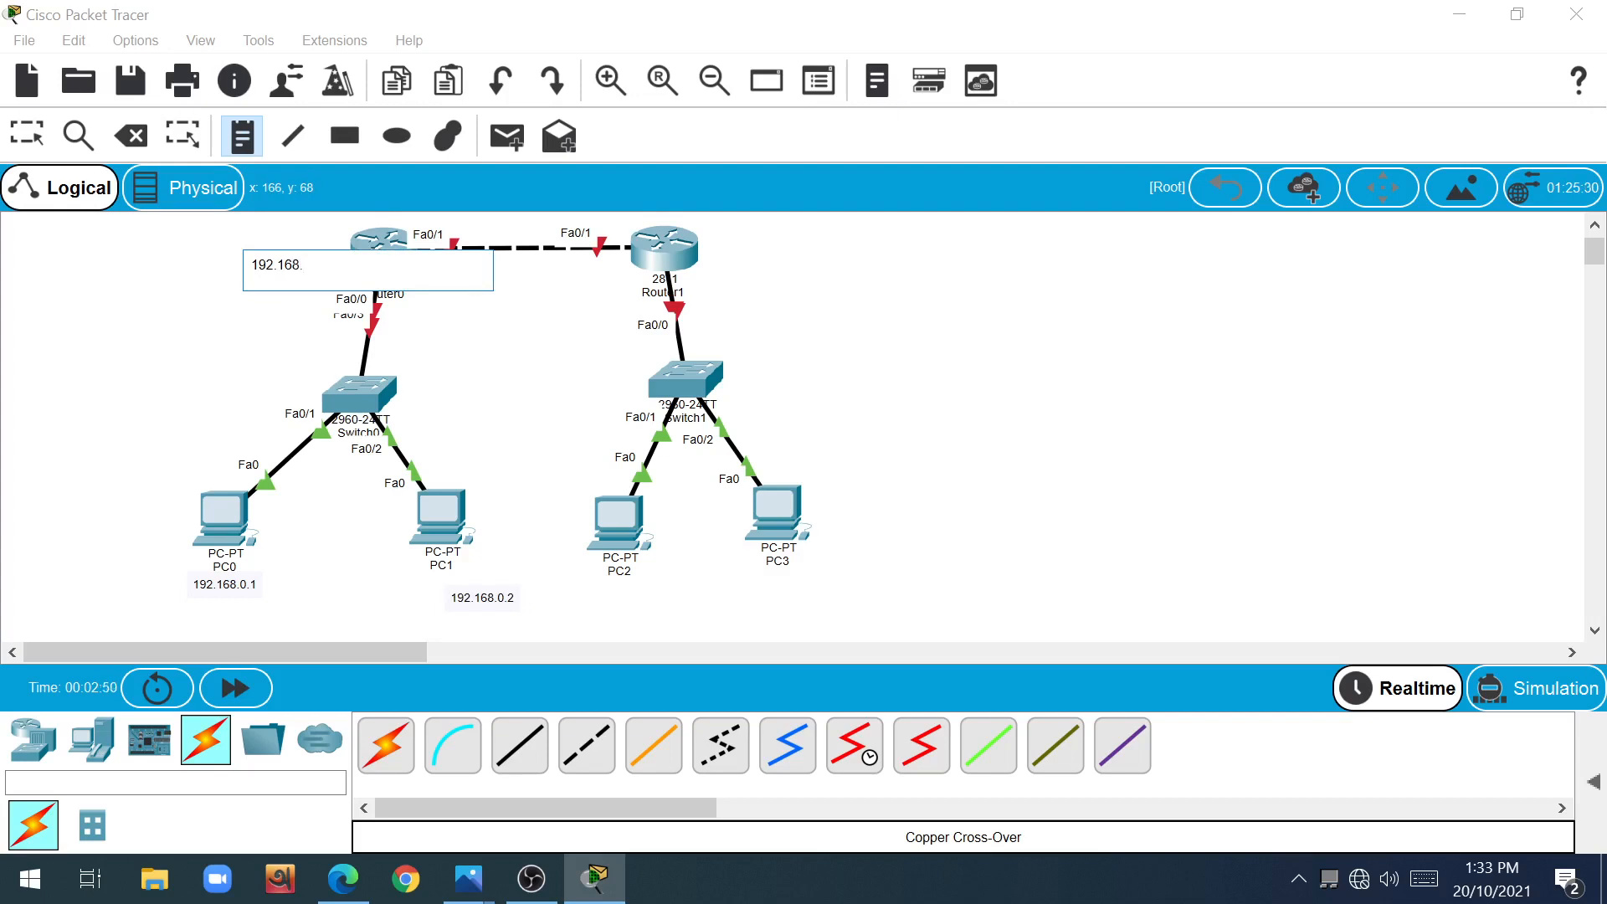
text(.0.3)
click(390, 333)
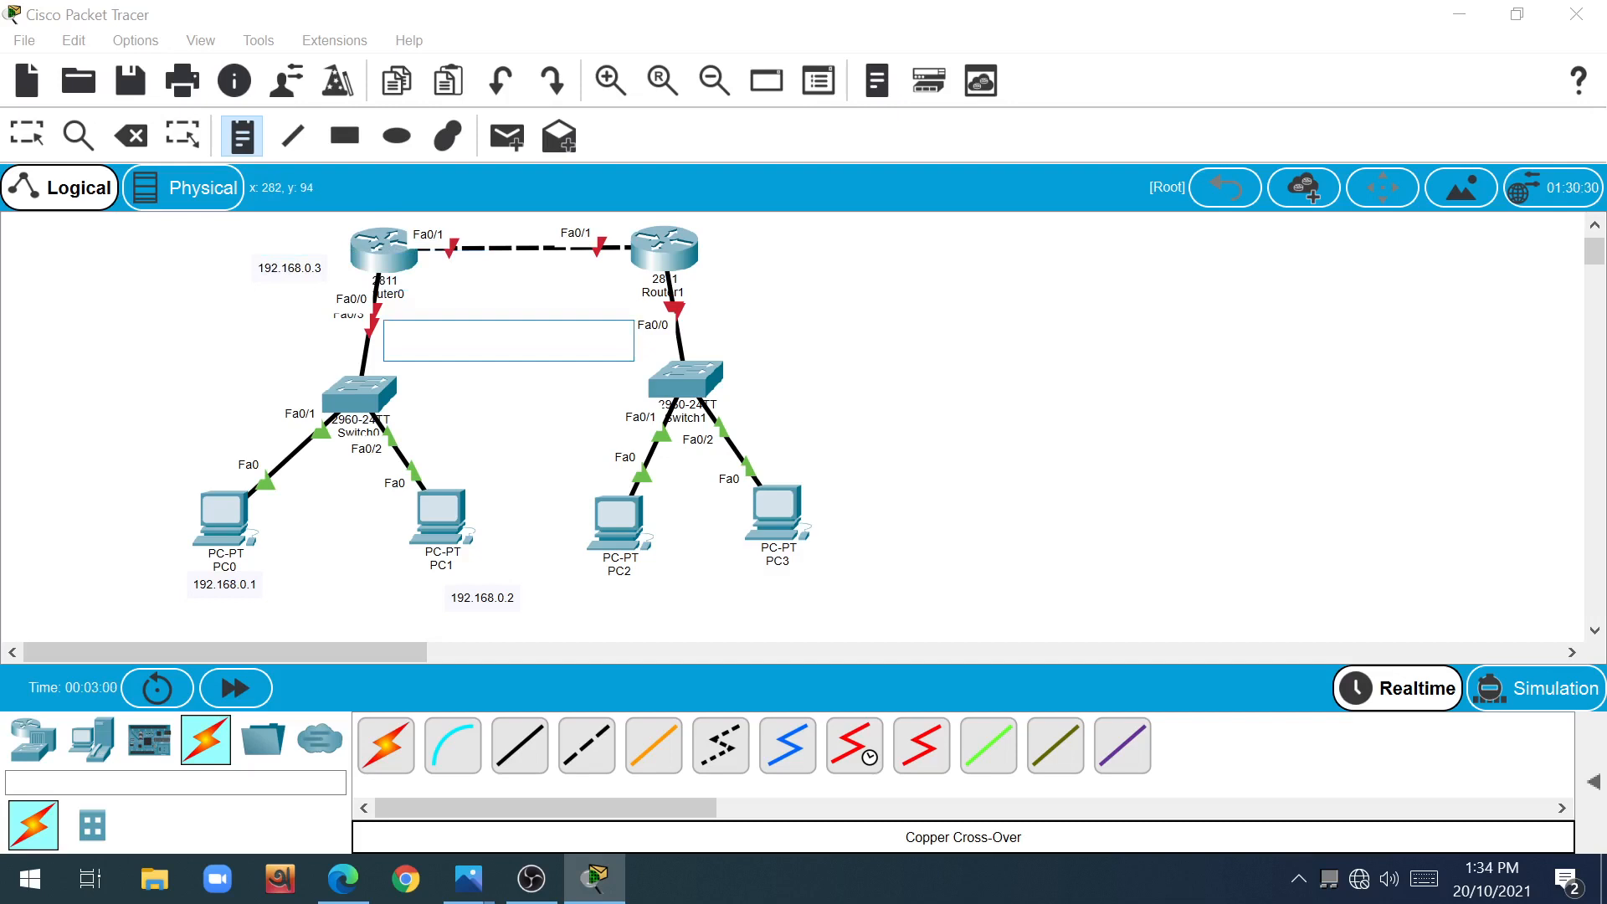
text(Network 192.168.0.0)
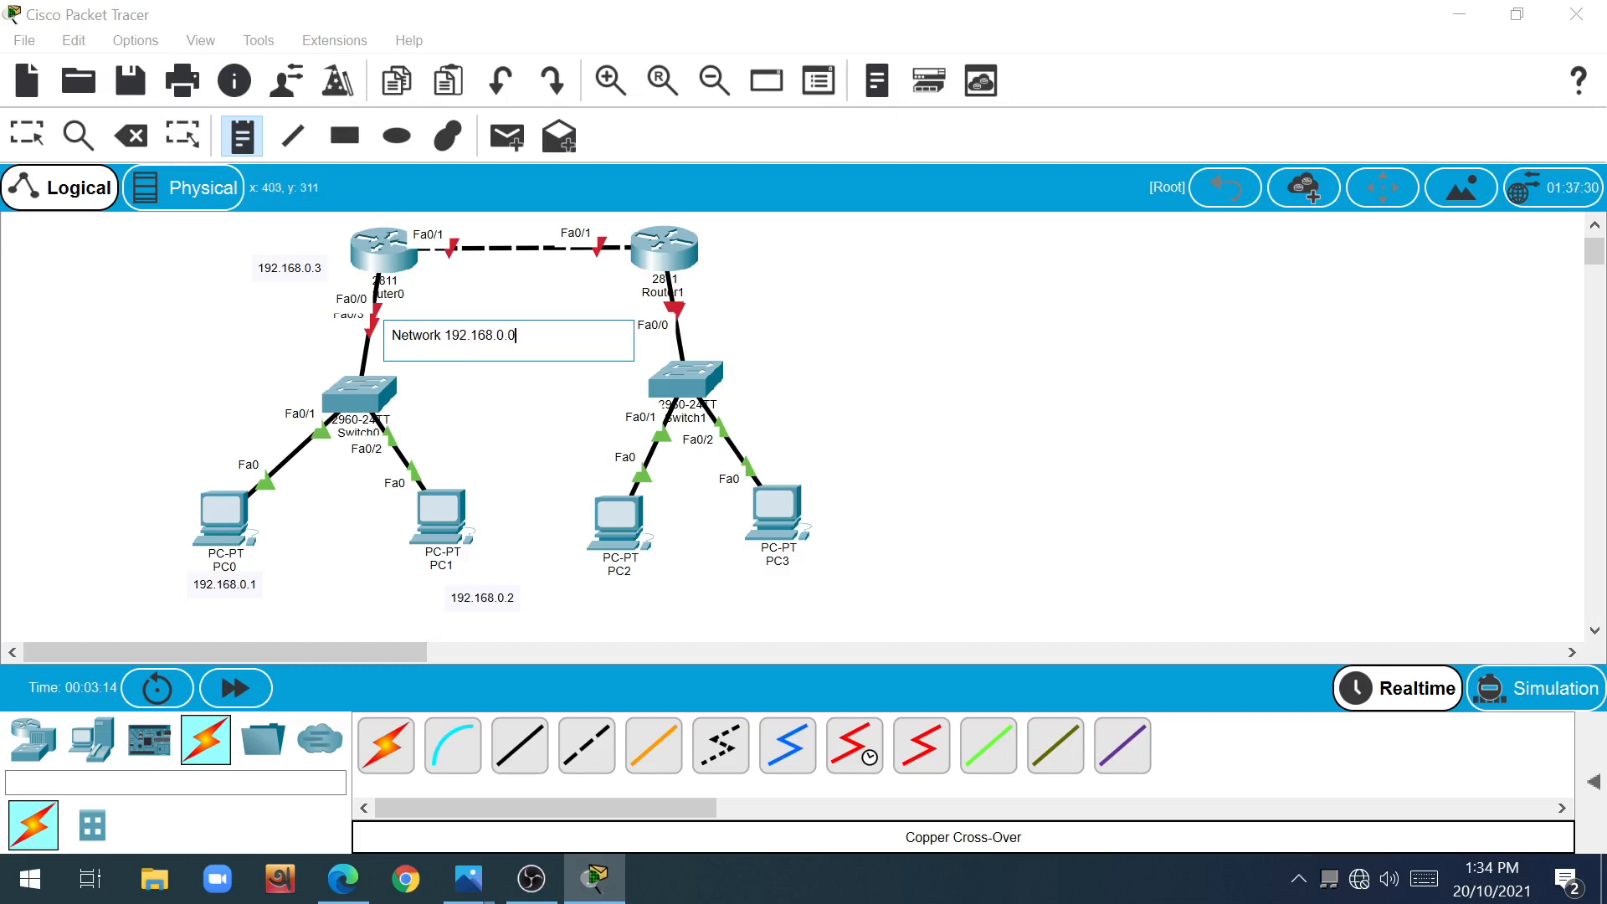
Step: Place the address notes 192.168.1.1 below PC2 and 192.168.1.2 below PC3
click(758, 610)
text(1)
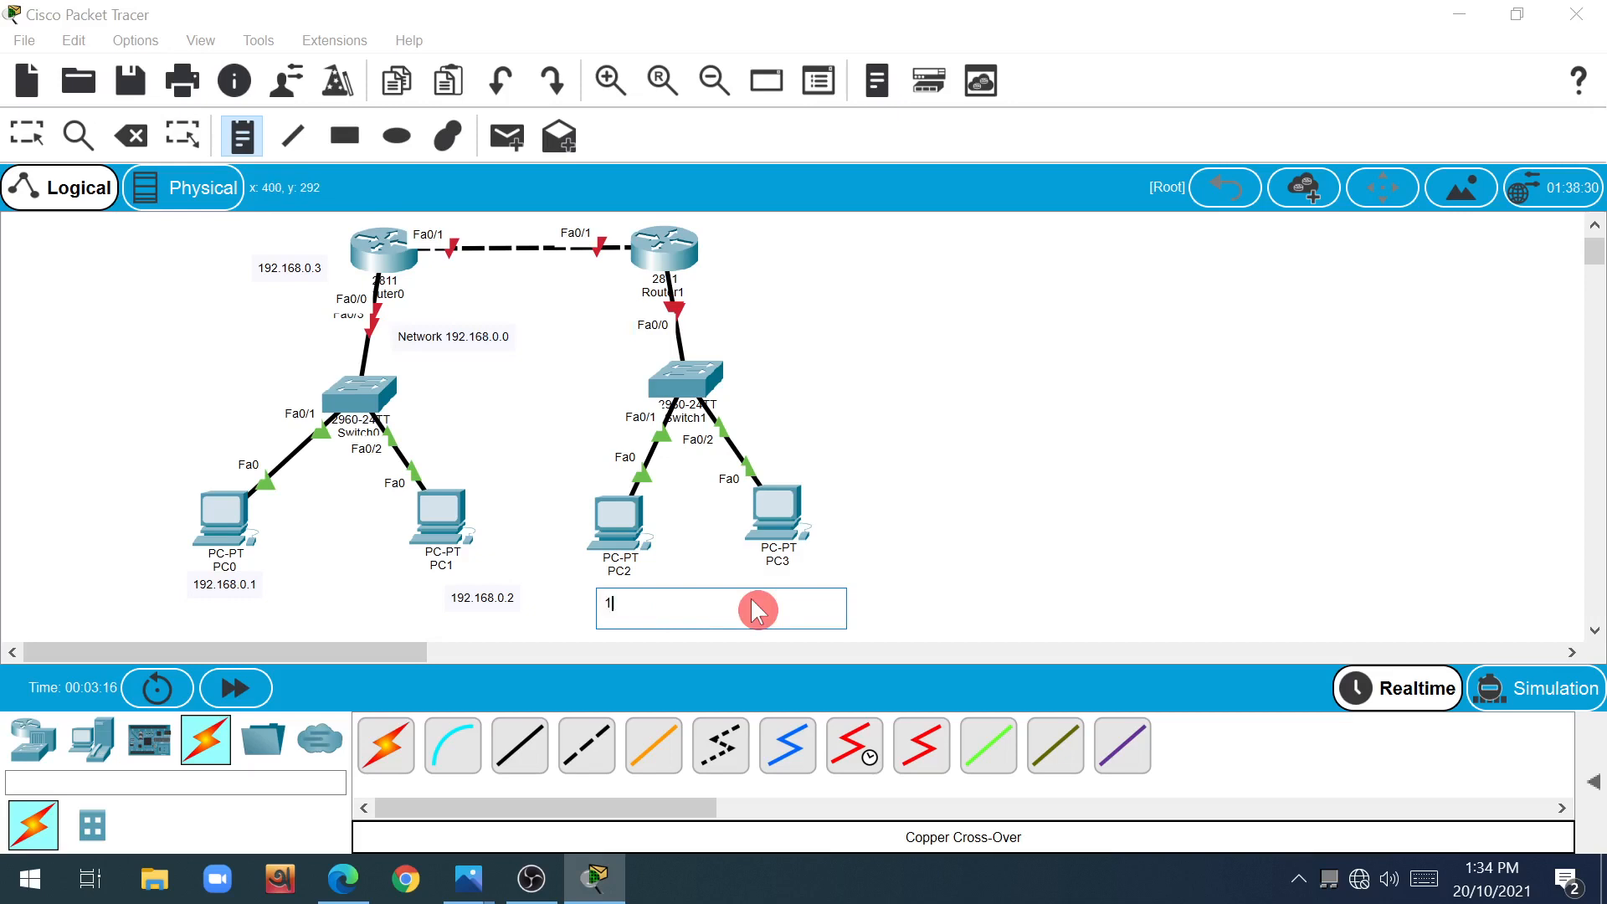
text(92.168.1.1)
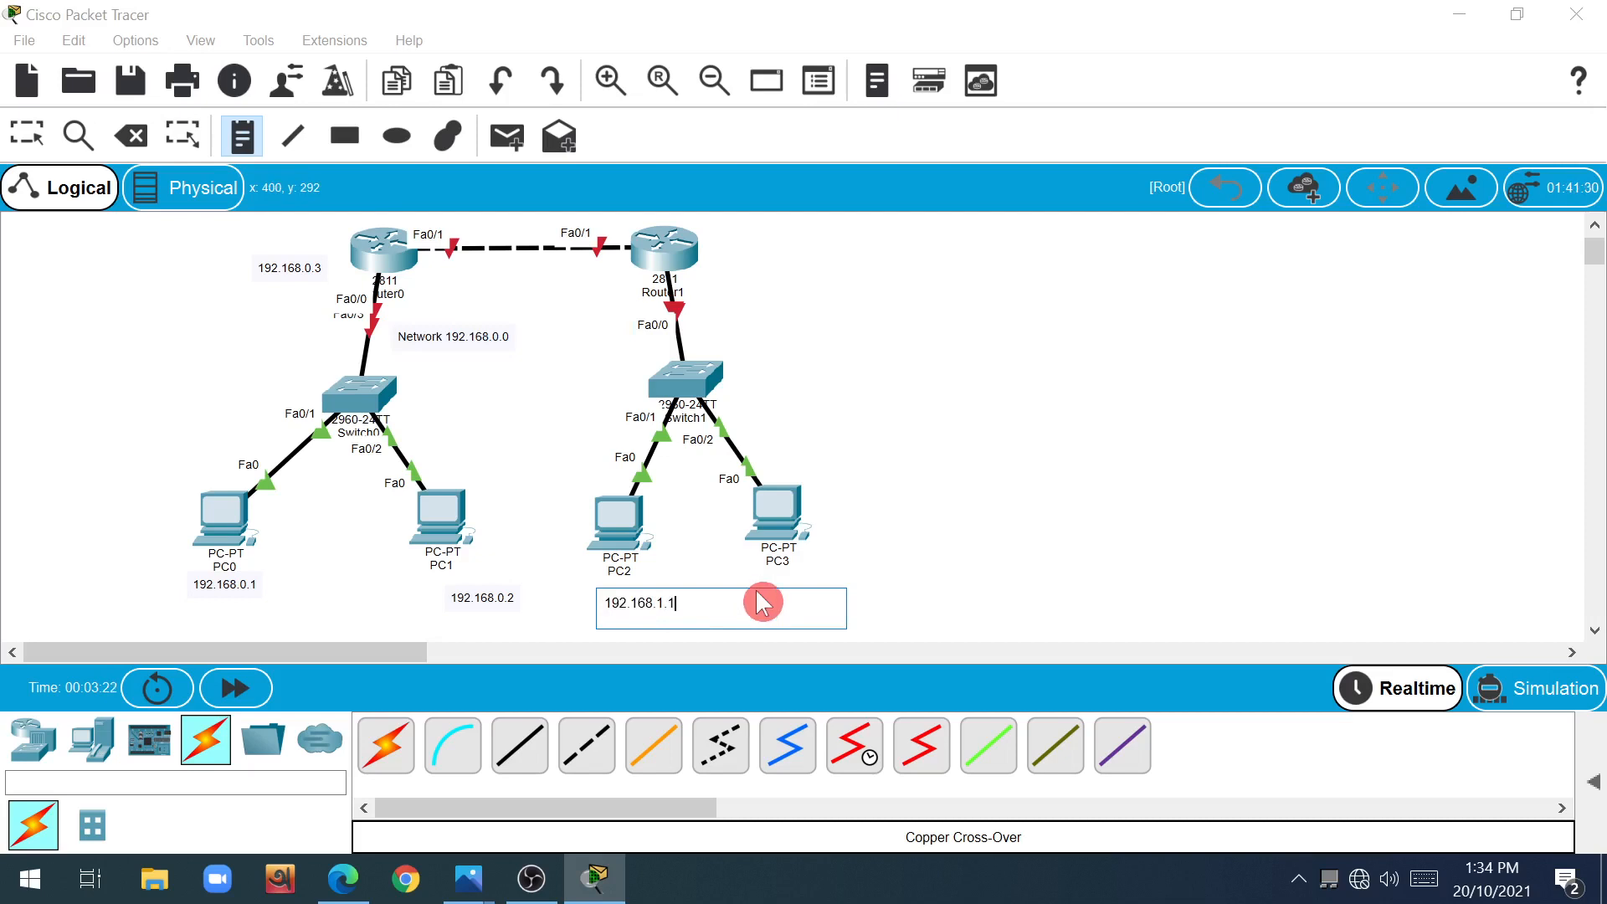
click(777, 586)
text(1)
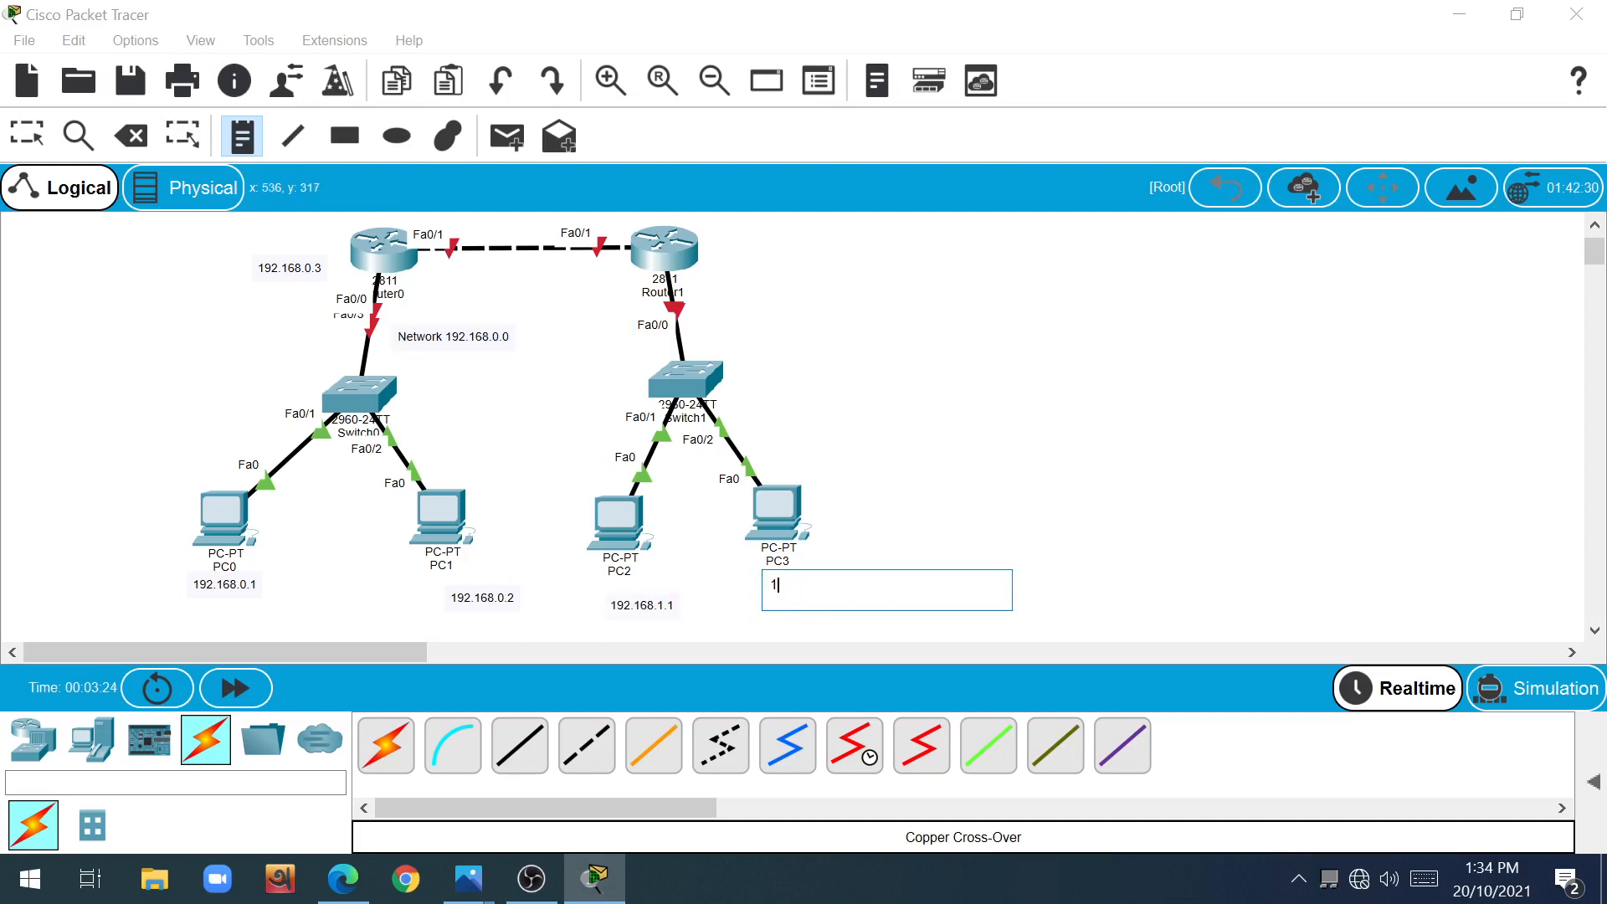
text(92.168.1.2)
Step: Place a note 192.168.1.3 beside Router1 and a note "Network 192.168.1.0" beside Switch1
click(709, 278)
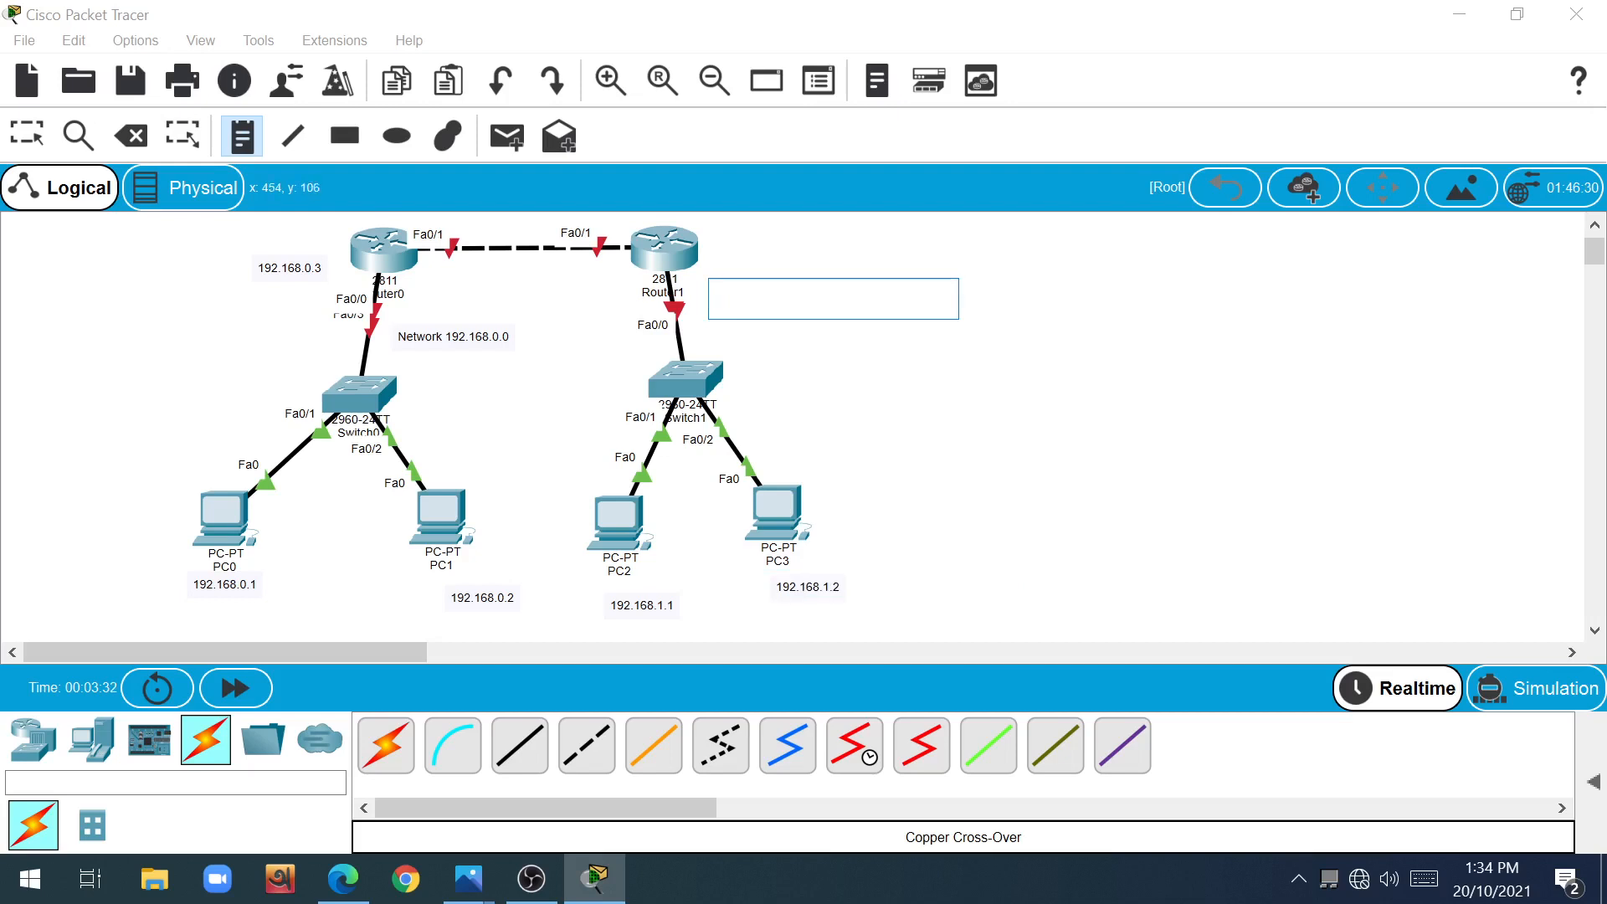
text(192.168.1.3)
click(533, 403)
text(N)
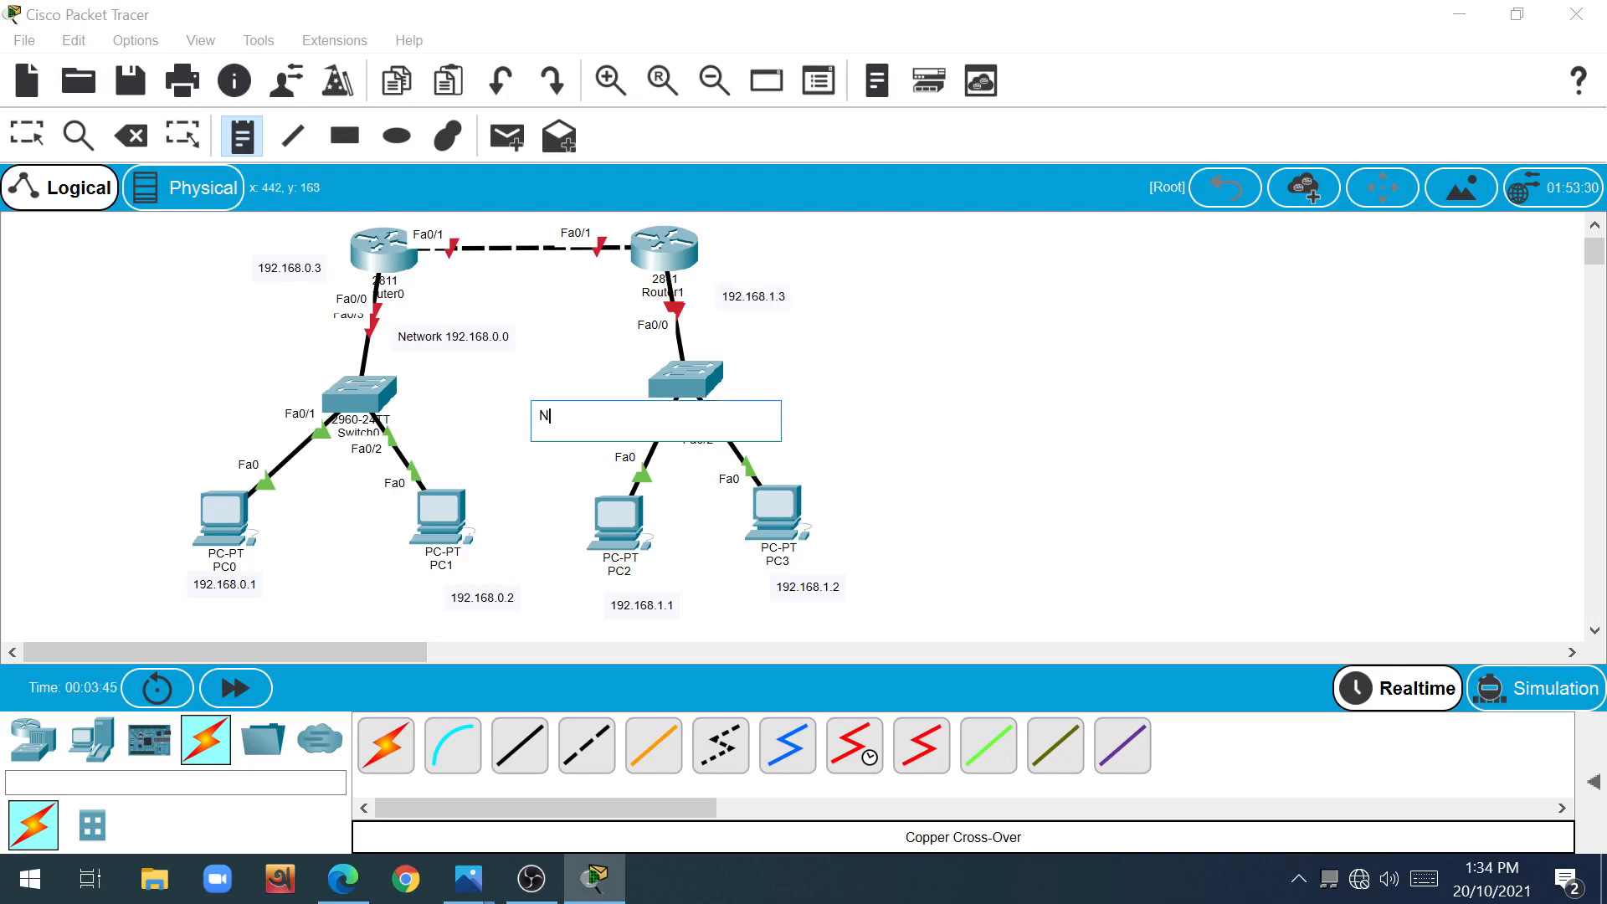
text(etwork 192.168.1.0)
Step: Place the inter-router address notes 192.168.2.1 above Router1 and 192.168.2.2 above Router0
click(708, 221)
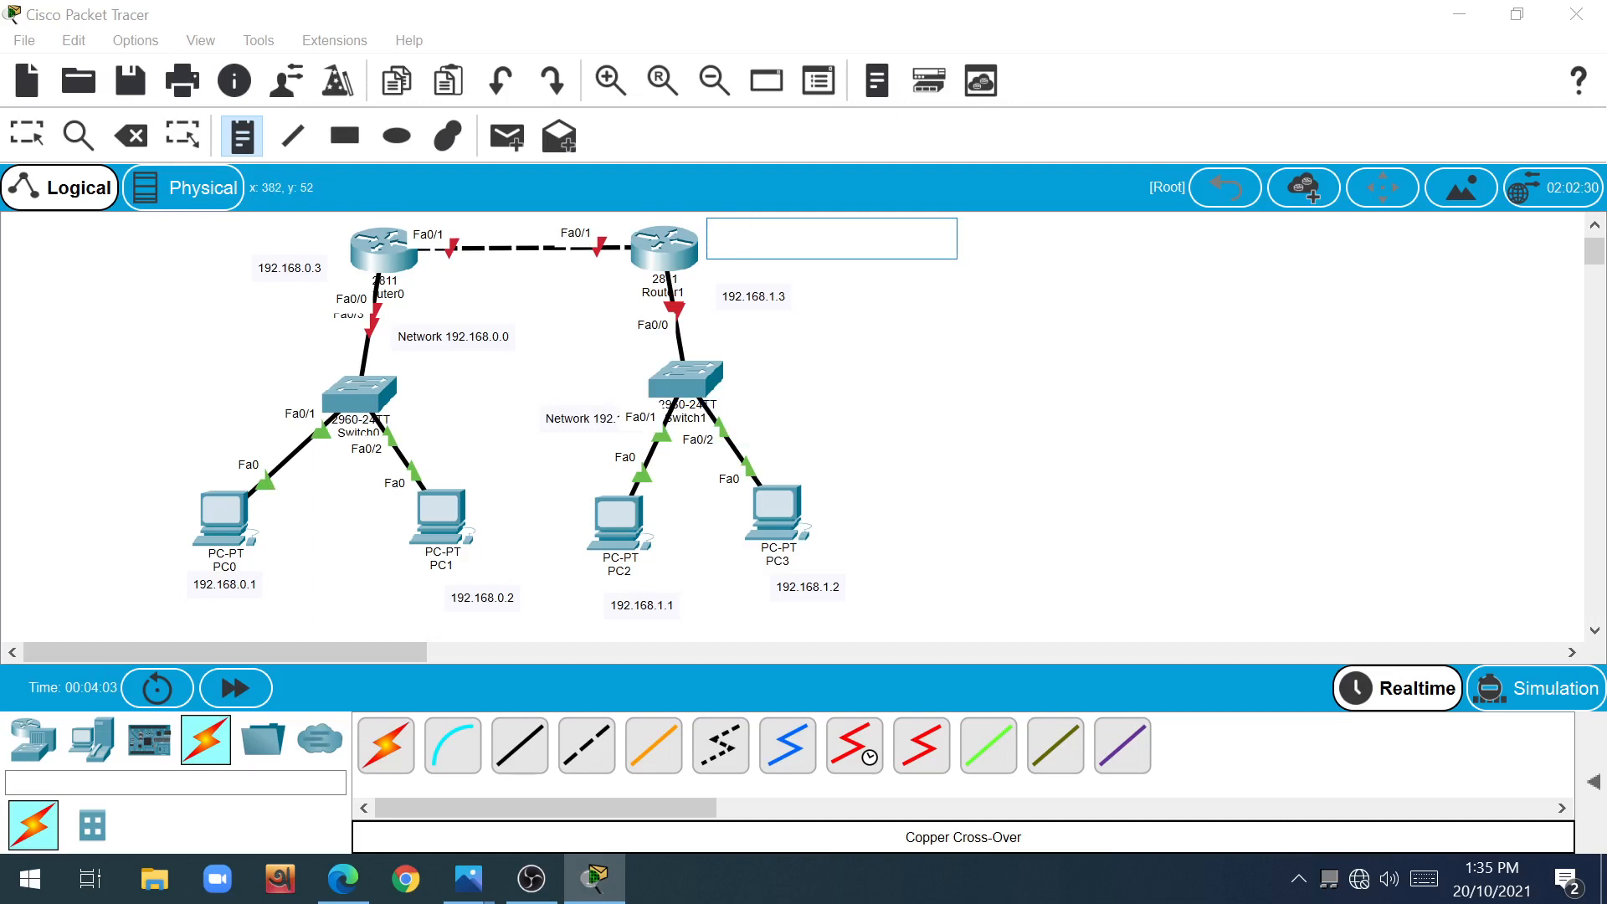
scroll(897, 431, up, 1)
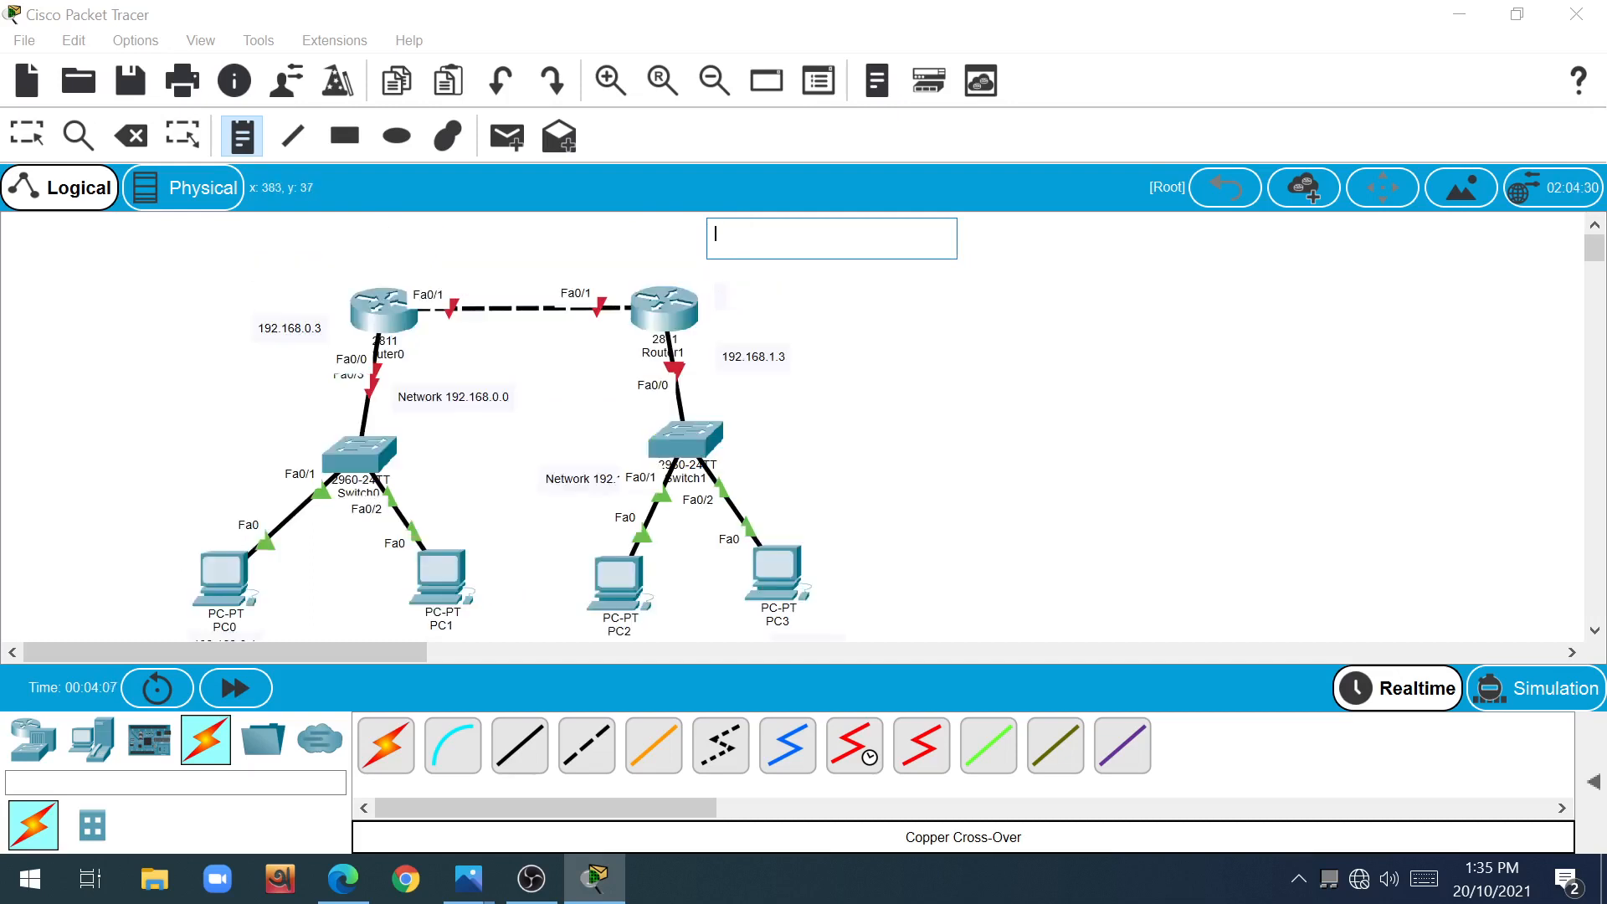
click(718, 82)
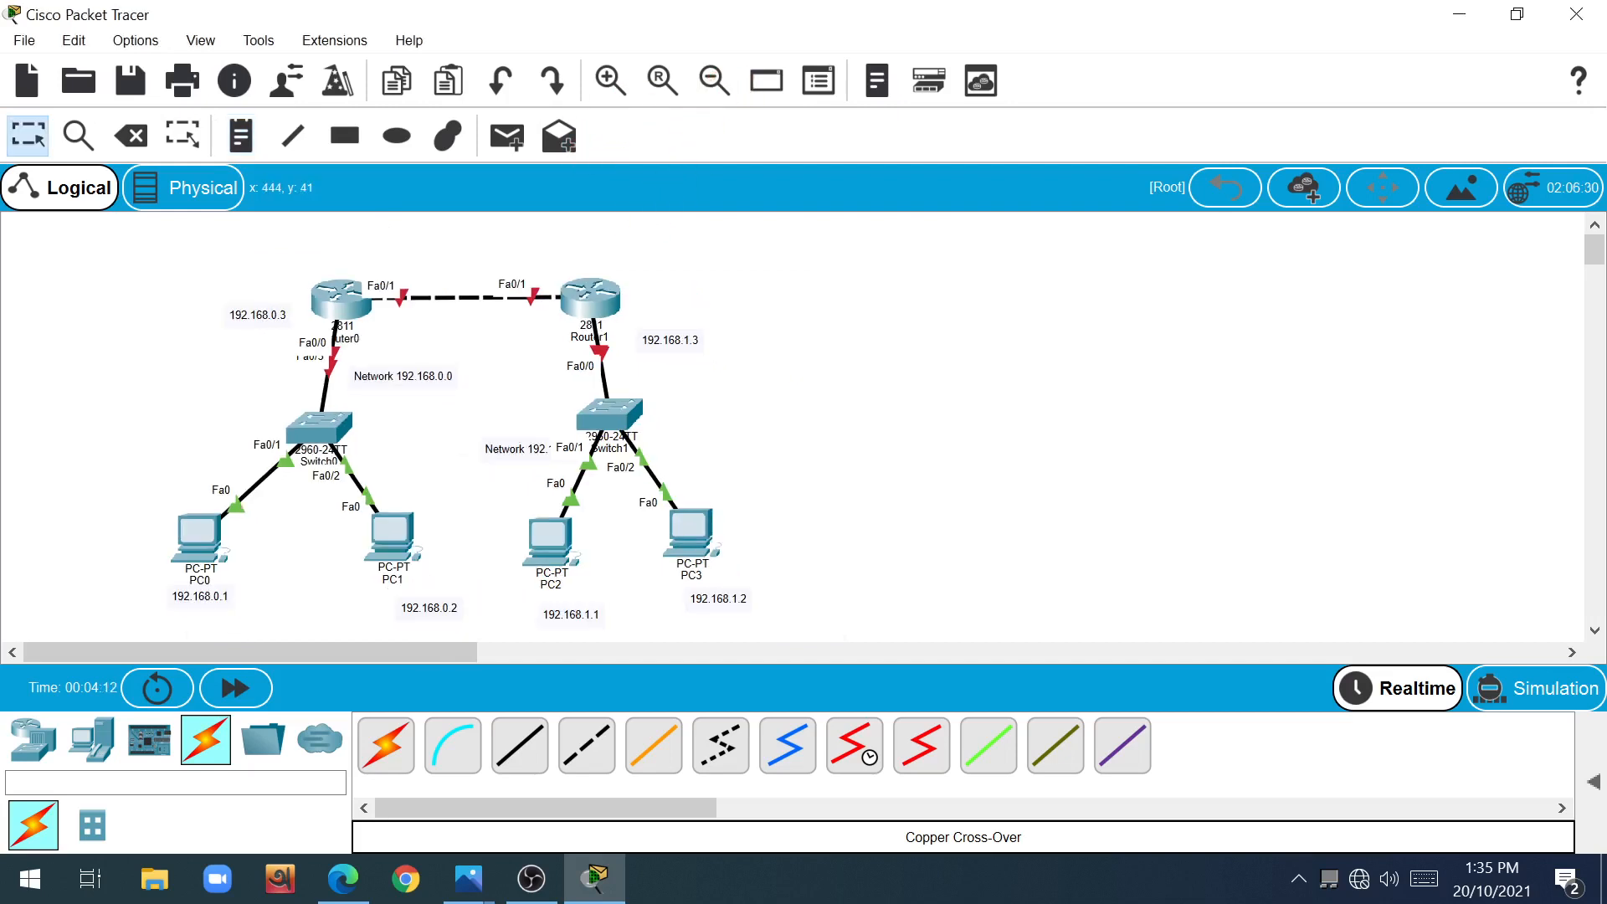
click(241, 135)
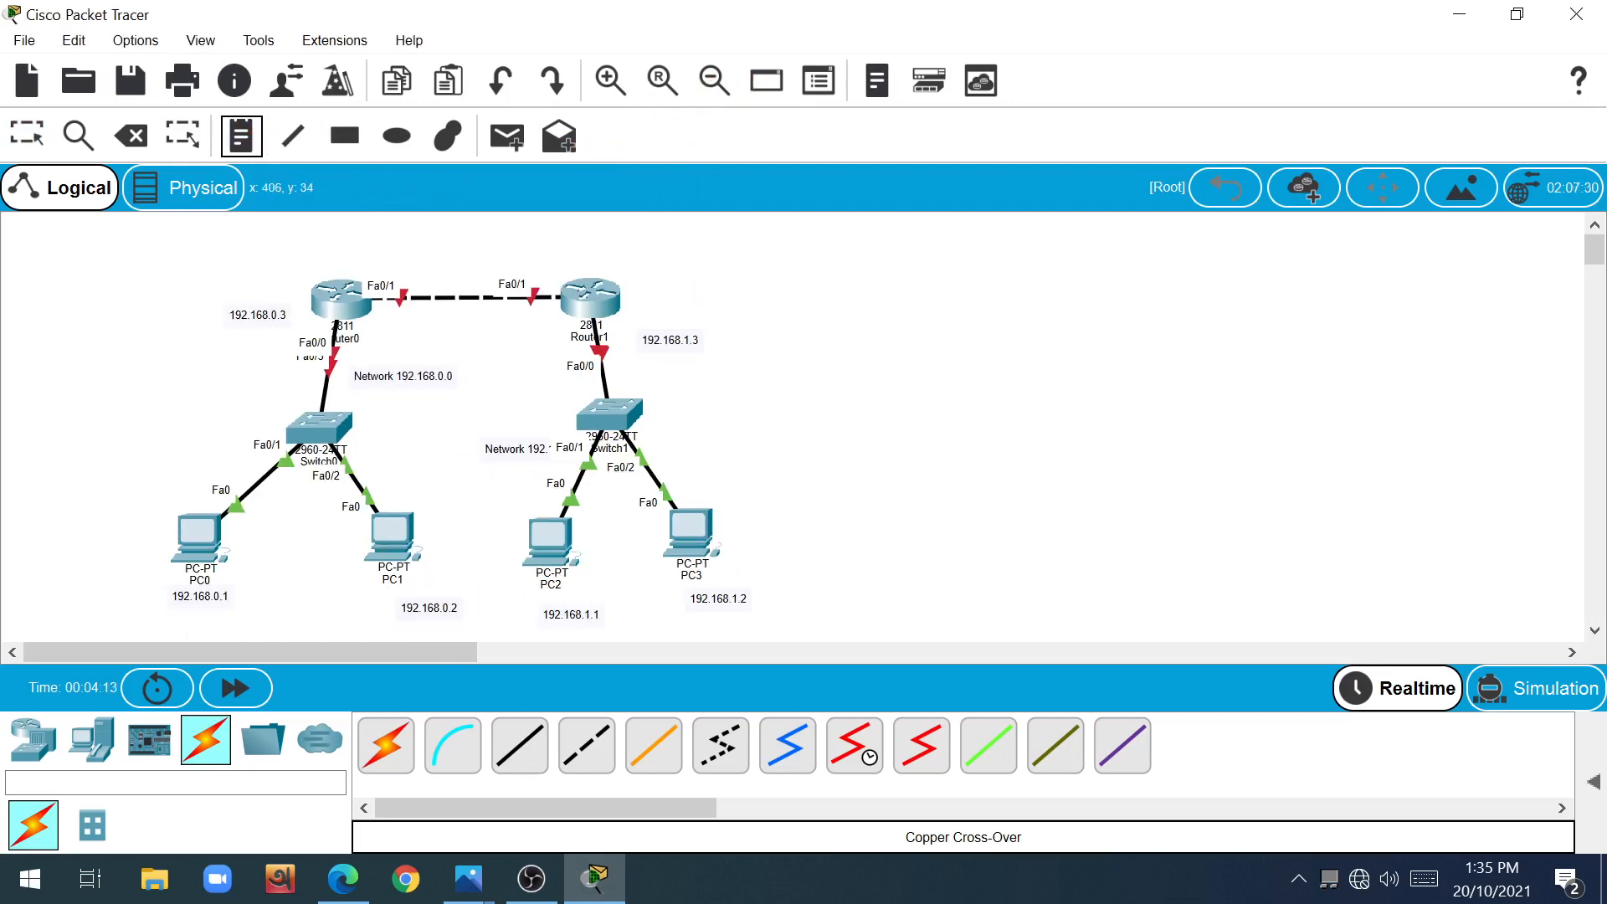
click(535, 256)
text(192)
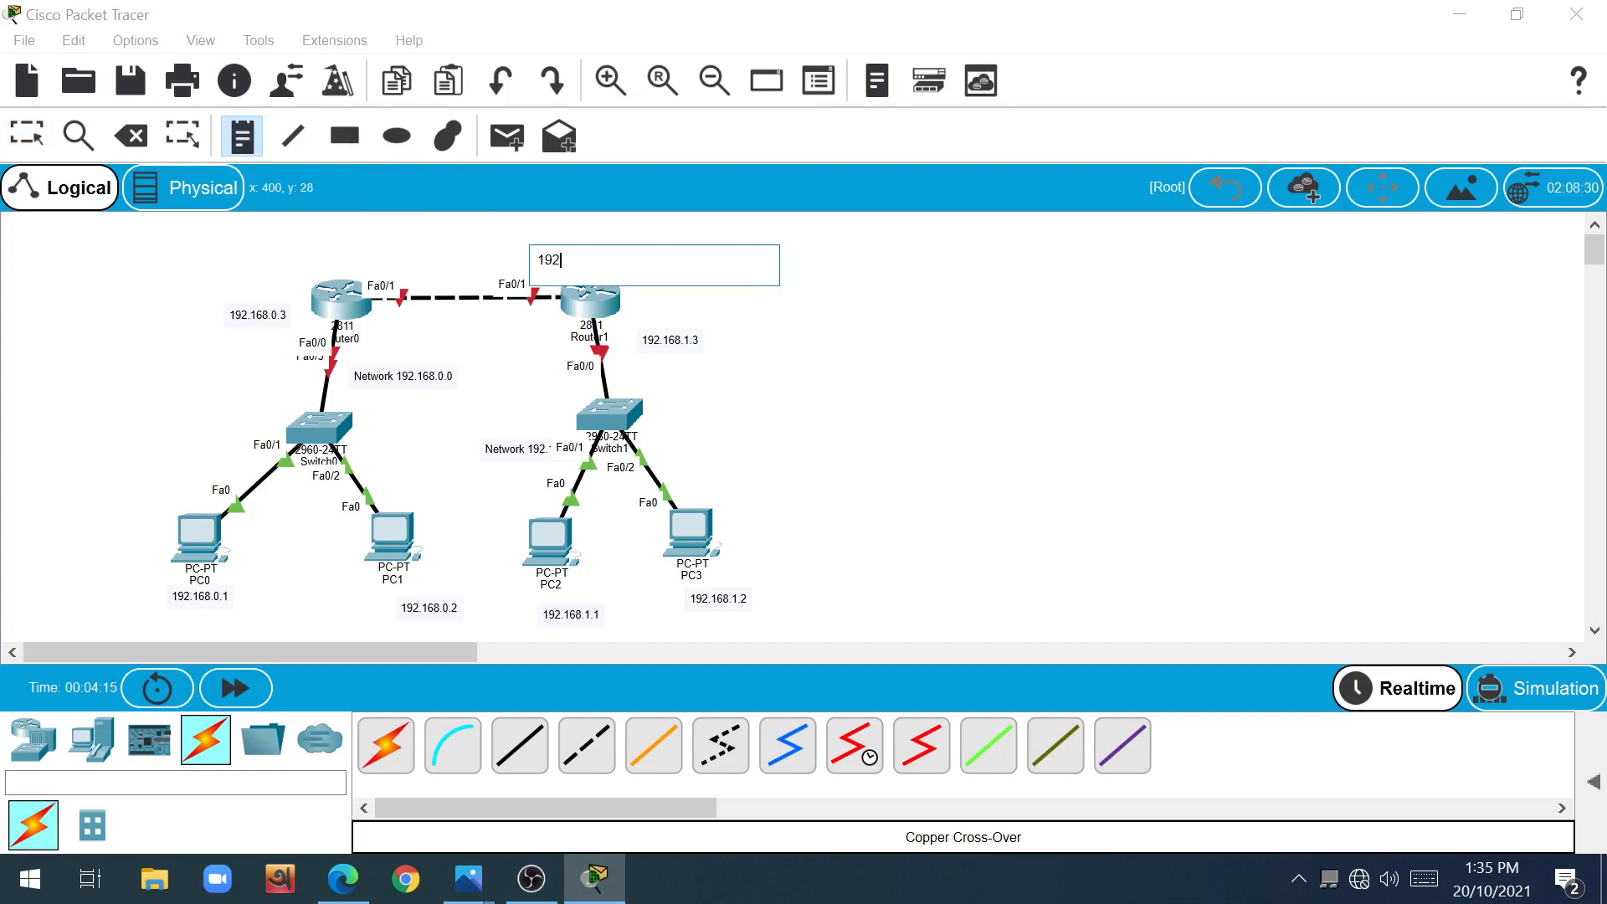
text(.168.2.1)
click(374, 248)
text(192)
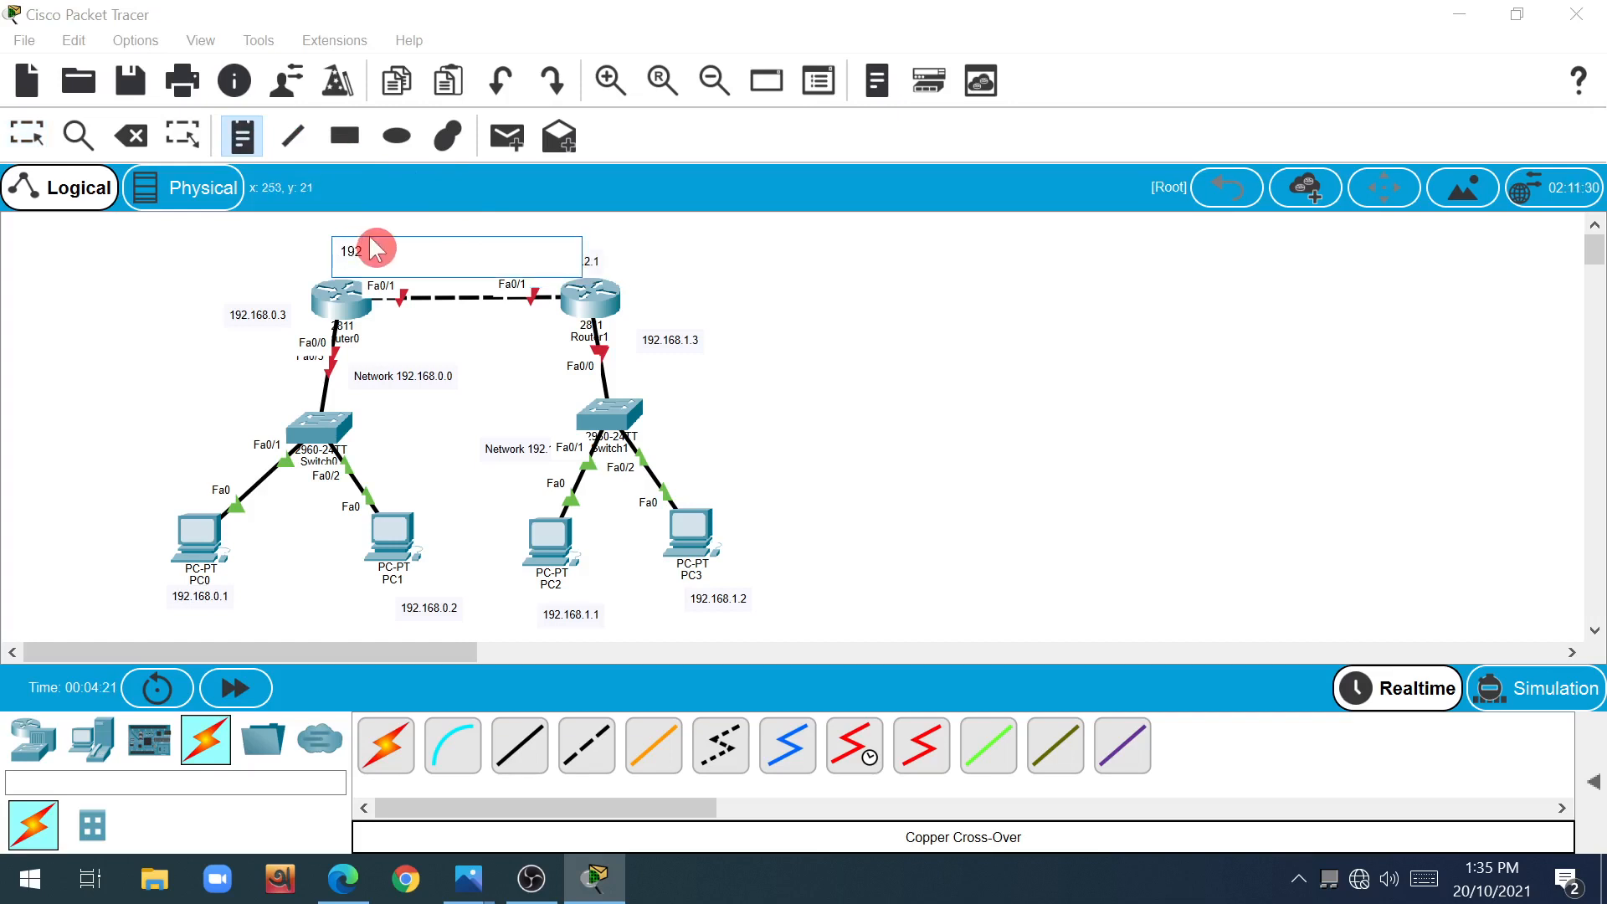
text(.168.2.2)
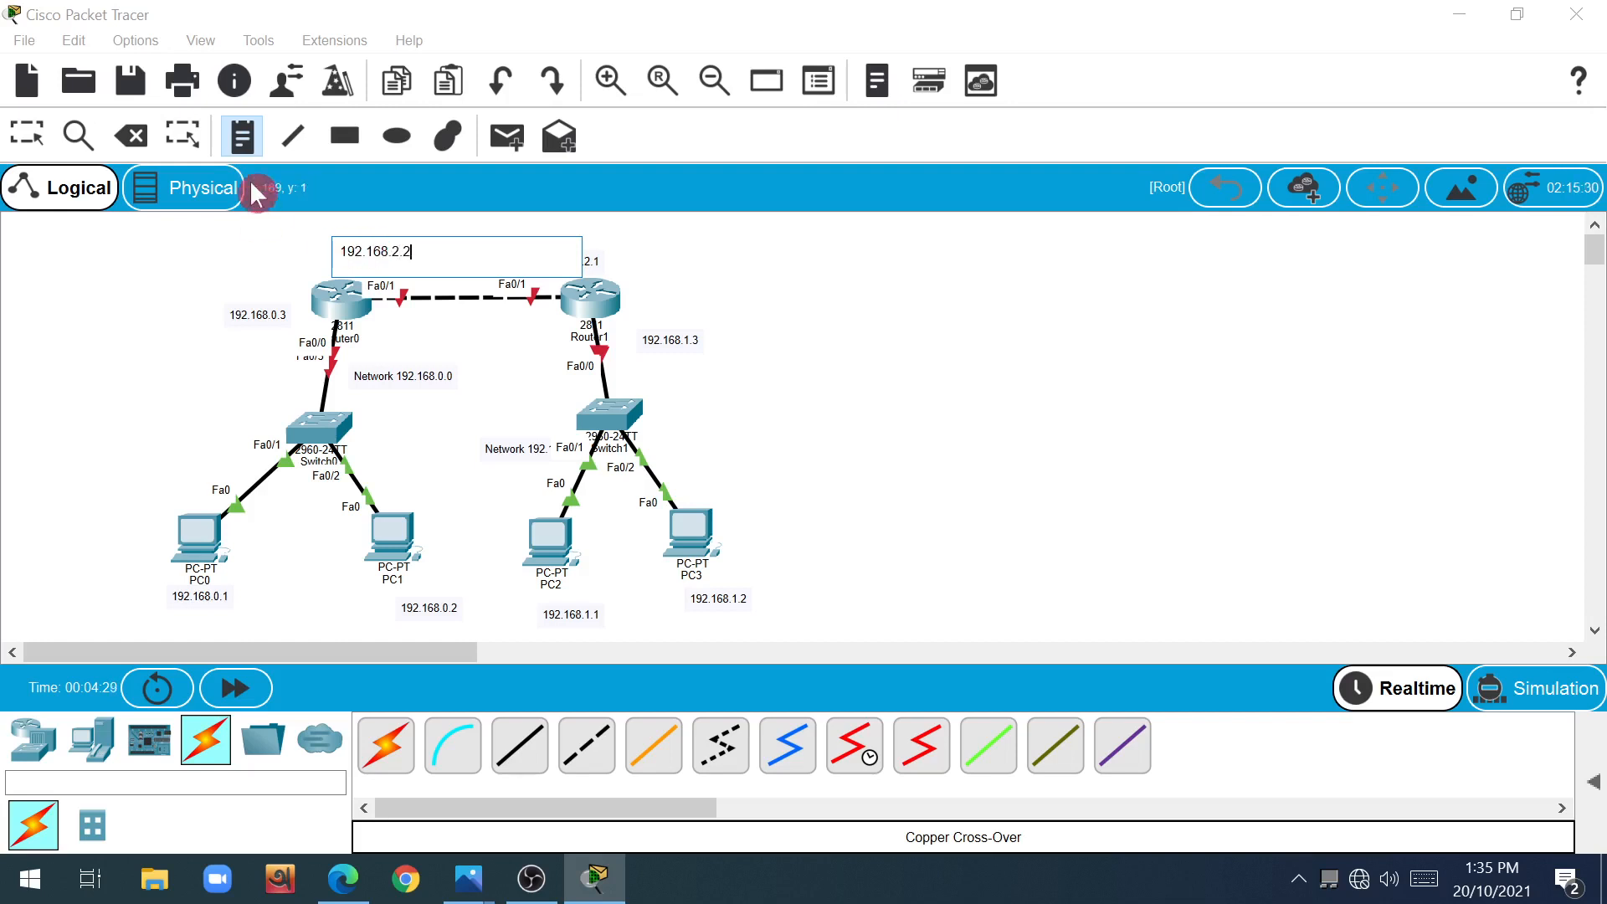
click(27, 134)
click(493, 333)
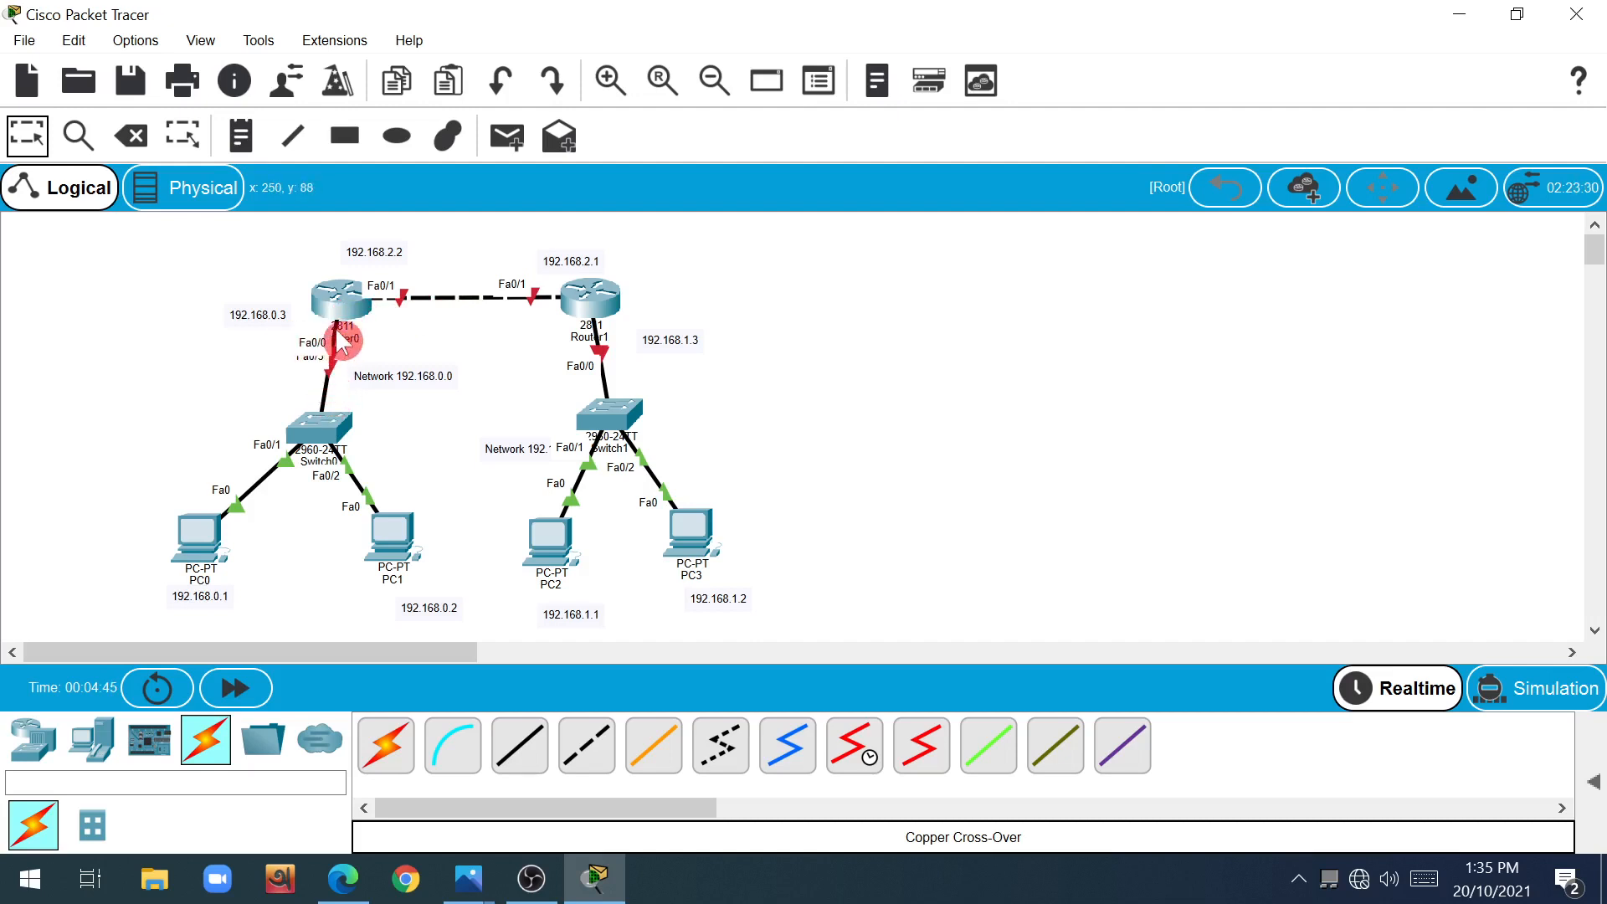
key(ctrl)
key(ctrl)
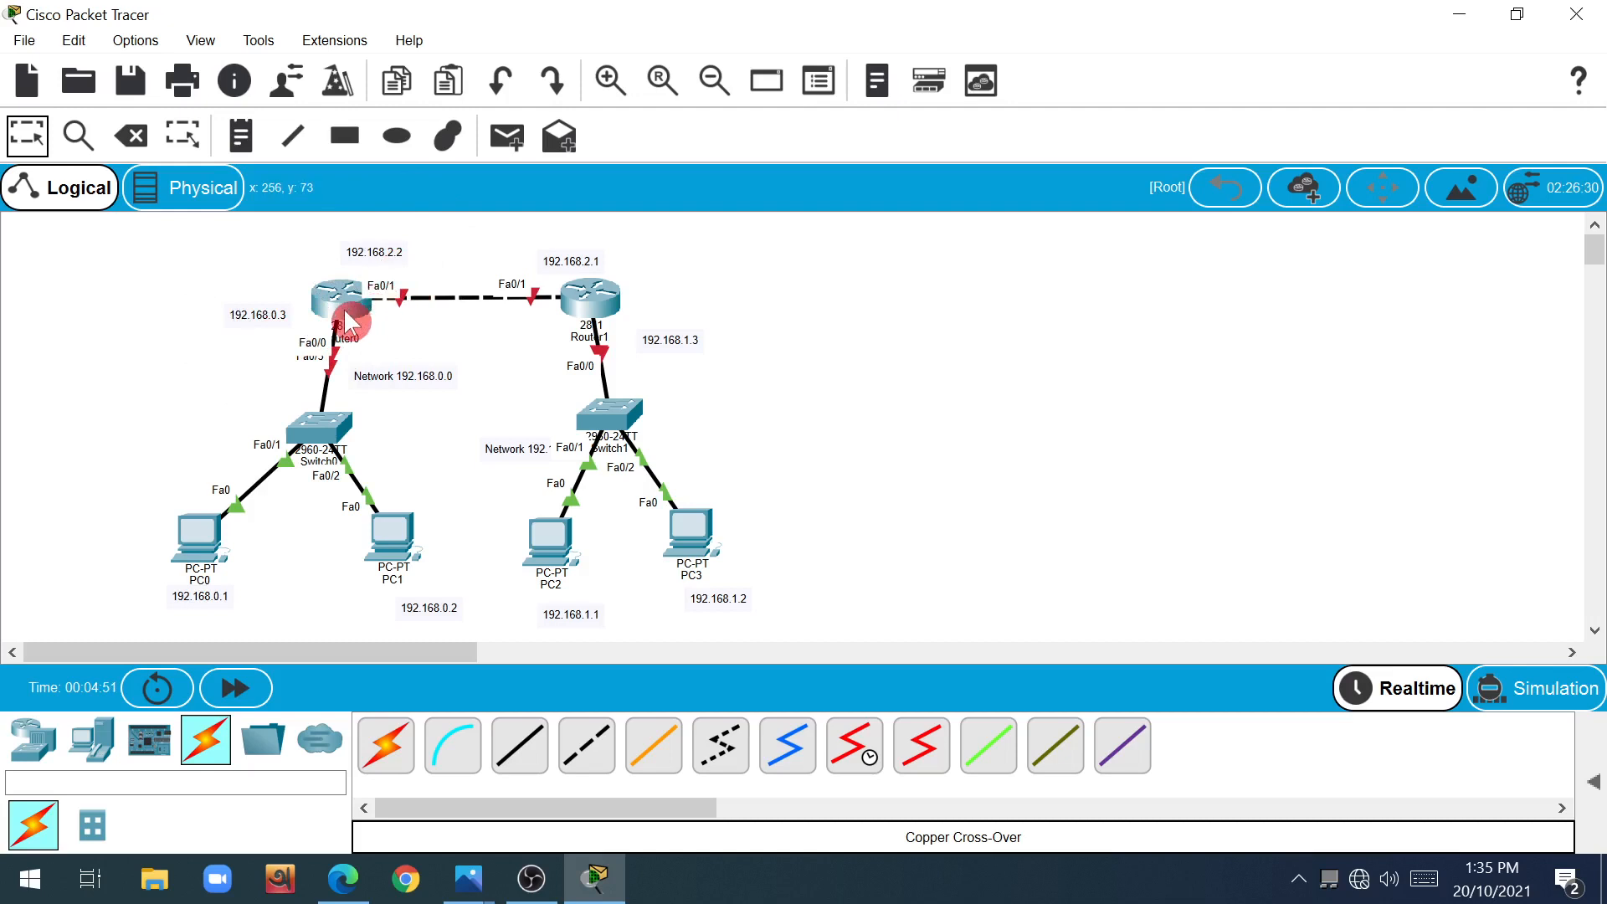
mouse_move(348, 318)
key(Escape)
Step: Open Router0's command line, answer no to the initial configuration dialog, and move the window so the topology's Router0 side stays visible
click(347, 318)
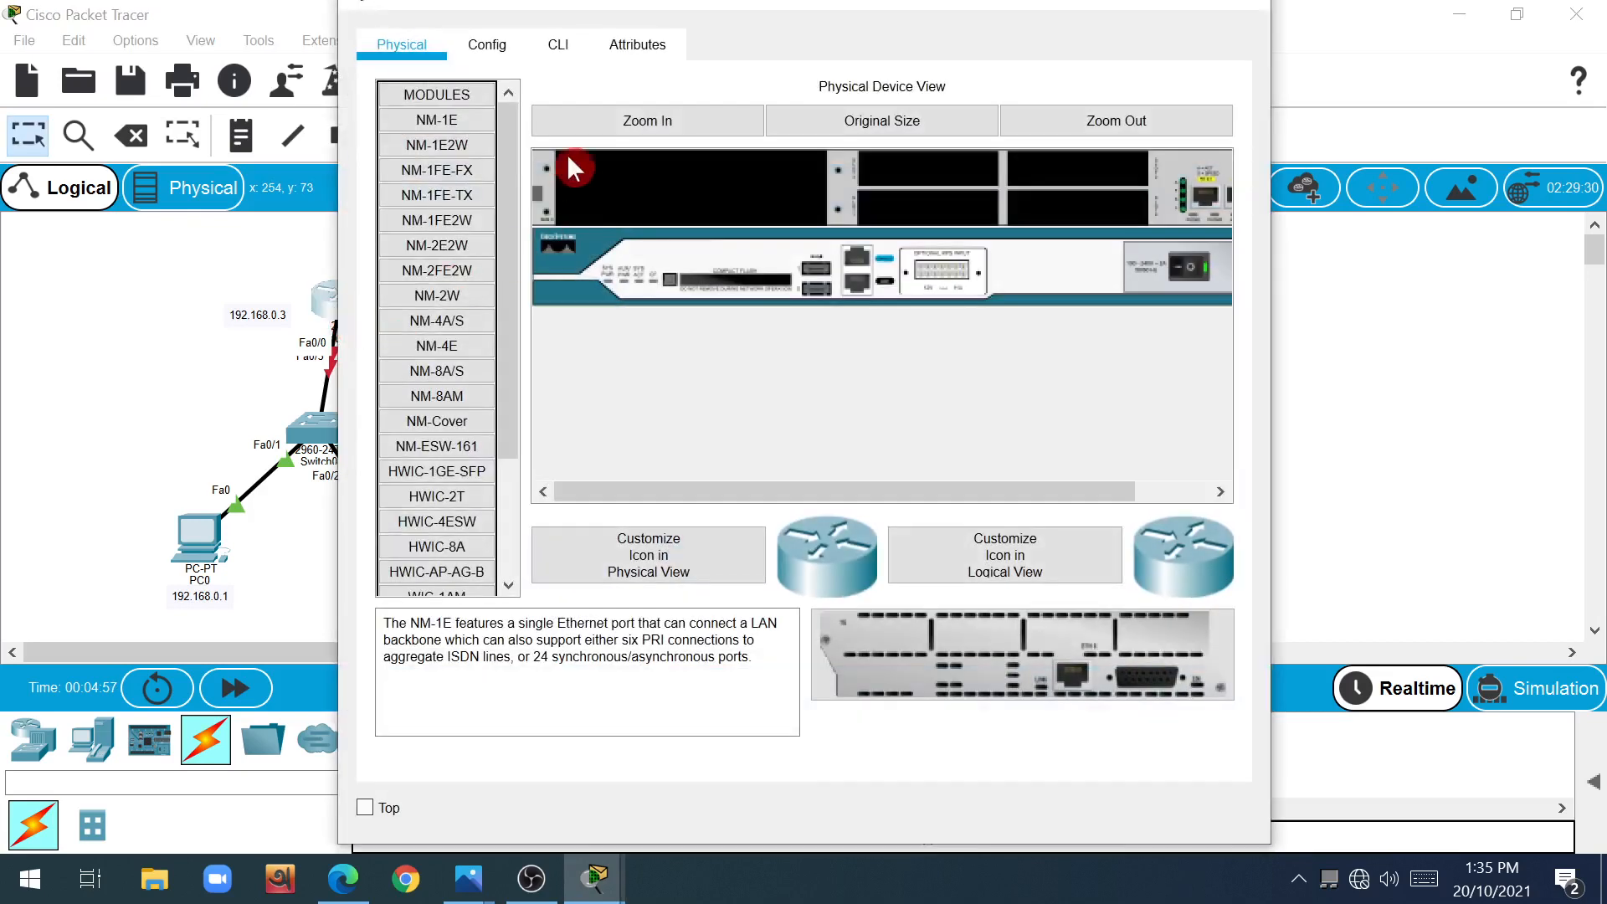
click(555, 62)
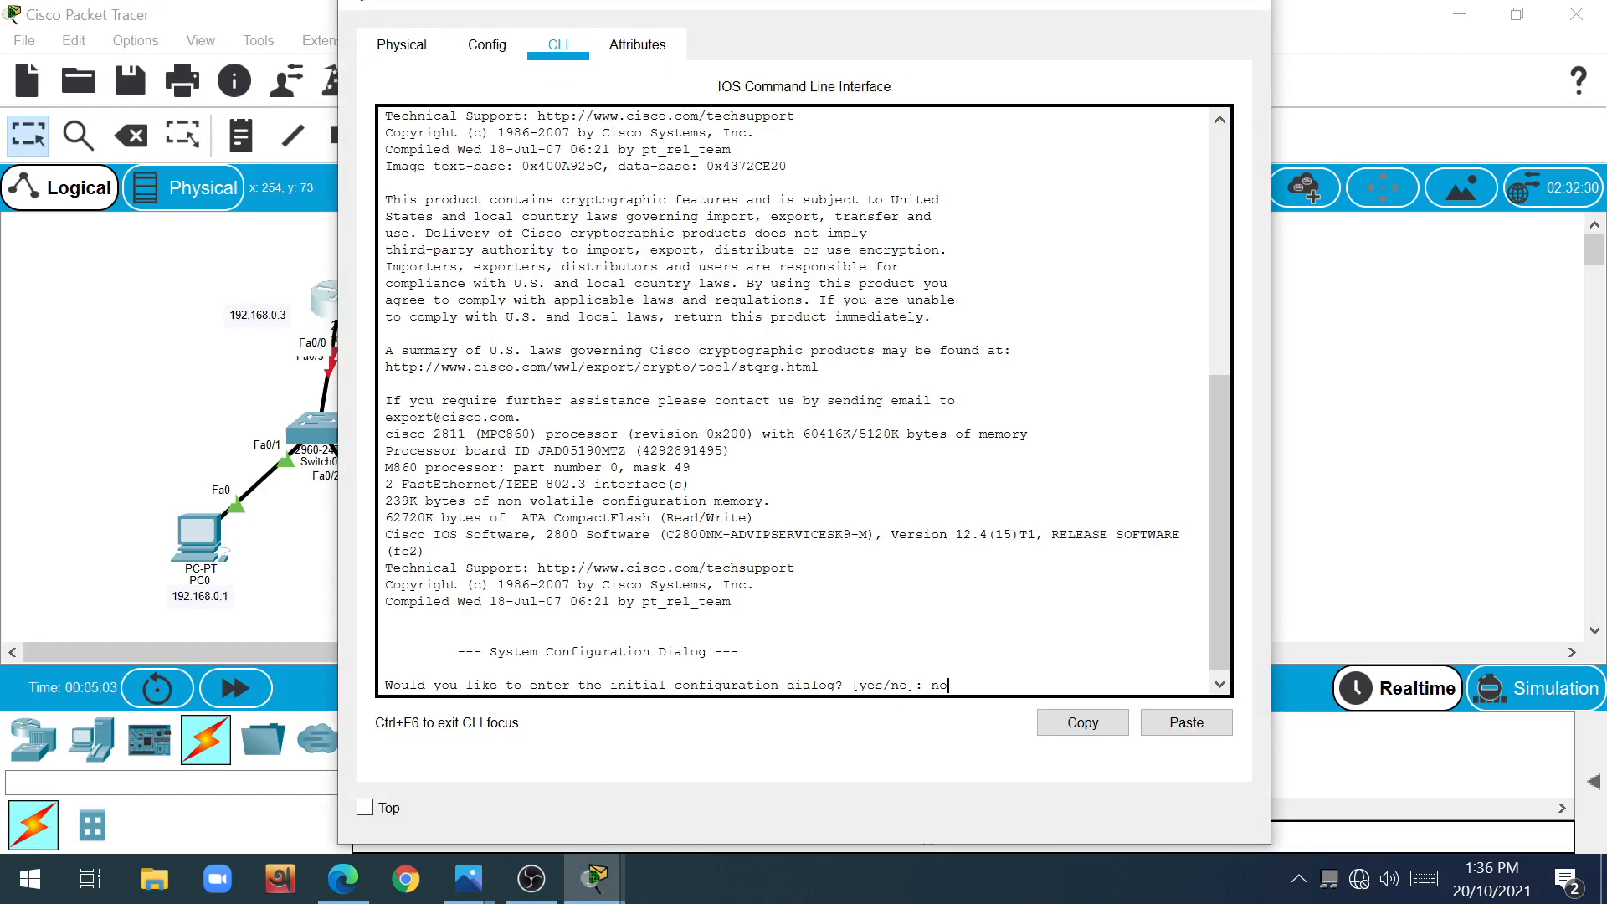
text(no)
key(Return)
key(Return)
drag(845, 12, 1057, 41)
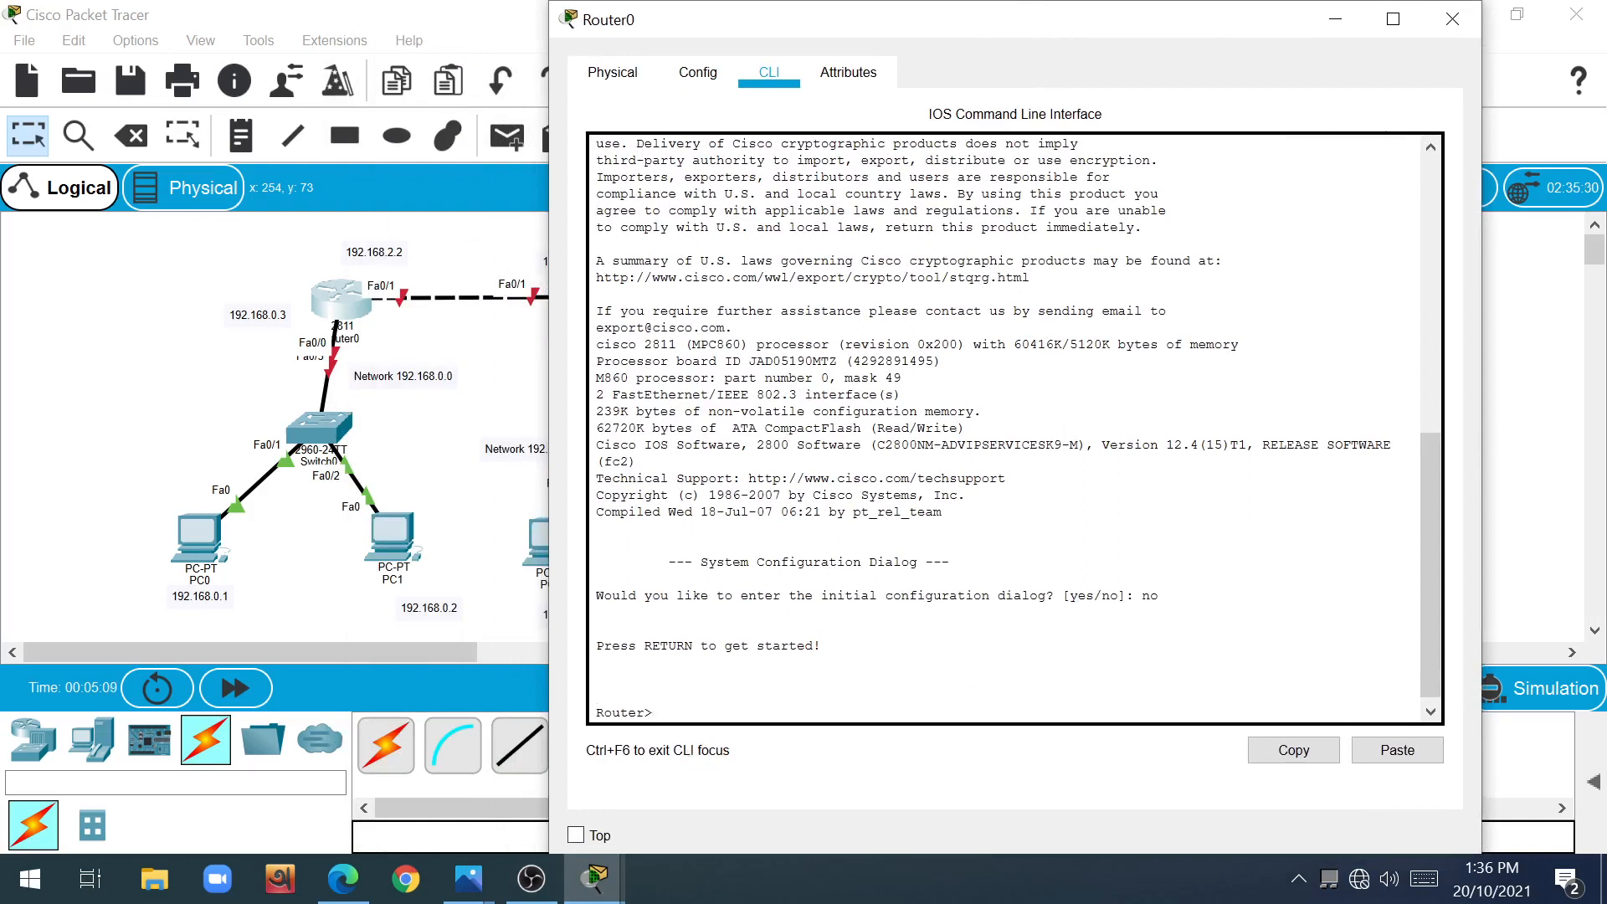
Step: Enter privileged mode on Router0 with enable and global configuration mode with configure terminal
text(en)
key(Tab)
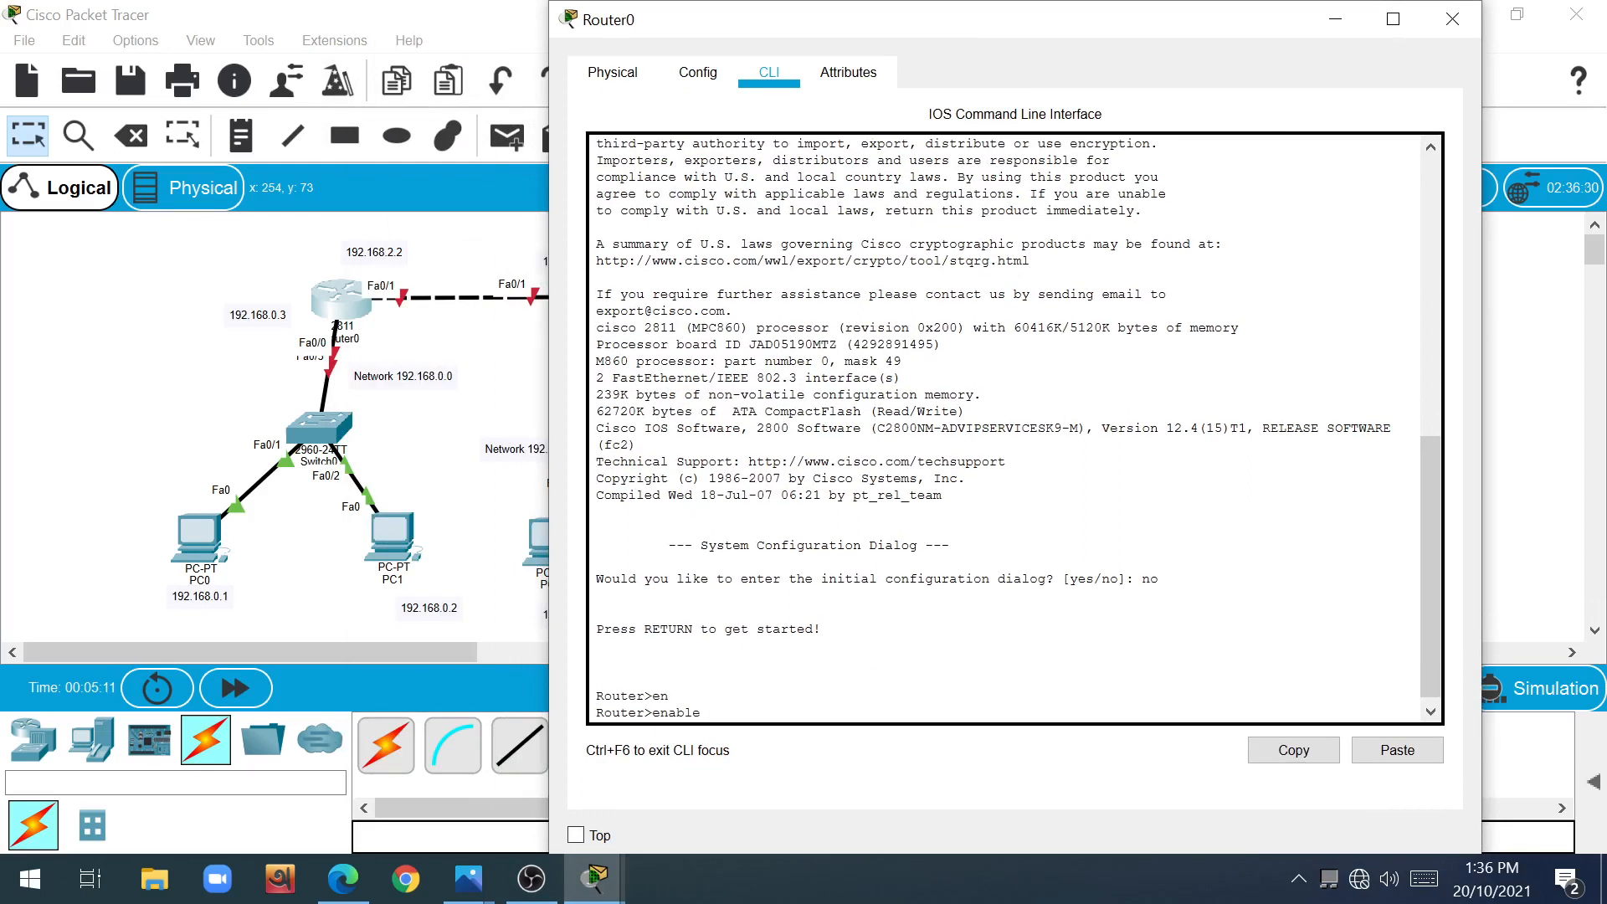
key(Return)
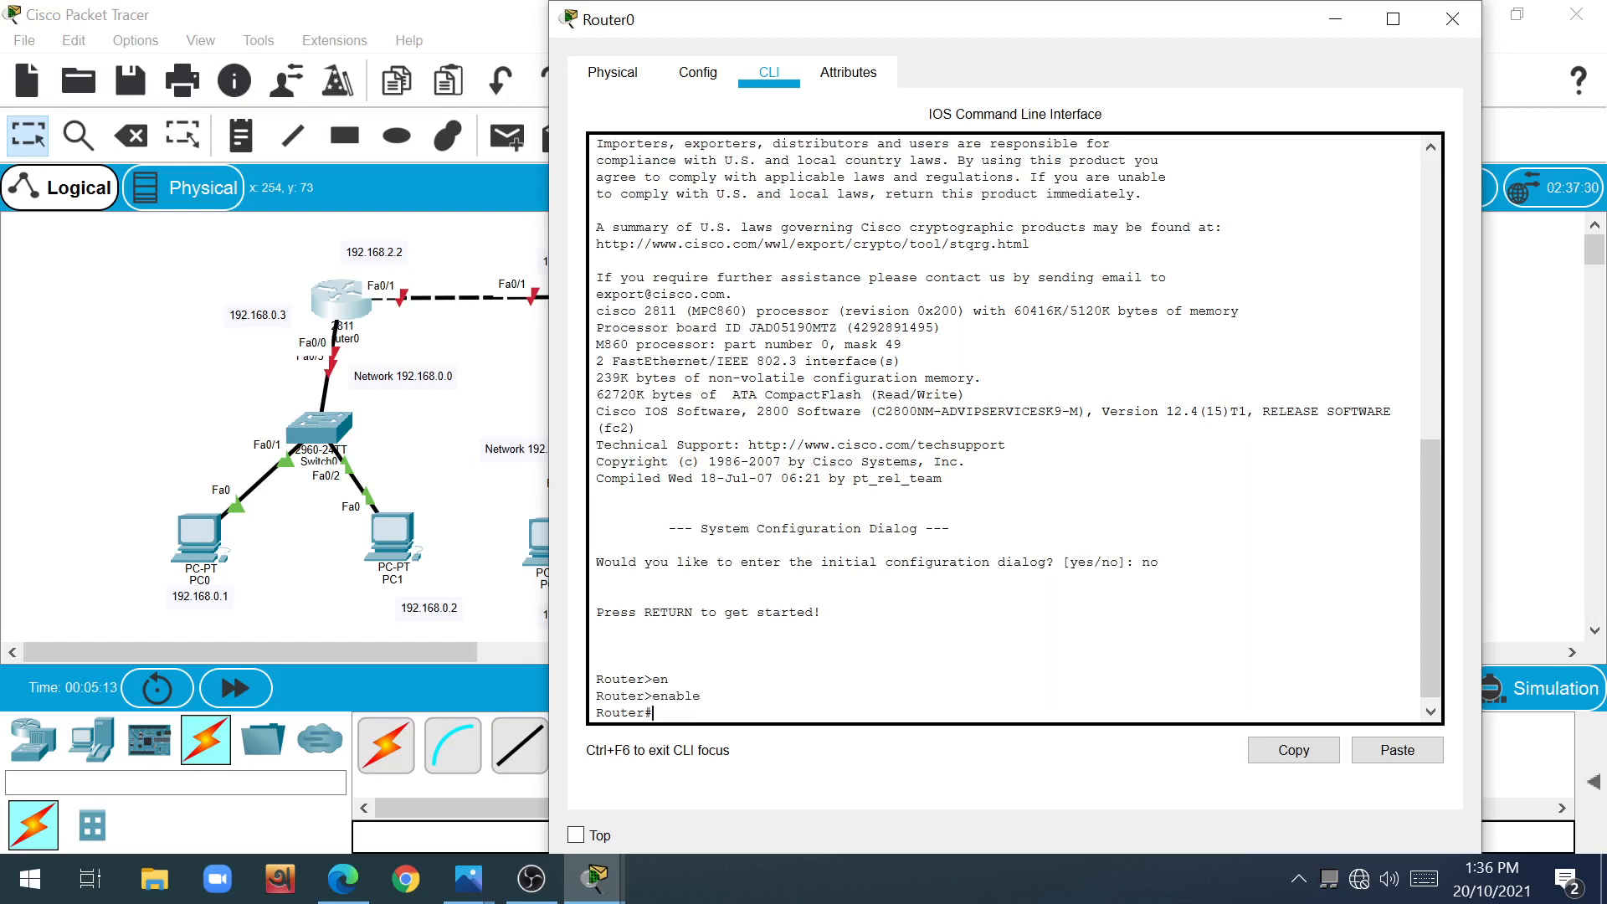
text(conf)
key(Tab)
text(t)
key(Tab)
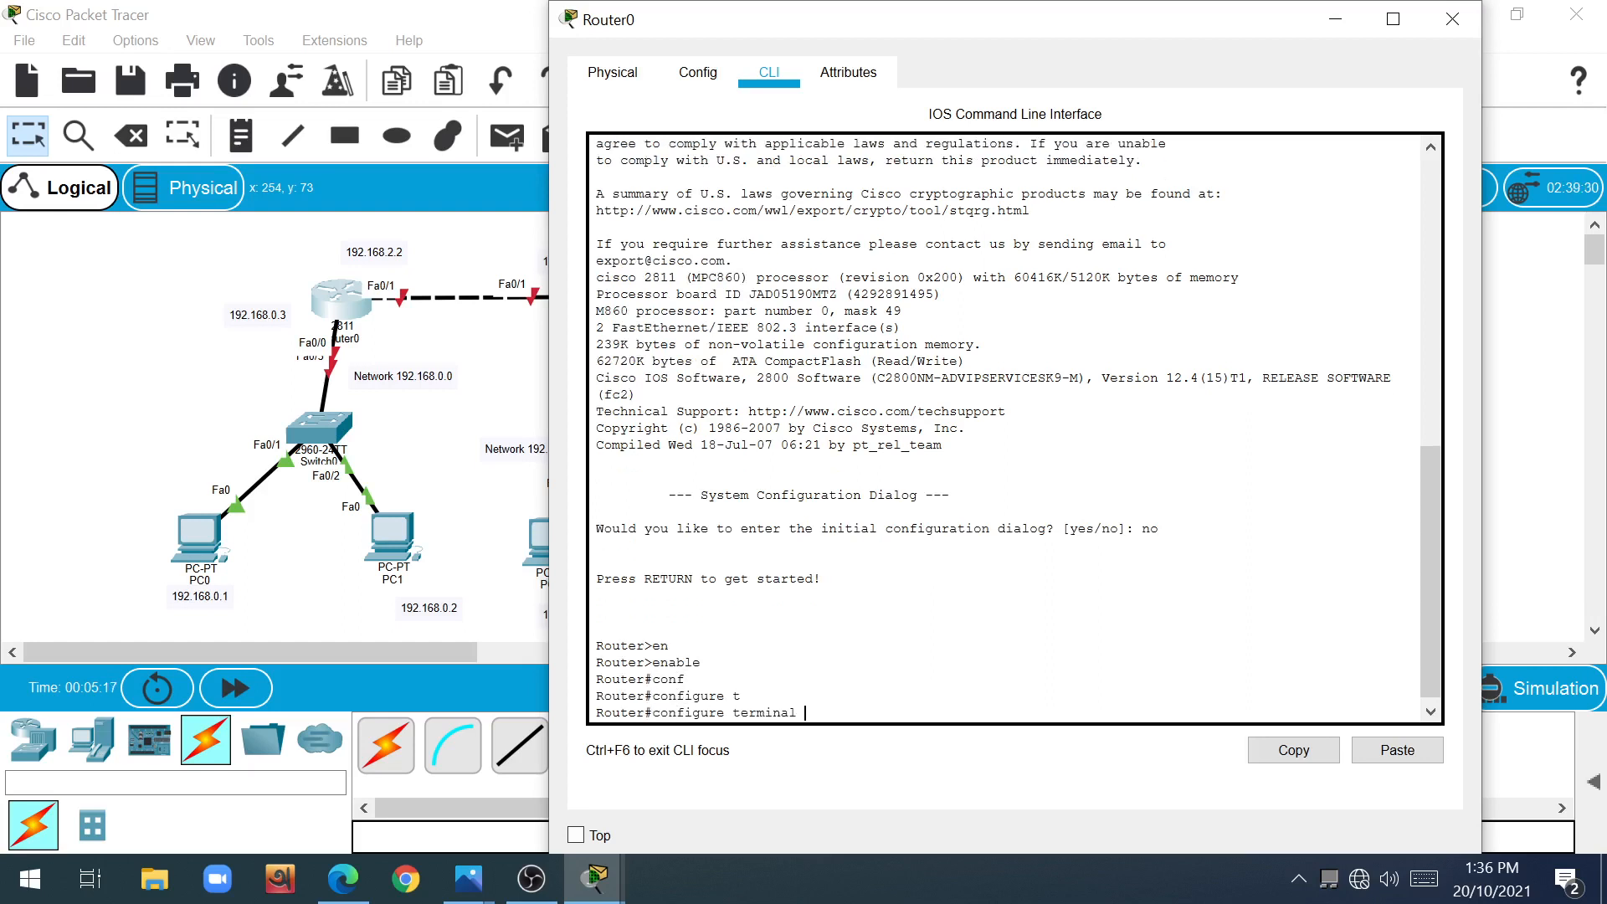
key(Return)
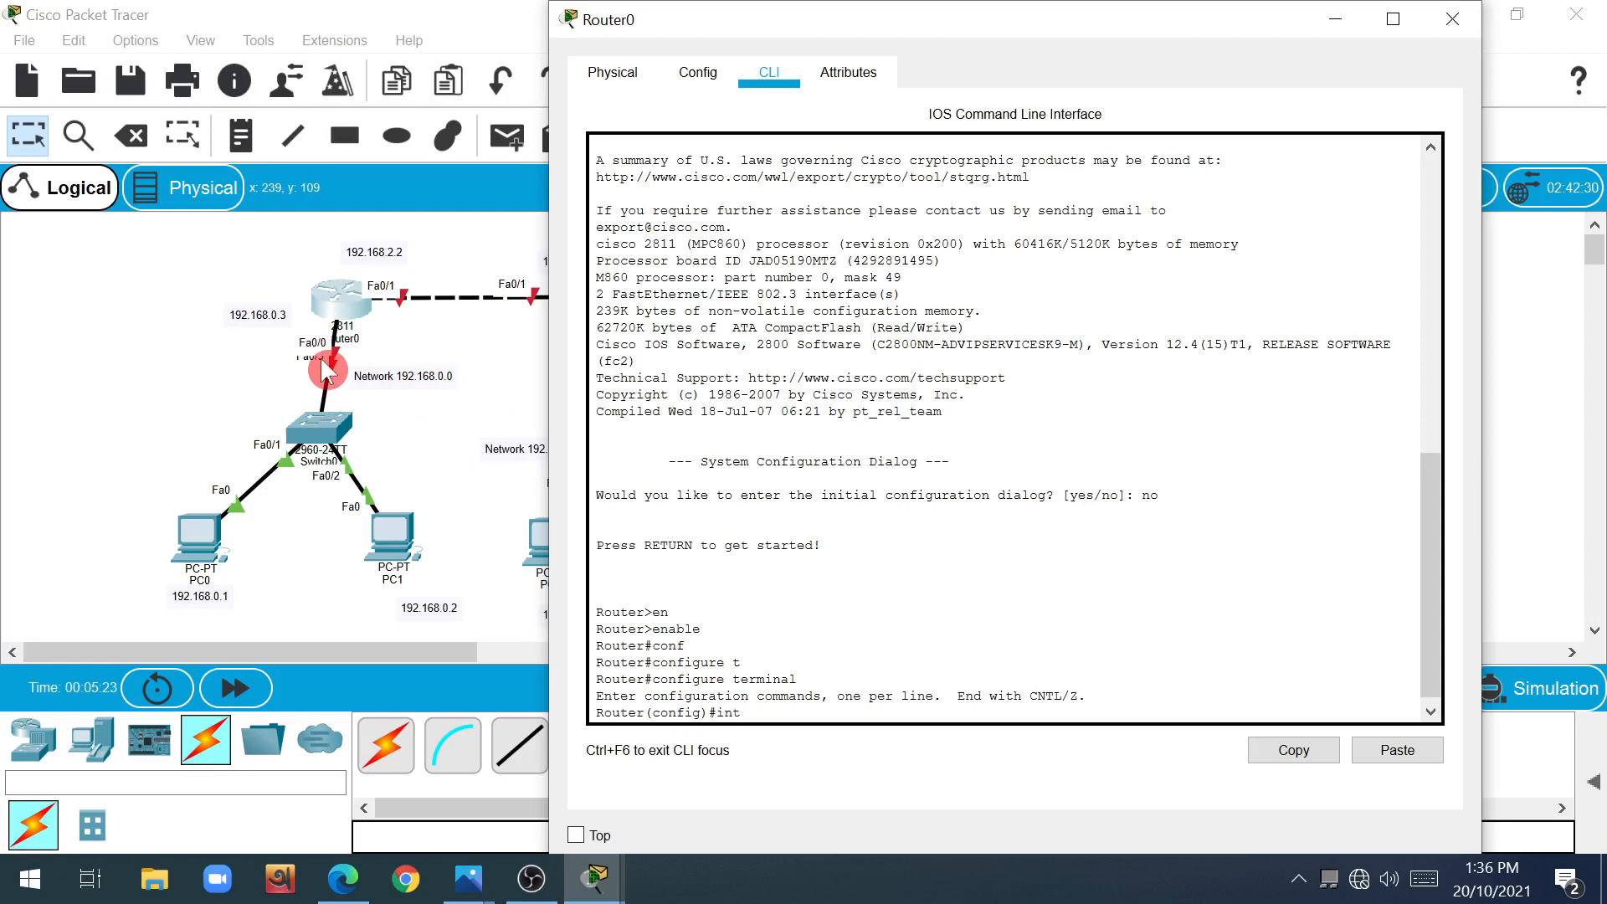
Step: Select Router0's interface fastEthernet 0/0 and assign it IP address 192.168.0.3 with mask 255.255.255.0
key(Tab)
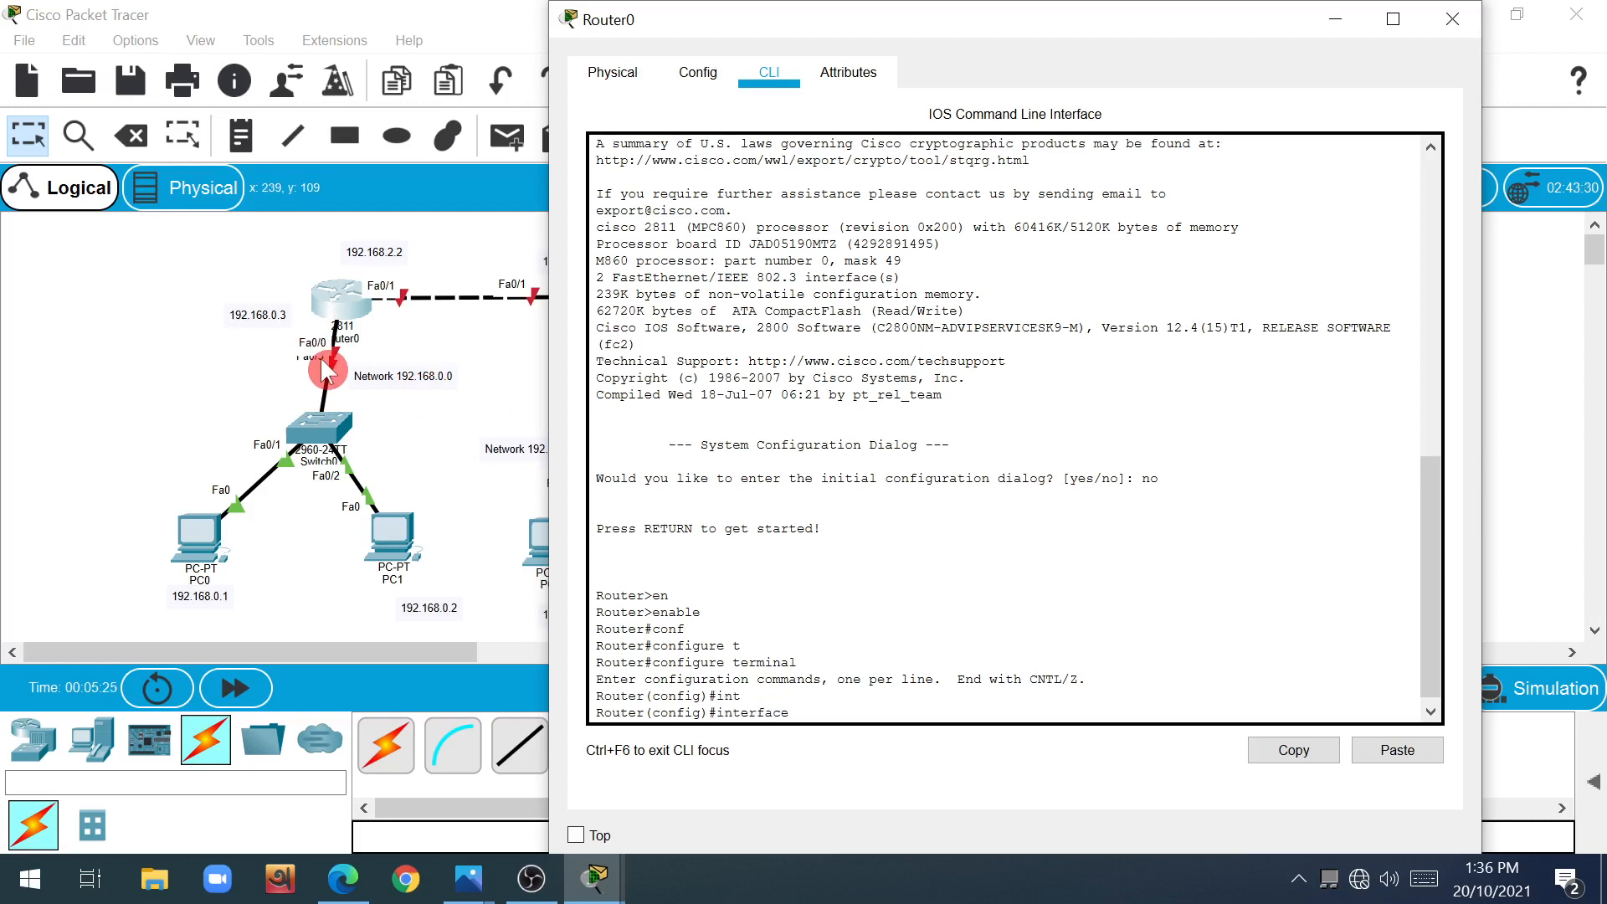
text(fa)
key(Tab)
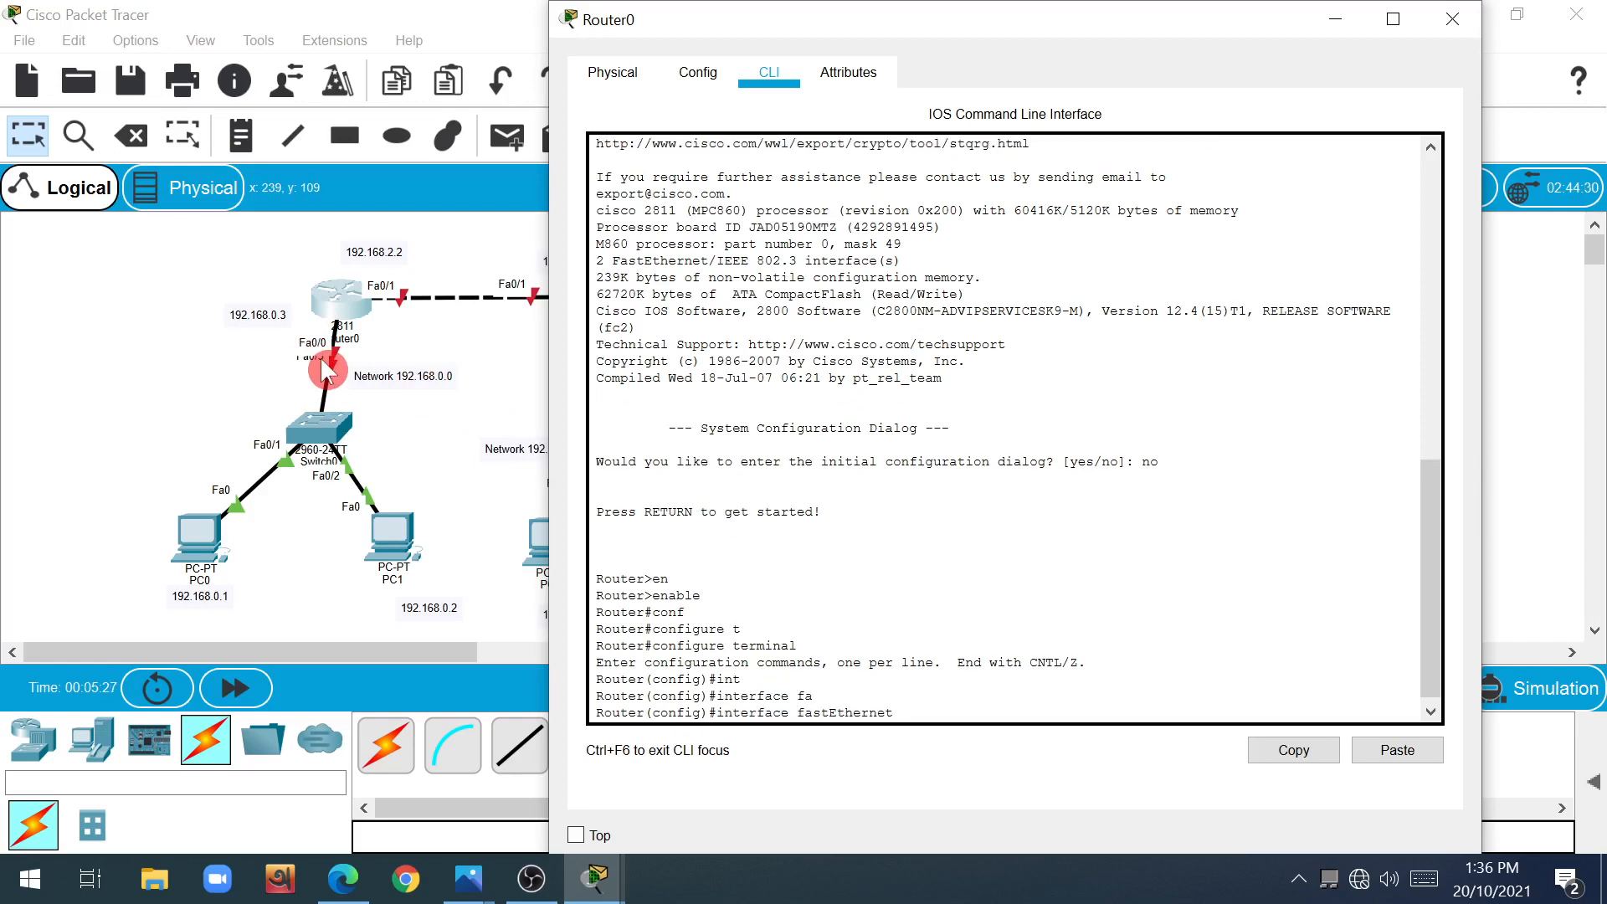
text(0/0)
key(Return)
text(ip add)
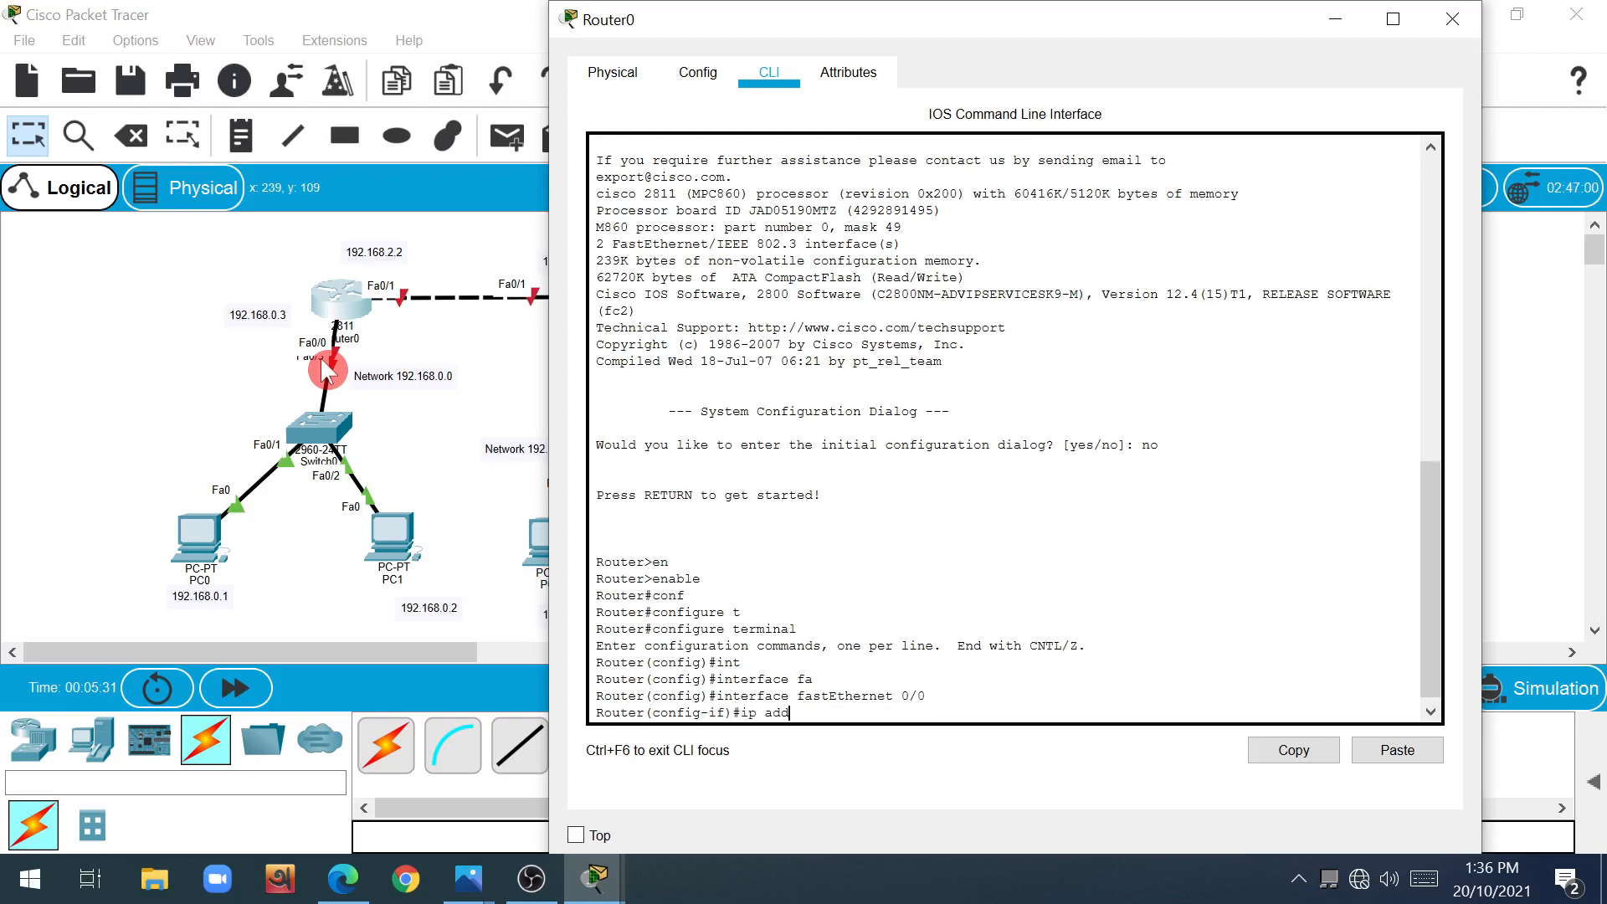
key(Tab)
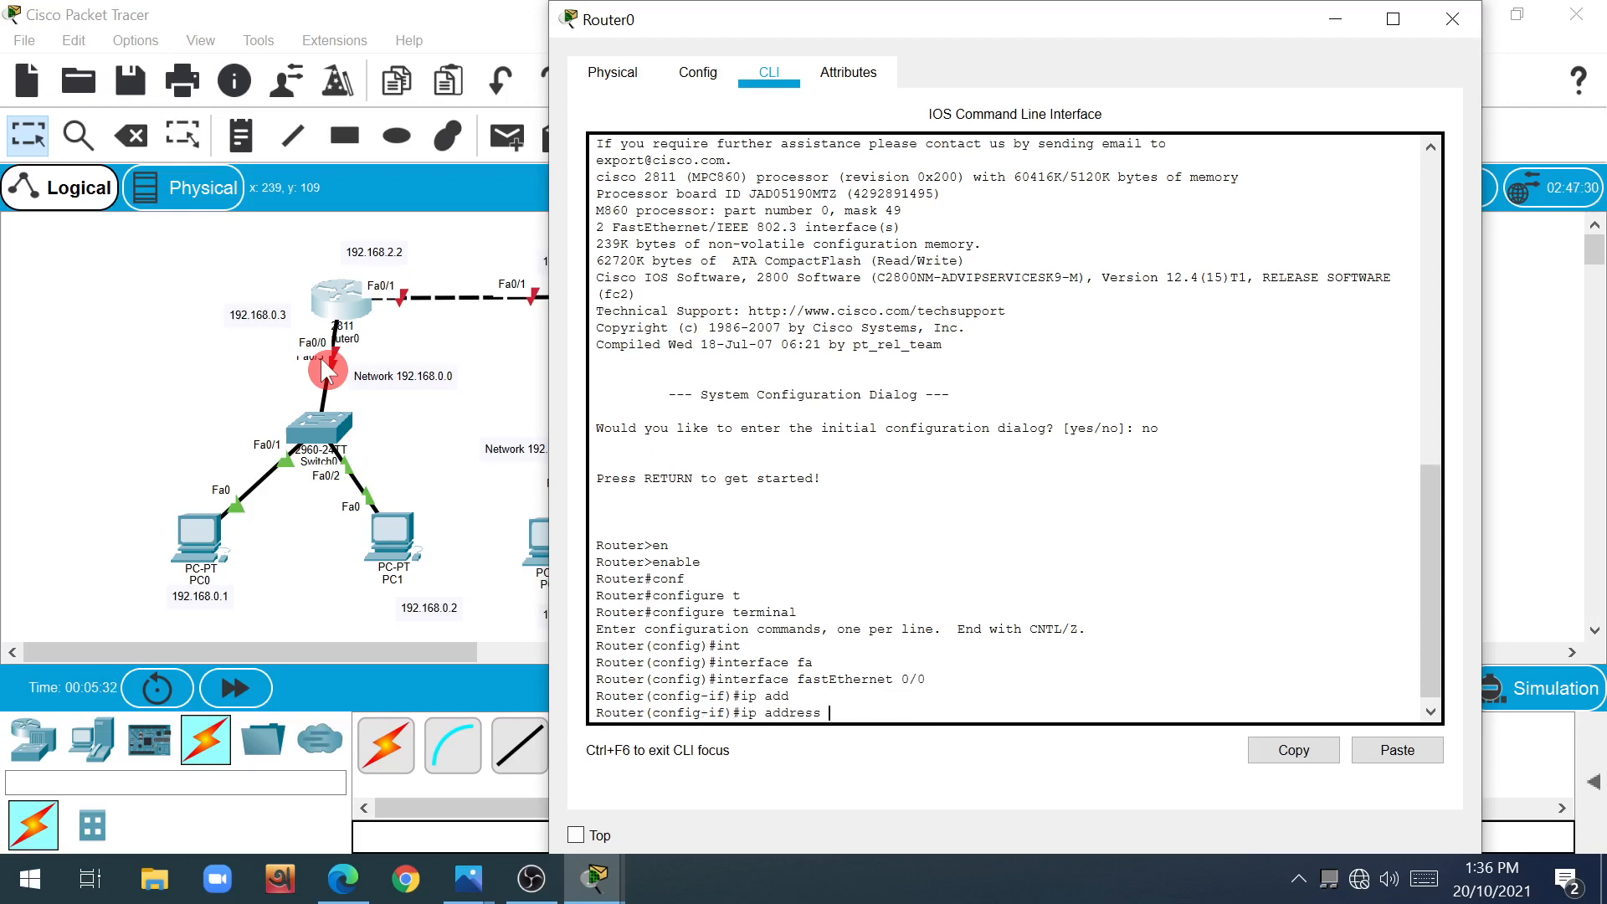
text(192.168.0.3 255.255.255.0)
key(Return)
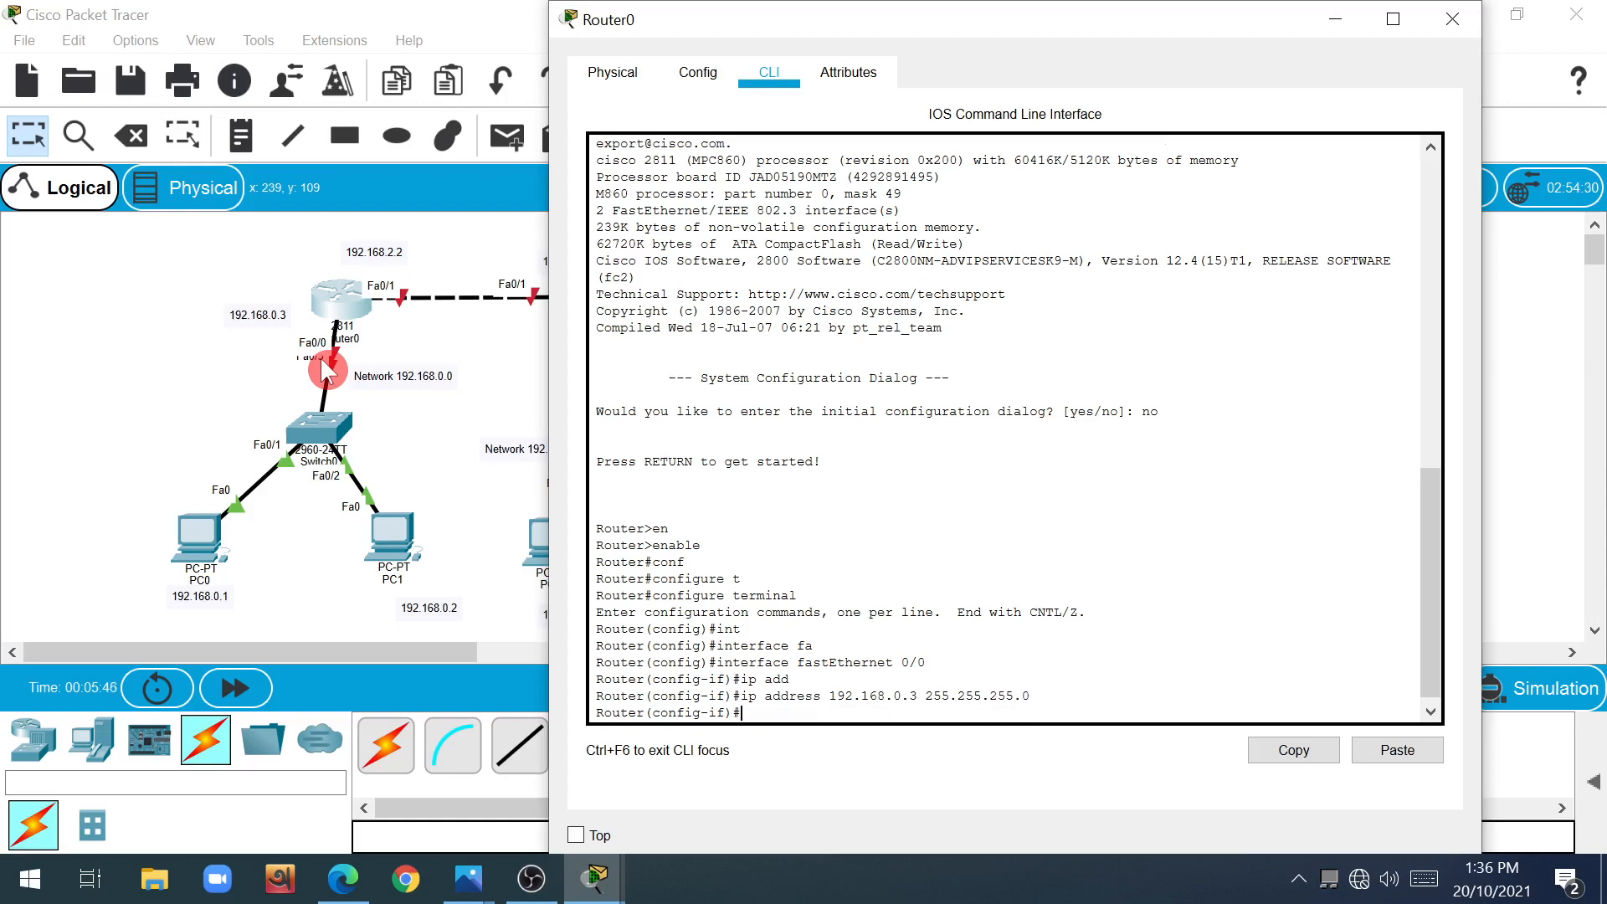
Step: Enable Router0's FastEthernet 0/0 with no shutdown and exit to global configuration mode
text(no sh)
key(Tab)
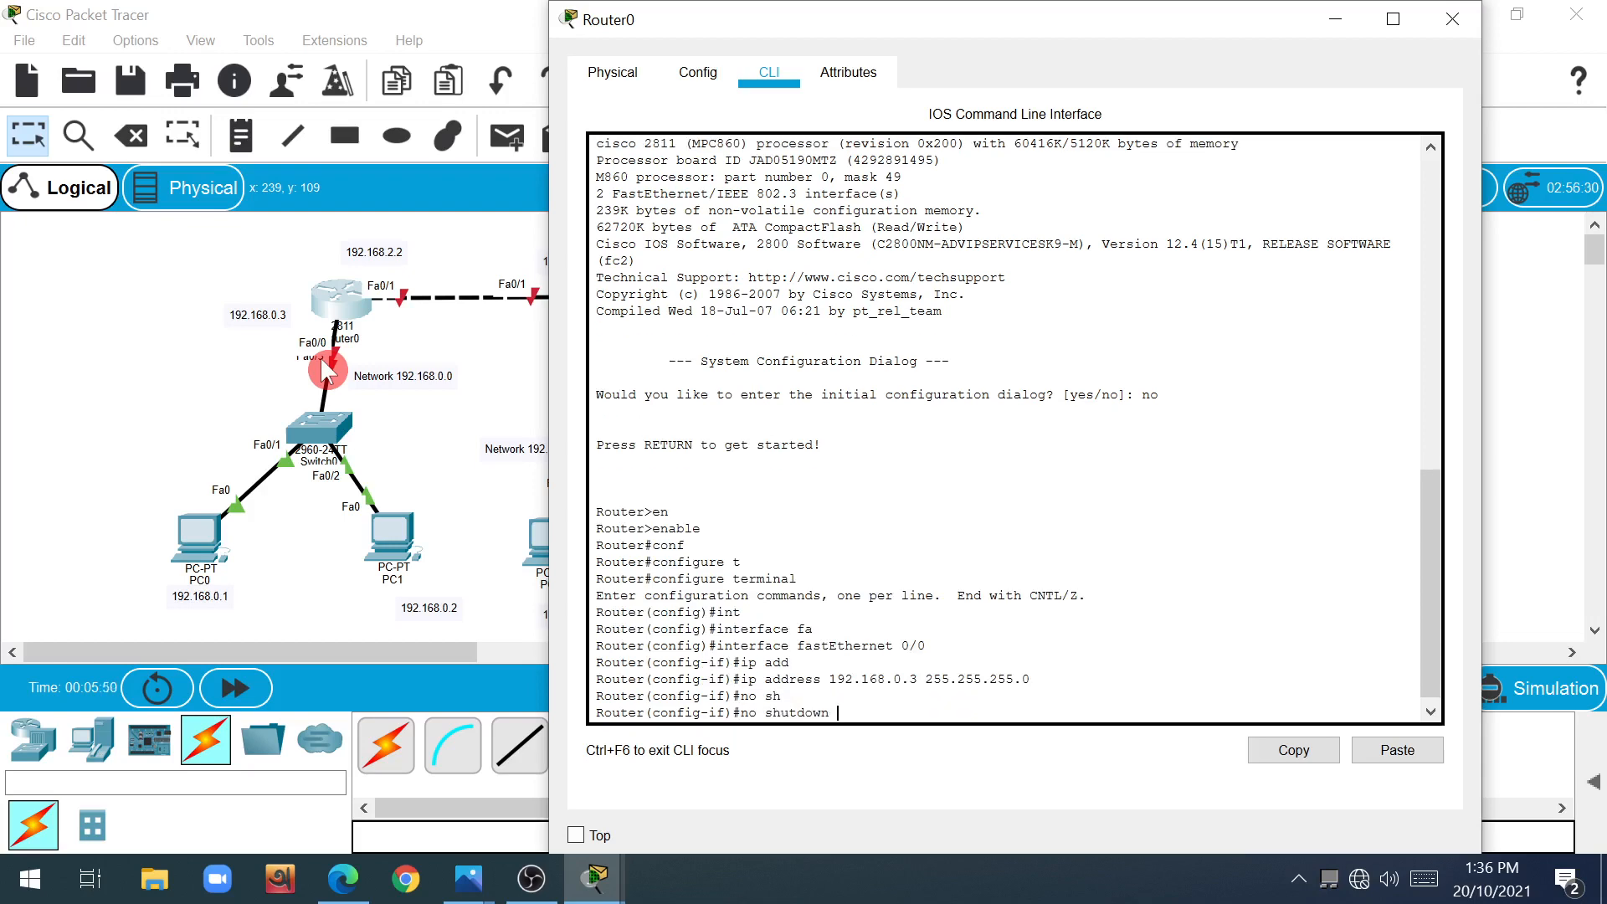
key(Return)
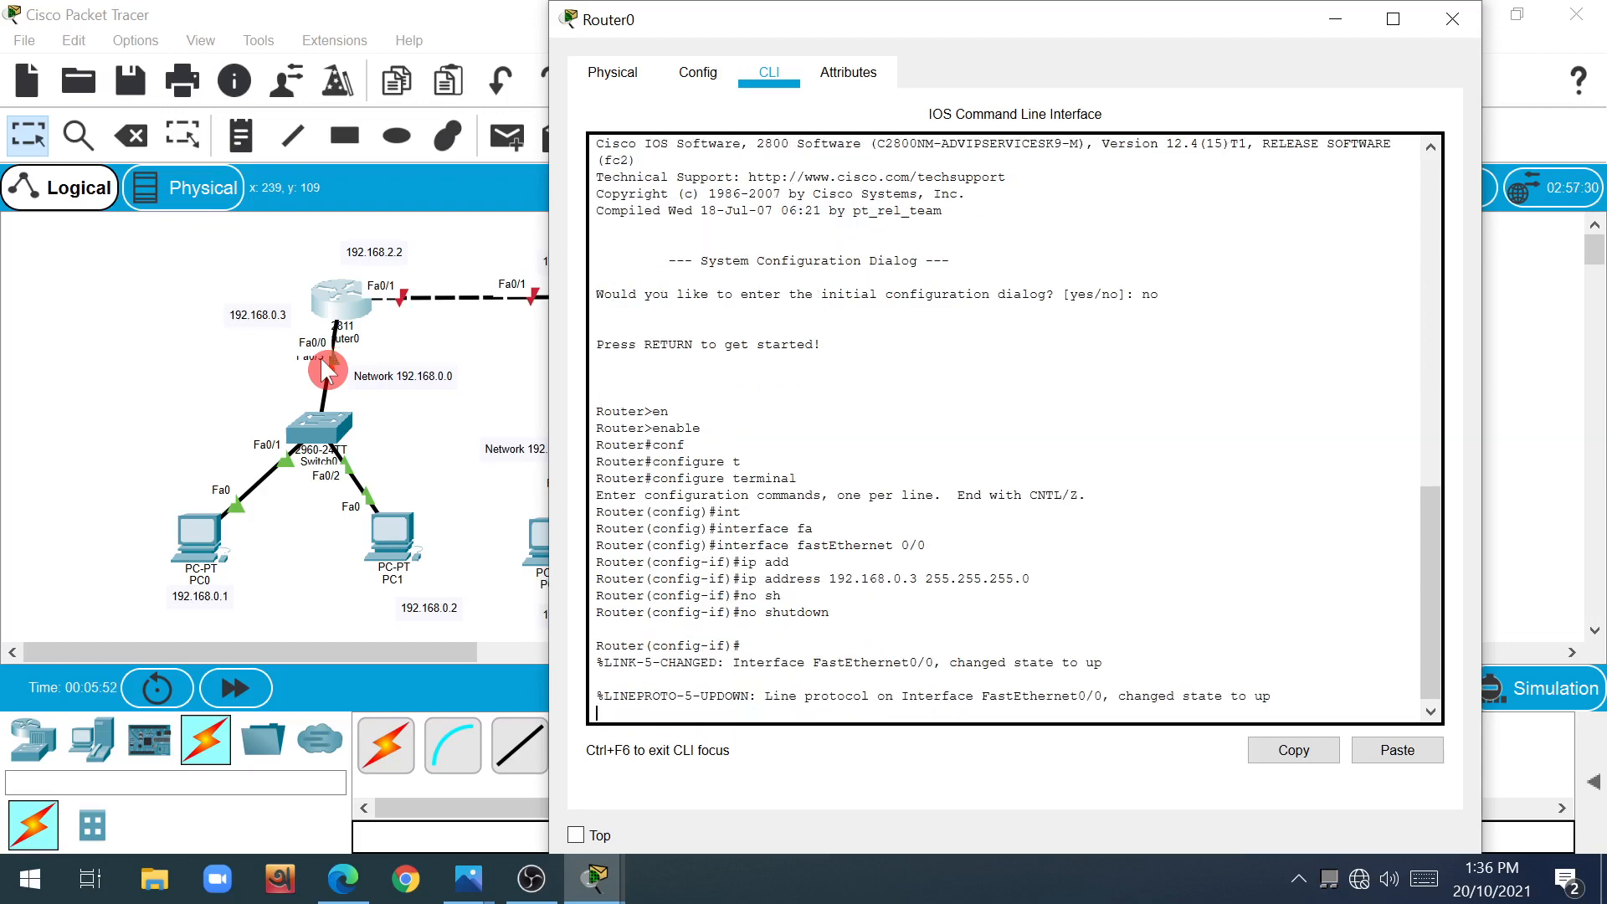
key(Return)
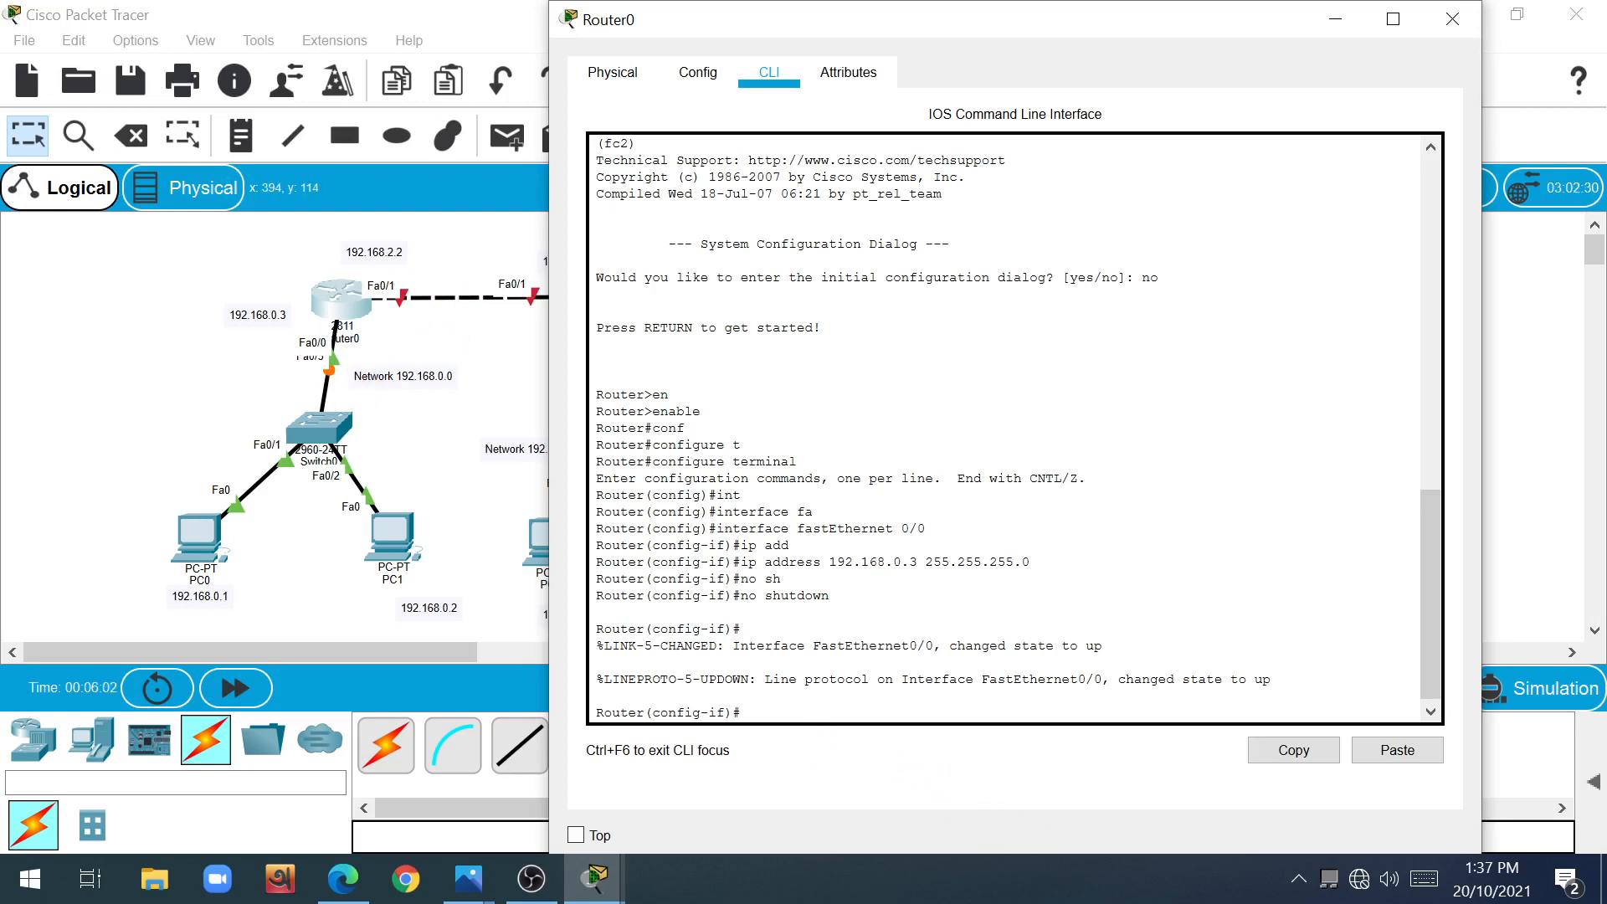
text(exit)
key(Return)
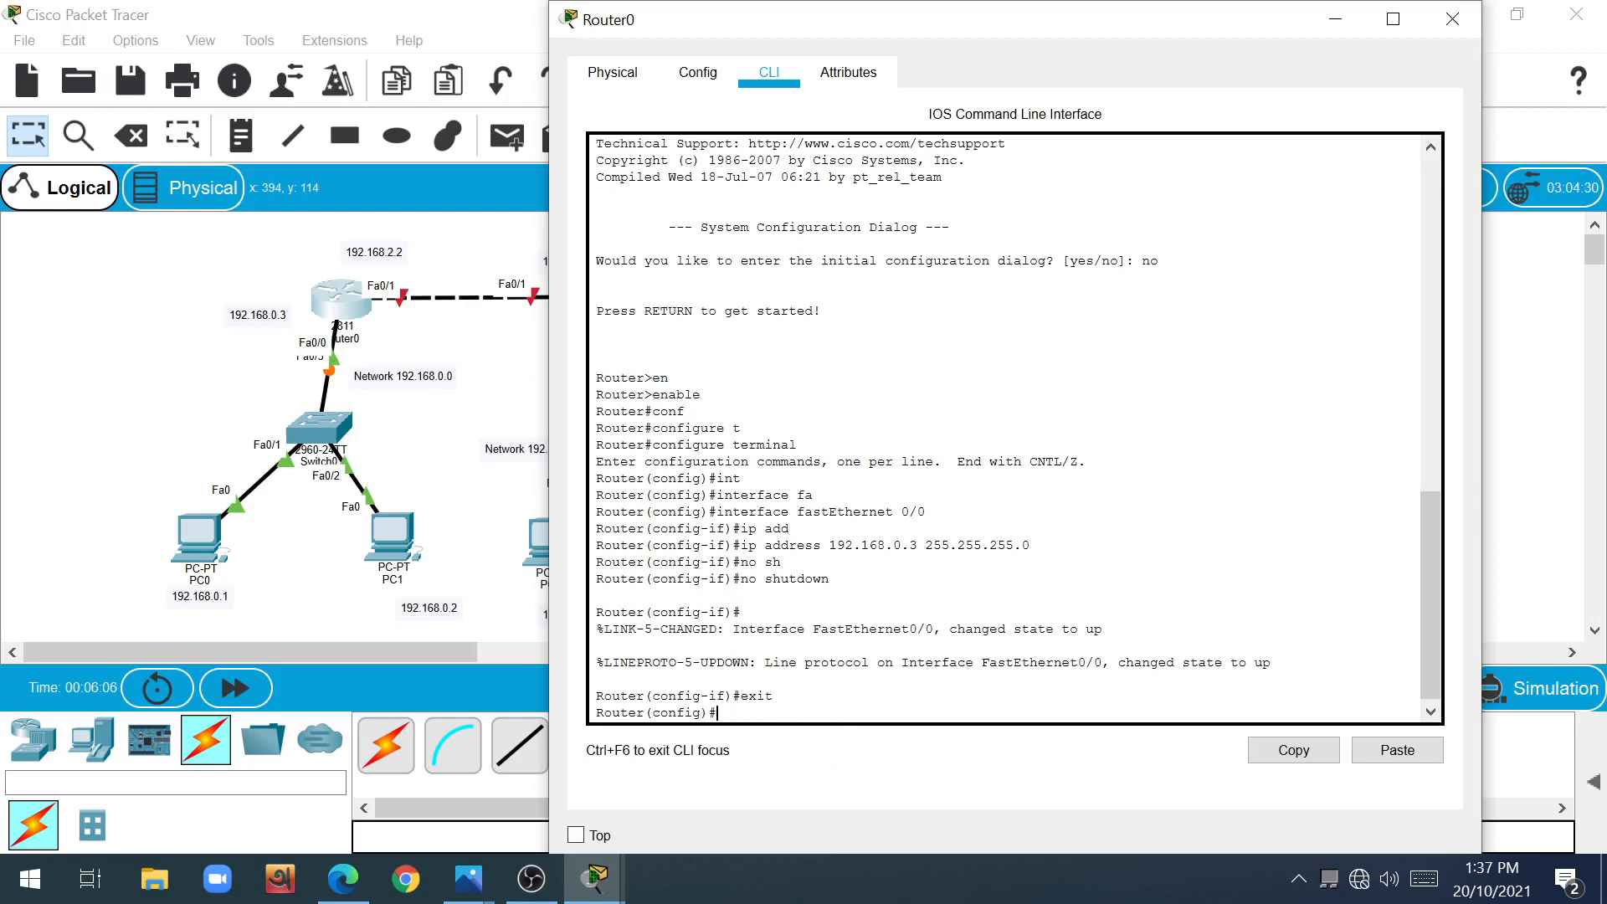
Step: Select Router0's interface fastEthernet 0/1 and assign it IP address 192.168.2.2 with mask 255.255.255.0
text(inte)
key(Tab)
text(fa)
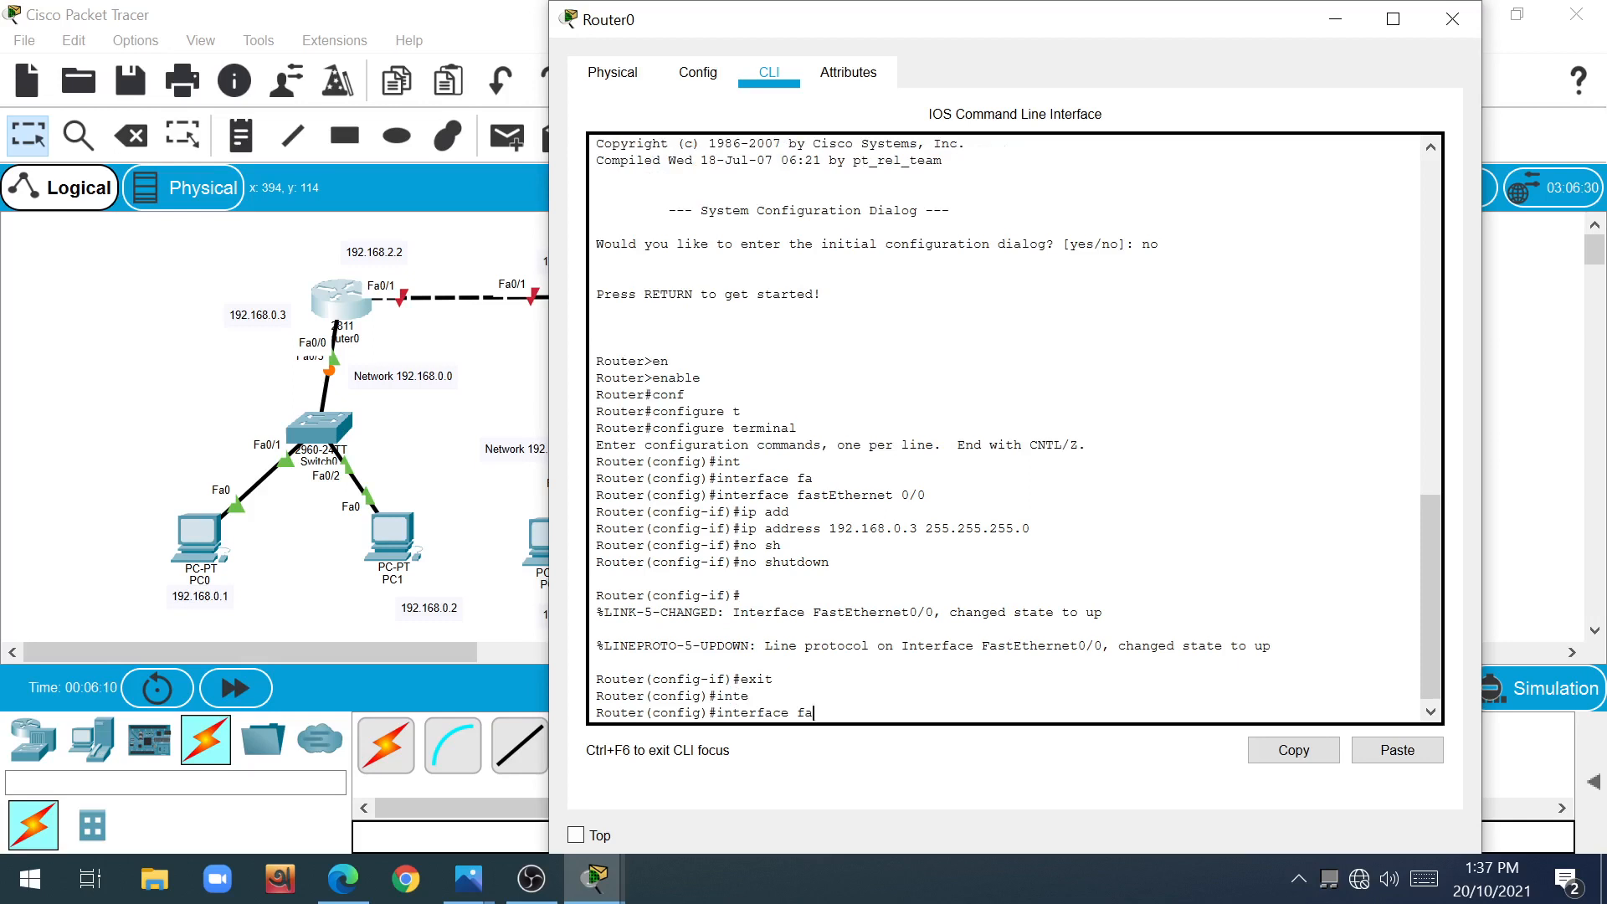
key(Tab)
text(0)
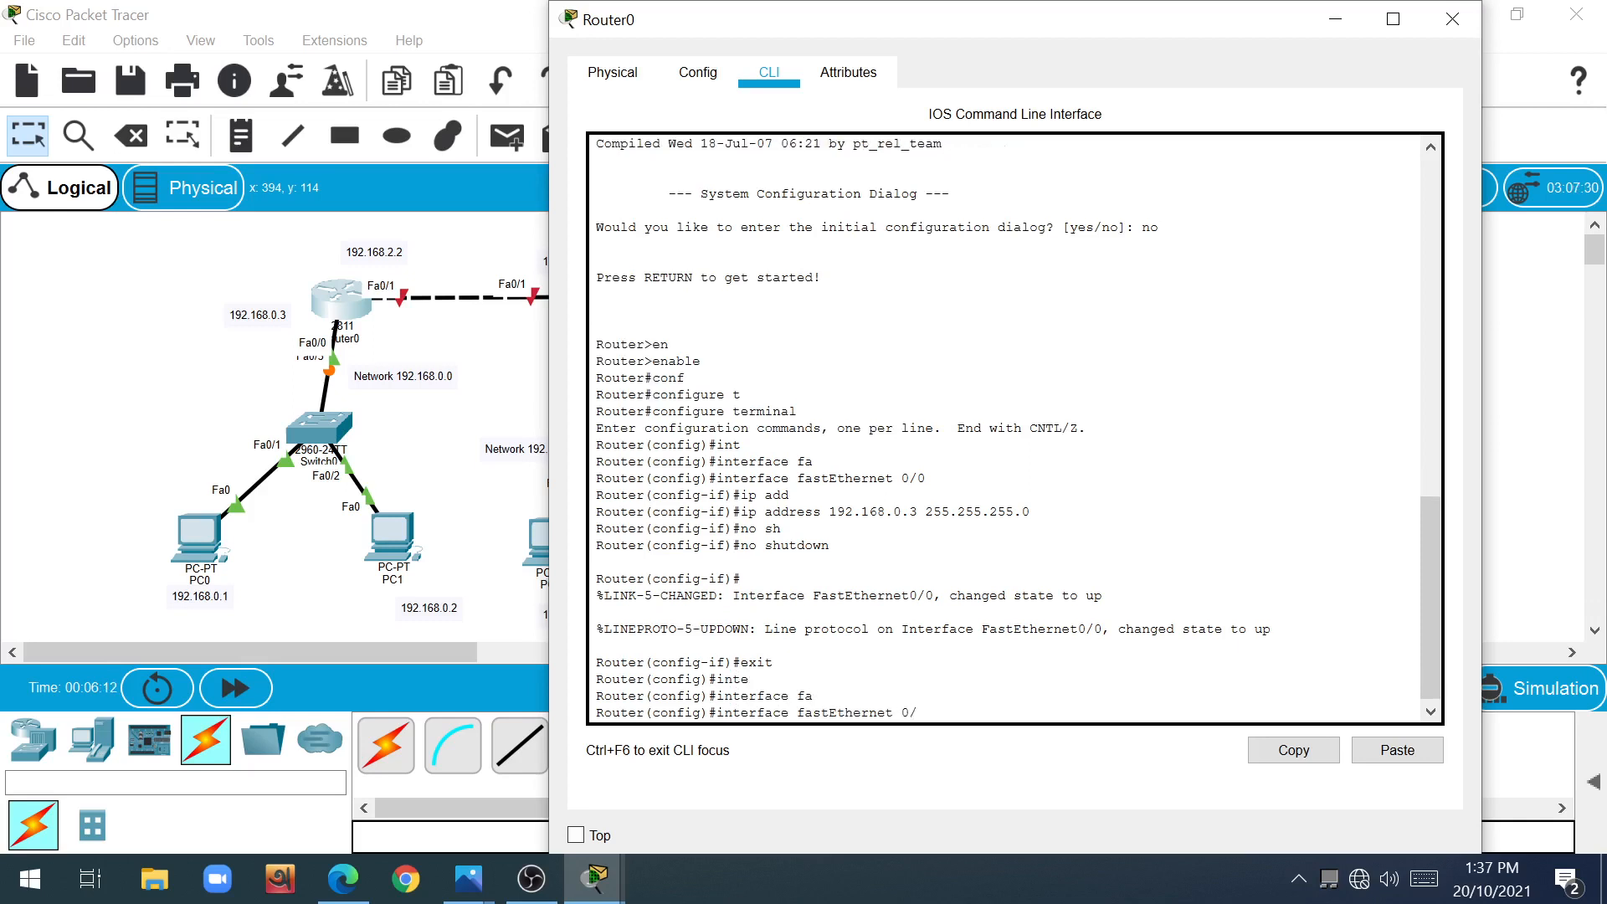
text(/1)
key(Return)
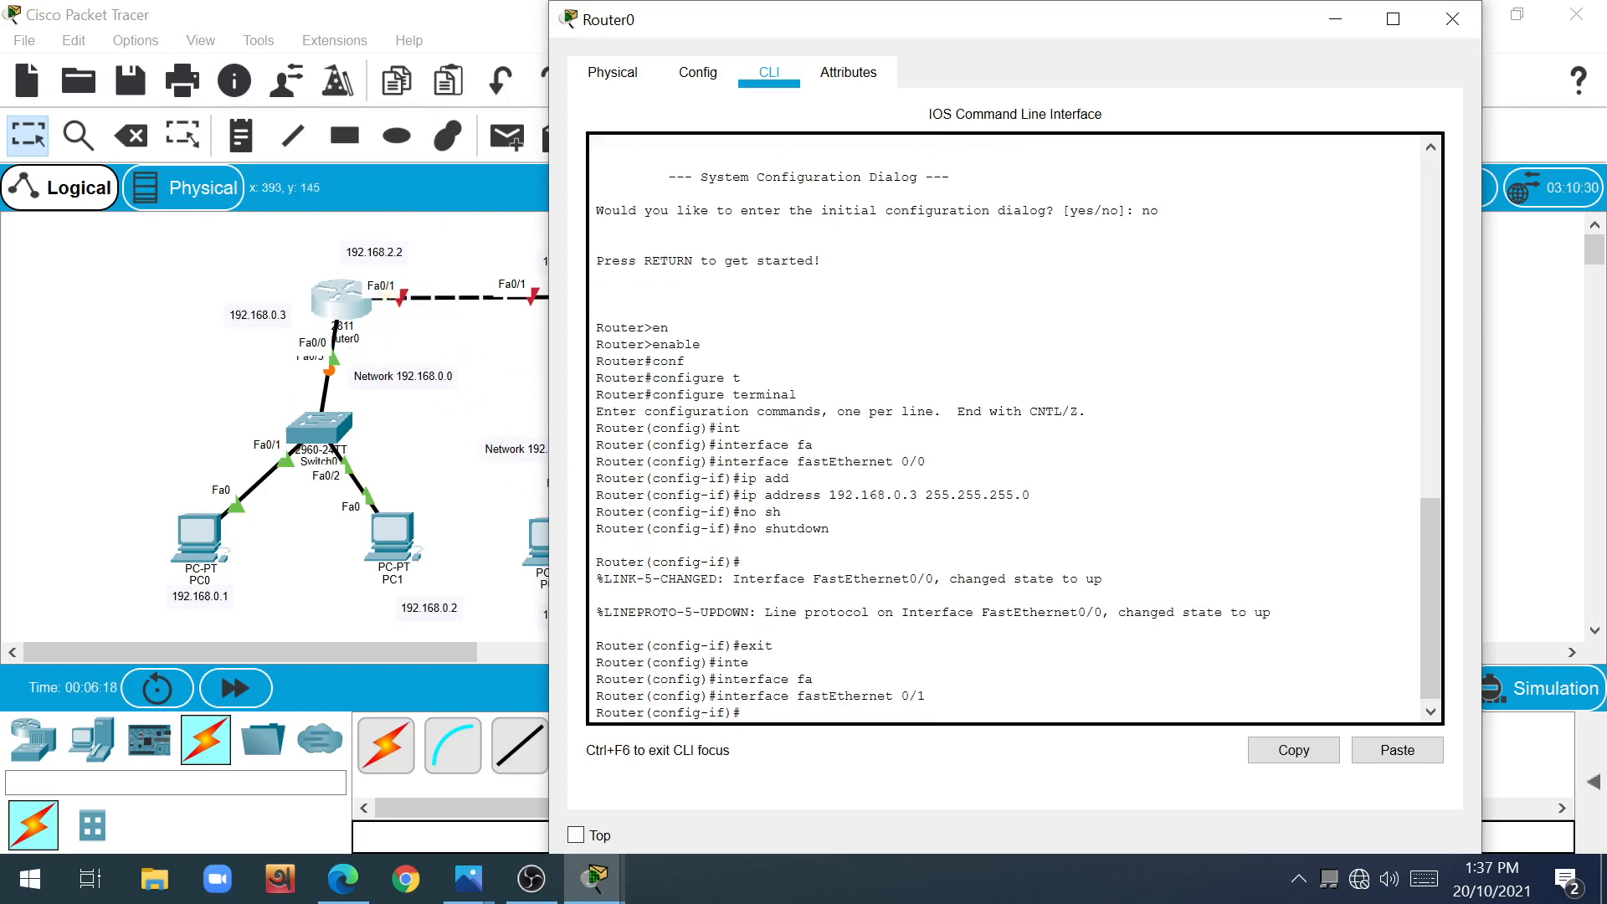
click(829, 753)
text(ip add)
key(Tab)
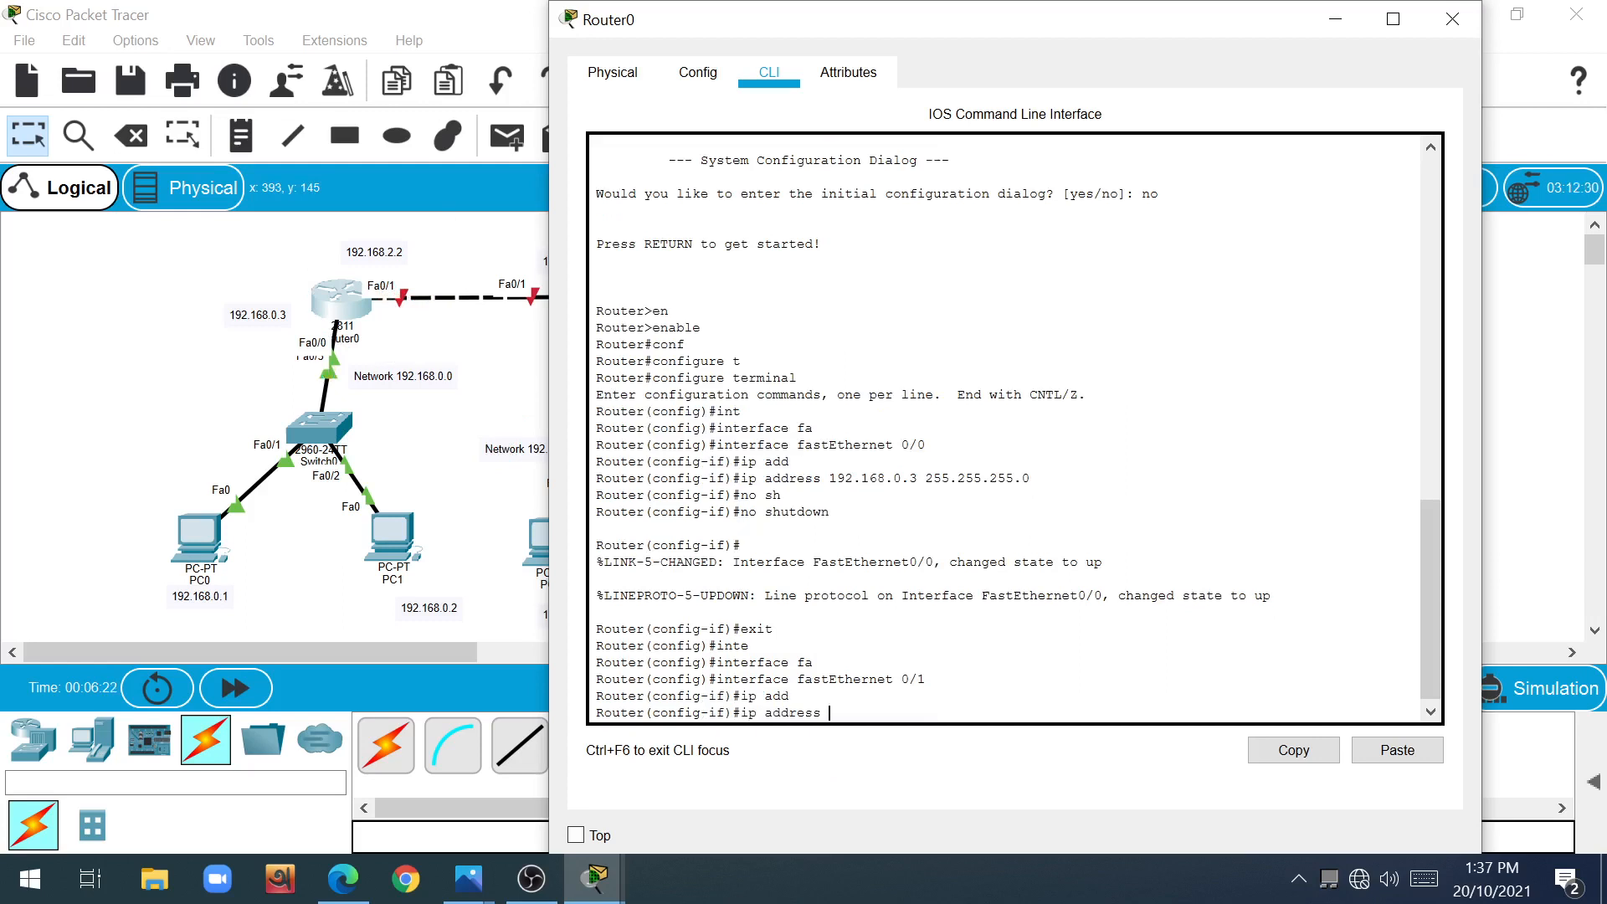
text(192.168.2.2 255.255.255.0)
key(Return)
Step: Bring up Router0's FastEthernet 0/1 with no shutdown and exit its interface configuration
text(no sh)
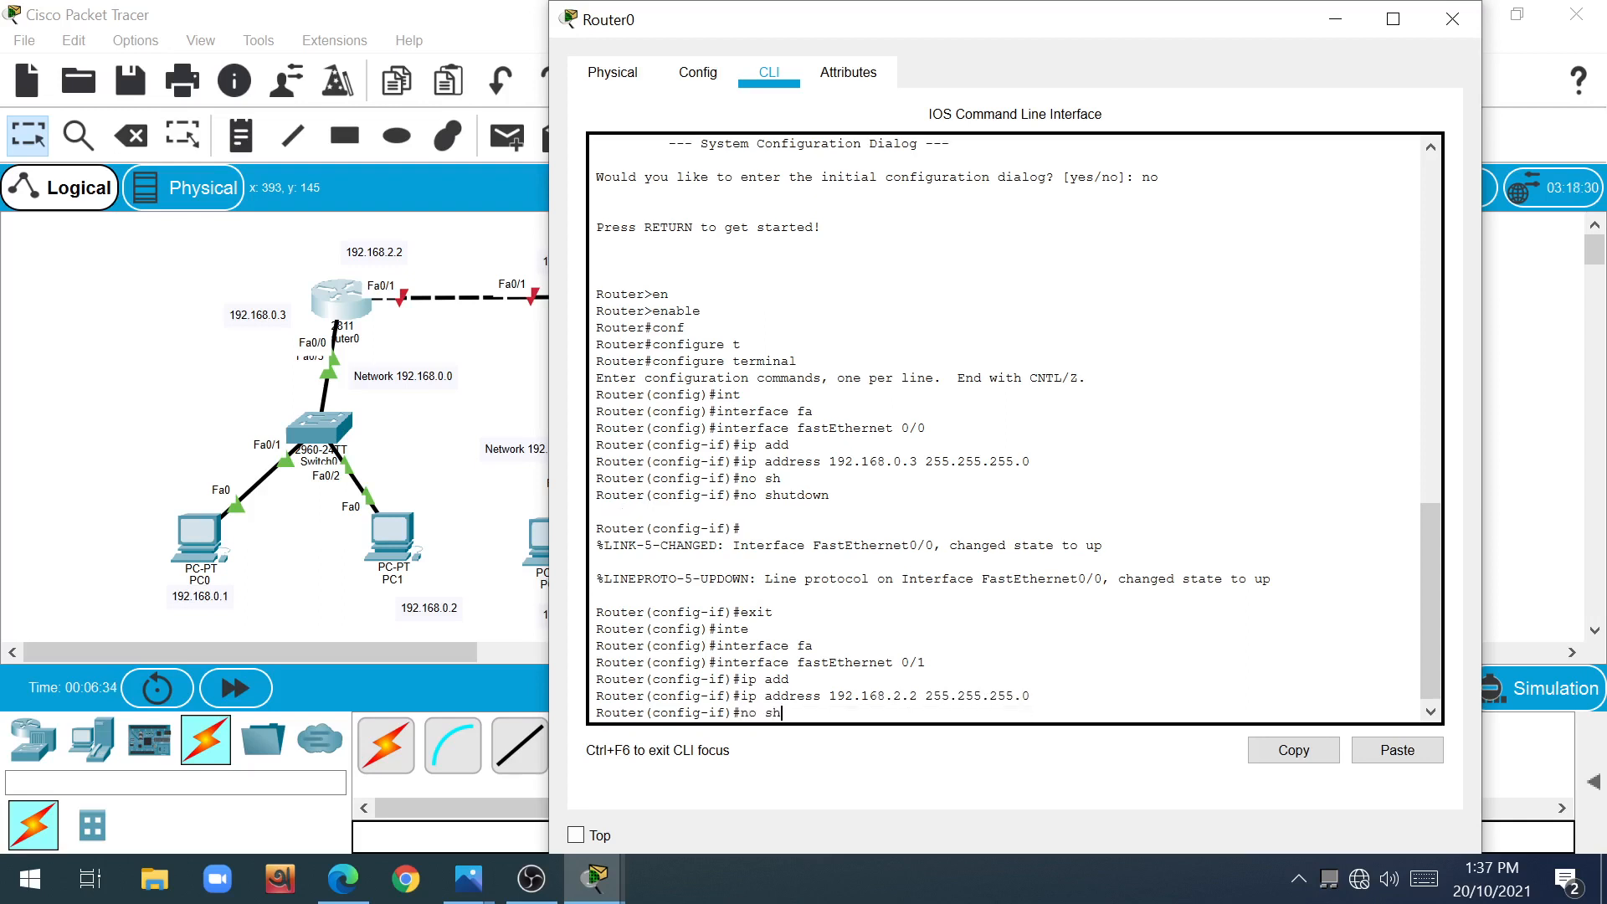
key(Tab)
key(Return)
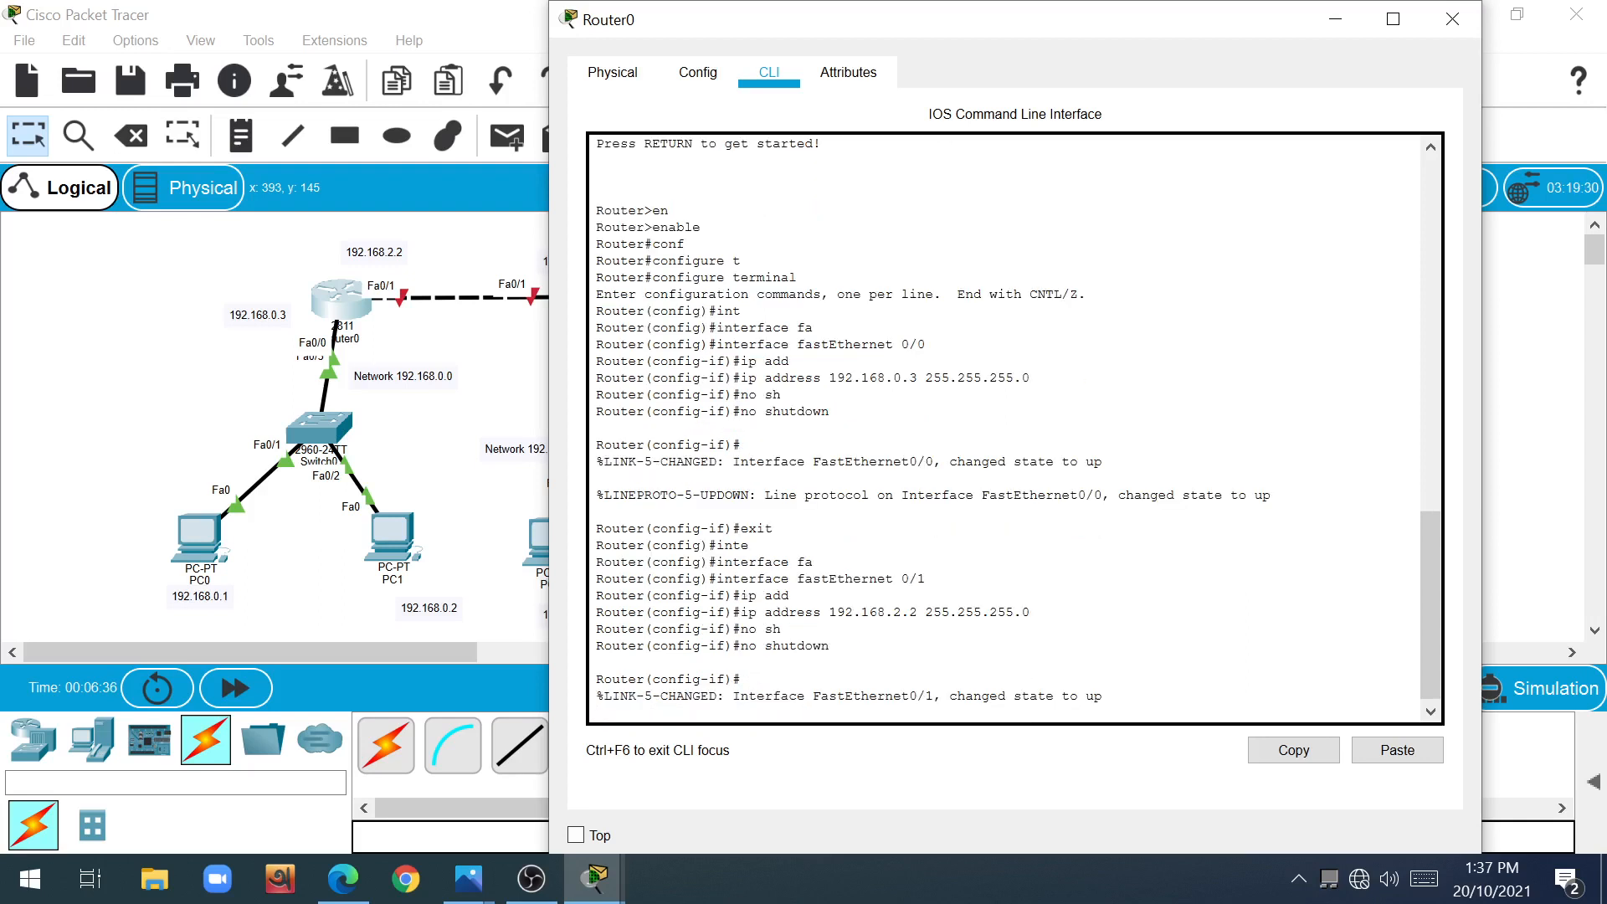
text(exi)
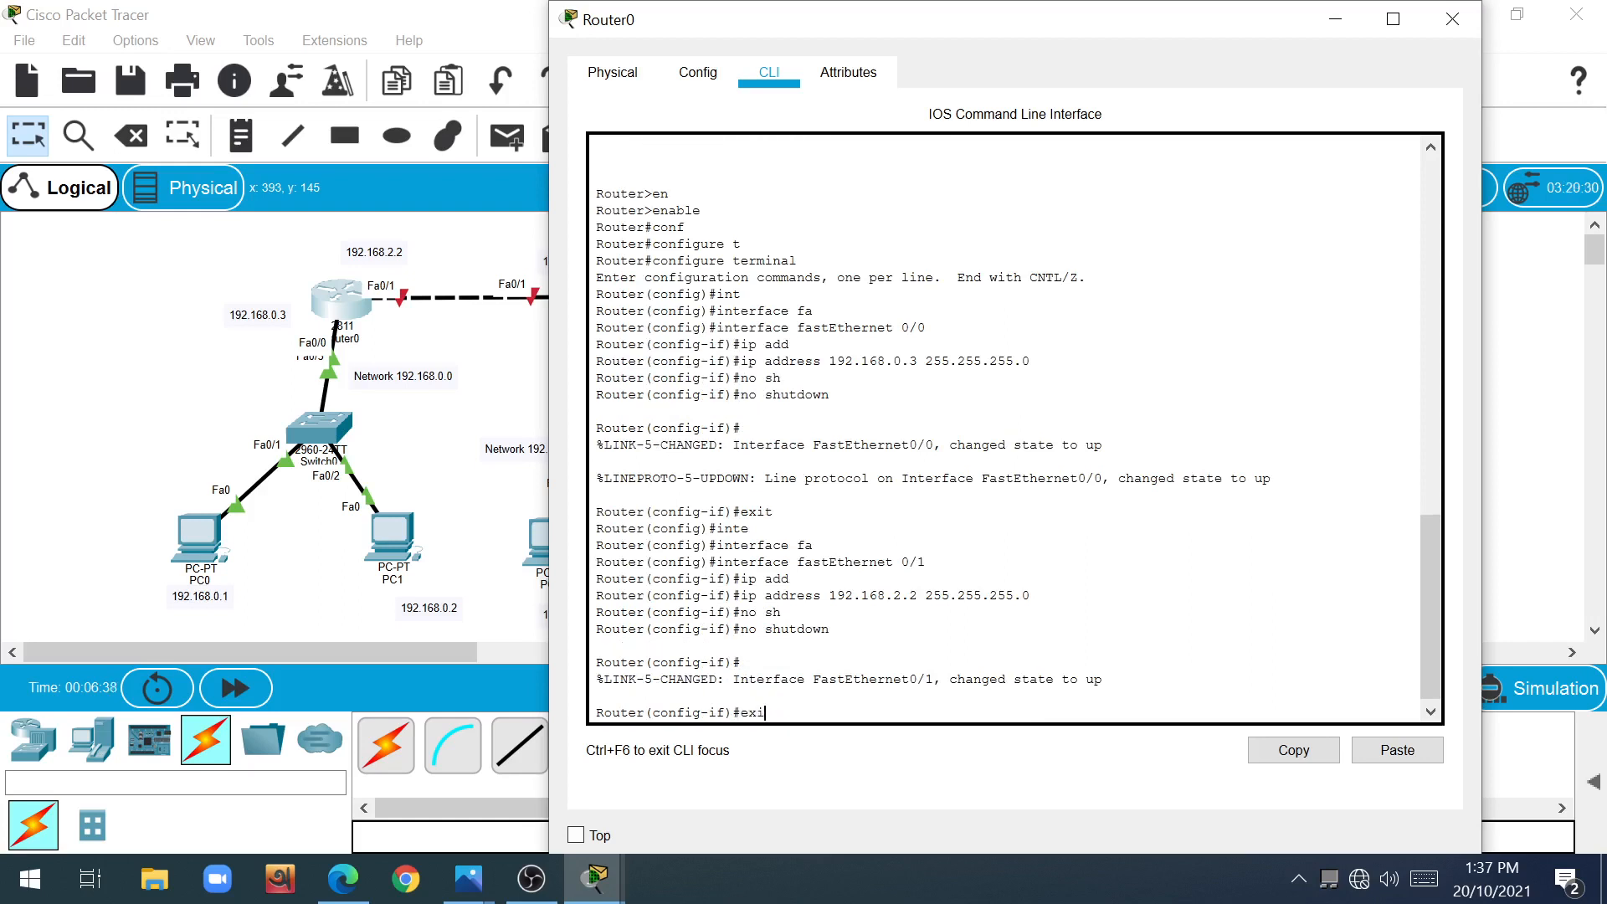
text(t)
key(Return)
Step: Exit global configuration on Router0, save the configuration with wr, and close the router's window
text(exi)
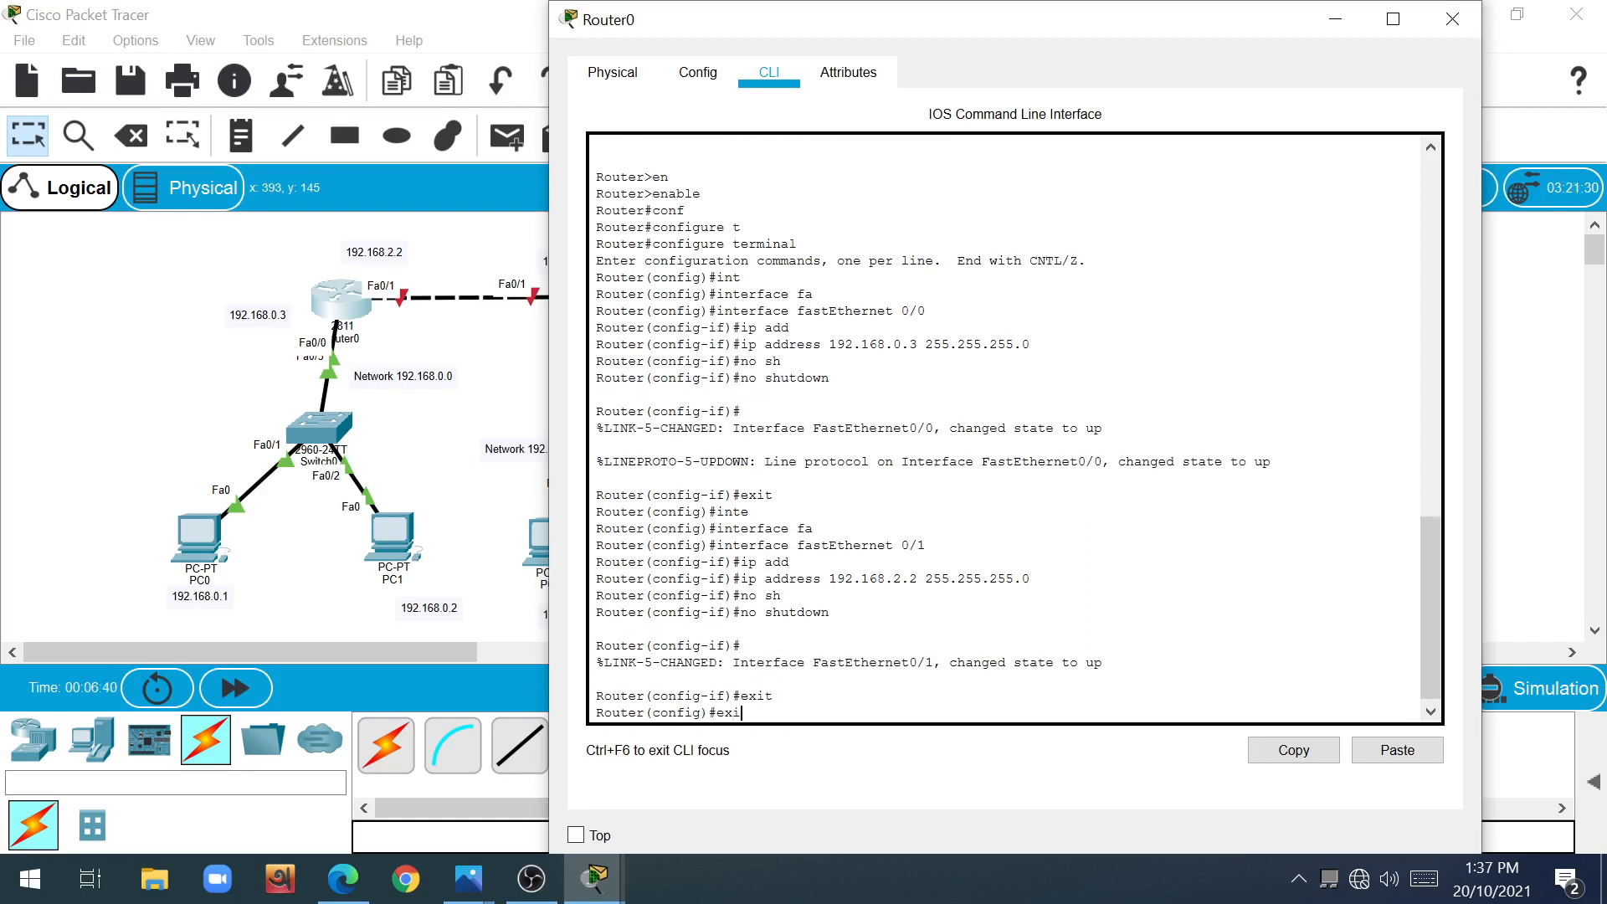
text(t)
key(Return)
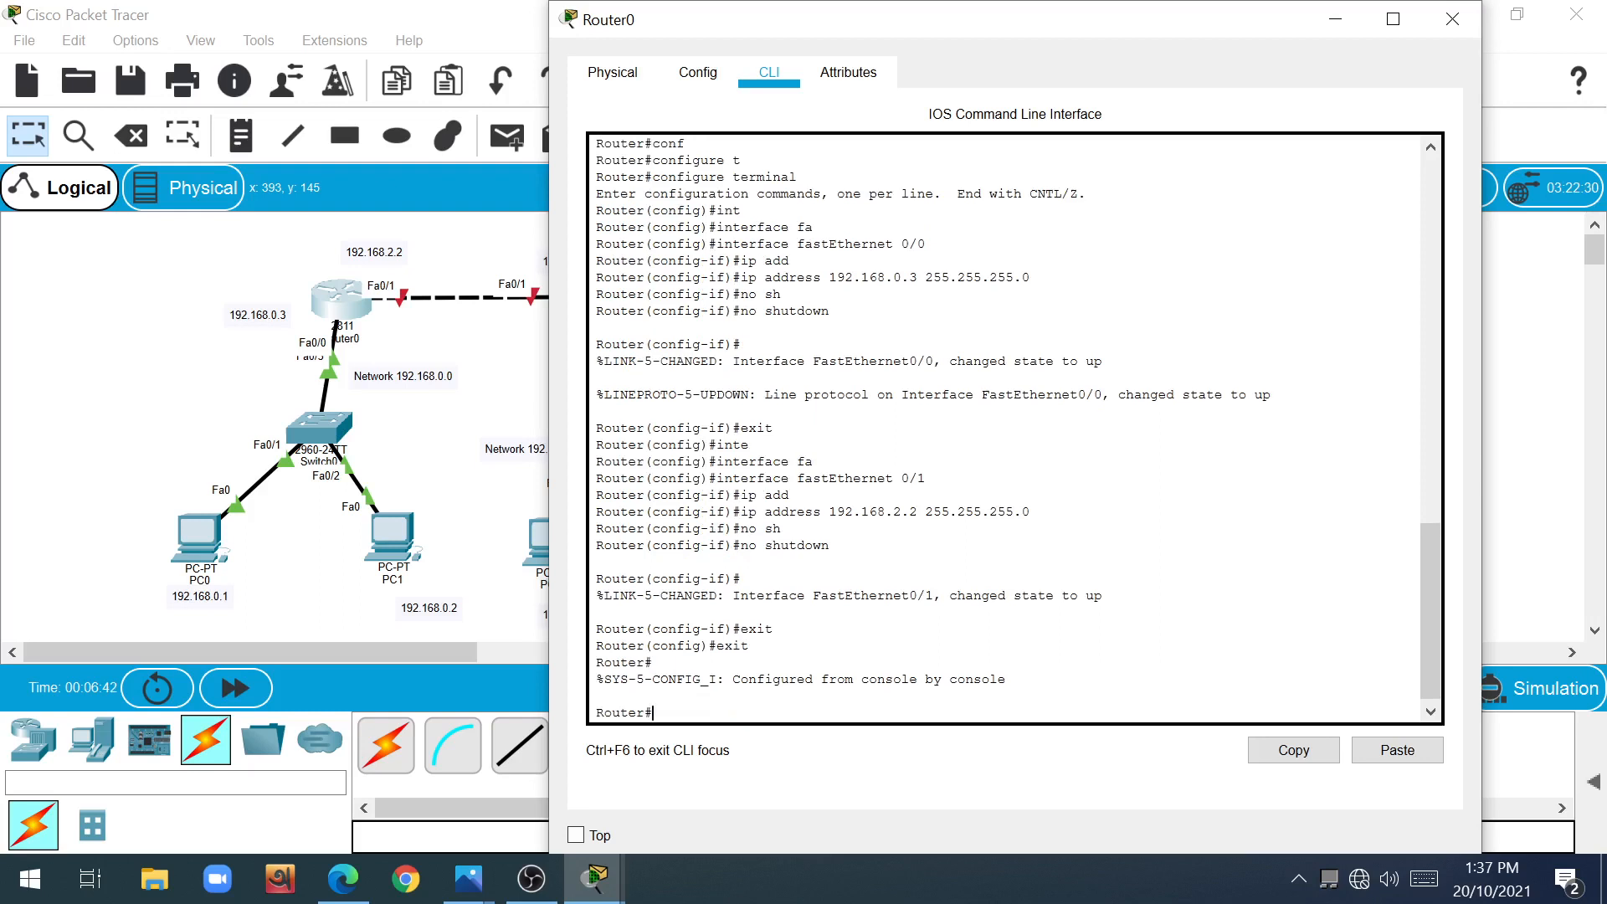
text(wr)
key(Return)
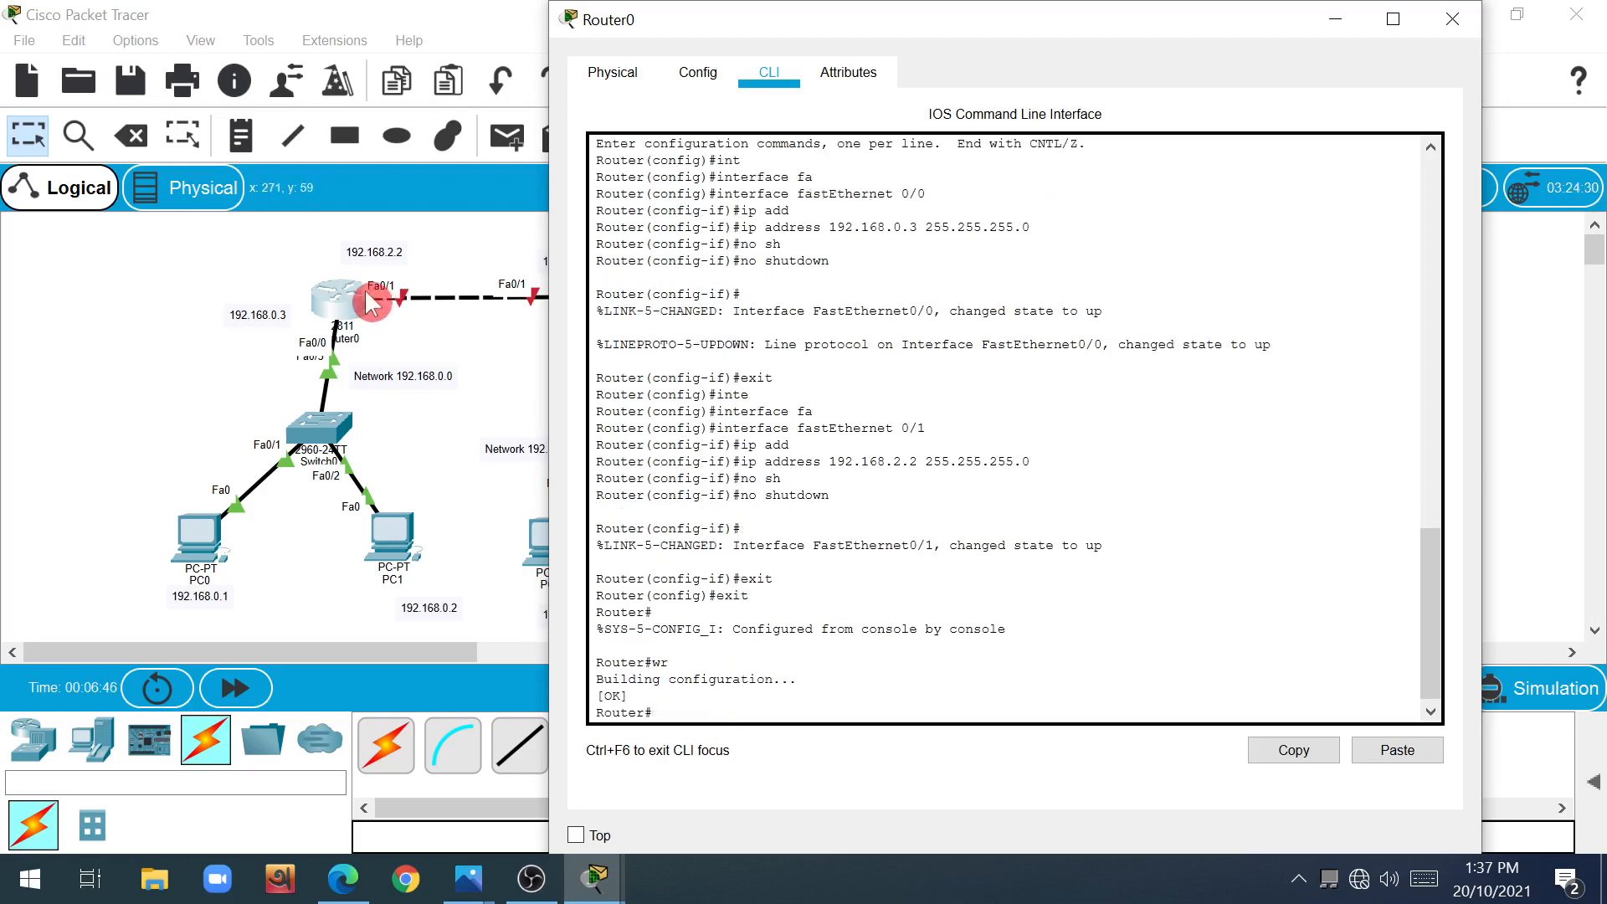
click(1452, 18)
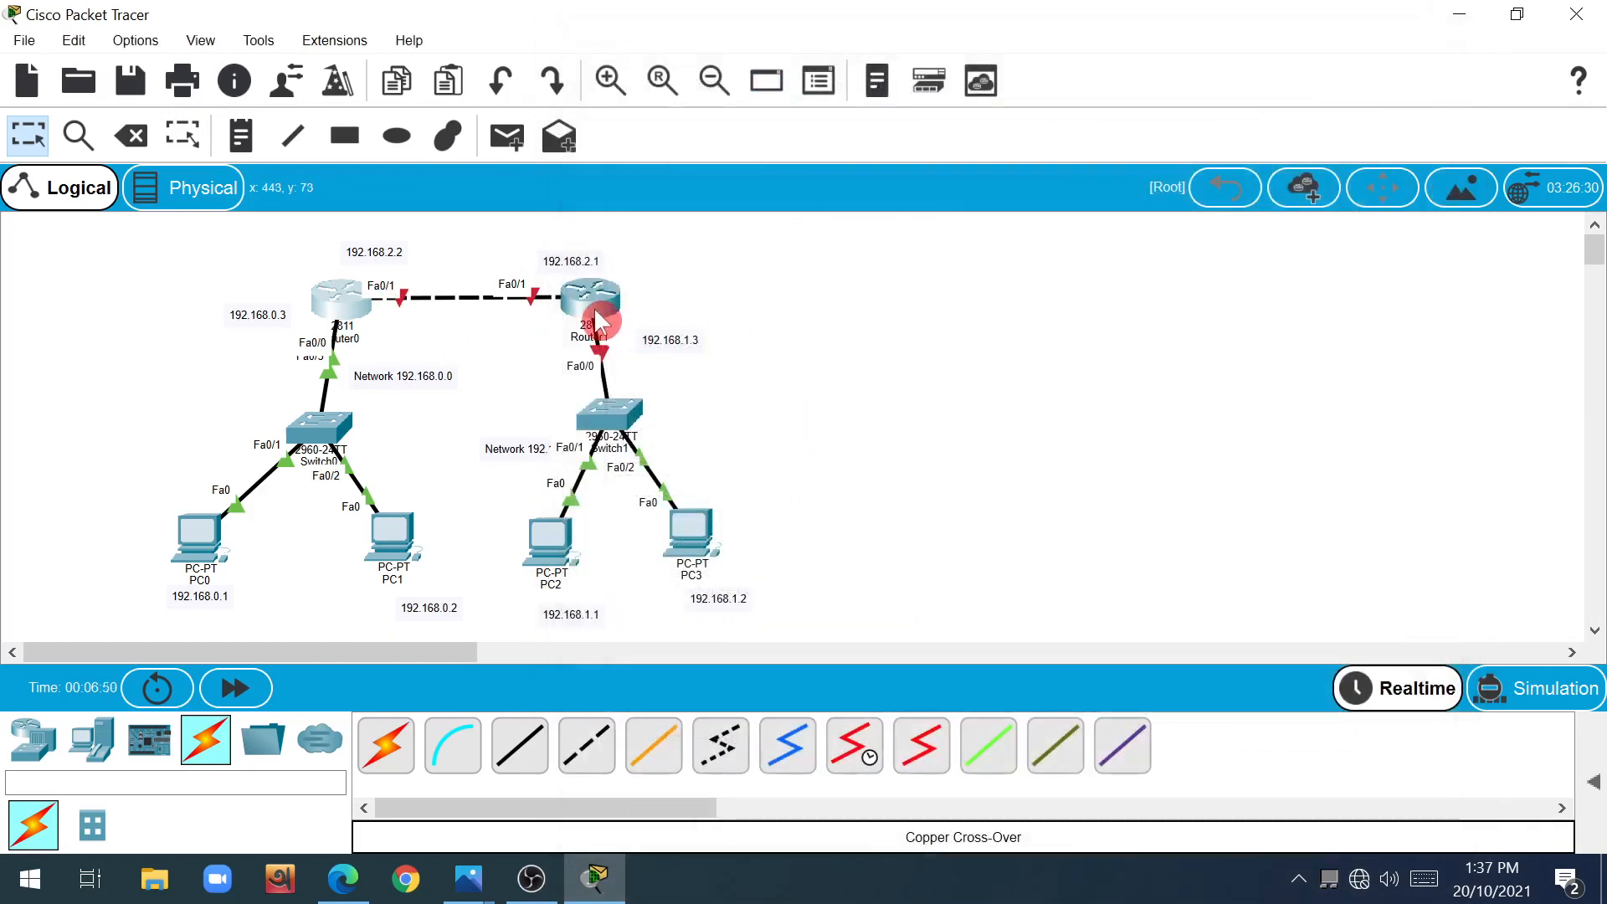
Step: Open Router1's command line, move its window clear of the topology, and answer no to the initial configuration dialog
click(593, 317)
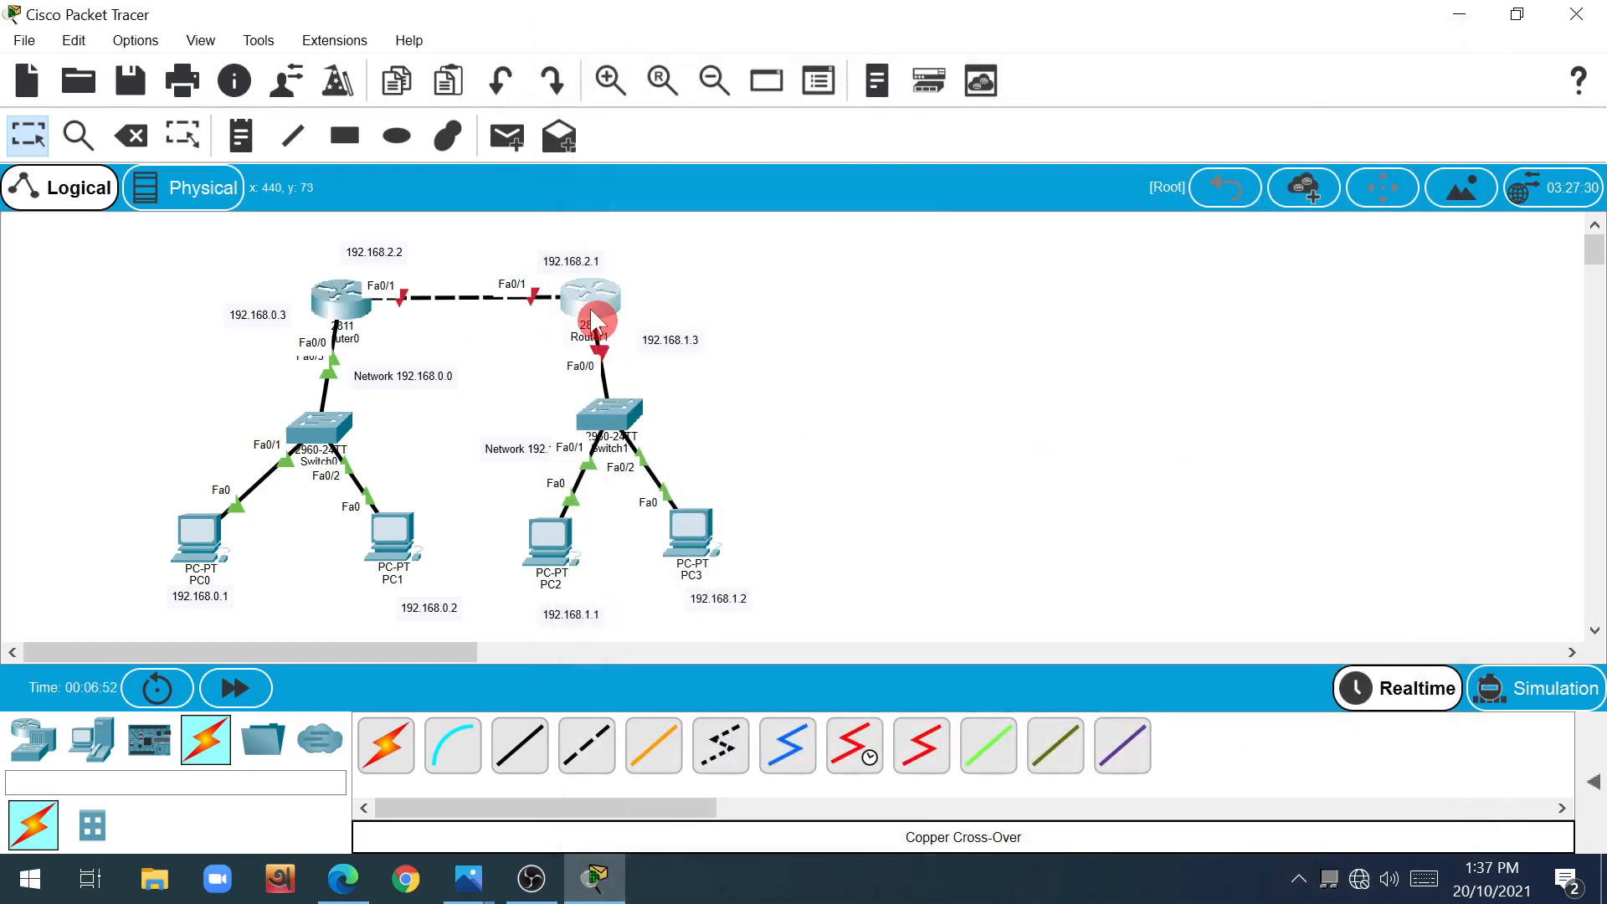
click(584, 62)
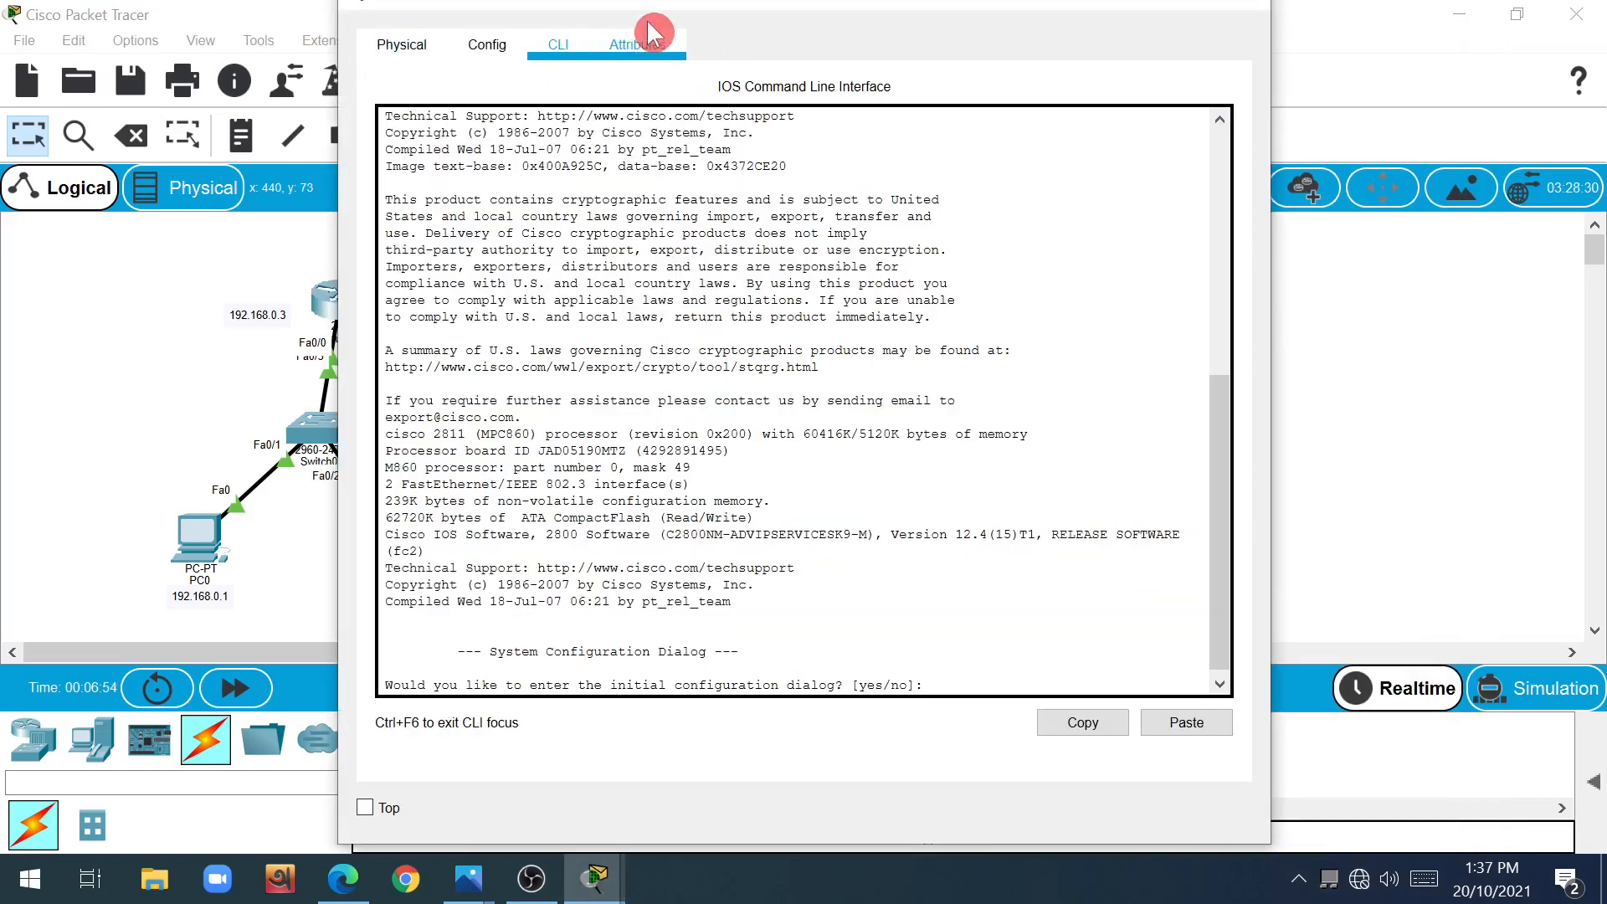
drag(705, 11, 1131, 44)
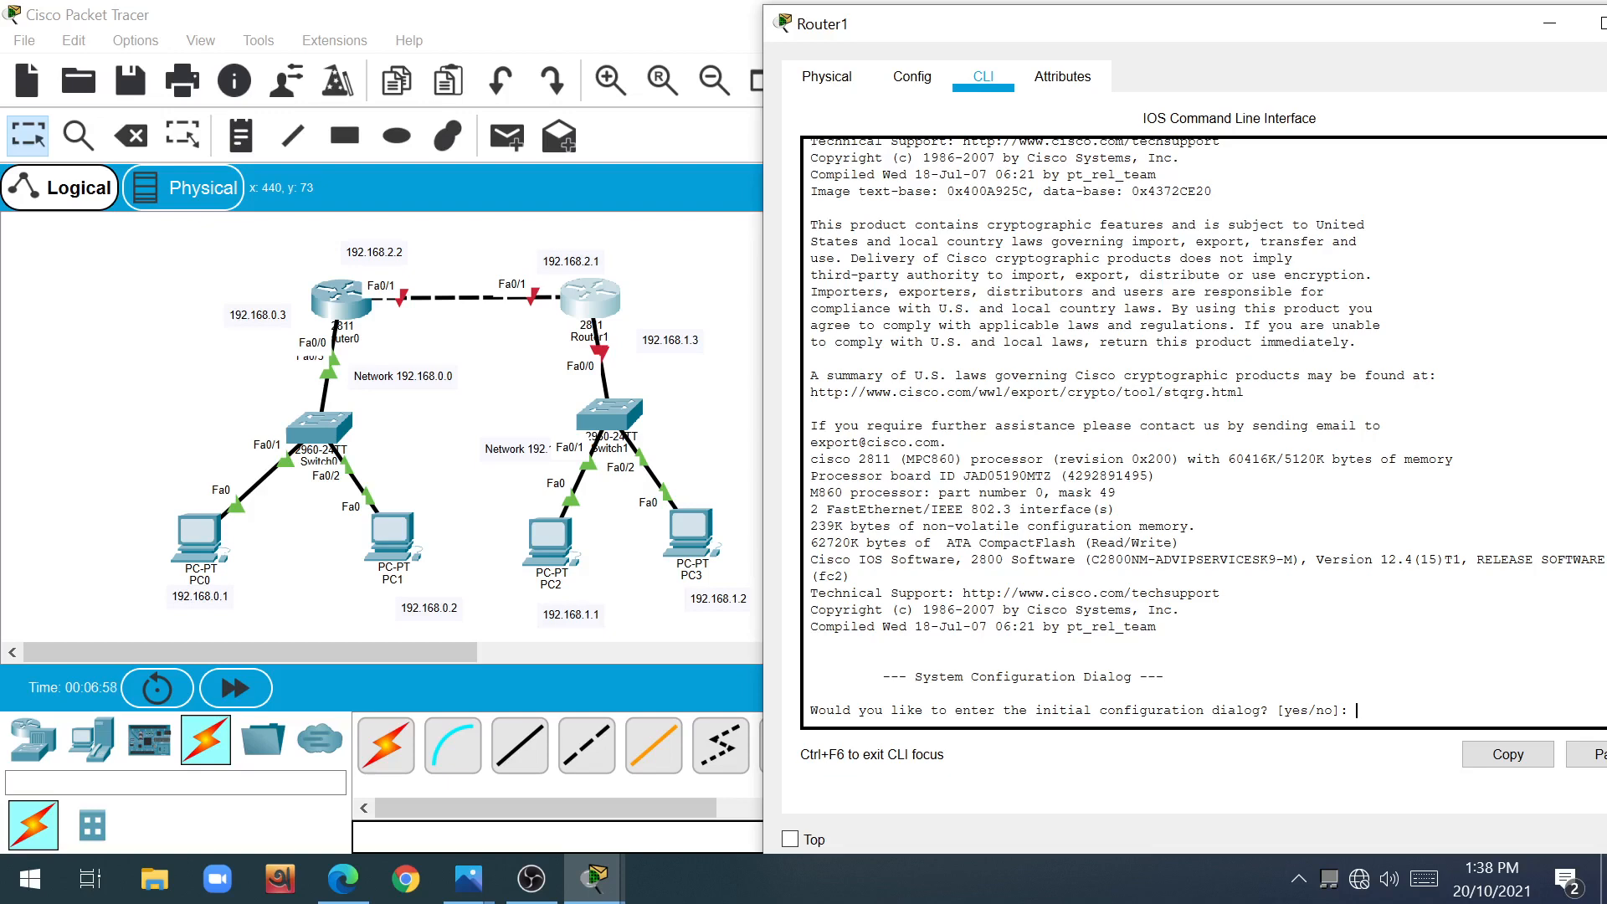
text(no)
key(Return)
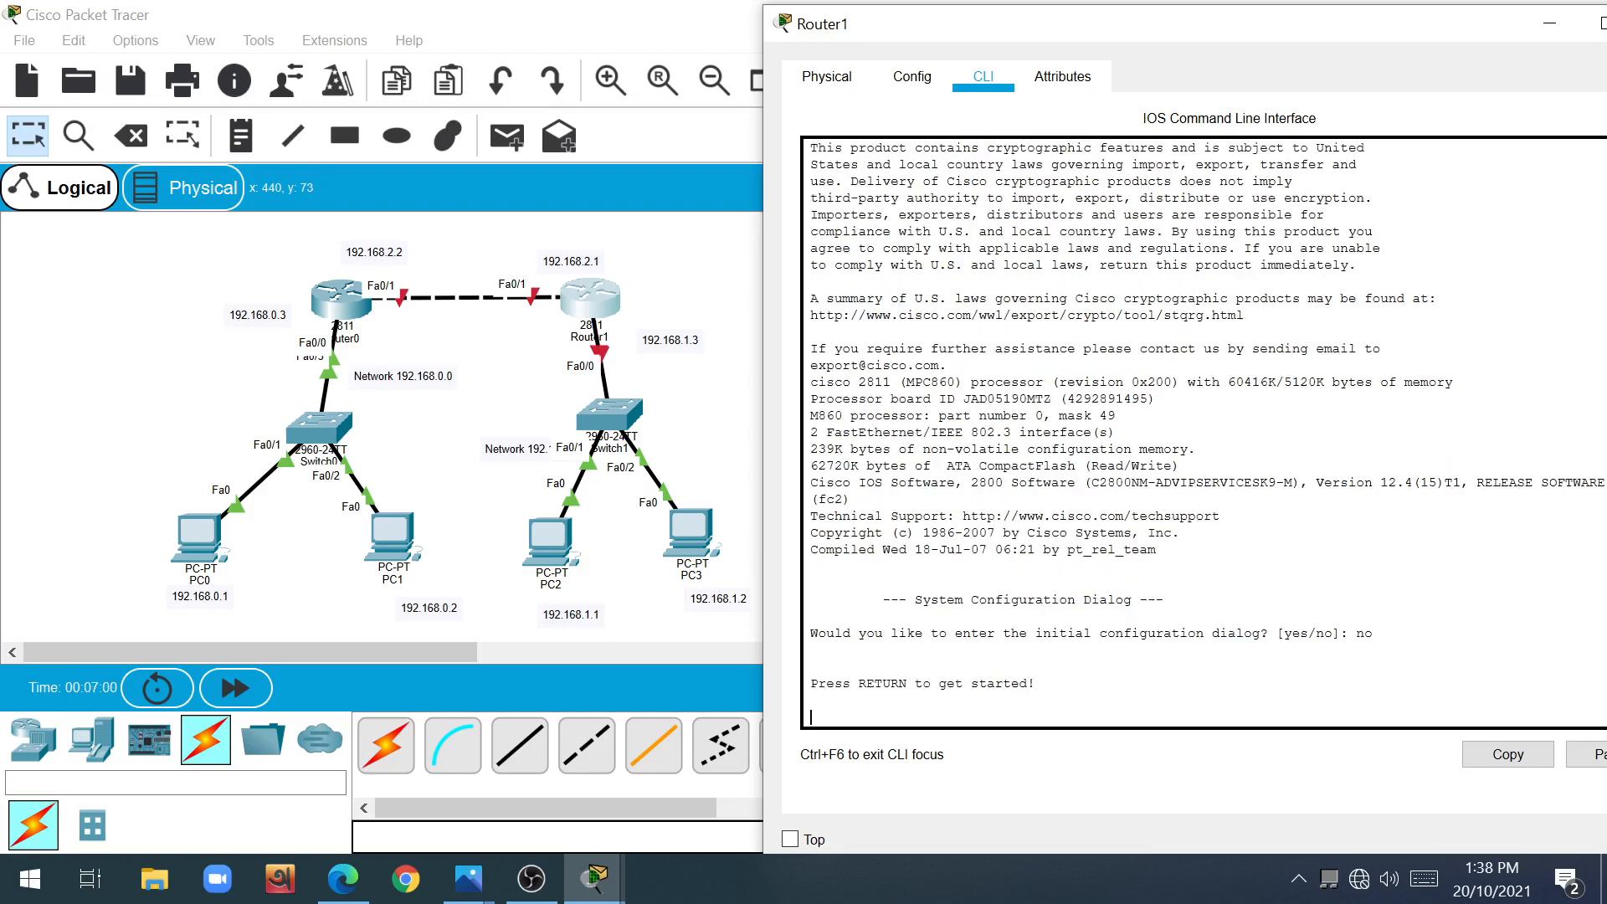
key(Return)
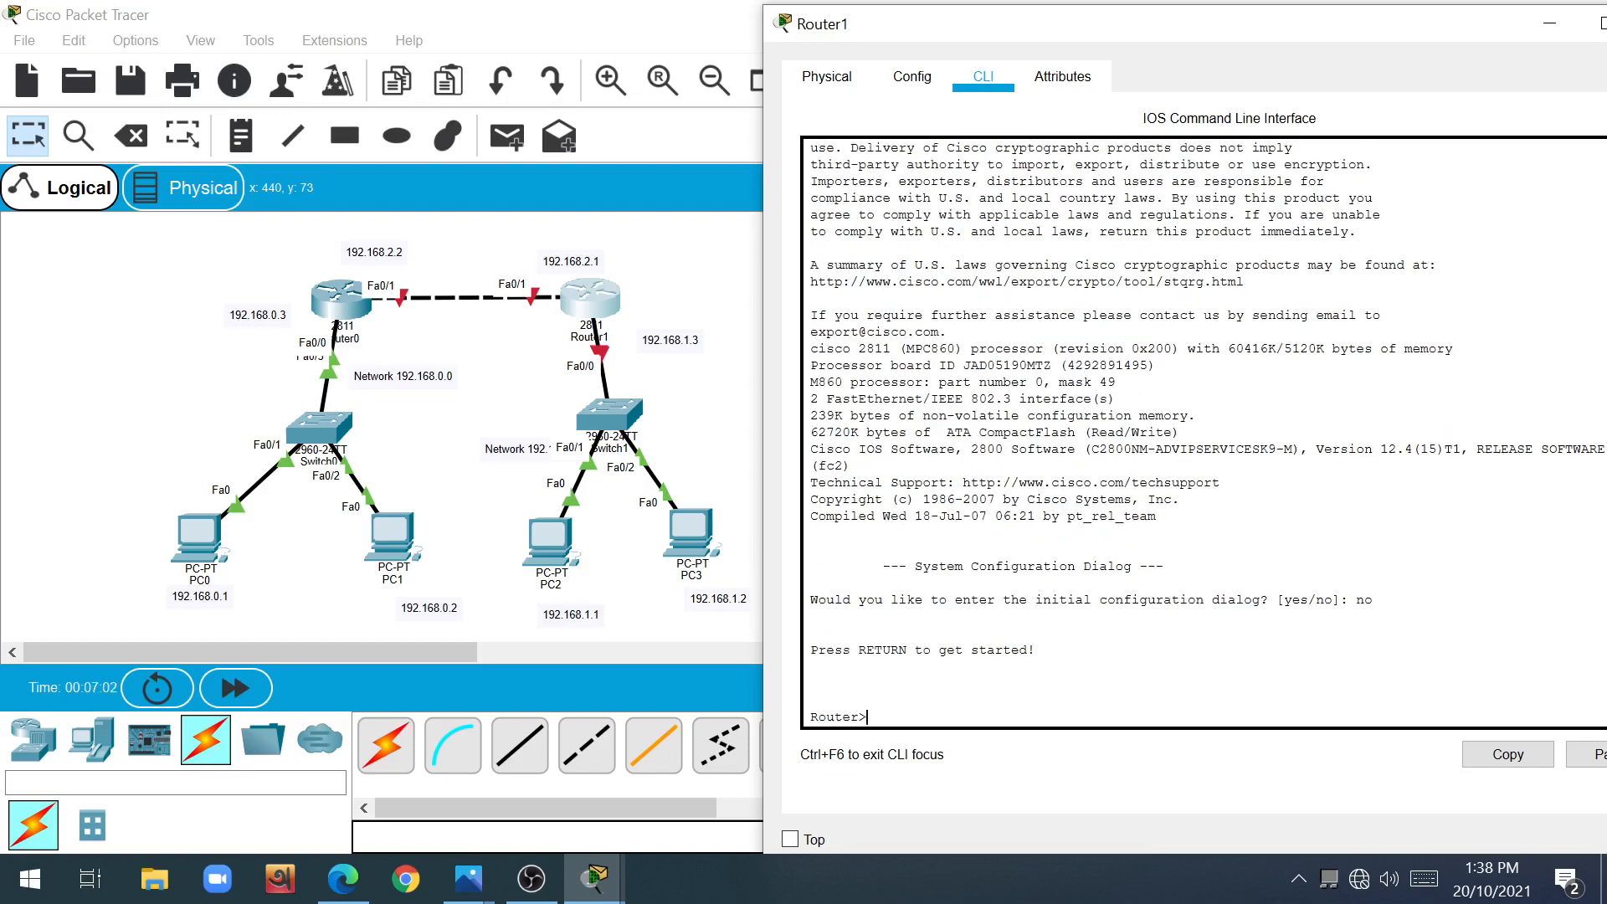
Step: Enter privileged mode on Router1 with enable, removing the unwanted view keyword from the command
text(en)
key(Tab)
text(v)
key(Tab)
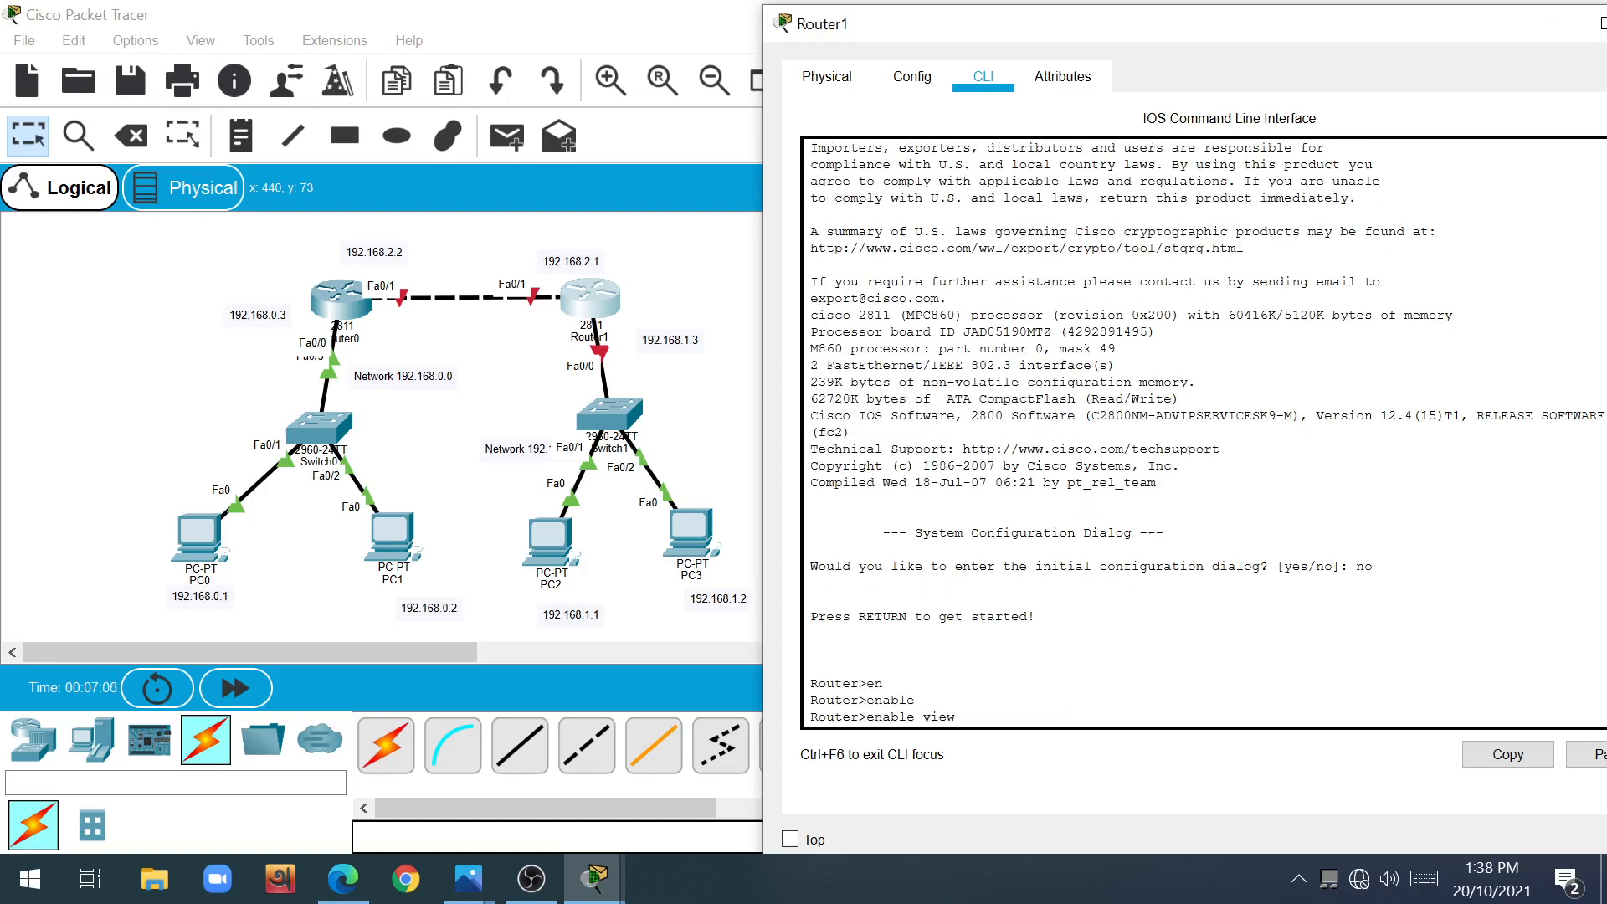
key(BackSpace)
key(BackSpace)
key(BackSpace)
key(BackSpace)
key(BackSpace)
key(Return)
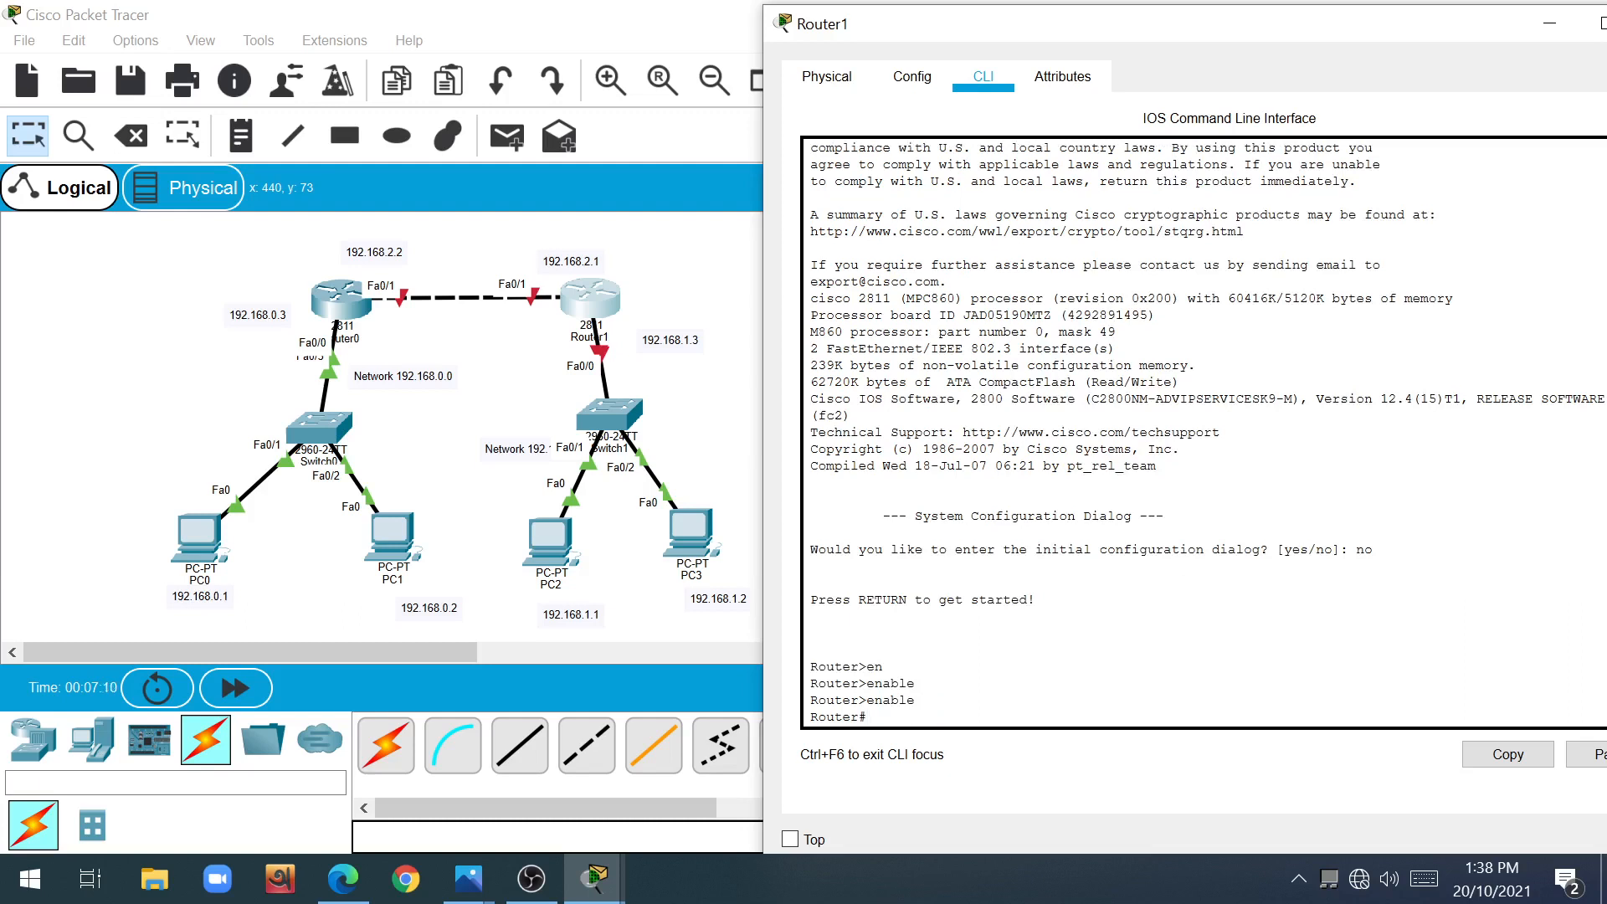
Step: Enter global configuration mode on Router1 with configure terminal
text(config)
key(Tab)
text(t)
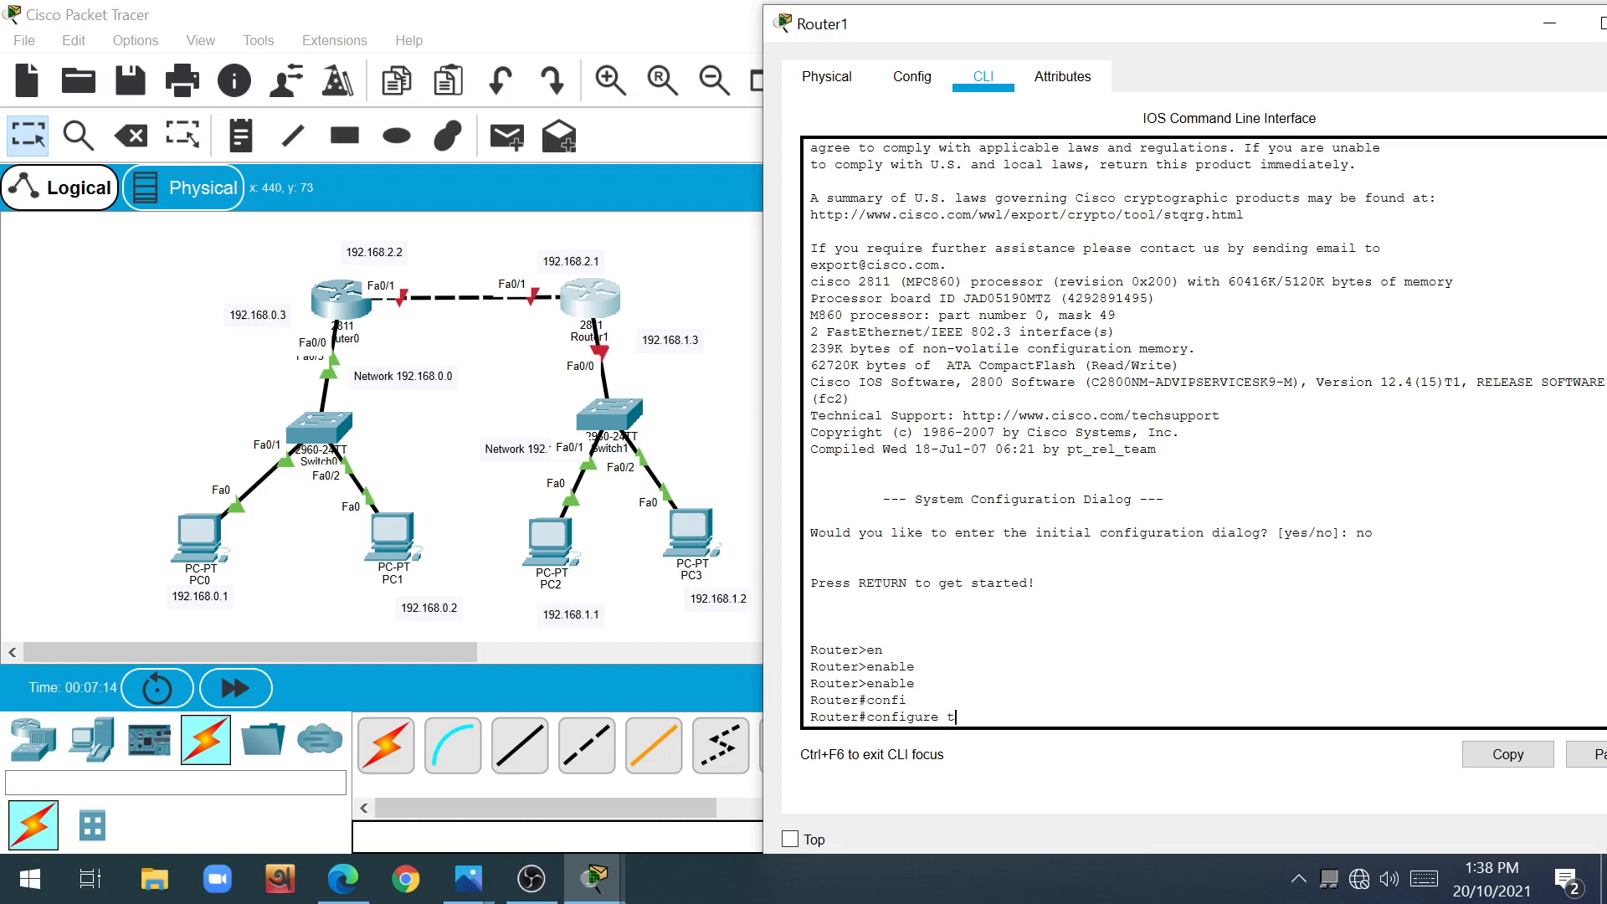
key(Tab)
key(Return)
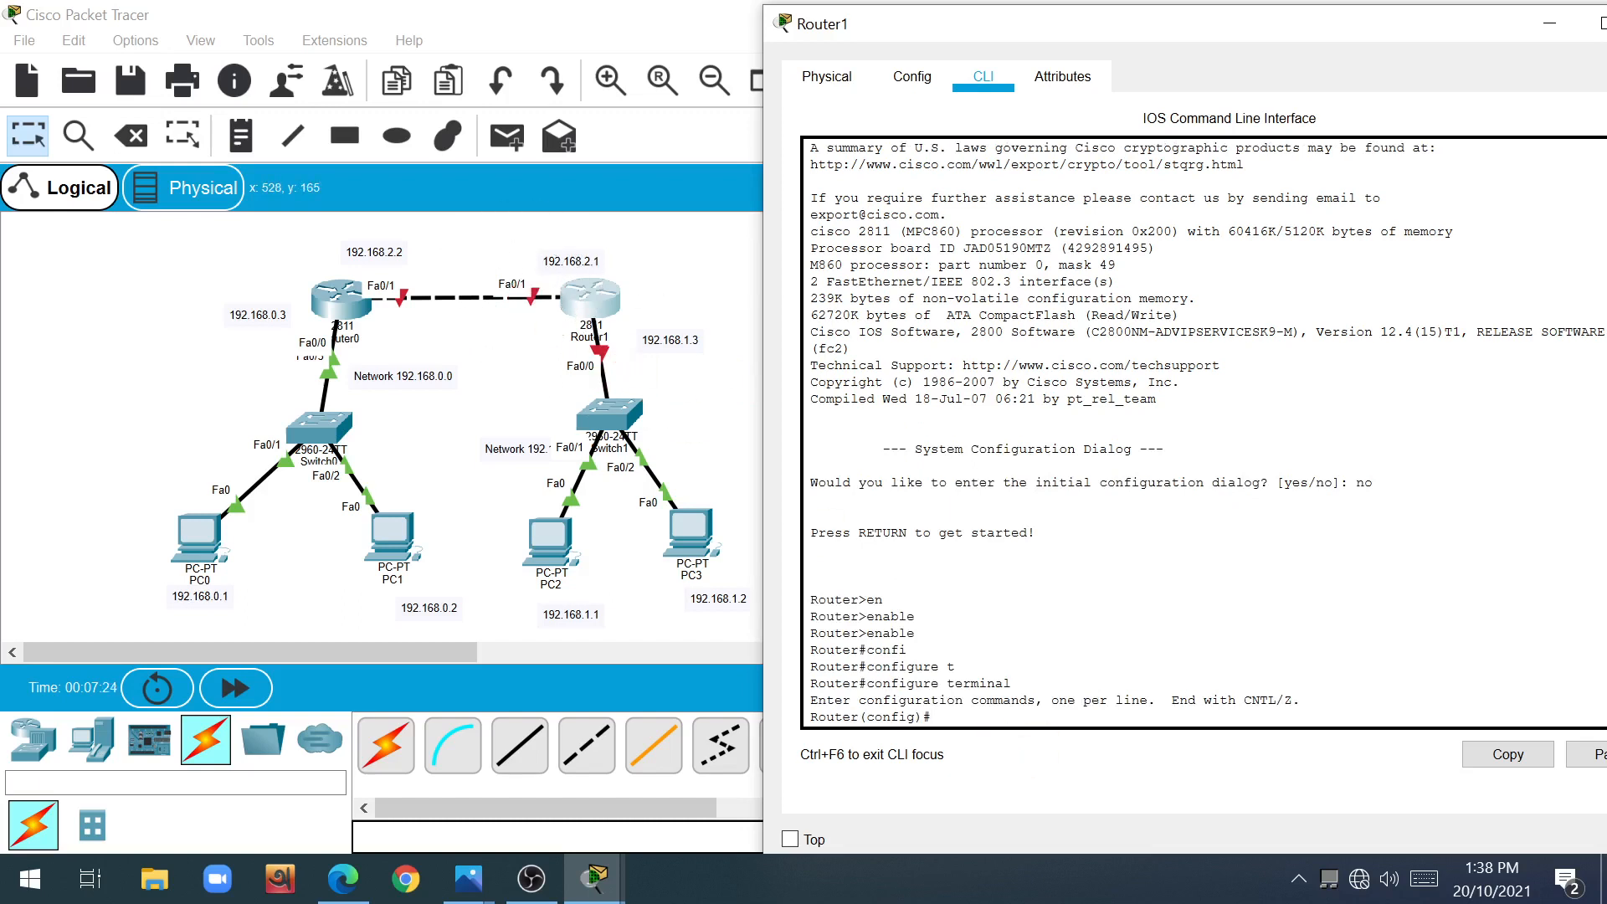
Step: Select Router1's interface fastEthernet 0/0 and assign it IP address 192.168.1.3 with mask 255.255.255.0
text(inte)
key(Tab)
text(f)
key(Tab)
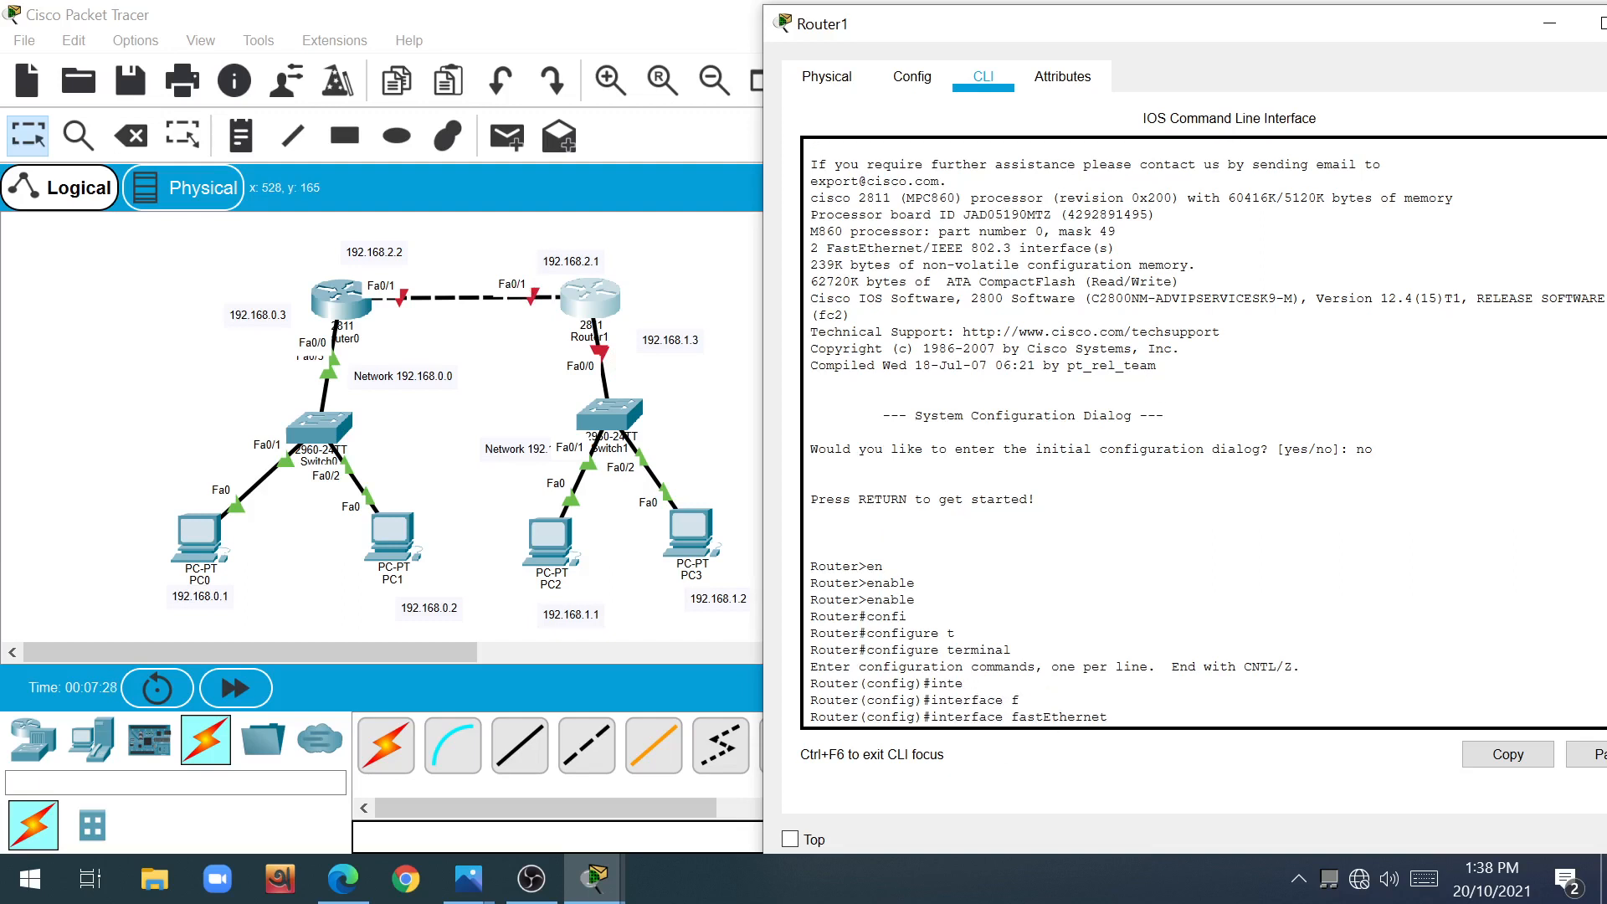
text(0/0)
key(Return)
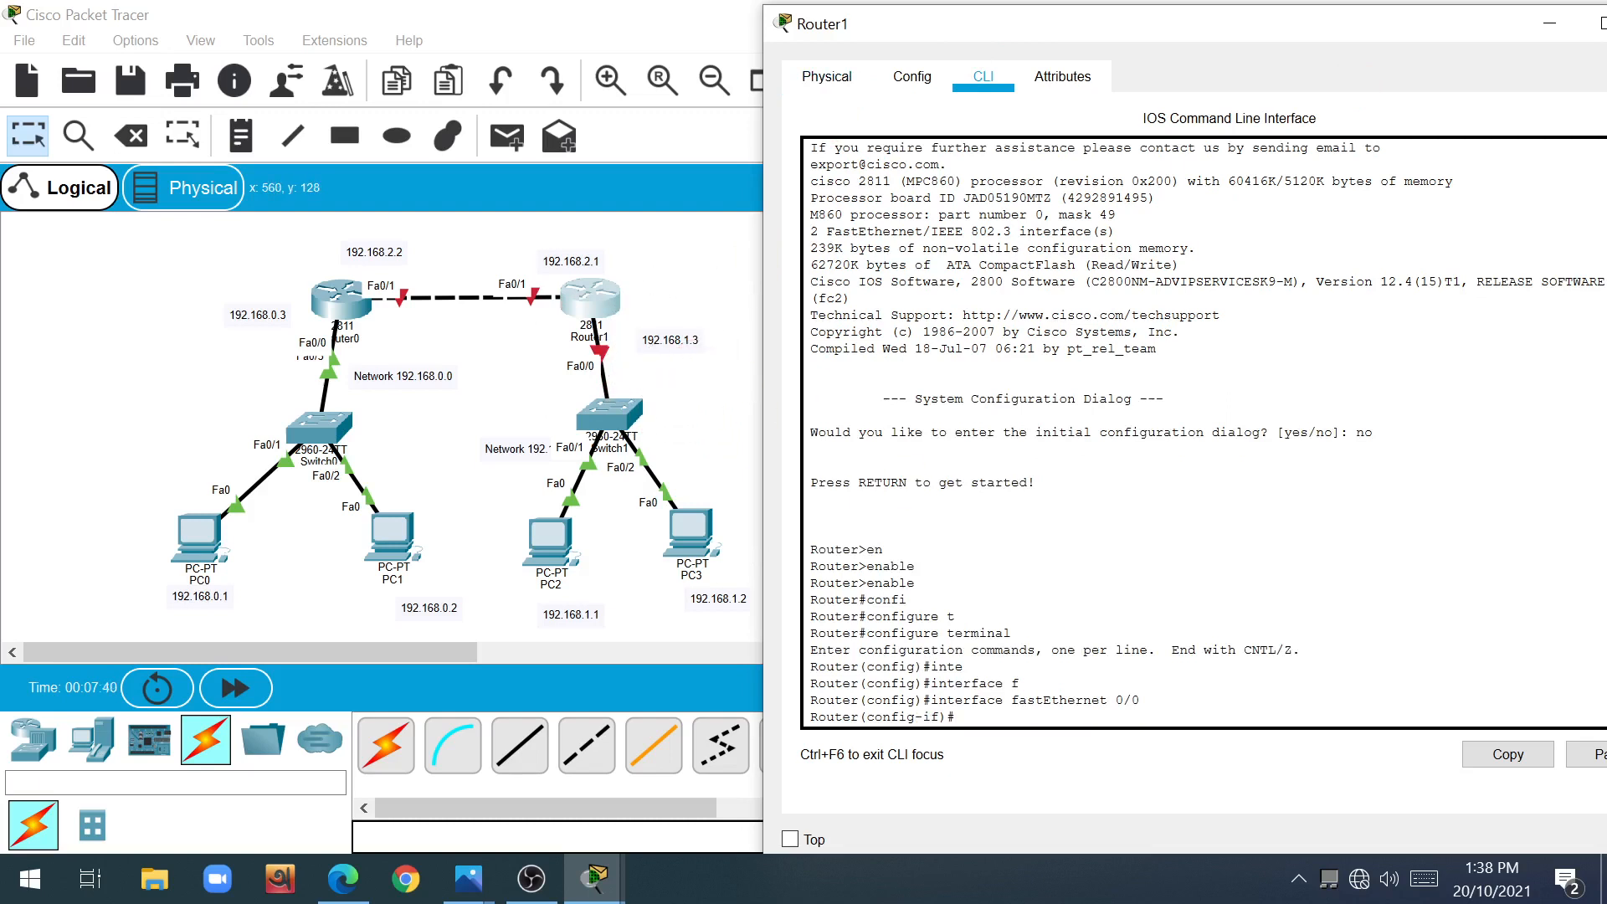
text(ip add)
key(Tab)
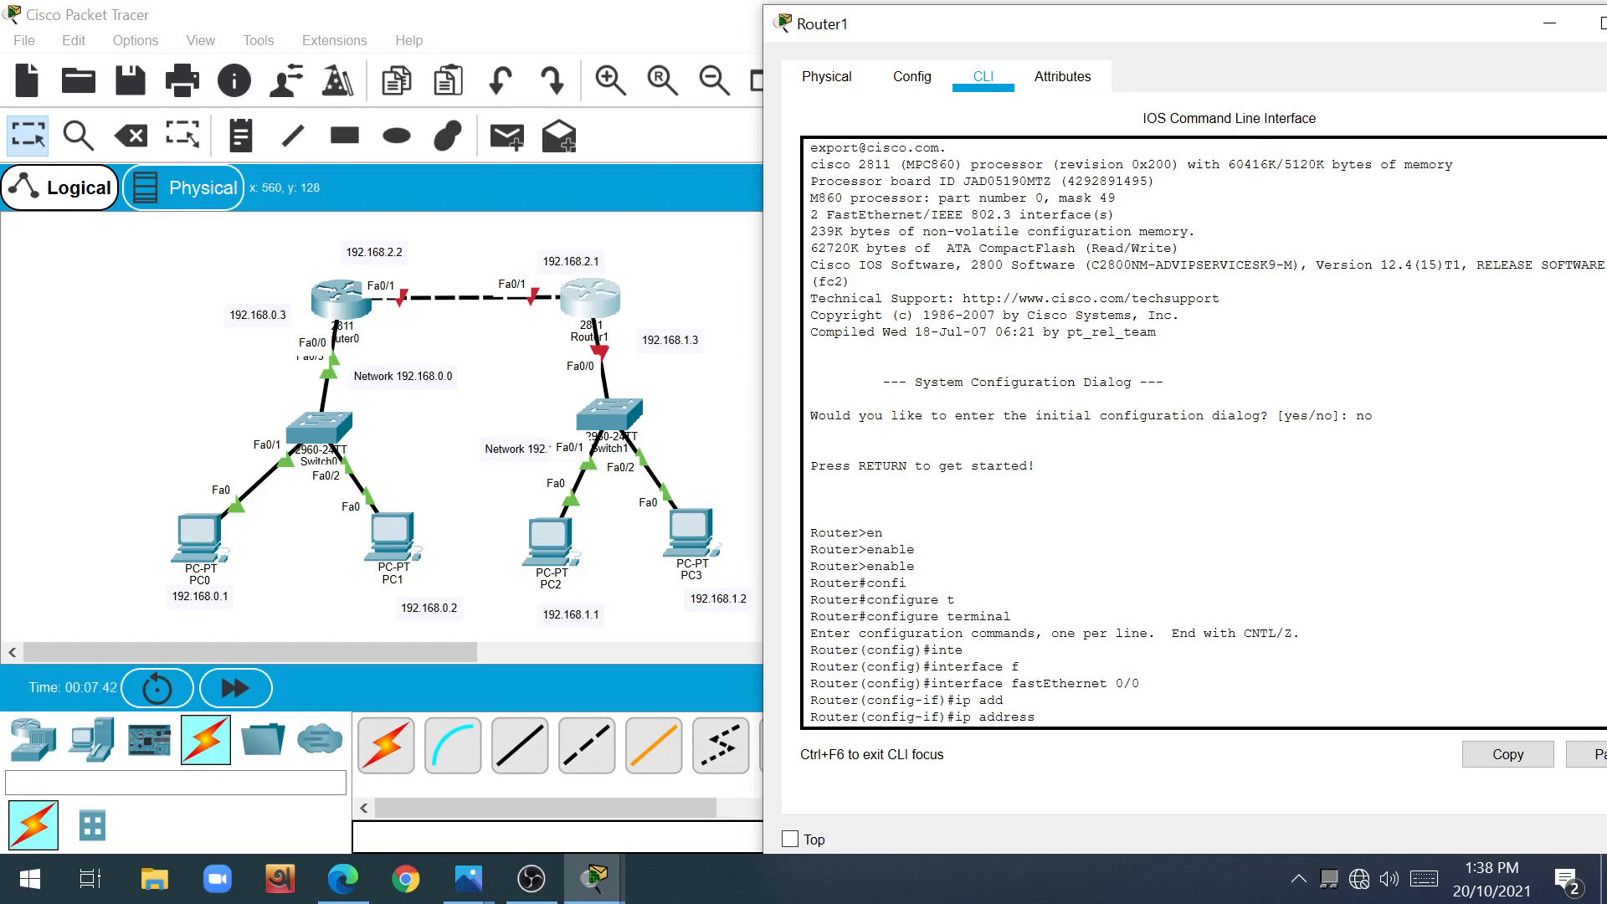
text(192.168.1.3 255.255.255.0)
key(Return)
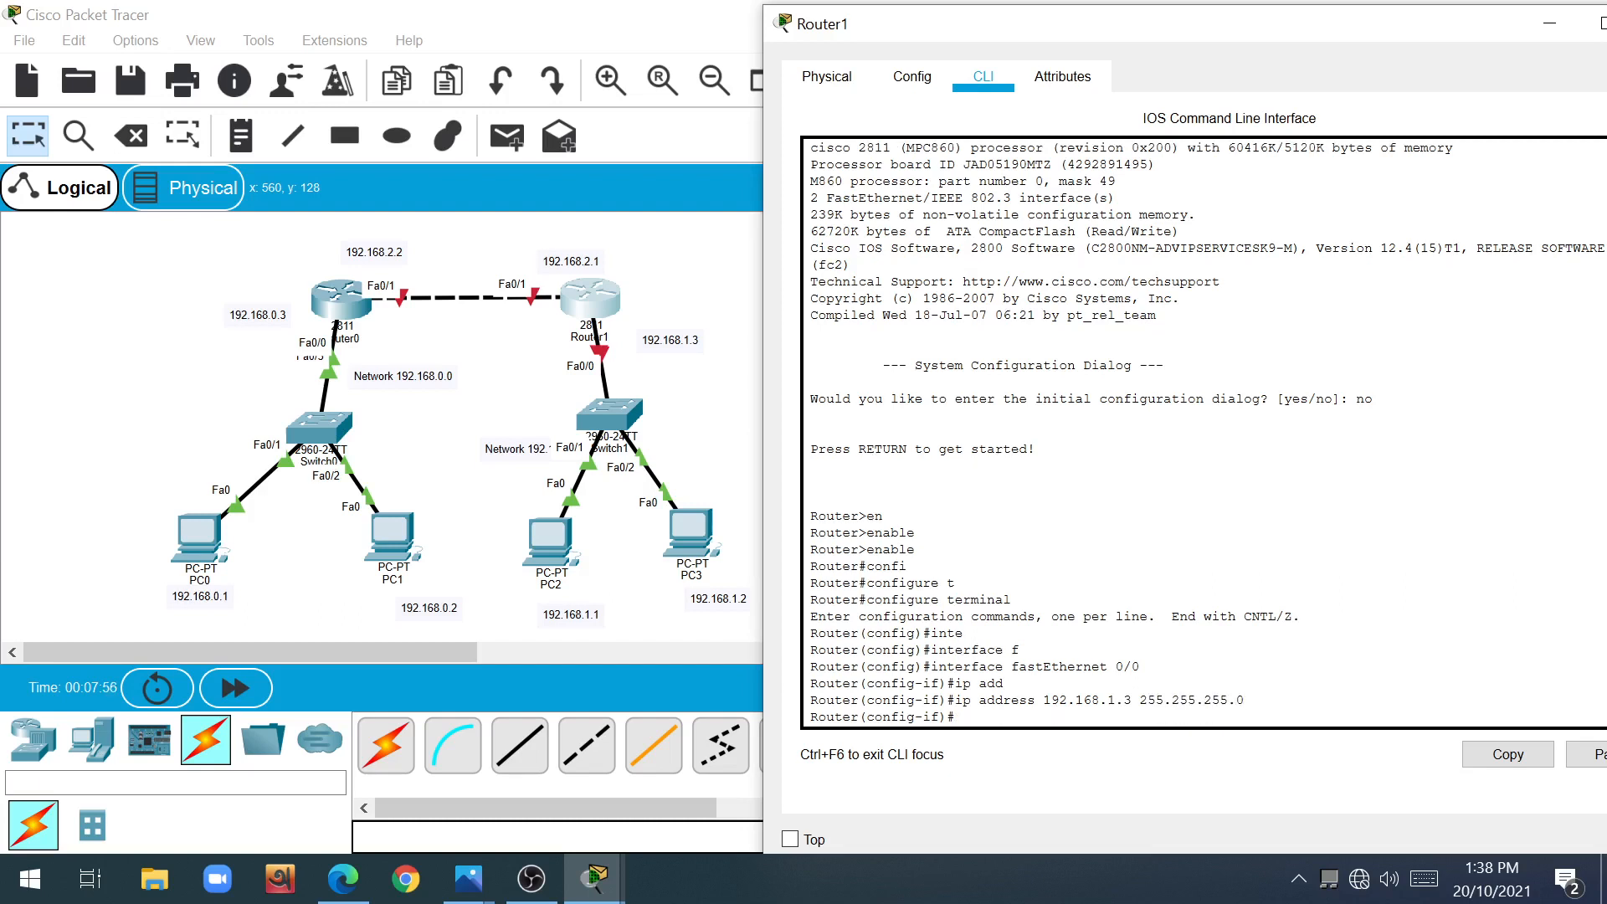
Step: Enable Router1's FastEthernet 0/0 with no shutdown and exit to global configuration mode
text(no sh)
key(Tab)
key(Return)
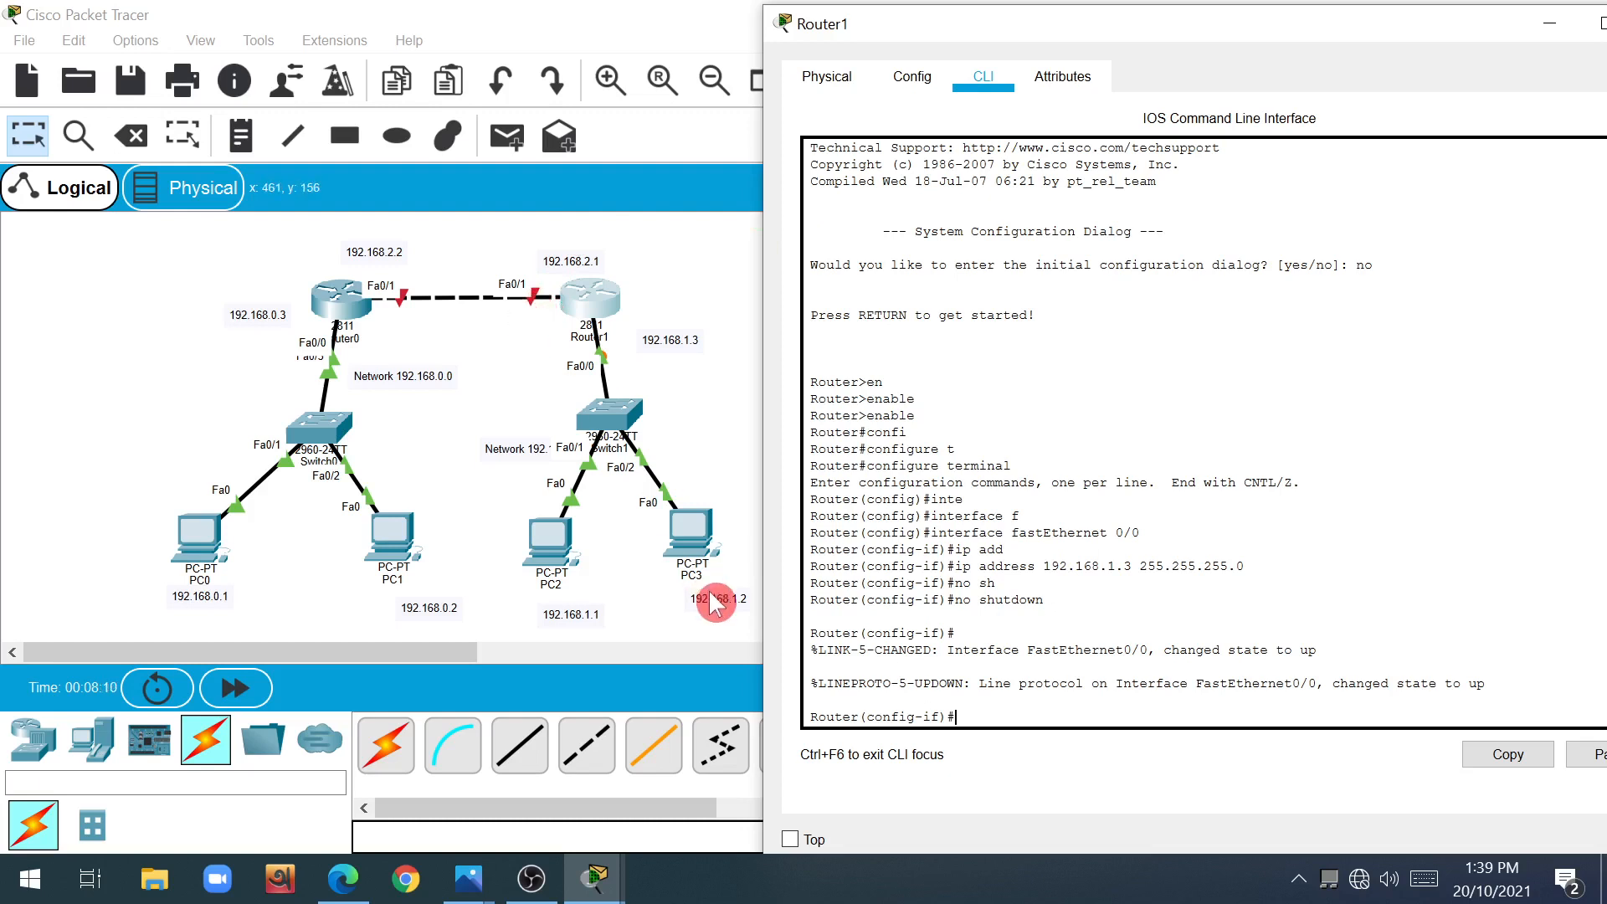
text(exit)
key(Return)
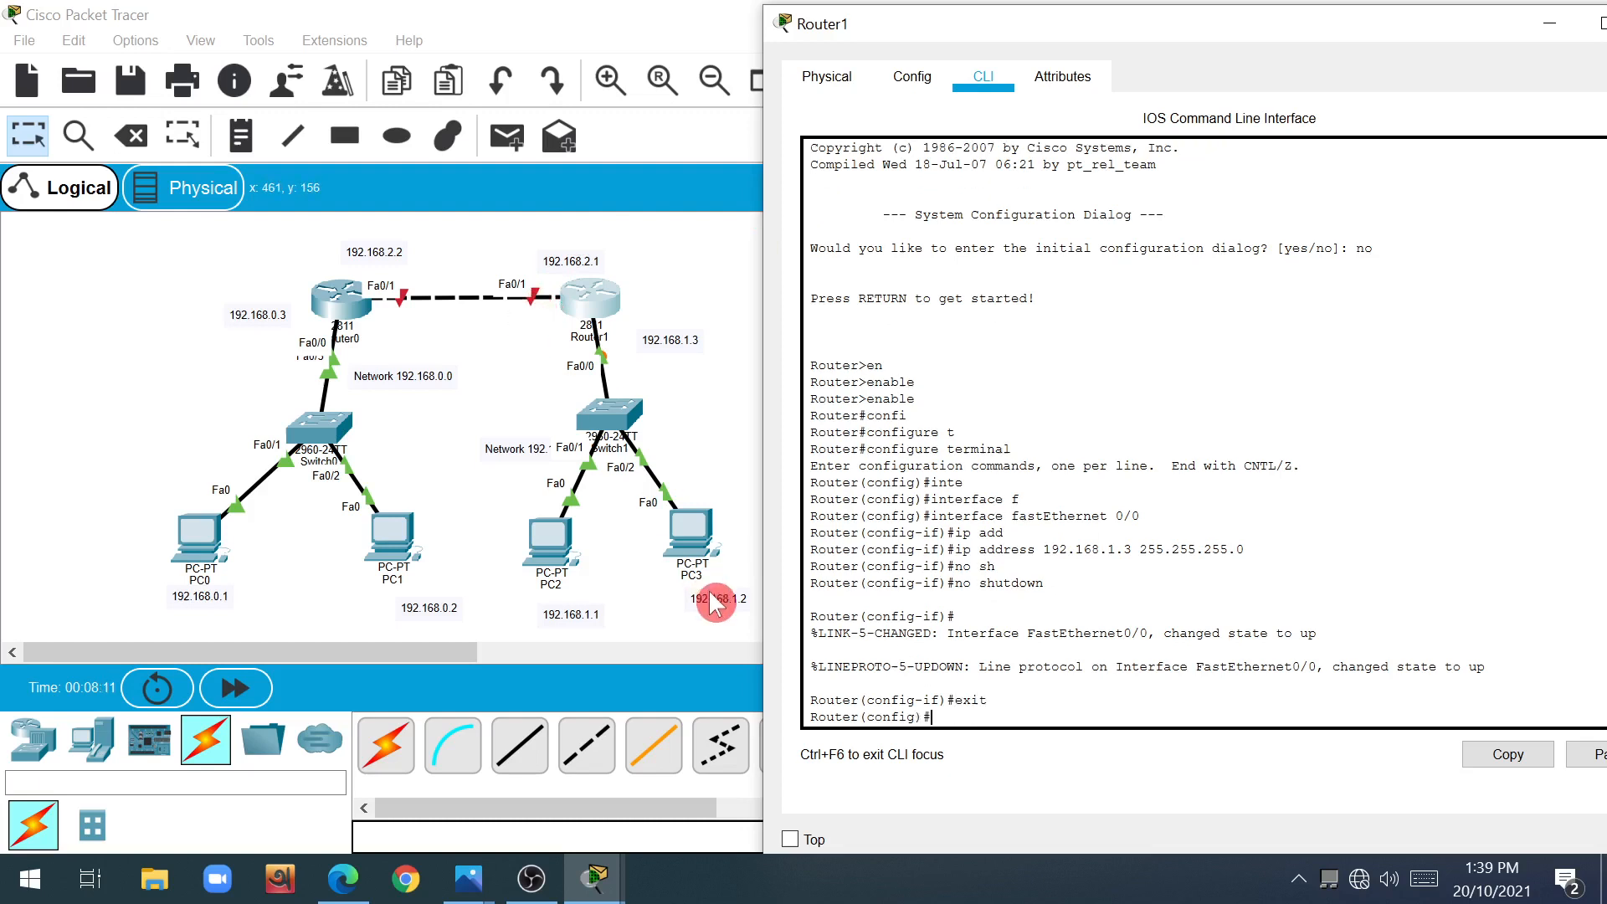
Step: Enter interface configuration mode for FastEthernet 0/1 on Router1
text(c)
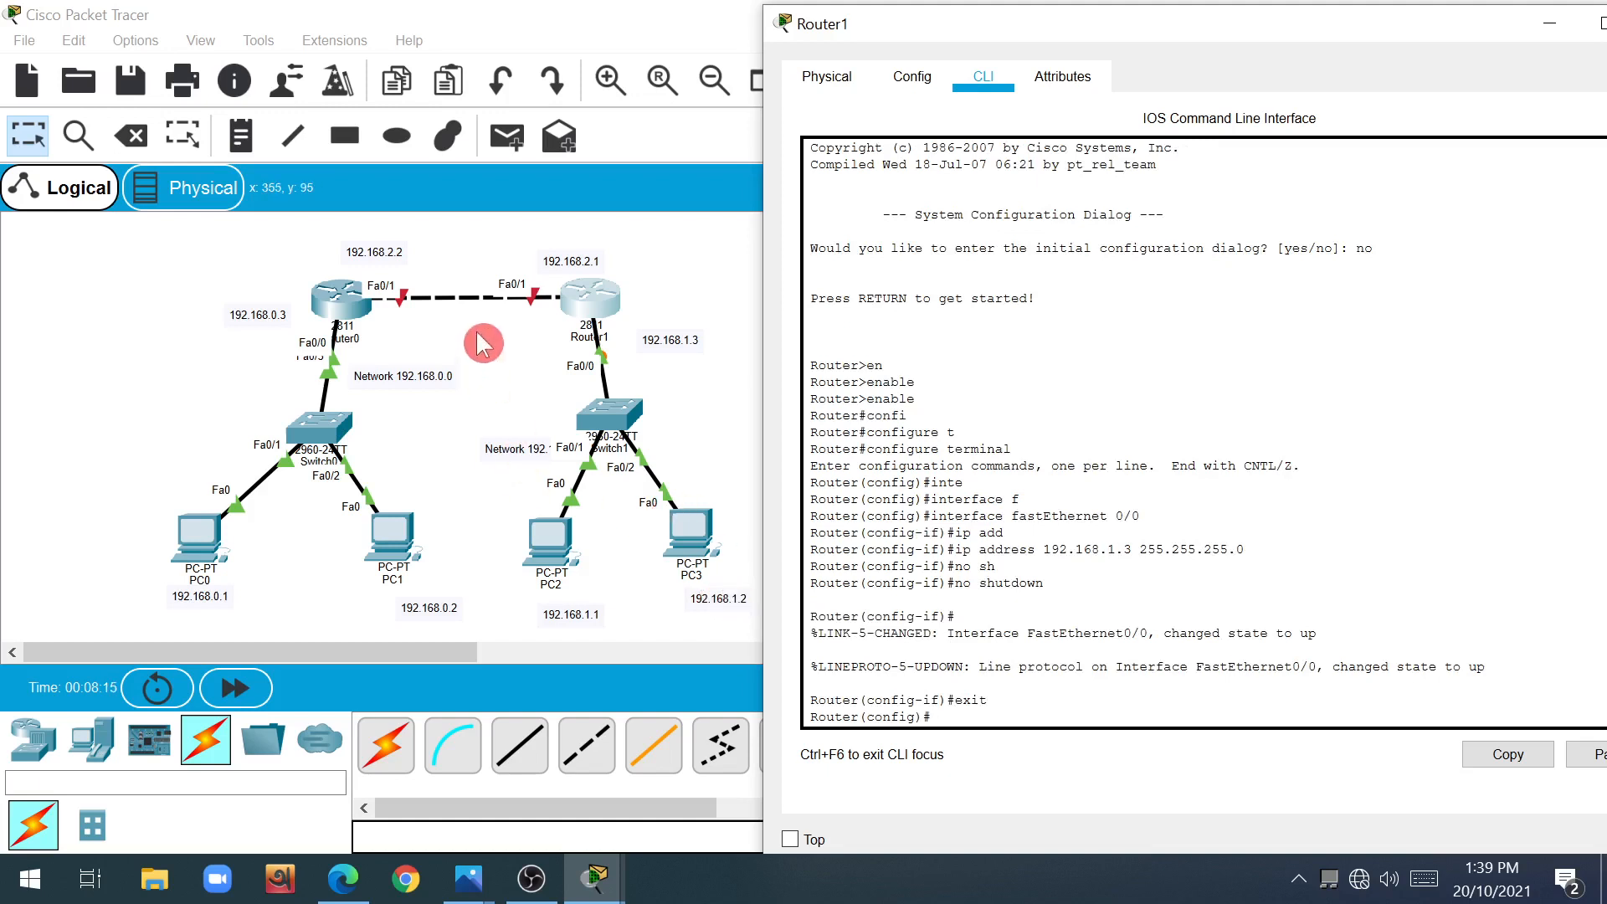
text(int)
key(Tab)
text(f)
key(Tab)
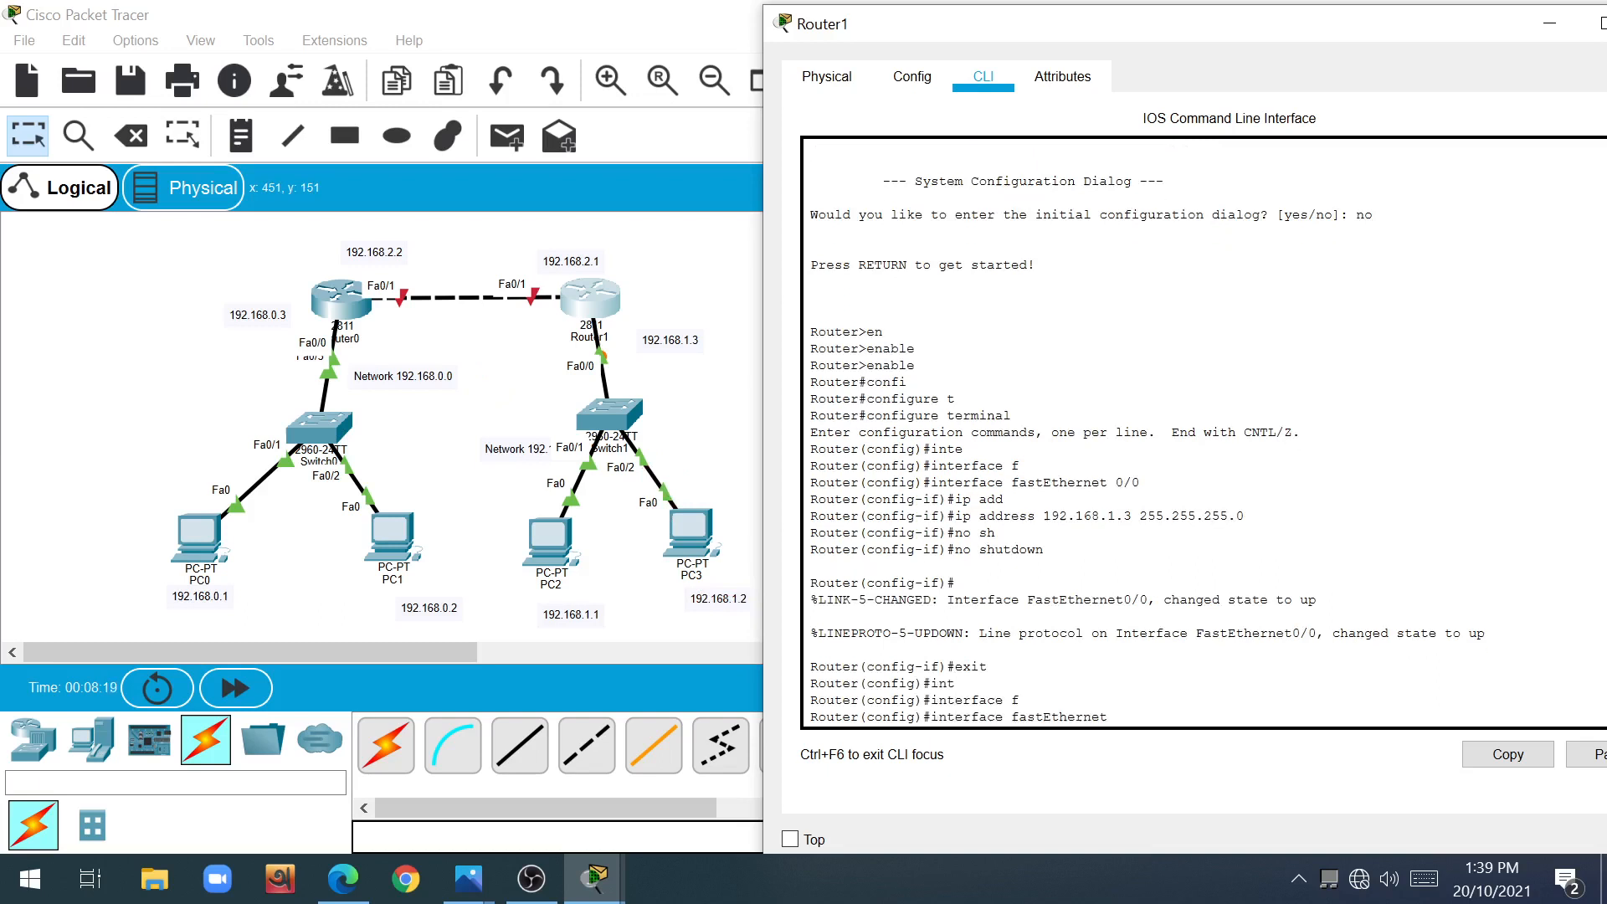
text(0/1)
key(Return)
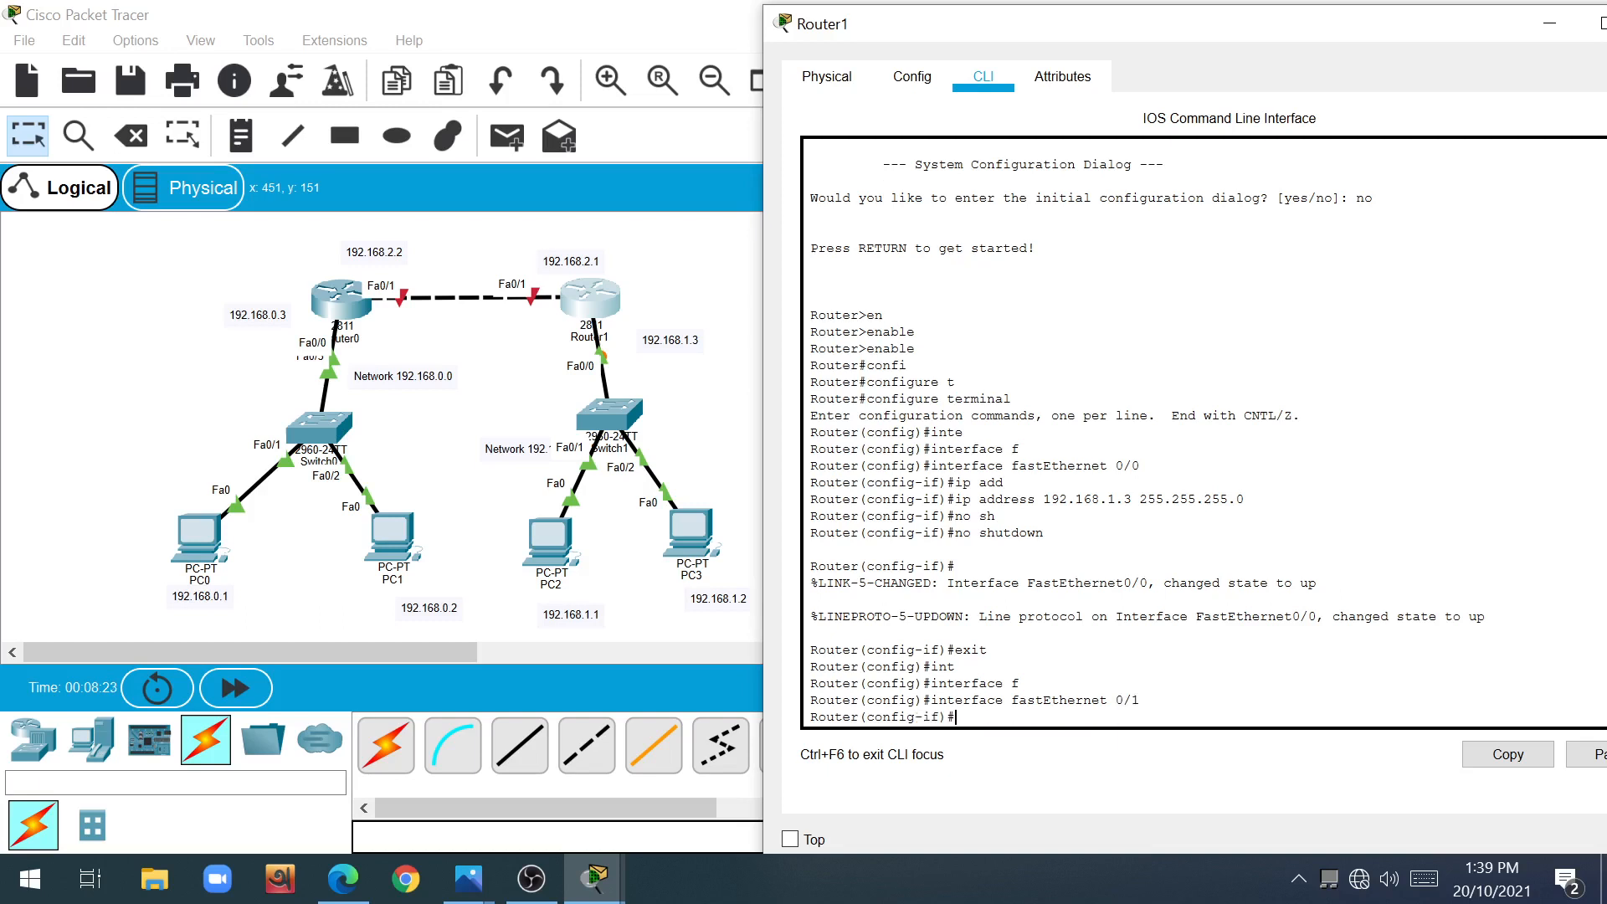
Step: Assign IP address 192.168.2.1 with mask 255.255.255.0 to Router1's FastEthernet 0/1
text(ip add)
key(Tab)
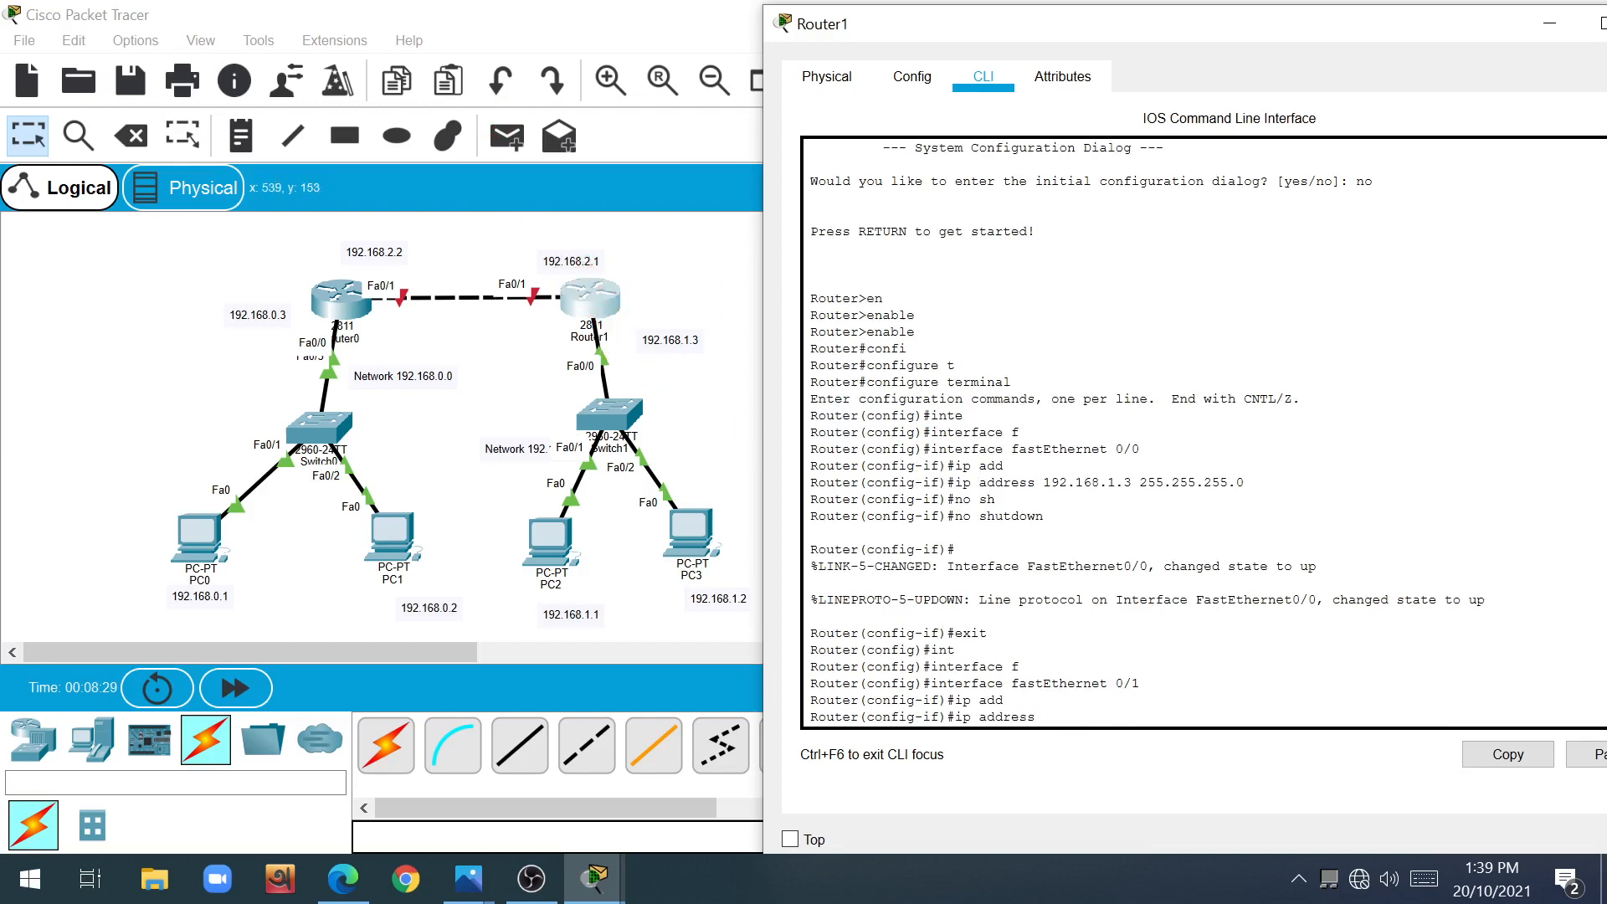
click(1009, 728)
text(192.168.2.1 255.255.255.0)
key(Return)
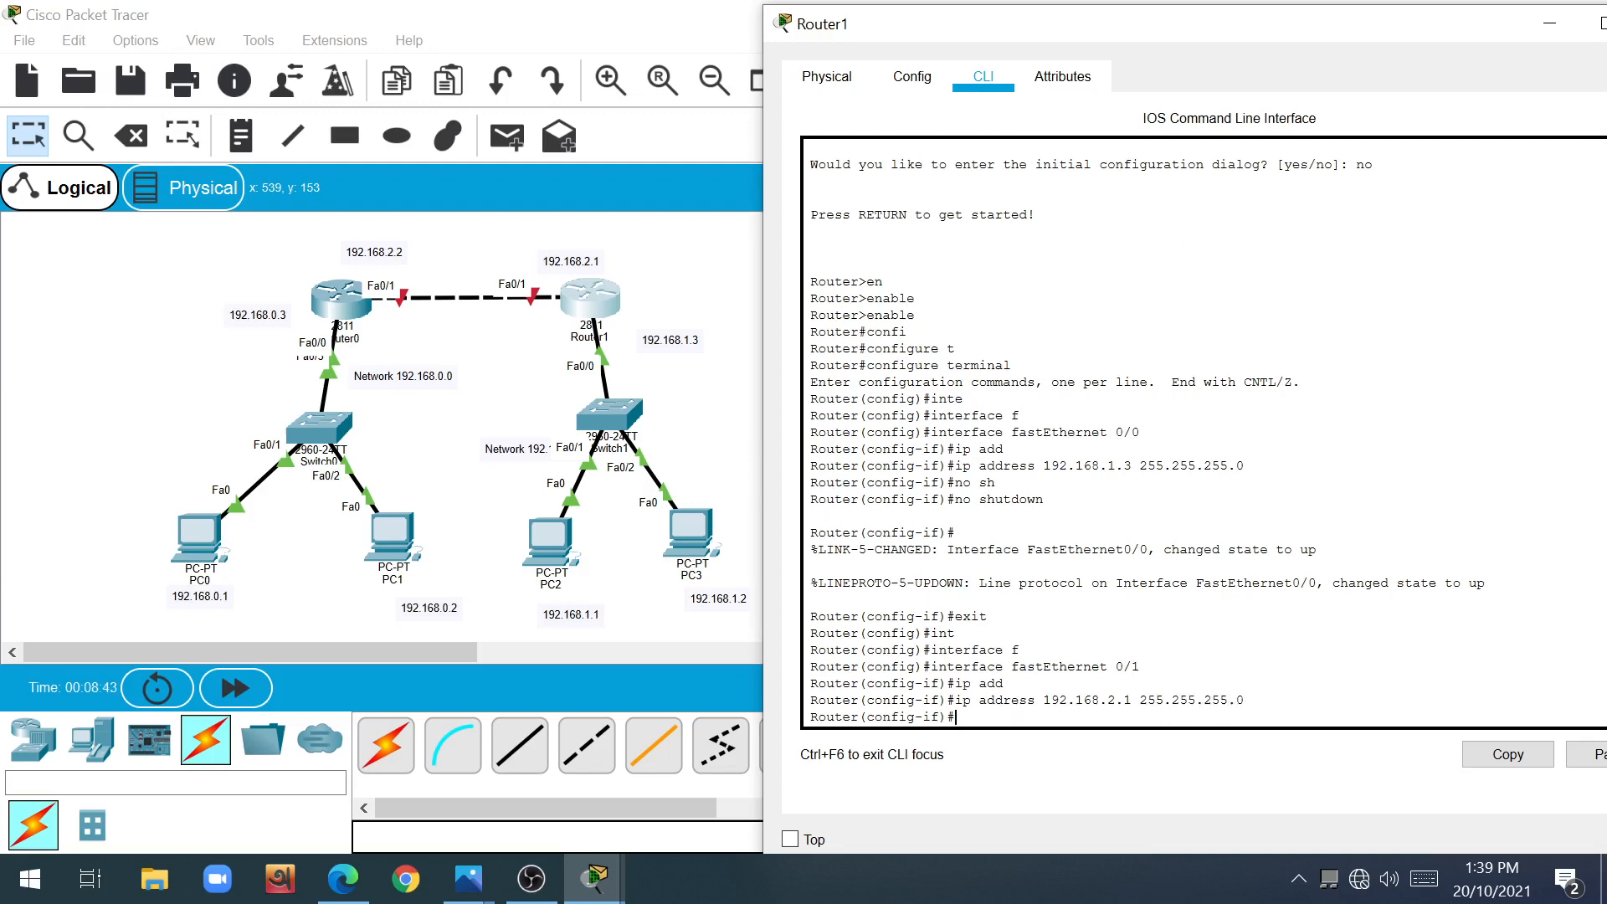
Step: Enable Router1's FastEthernet 0/1 with no shutdown
key(Tab)
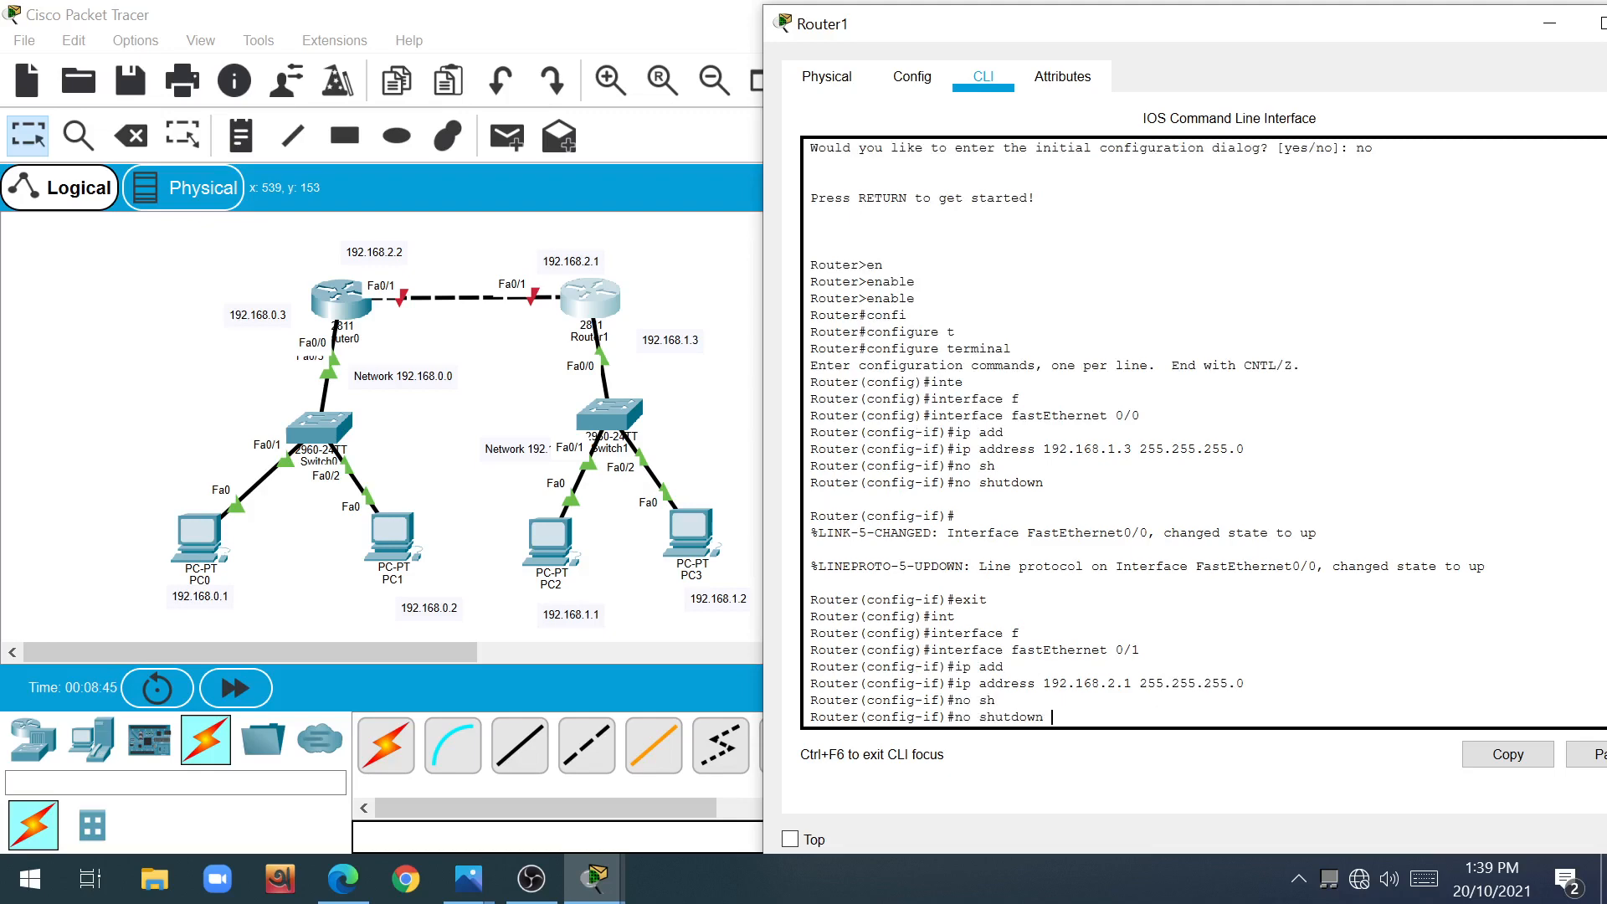
key(Return)
key(Return)
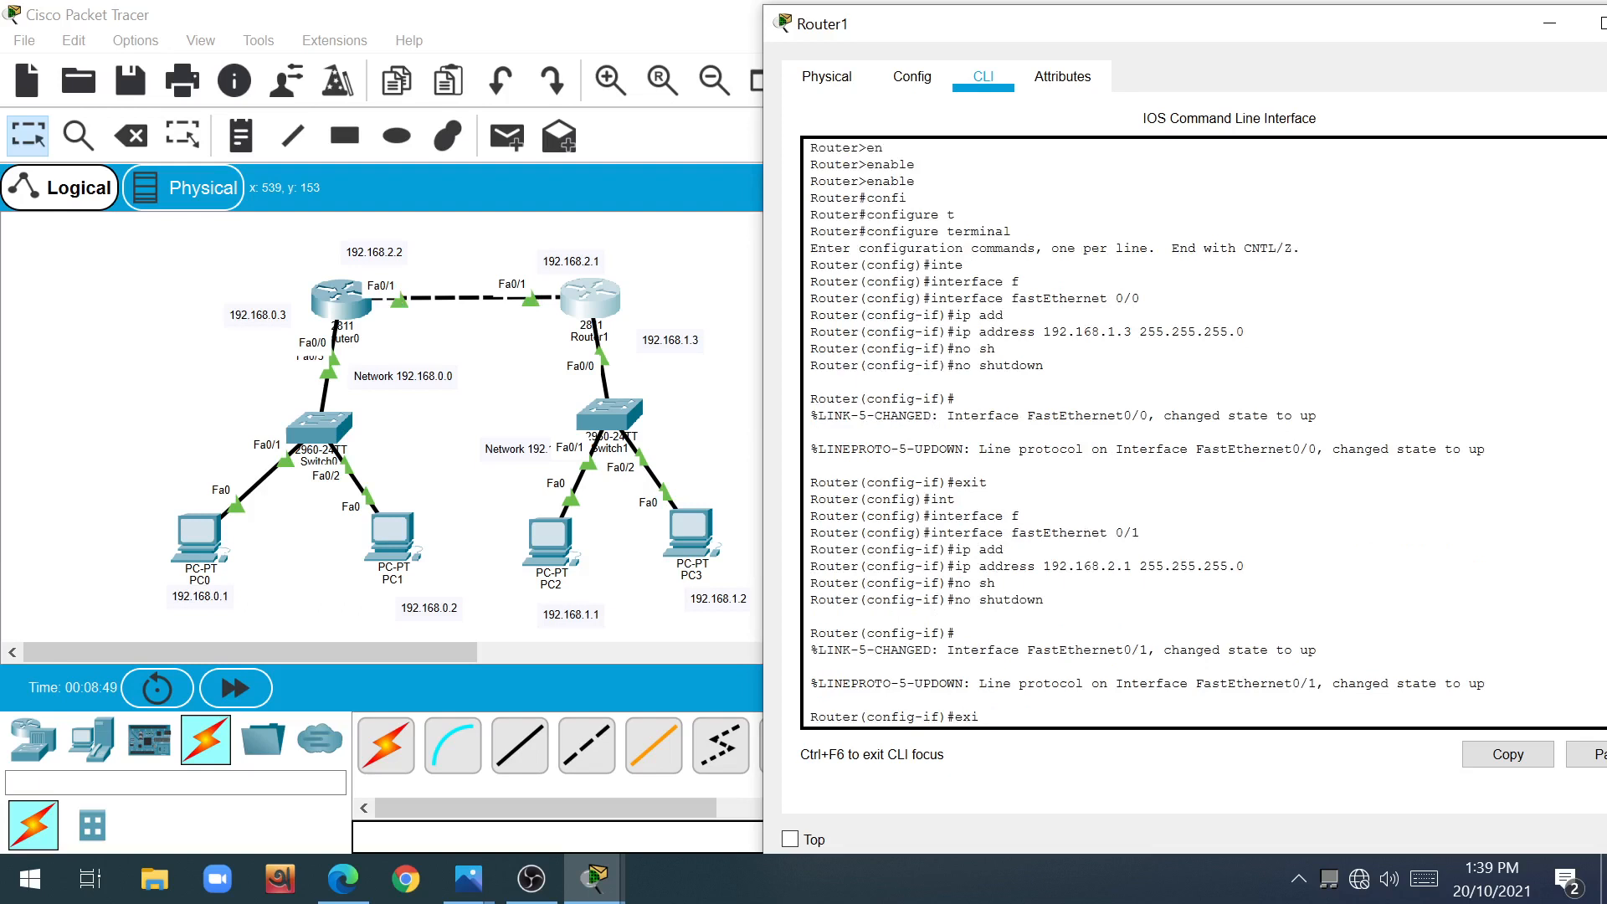
Step: Exit to privileged mode on Router1 and save its configuration with wr, closing the router's window
key(Return)
text(er(config)#ex)
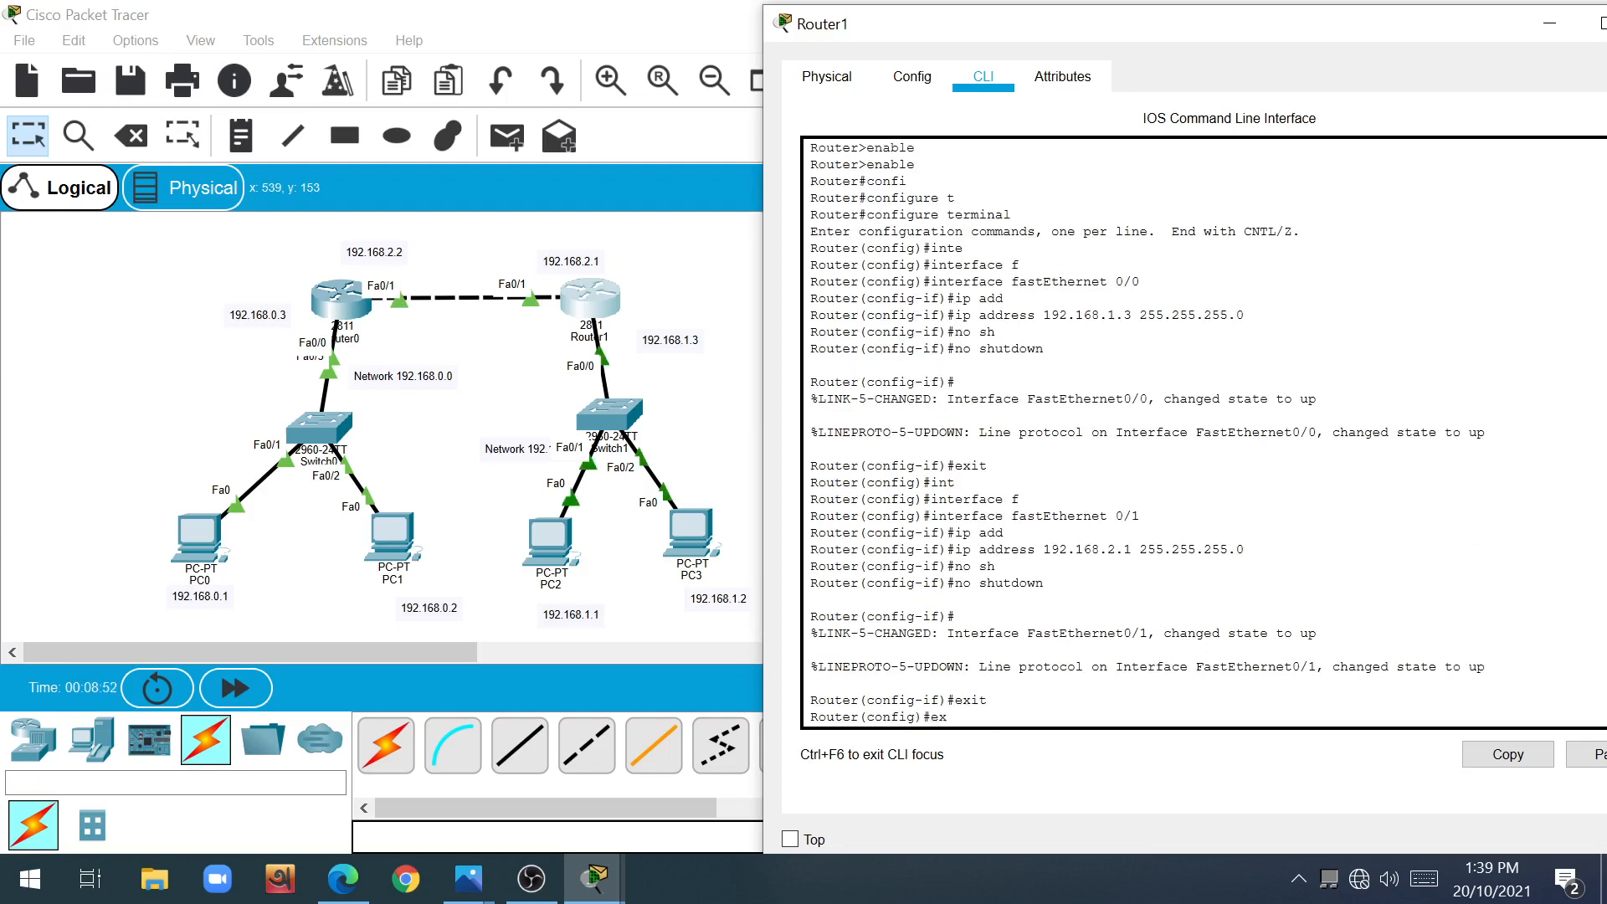
text(it)
key(Return)
key(Return)
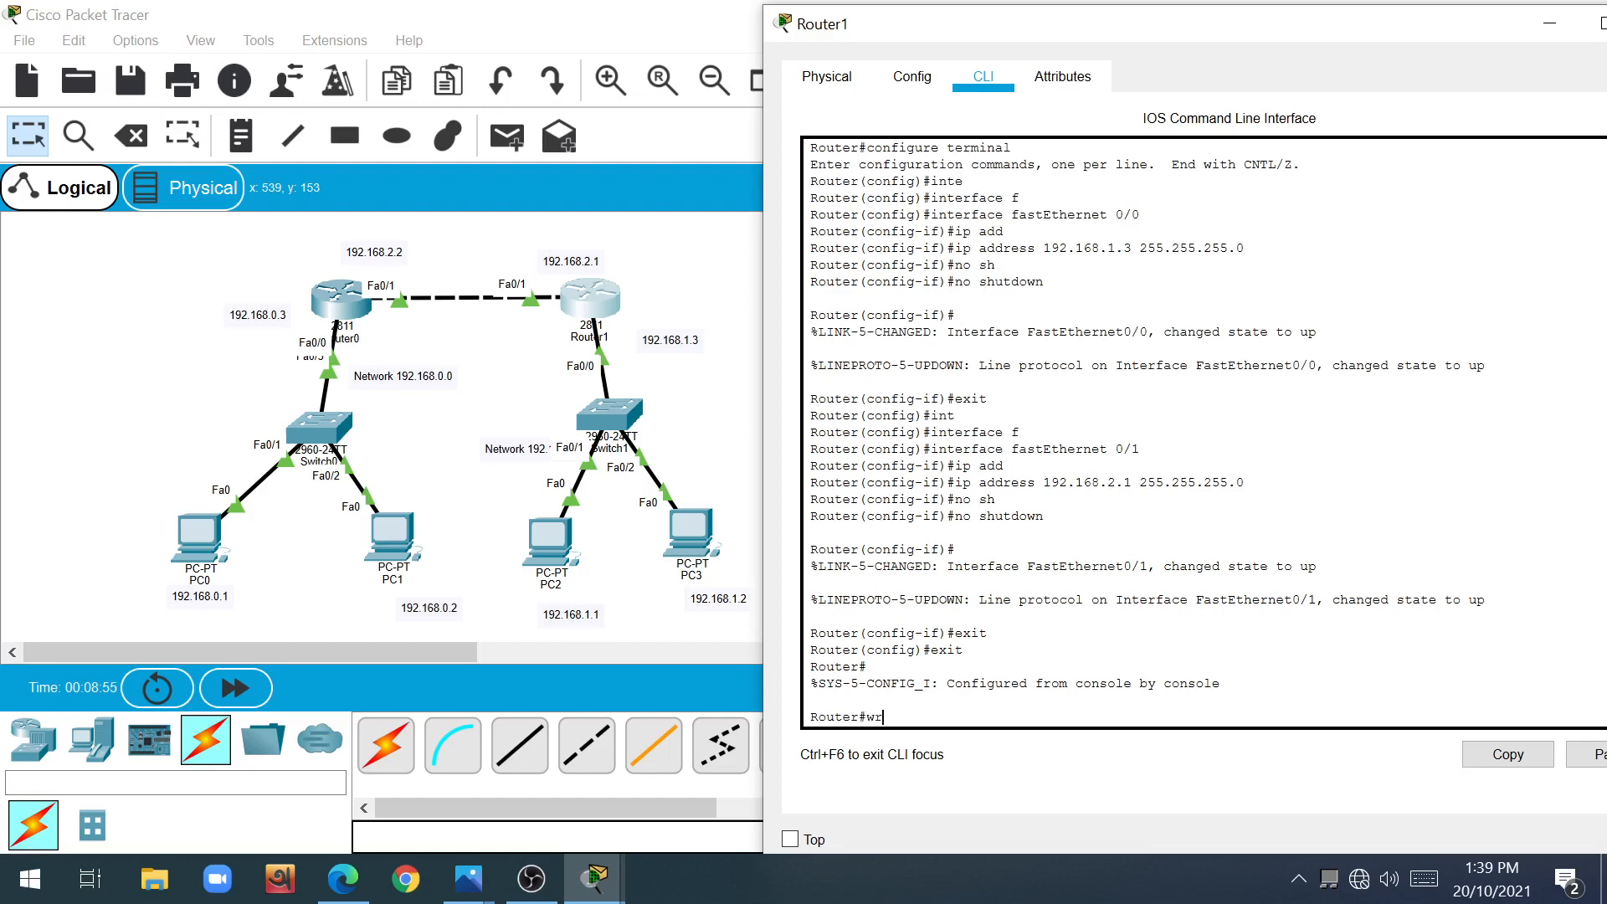
key(Return)
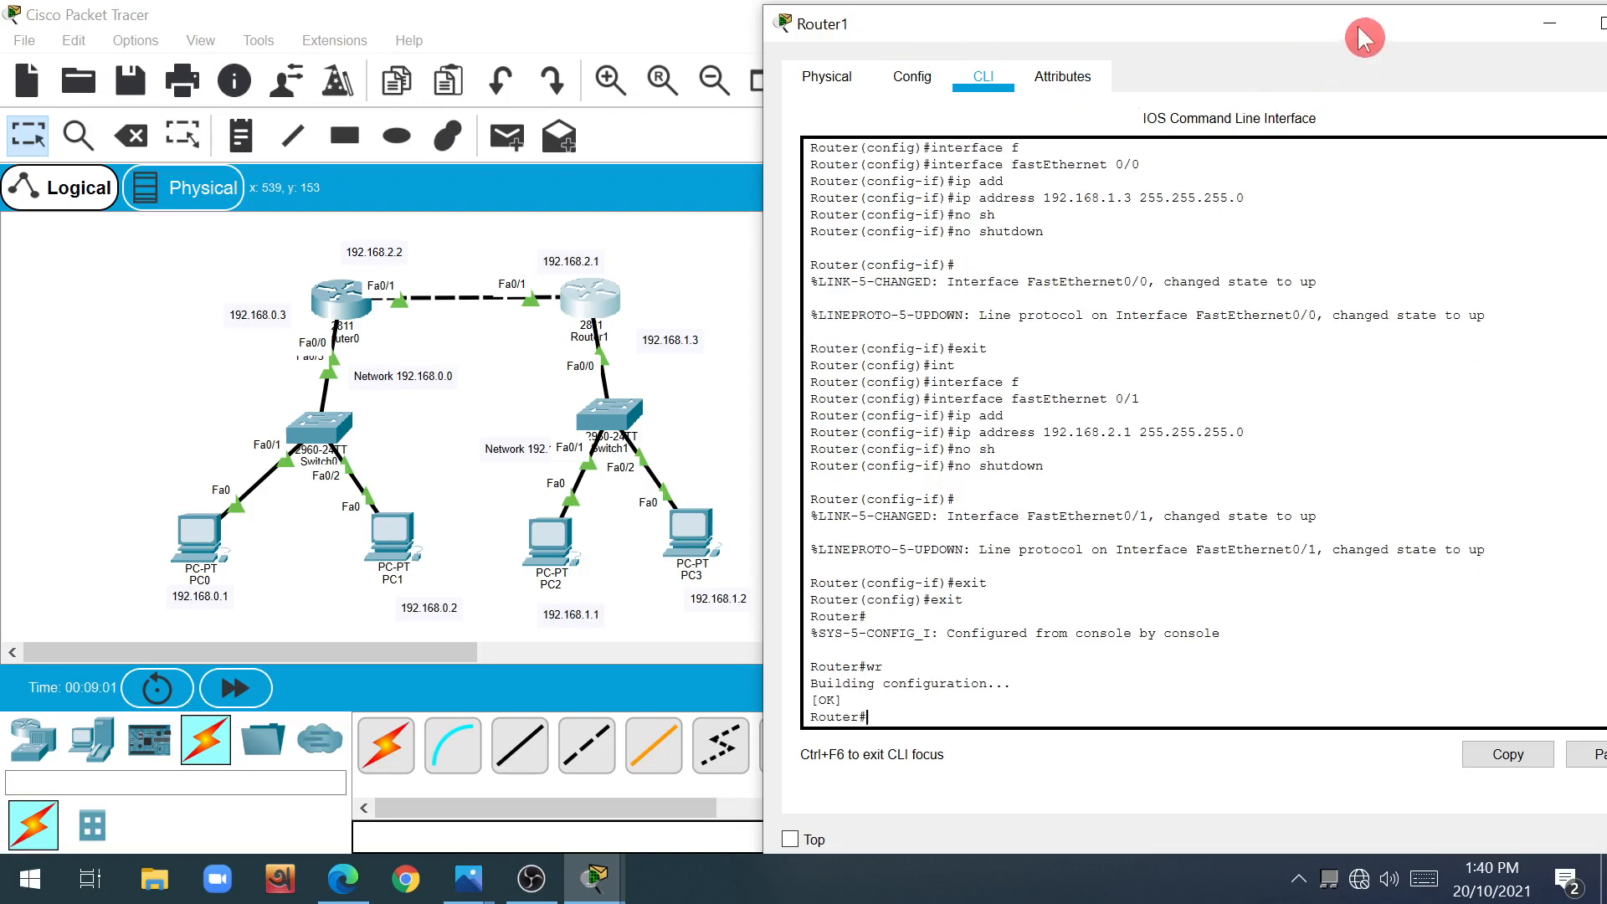
drag(1231, 40, 1136, 49)
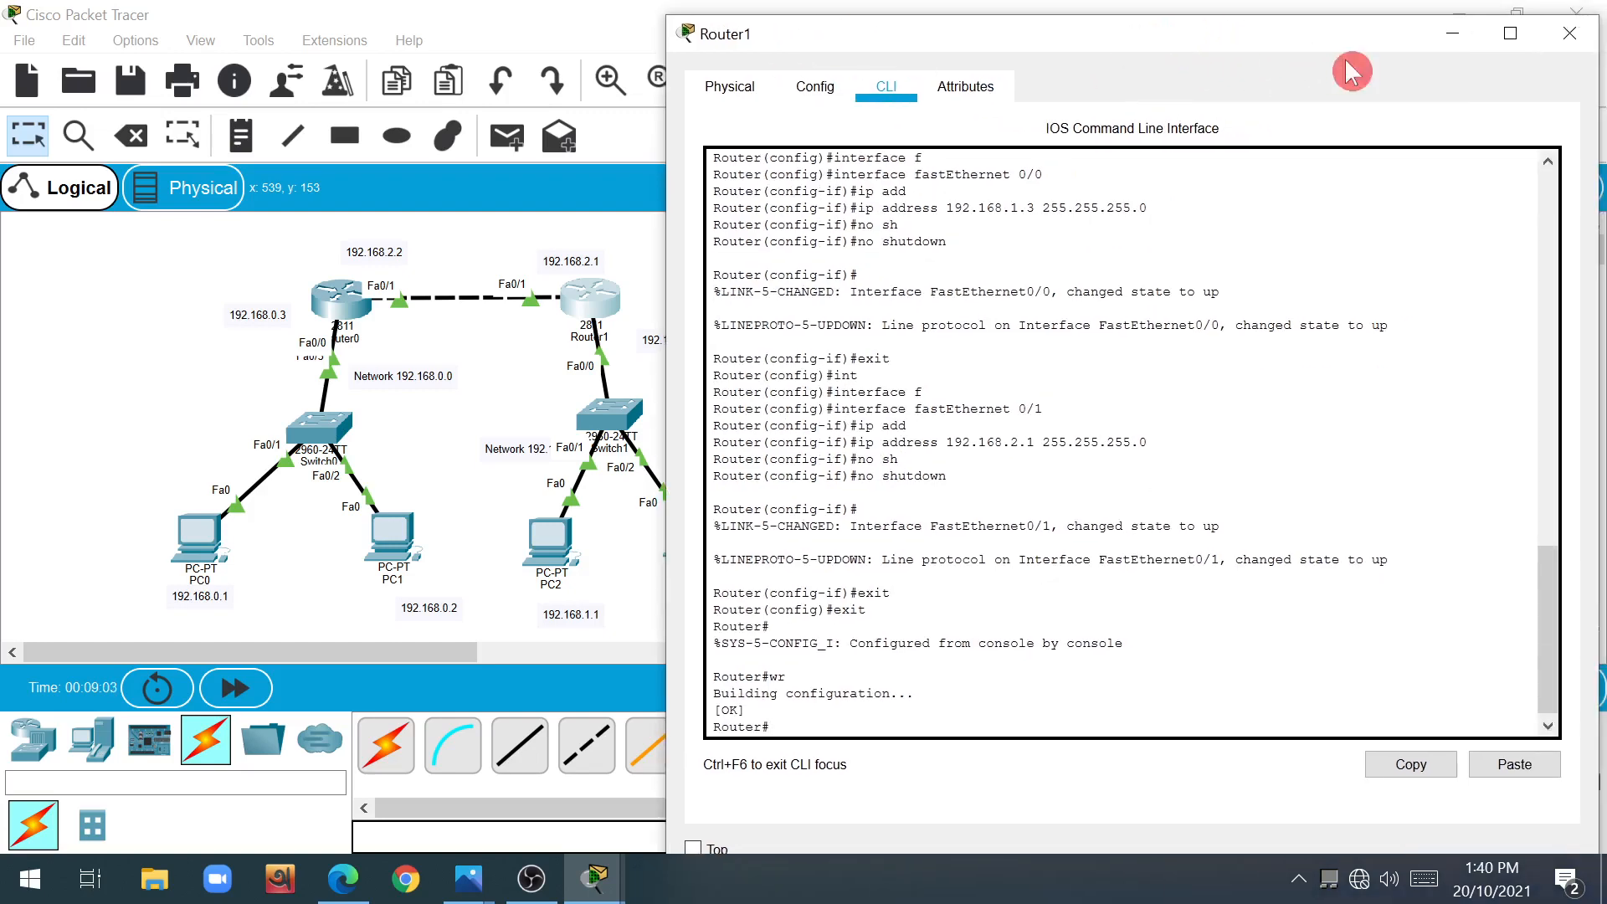
click(1570, 33)
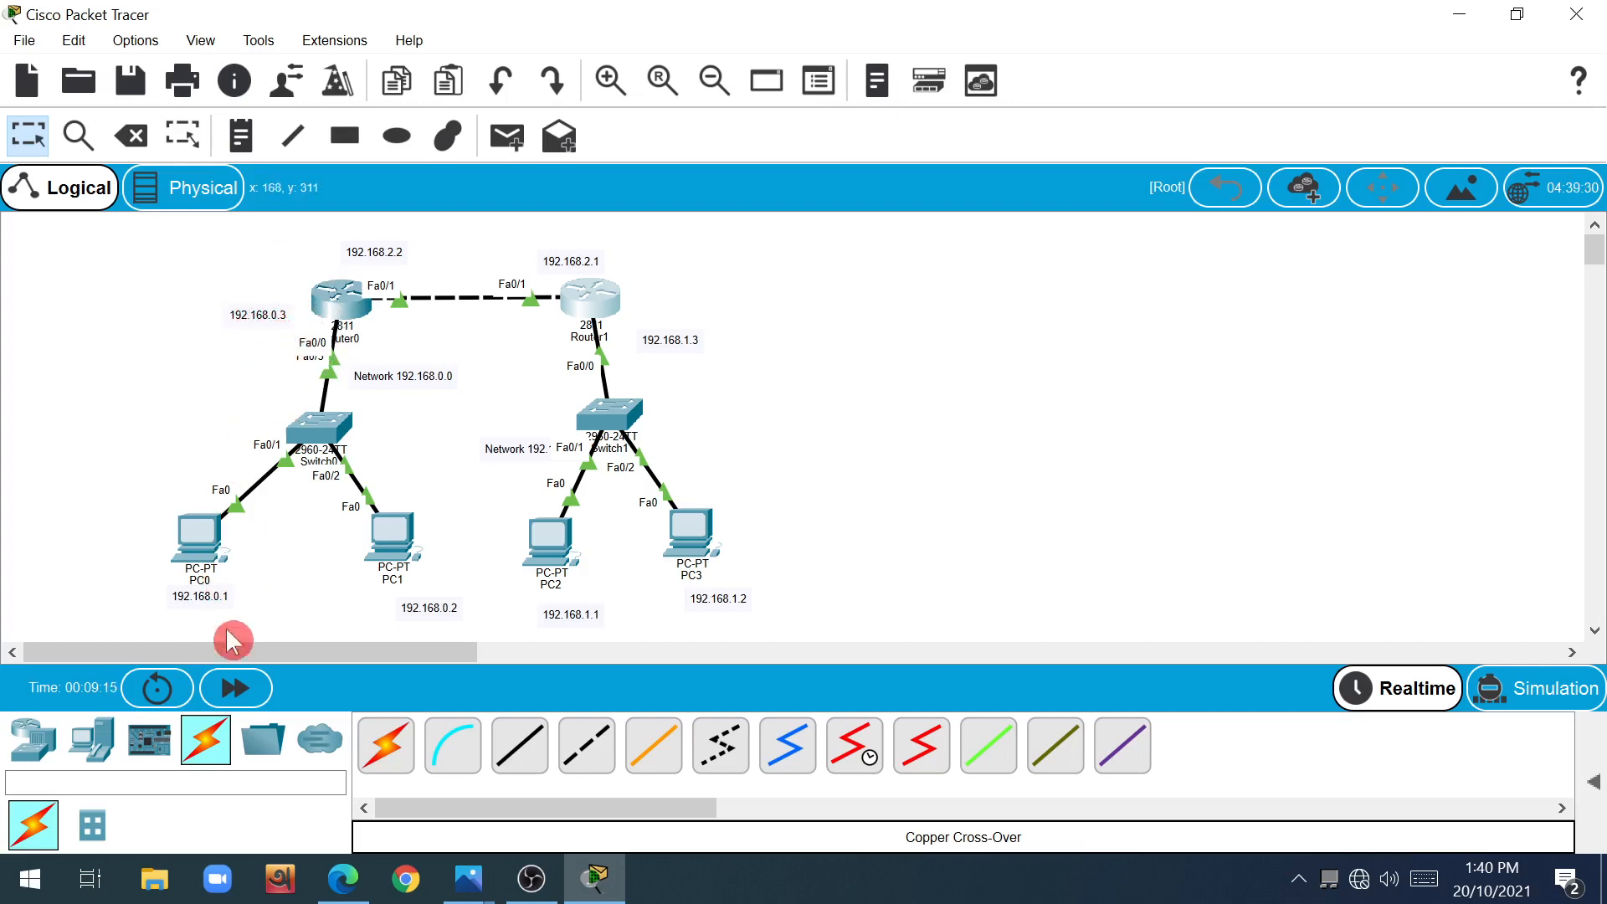
Step: Give PC0 the static IP address 192.168.0.1 with subnet mask 255.255.255.0
click(197, 540)
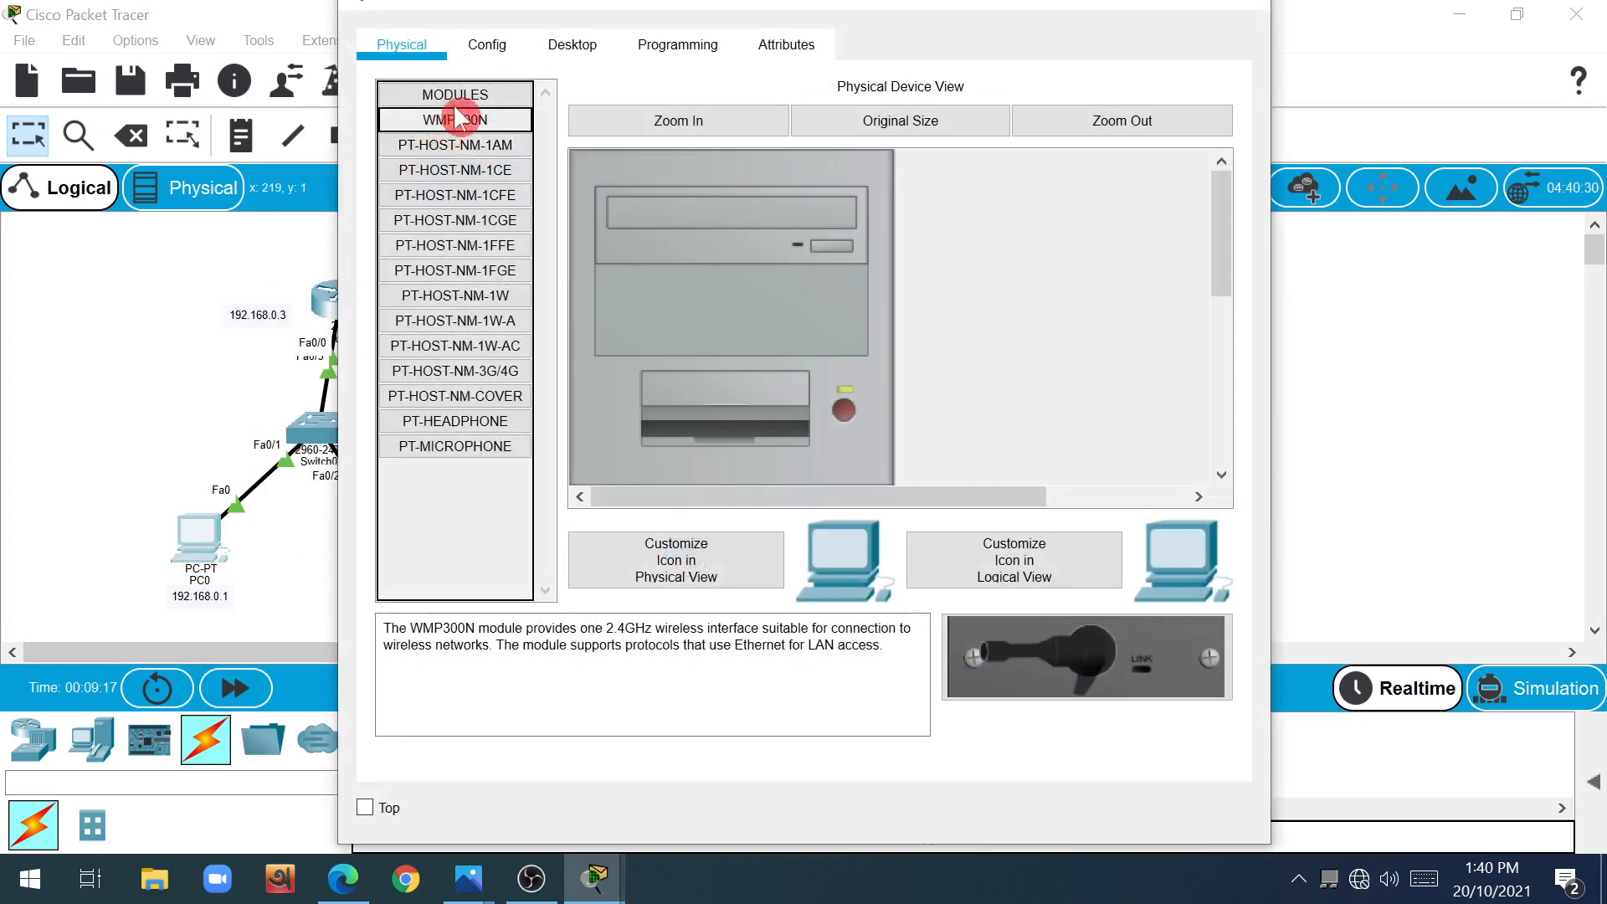
click(574, 48)
click(517, 215)
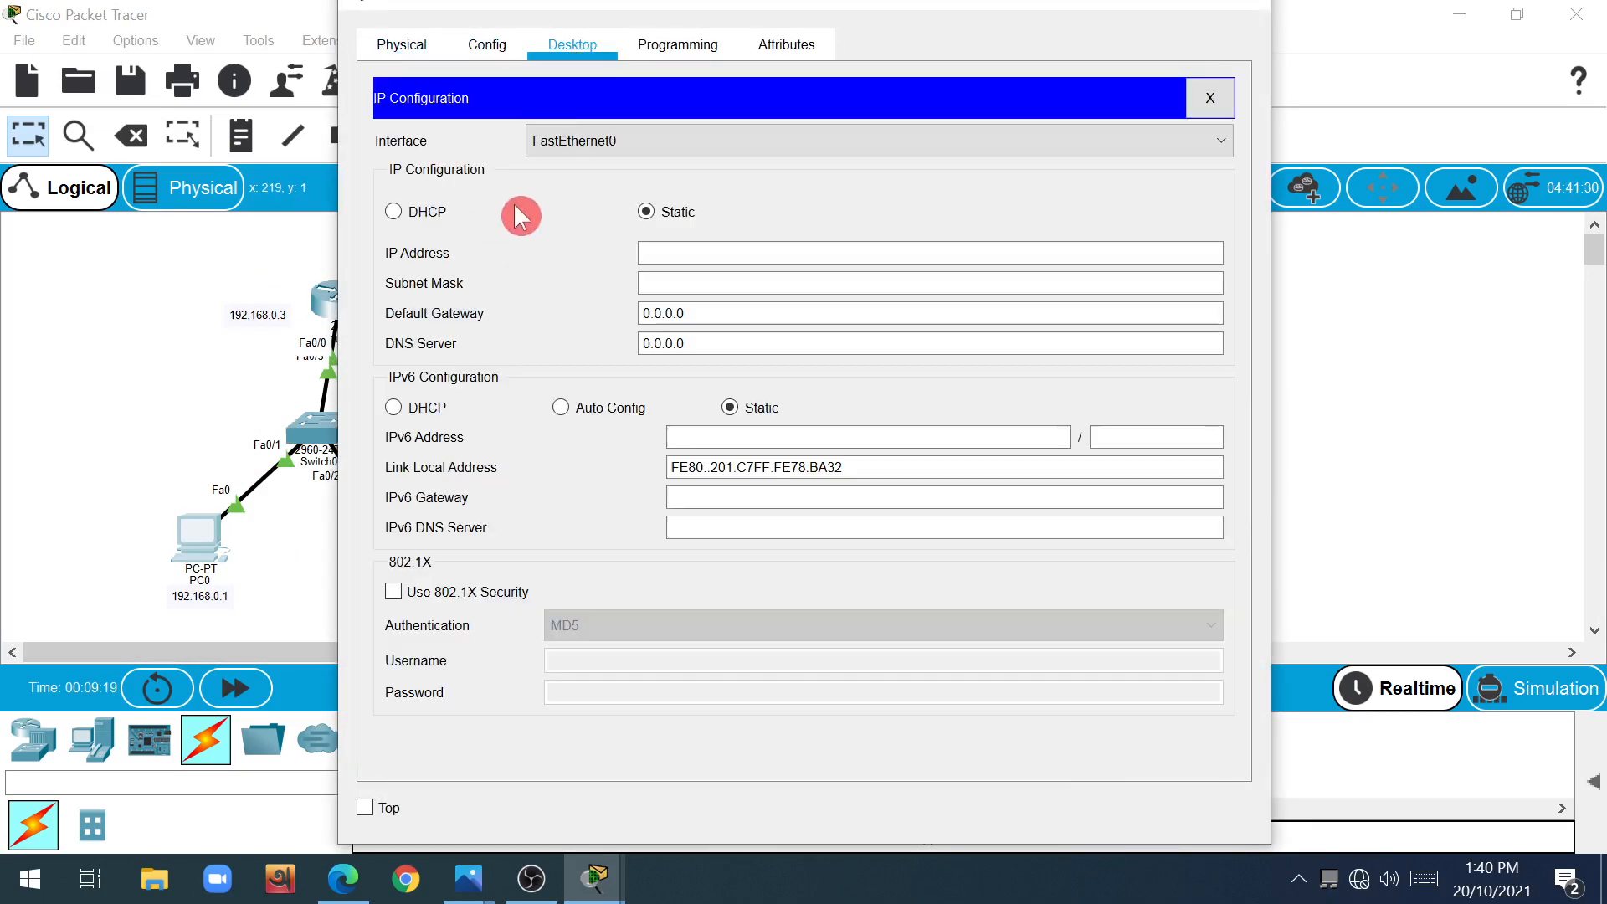
click(775, 253)
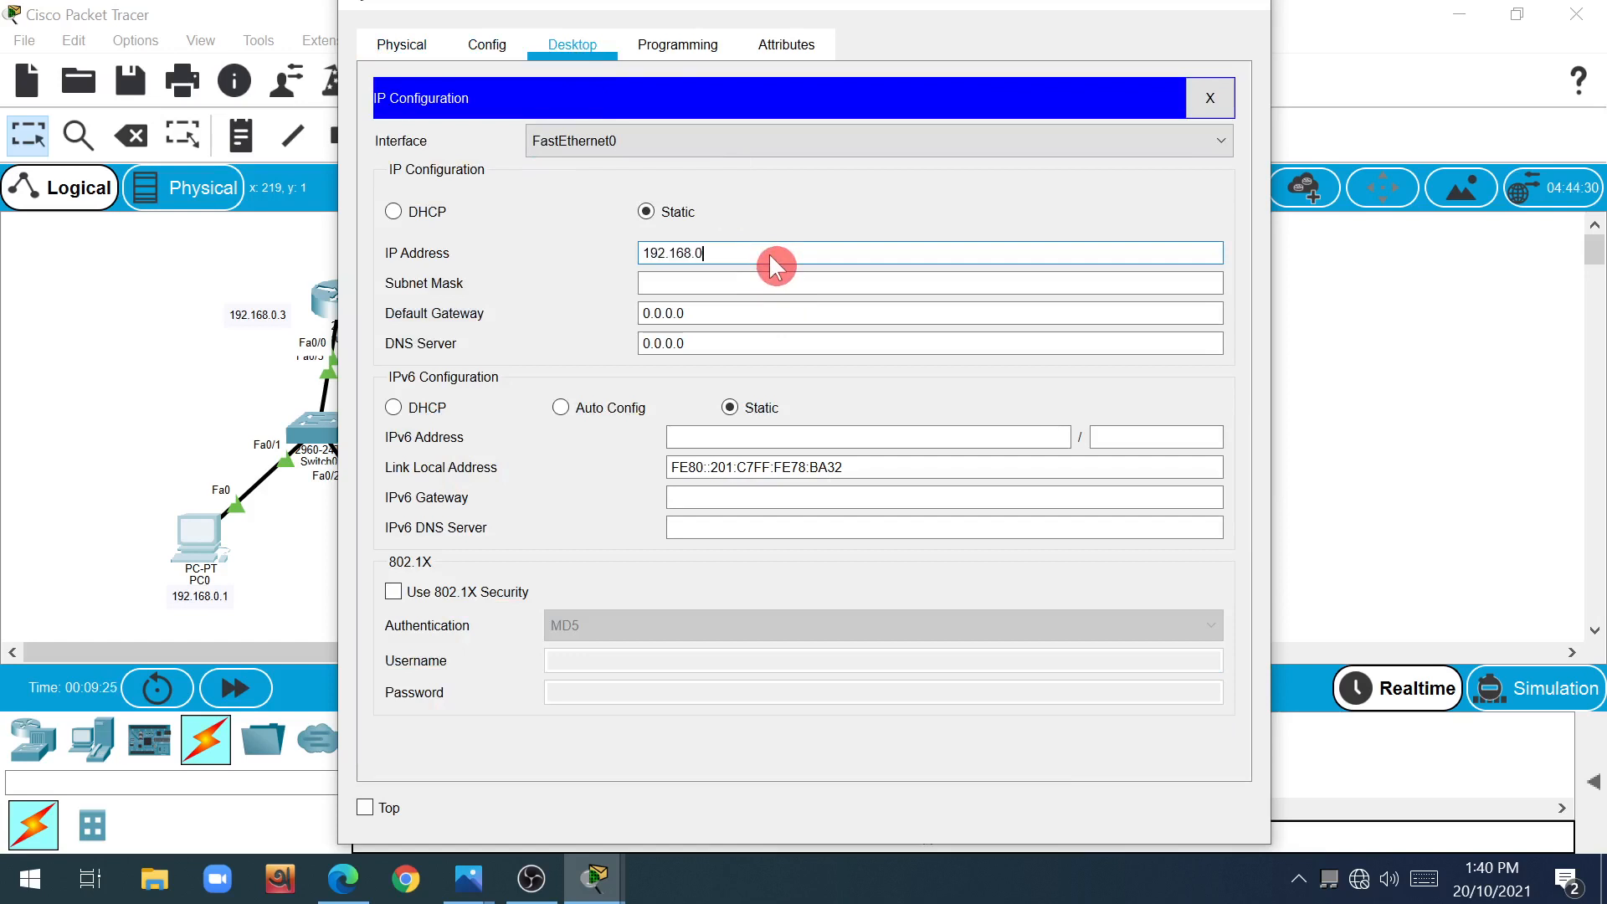
text(192.168.0.1)
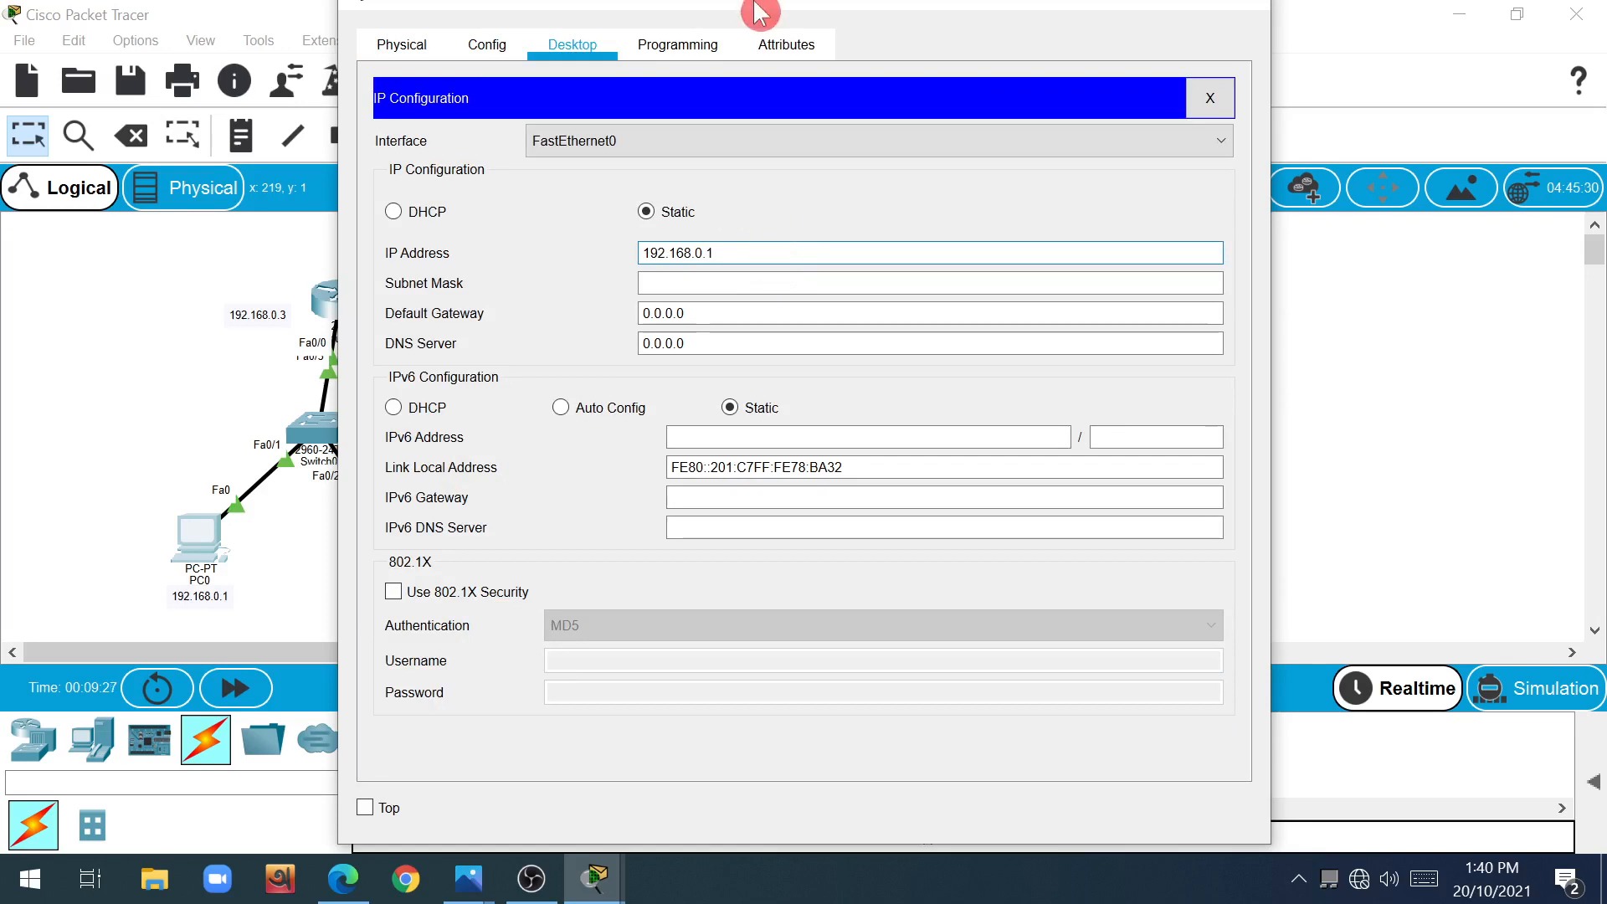
drag(718, 254, 641, 254)
key(ctrl+c)
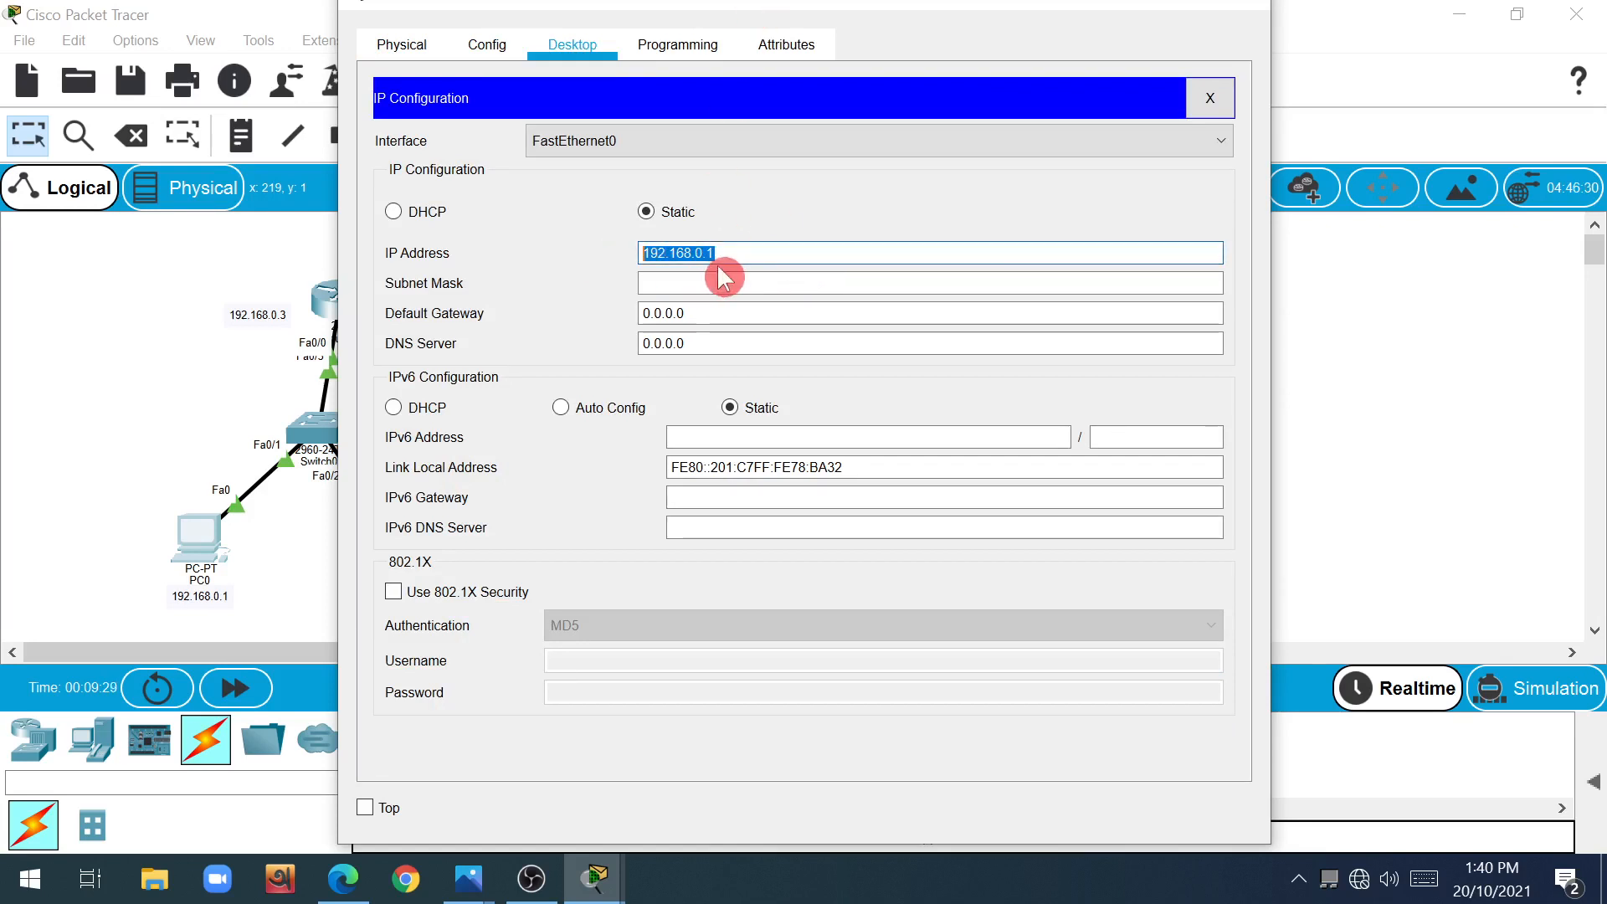
click(718, 288)
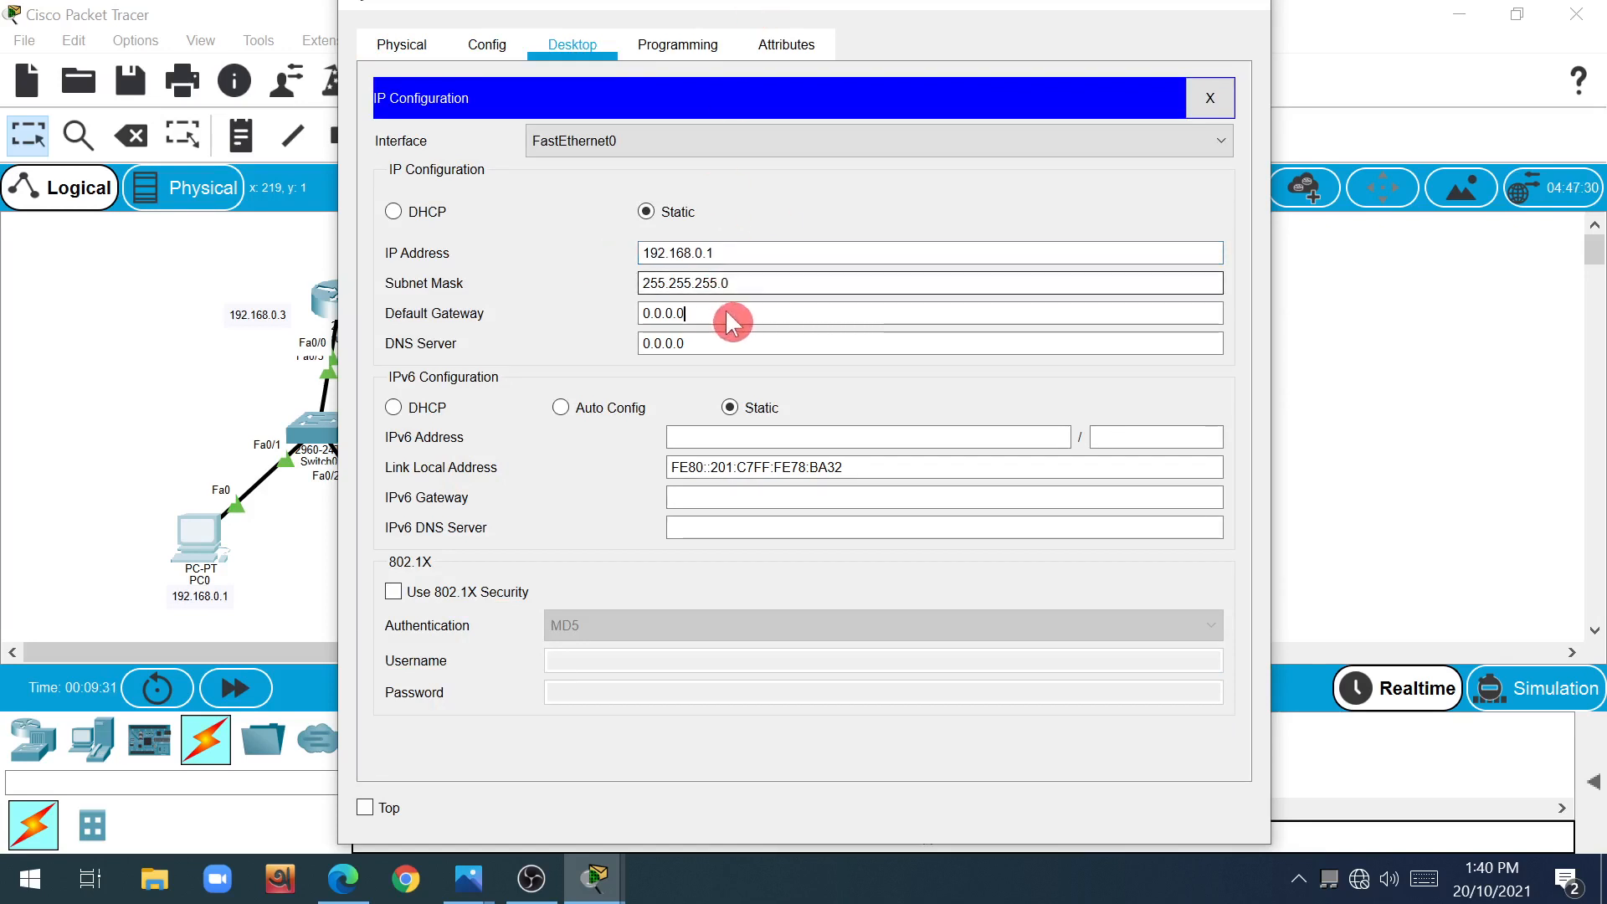
Step: Set PC0's default gateway to 192.168.0.3 and close its window
drag(727, 314, 520, 303)
key(BackSpace)
text(192.168.0.1)
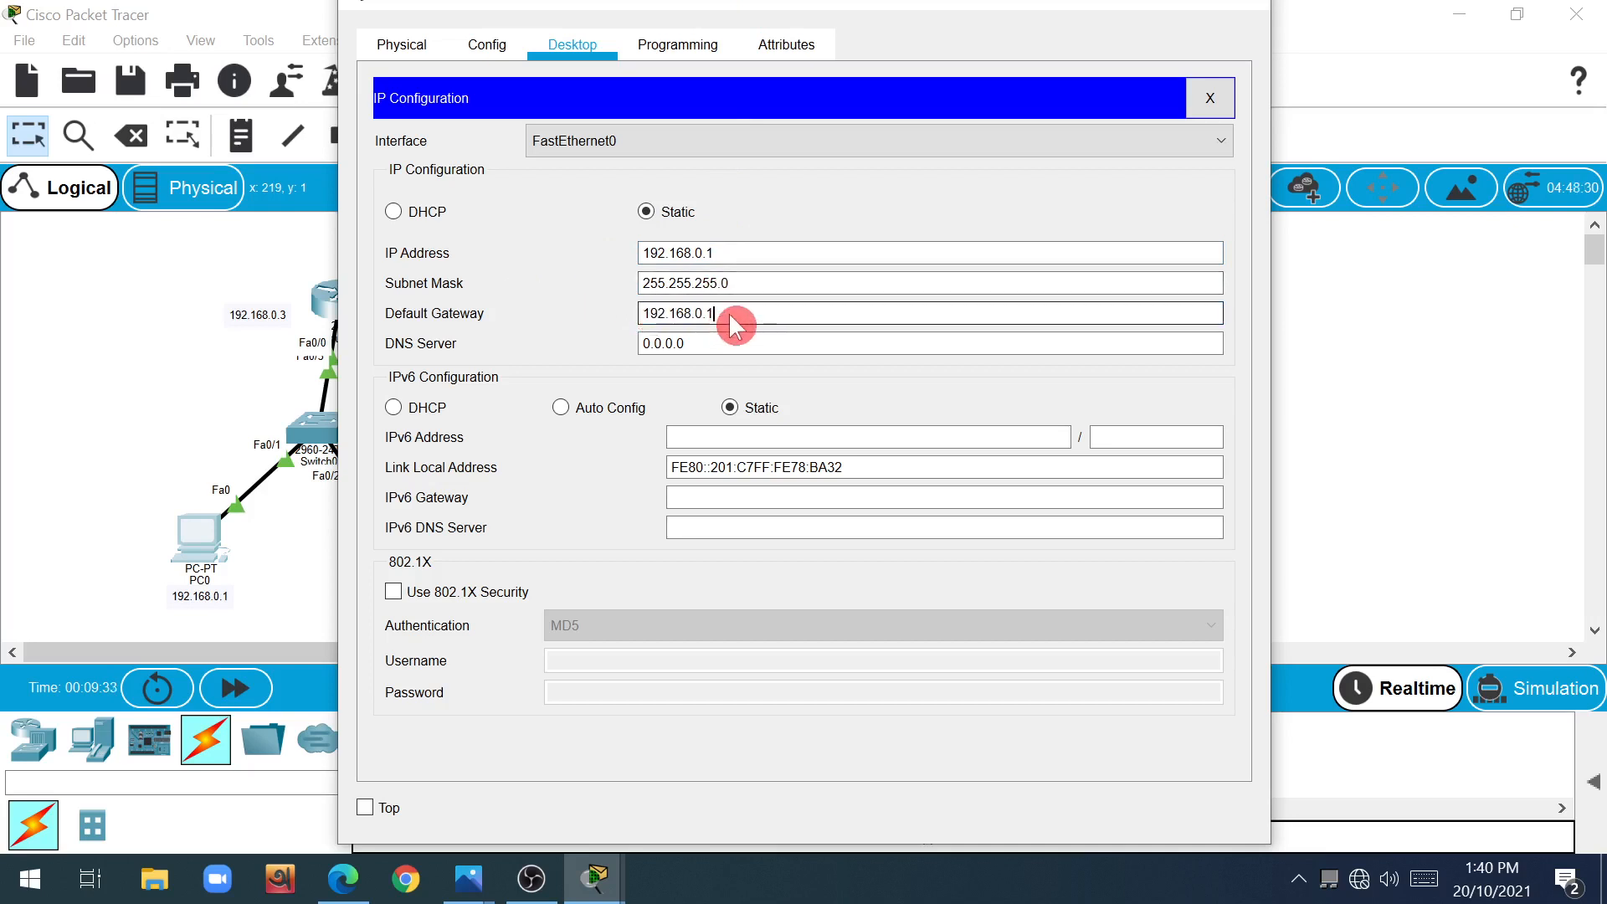
key(BackSpace)
text(3)
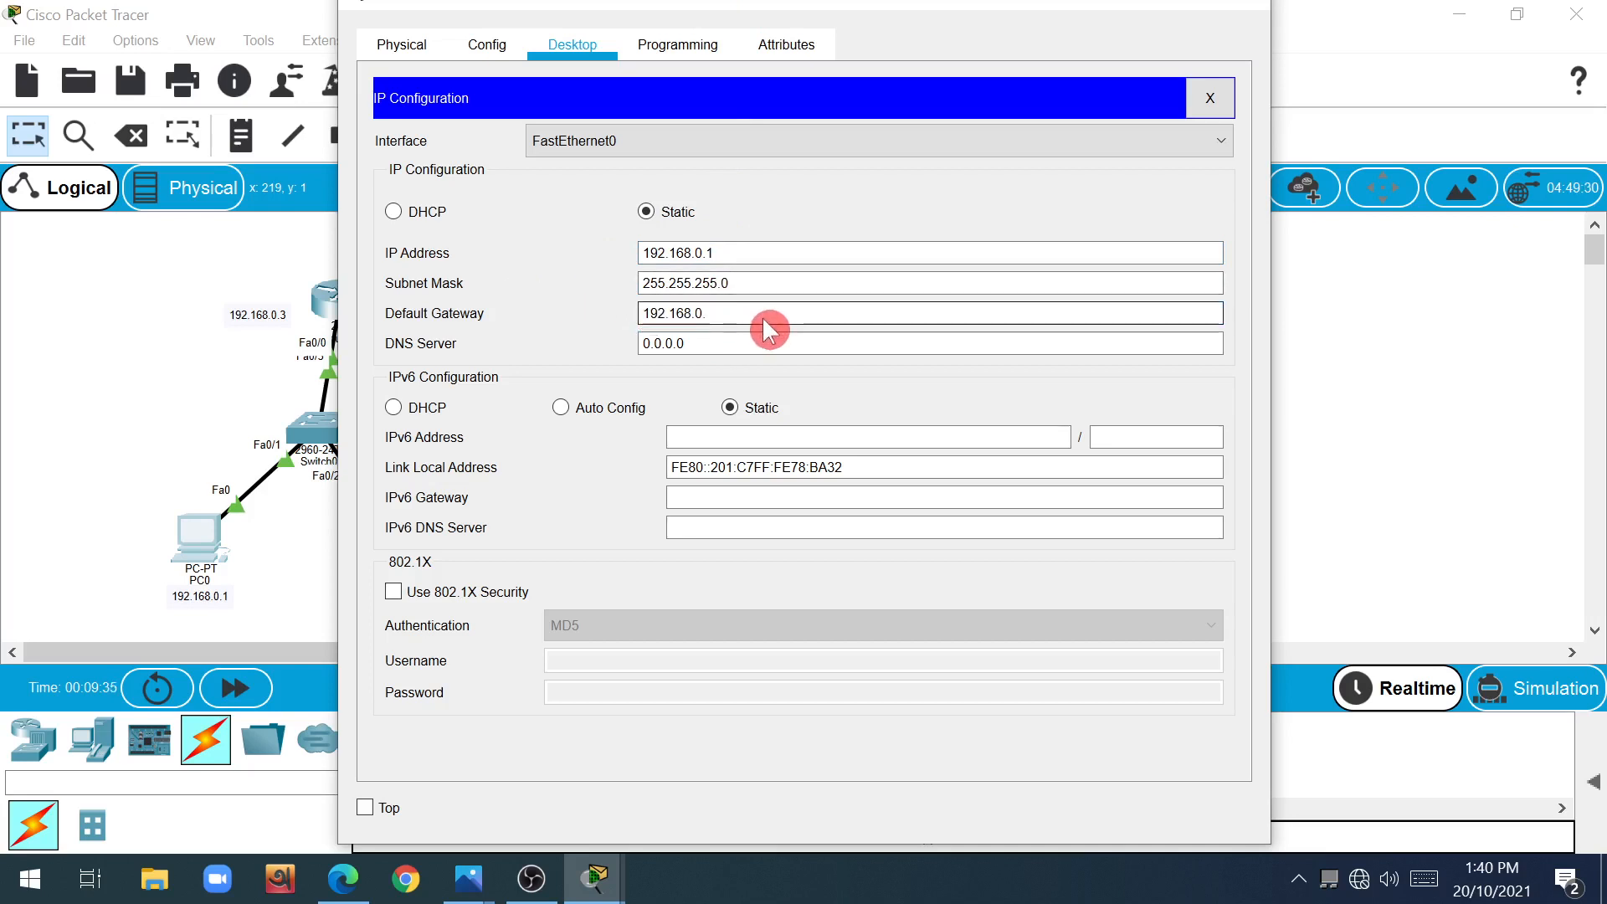
click(1258, 9)
Step: Give PC1 the static IP address 192.168.0.2 with subnet mask 255.255.255.0
click(389, 537)
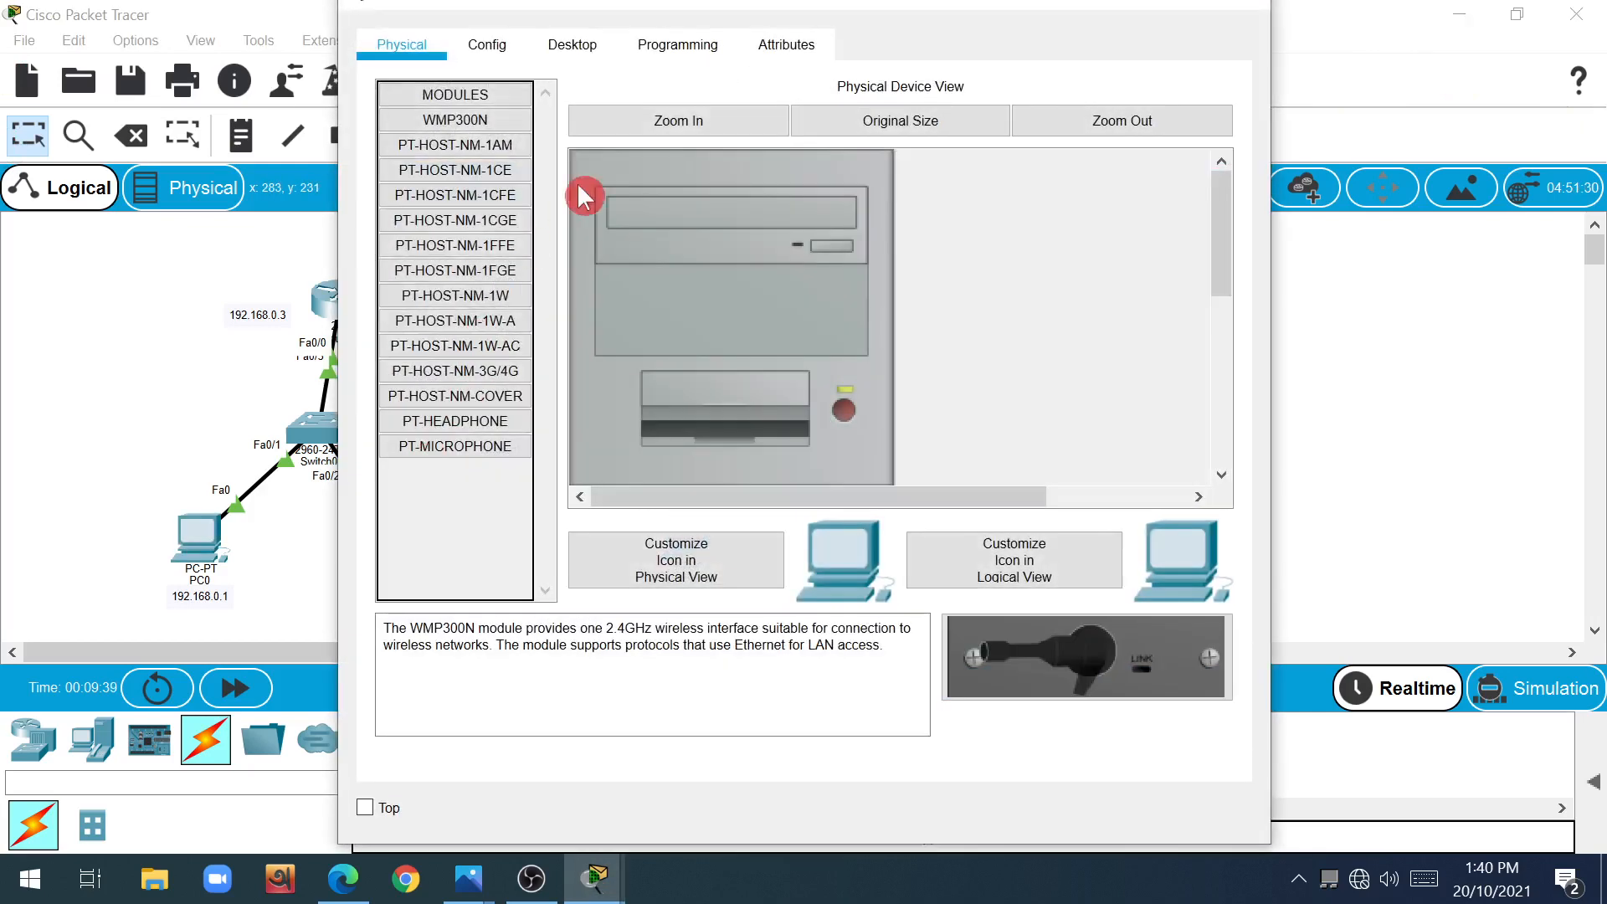
click(578, 55)
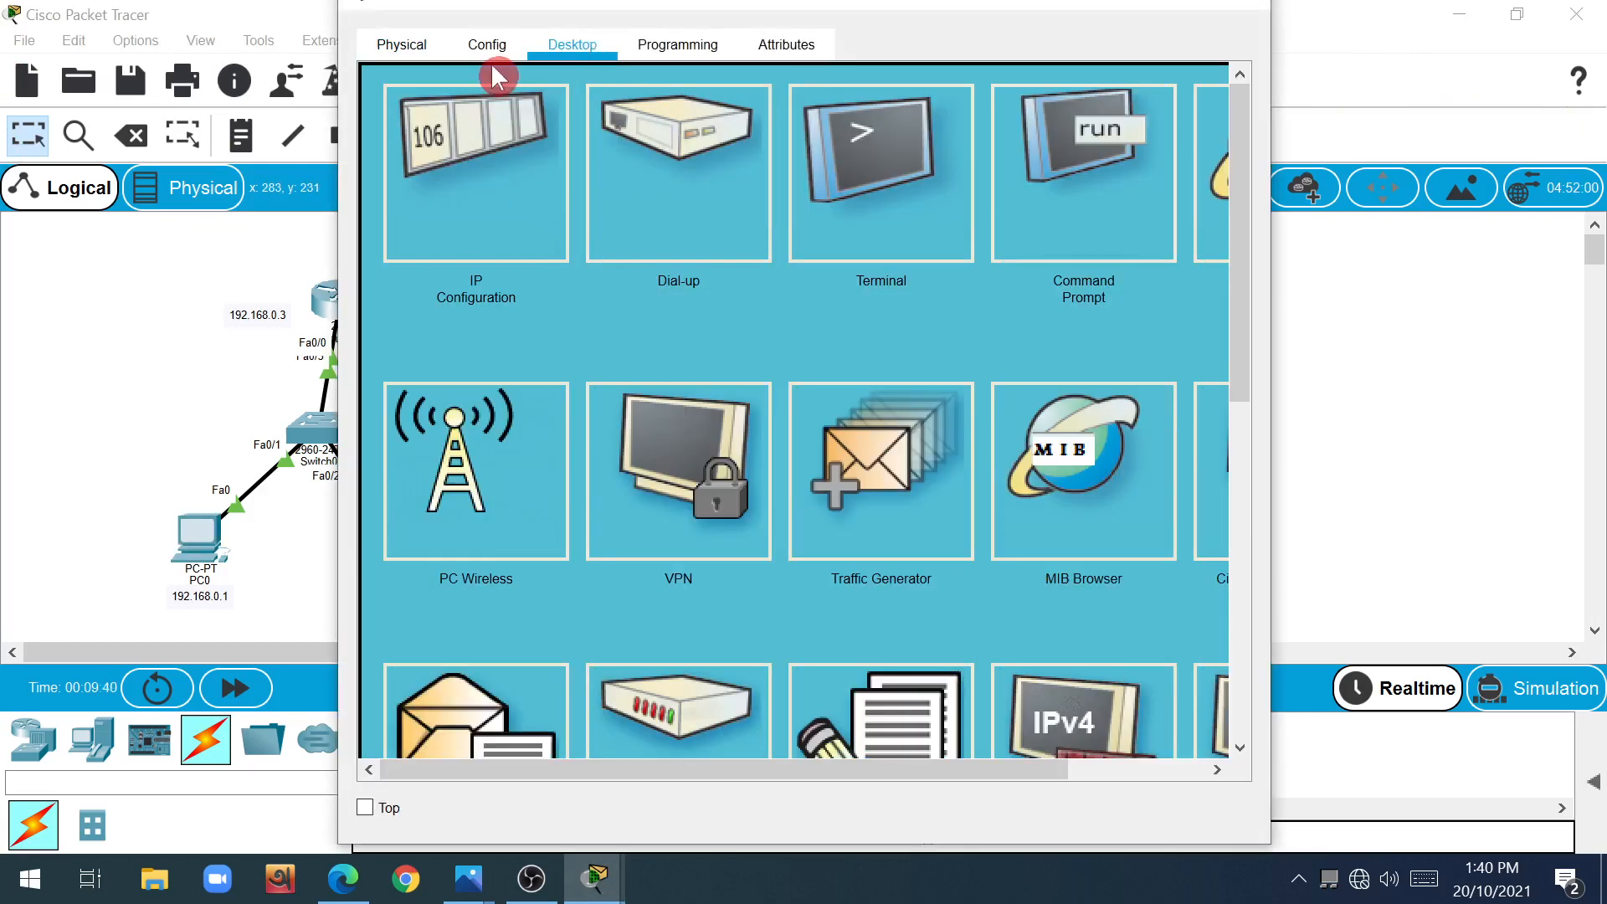
click(512, 209)
click(711, 253)
key(ctrl+v)
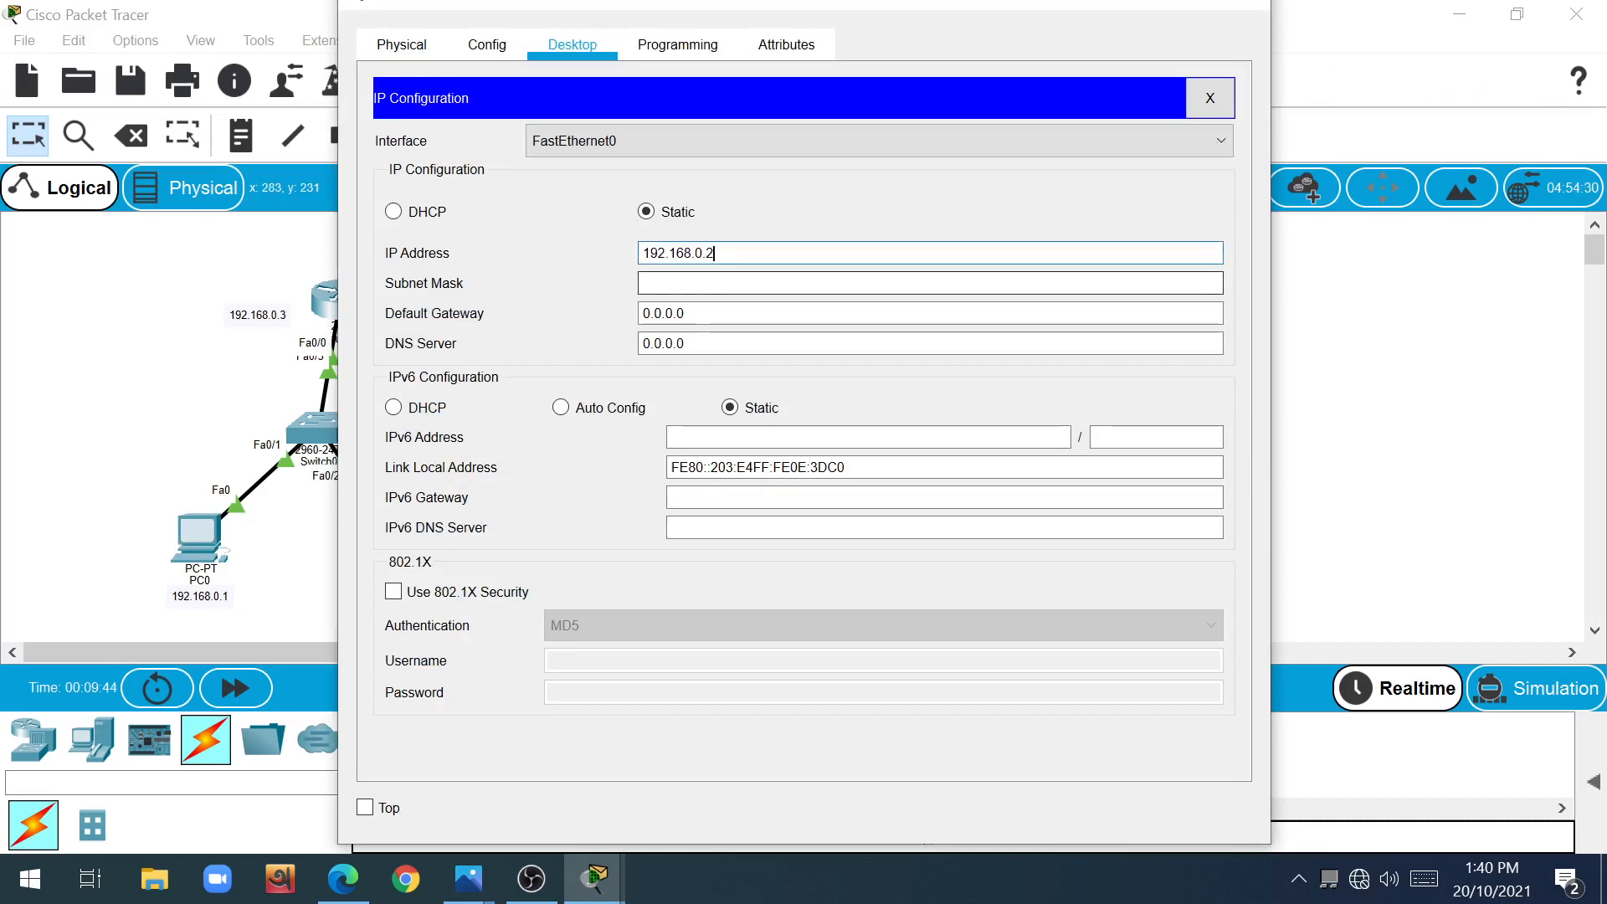
key(Tab)
key(Tab)
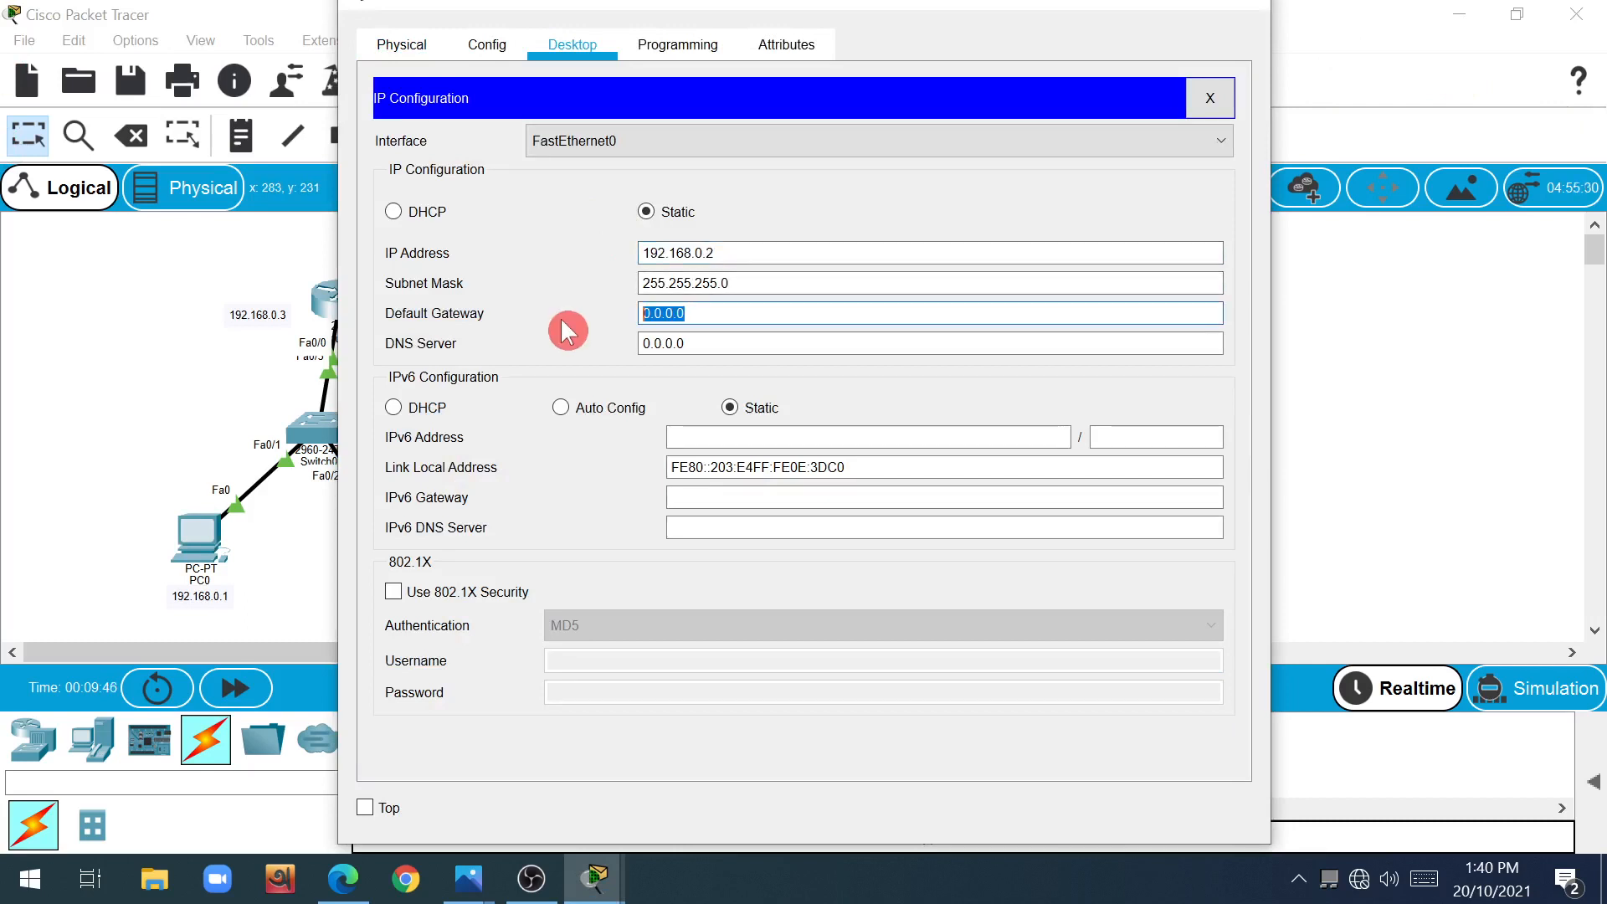
Step: Set PC1's default gateway to 192.168.0.3 and close its window
text(192.168.0.3)
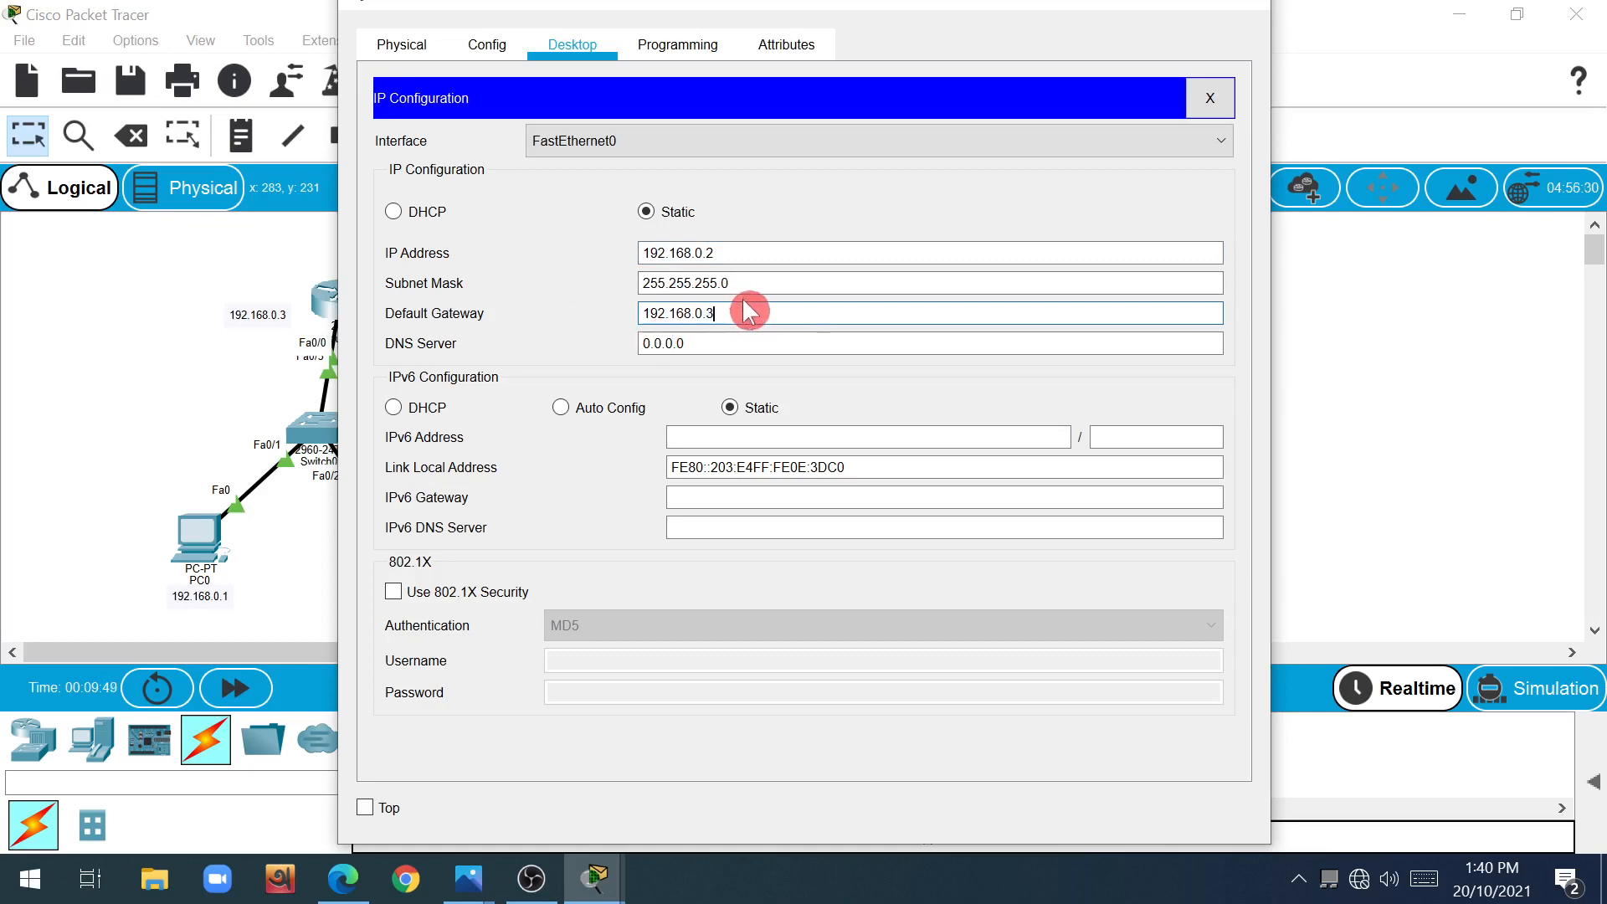
drag(1241, 15, 1253, 14)
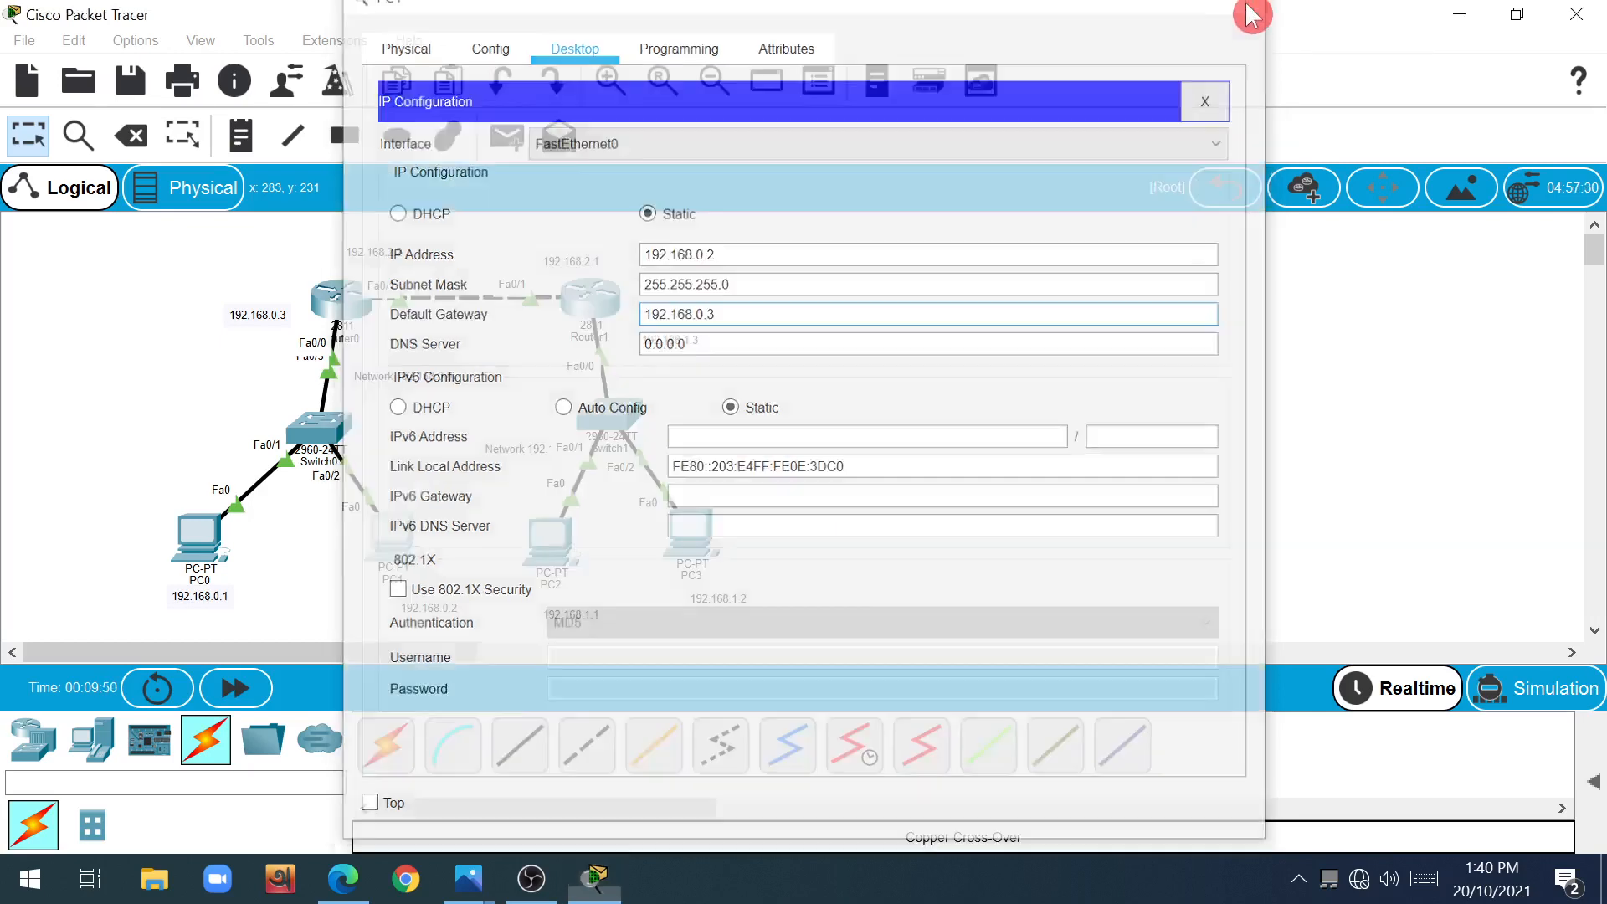
click(1254, 14)
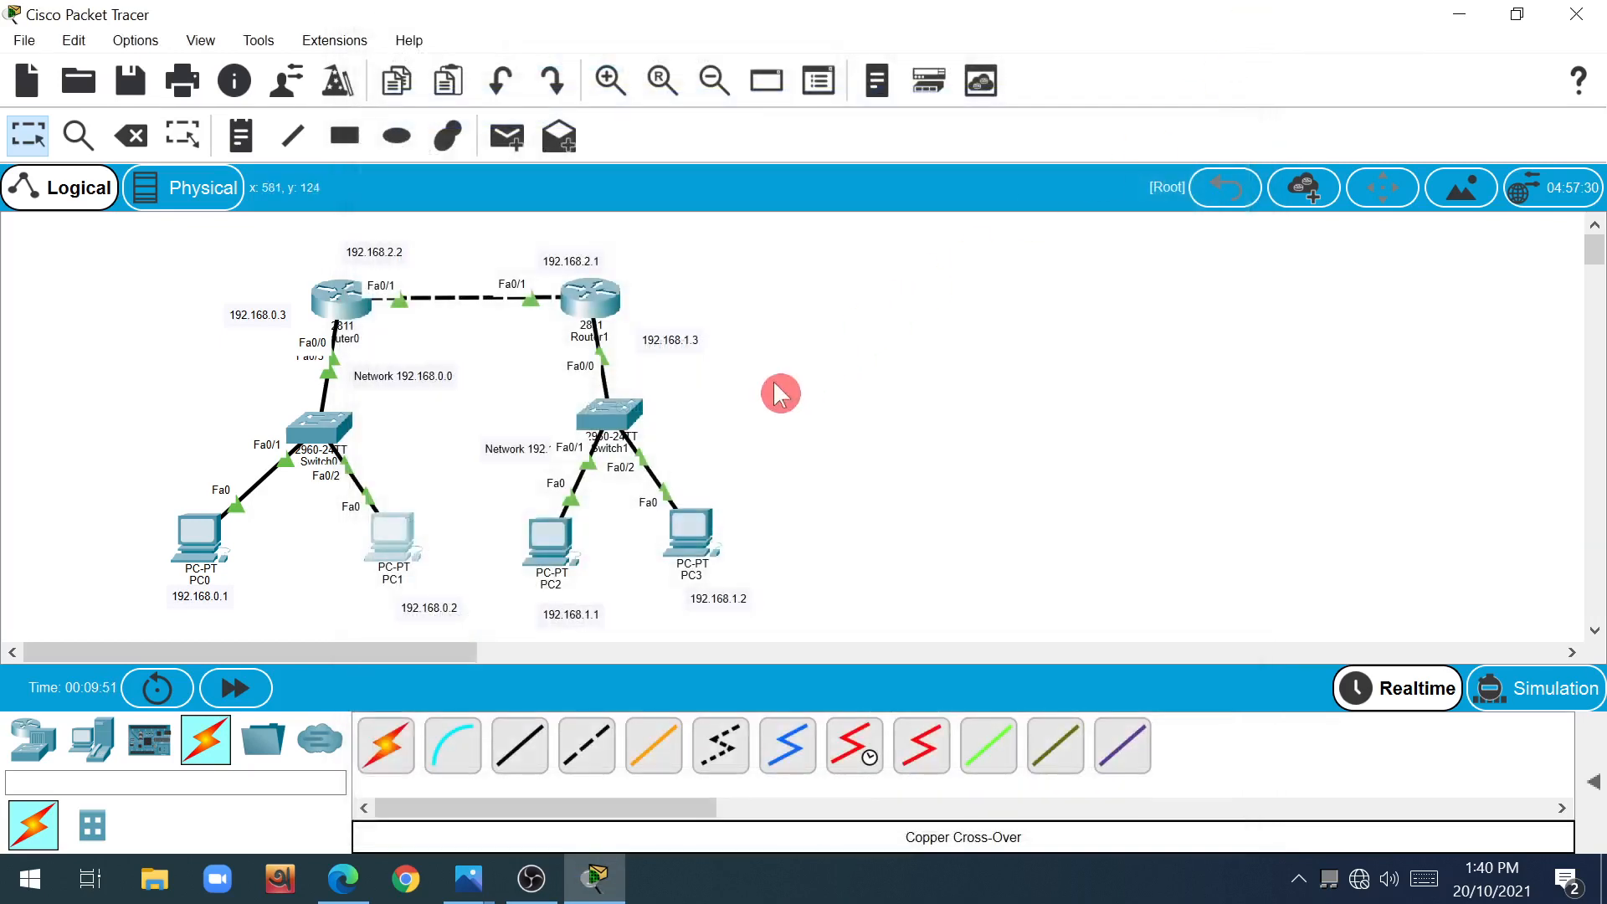
Step: Give PC2 the static IP address 192.168.1.1 with subnet mask 255.255.255.0, keeping the topology visible beside its window
click(560, 530)
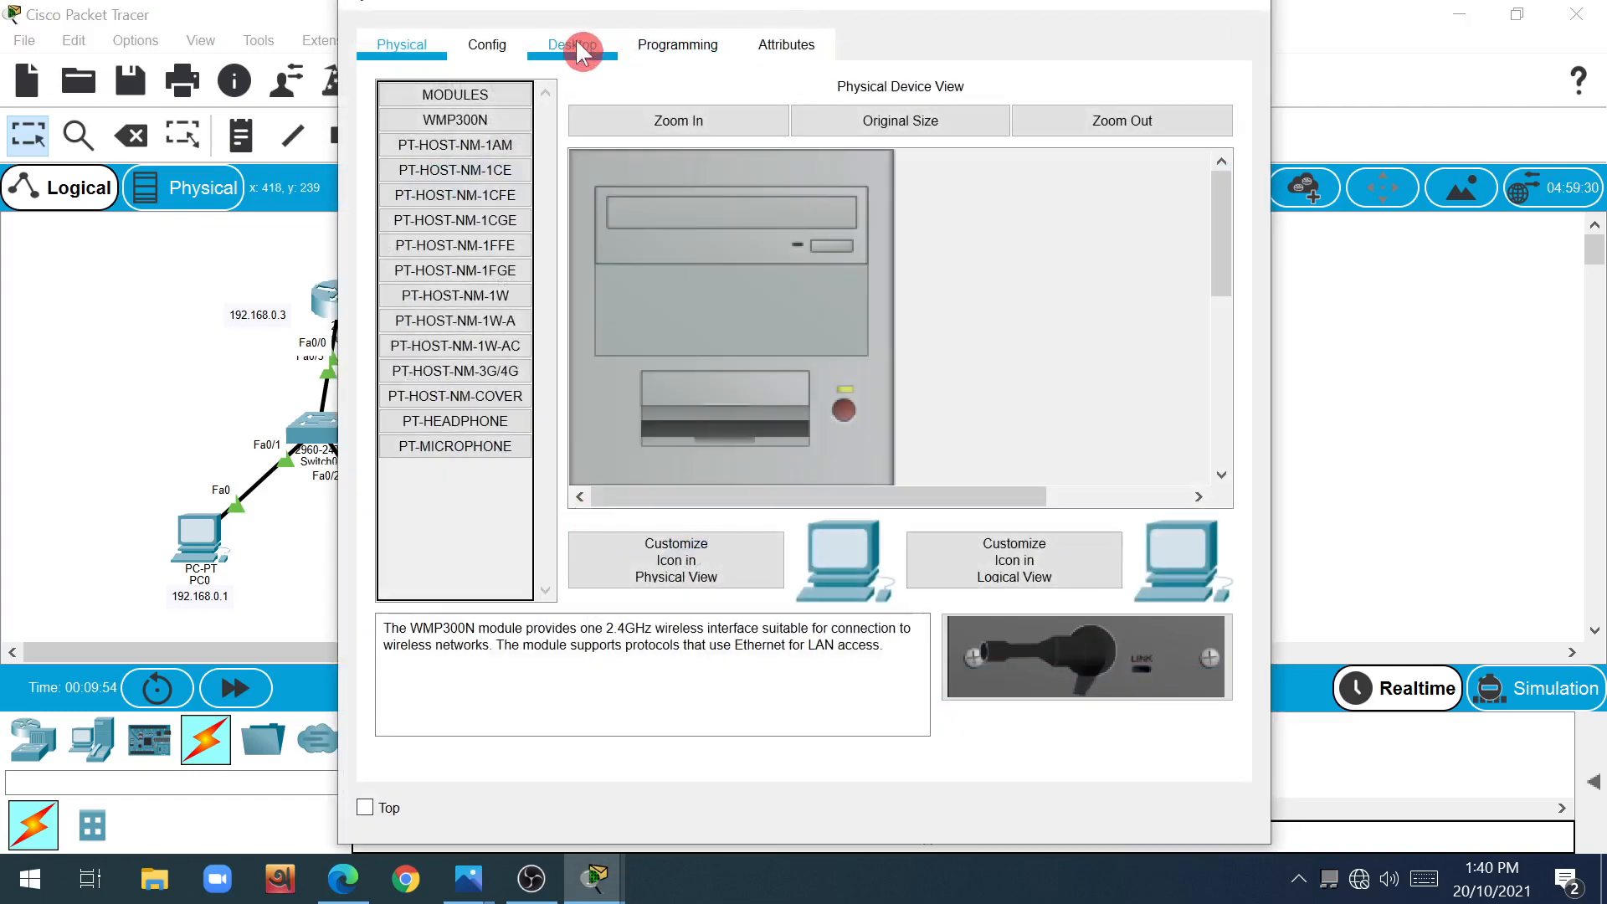
click(577, 42)
drag(739, 2, 1068, 0)
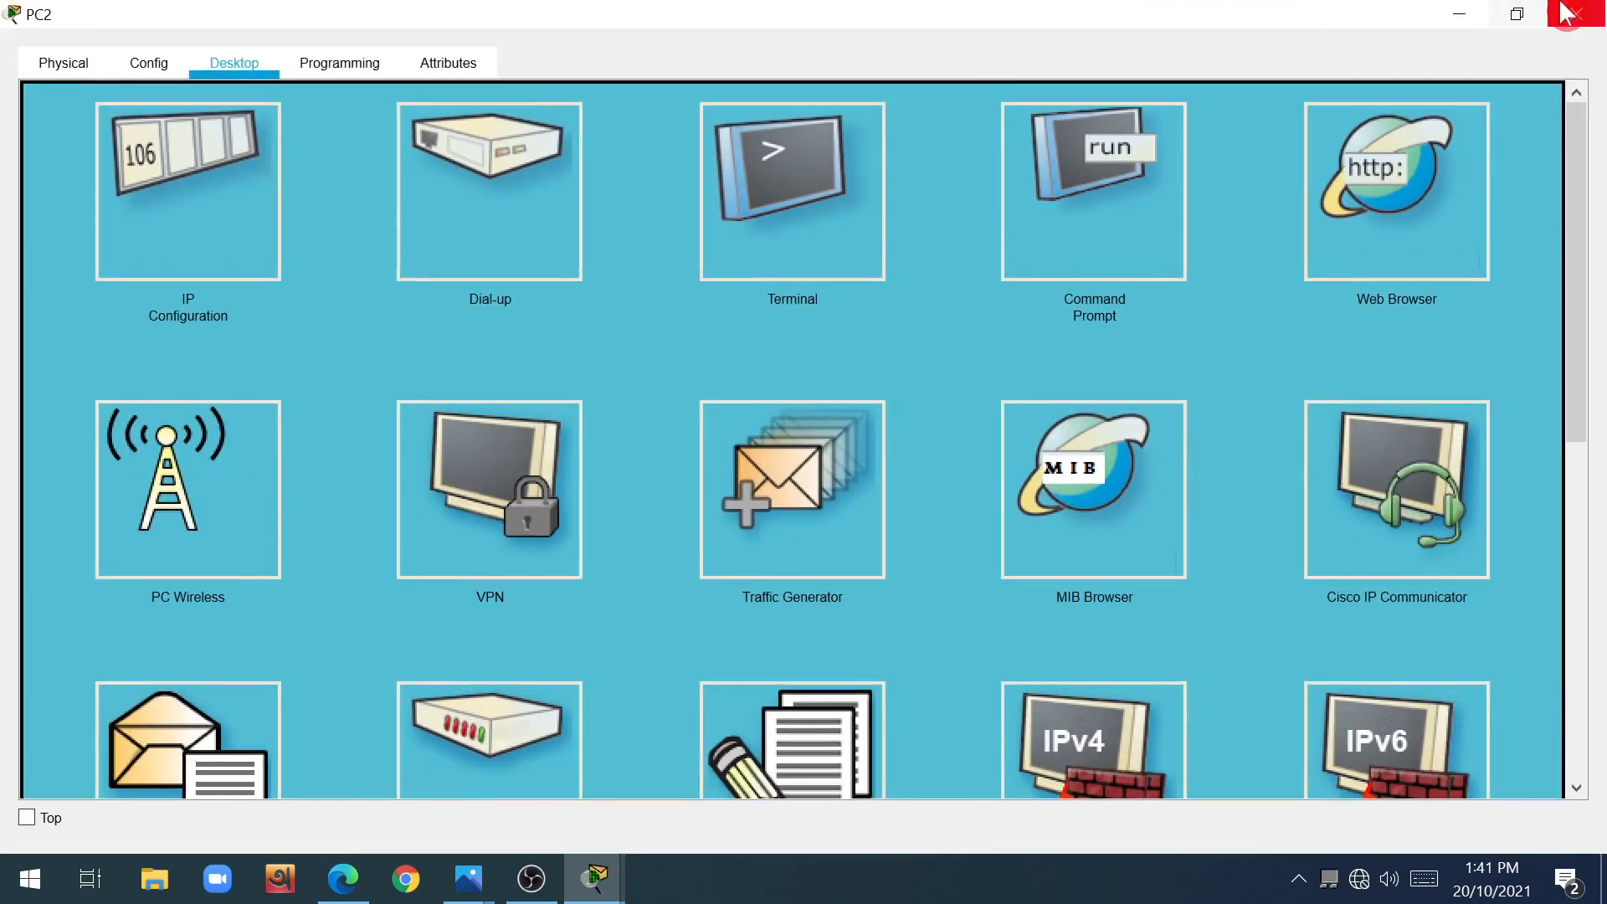
drag(418, 14, 912, 40)
click(812, 205)
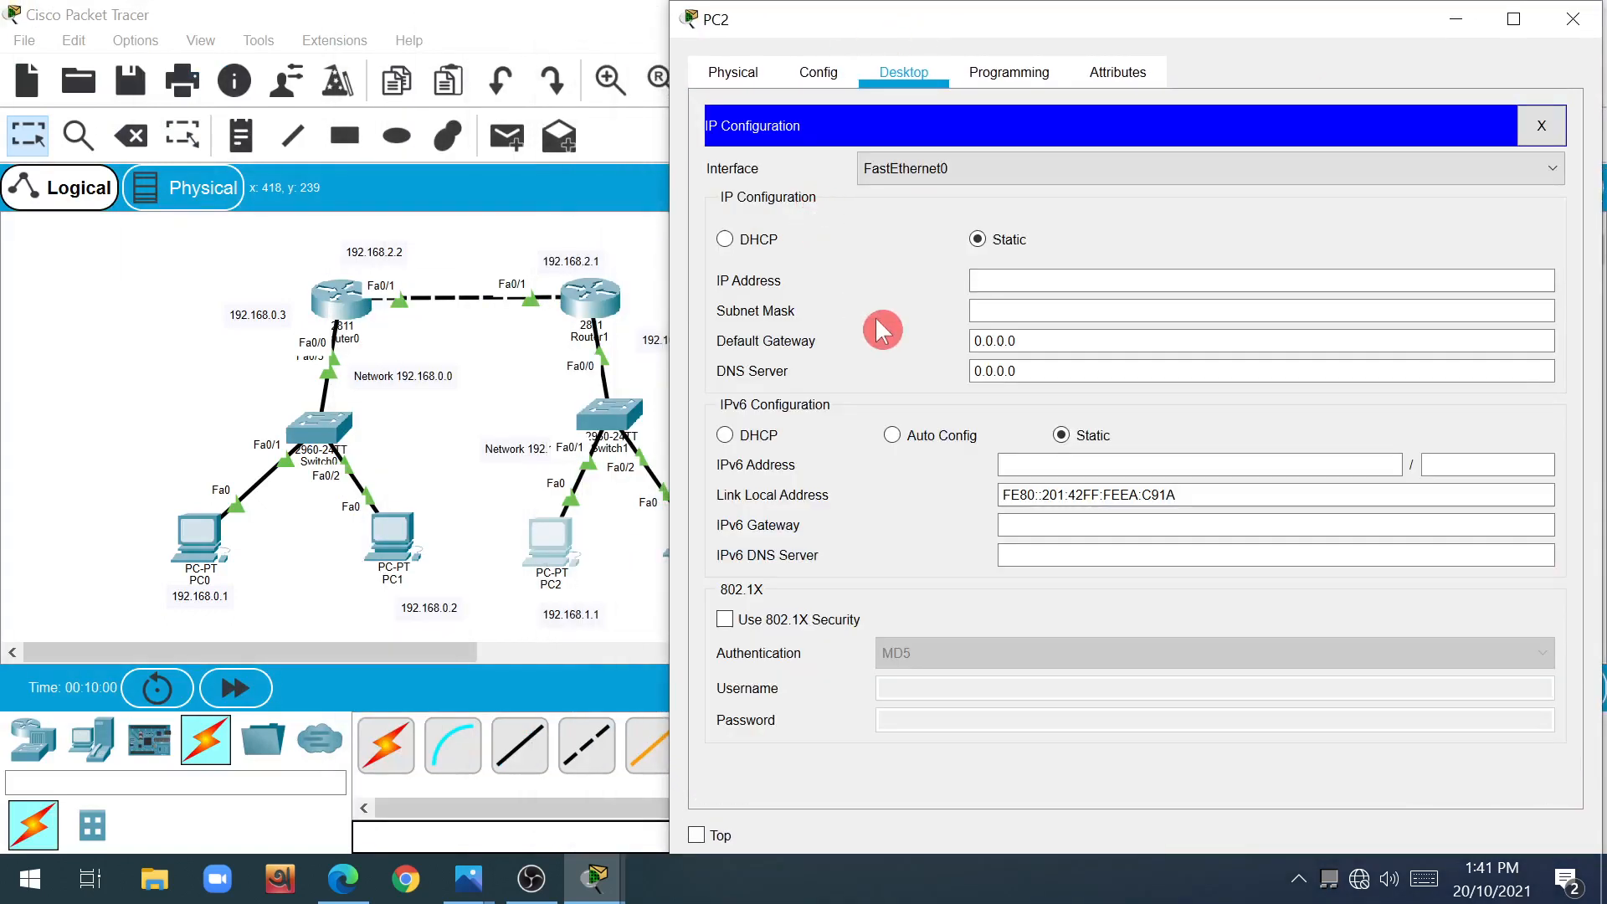
click(1022, 282)
text(192.168.1.1)
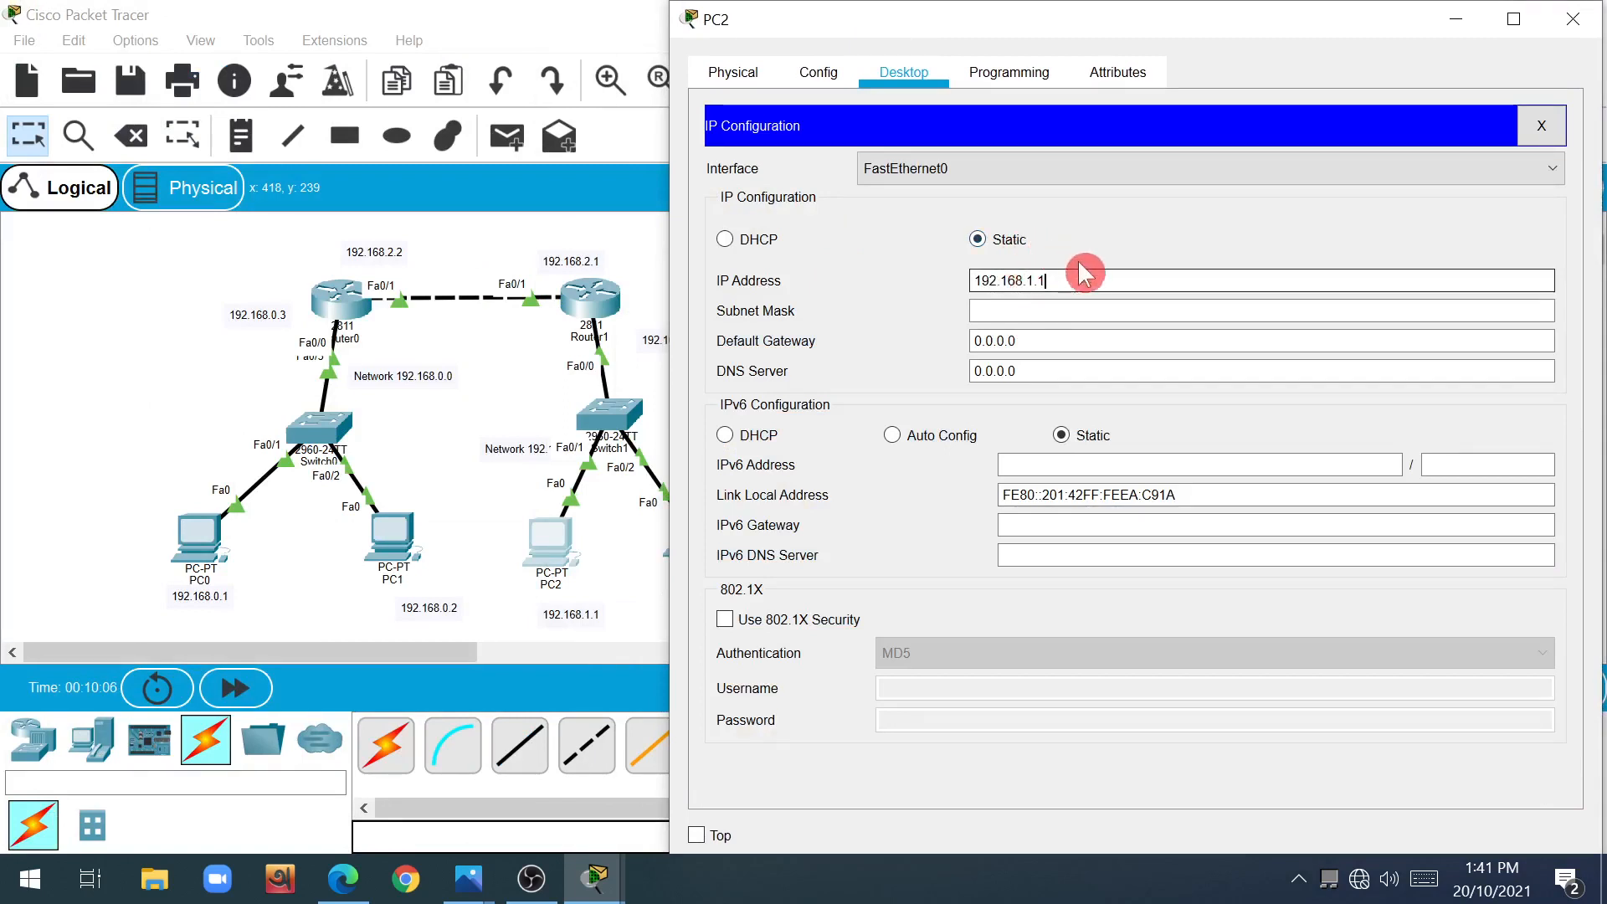
key(Return)
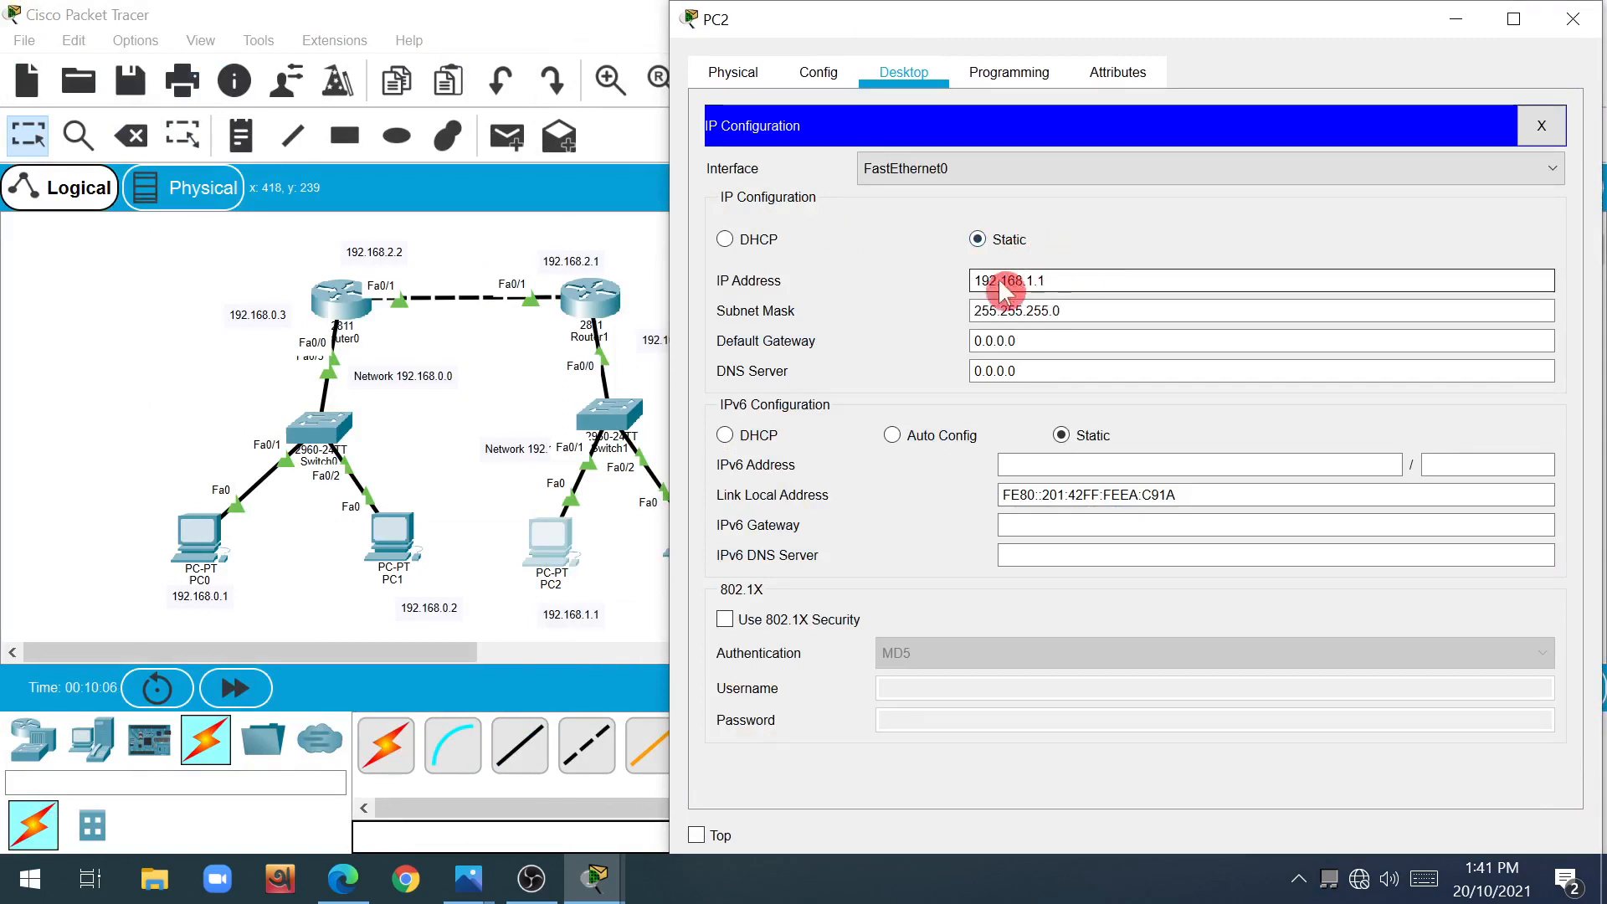
Step: Set PC2's default gateway to 192.168.1.3
drag(1046, 281, 998, 281)
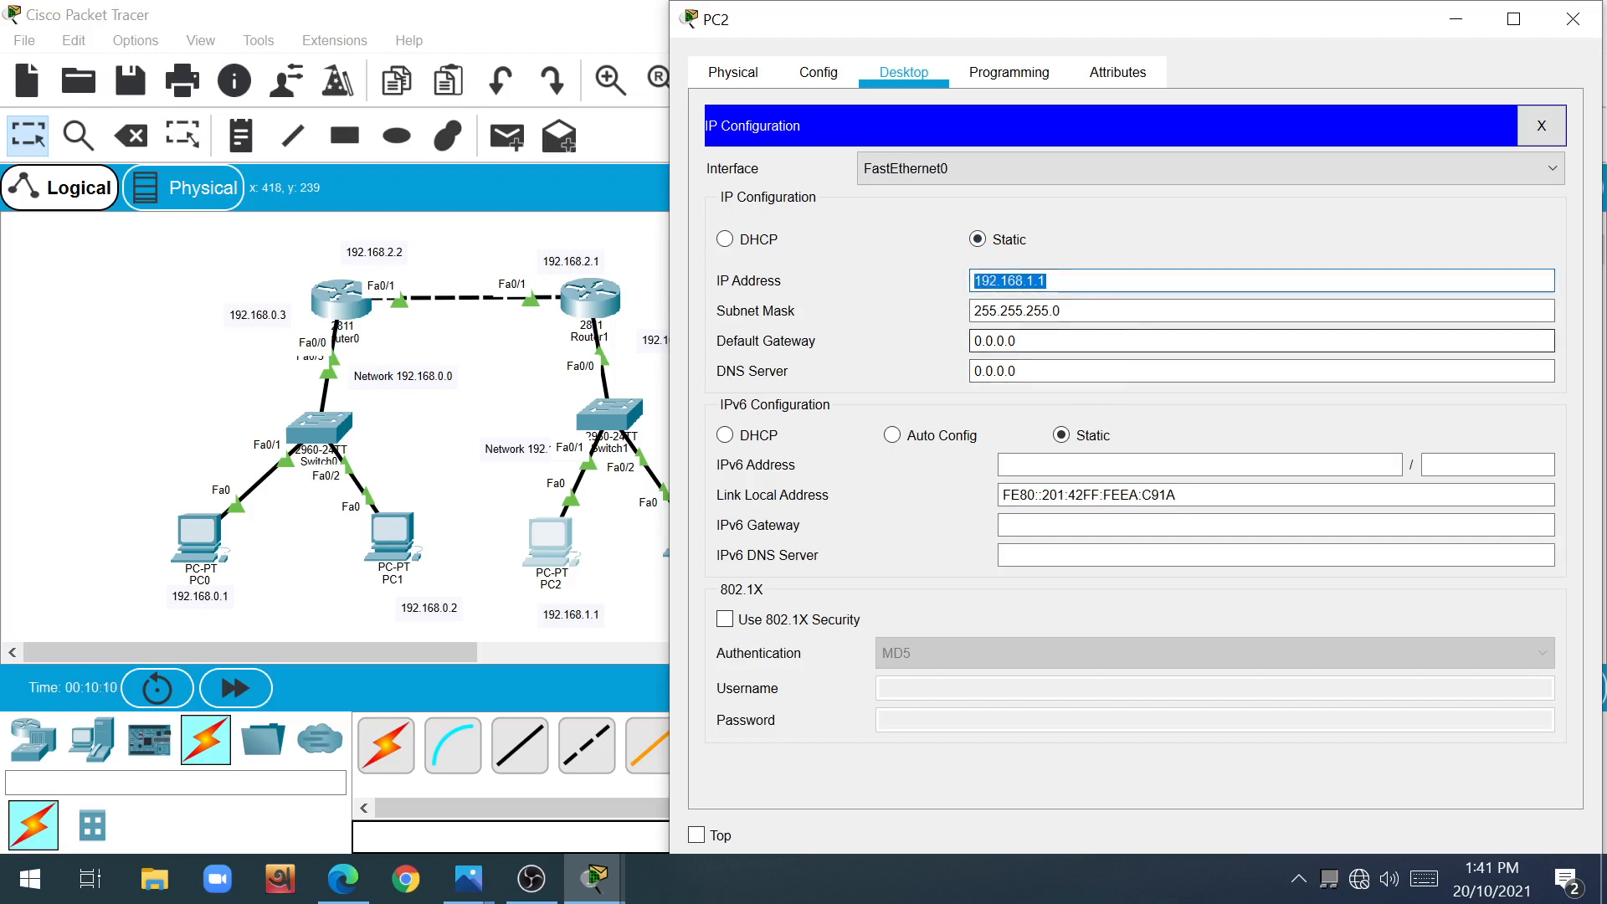
drag(1032, 342, 973, 342)
text(192.168.1.1)
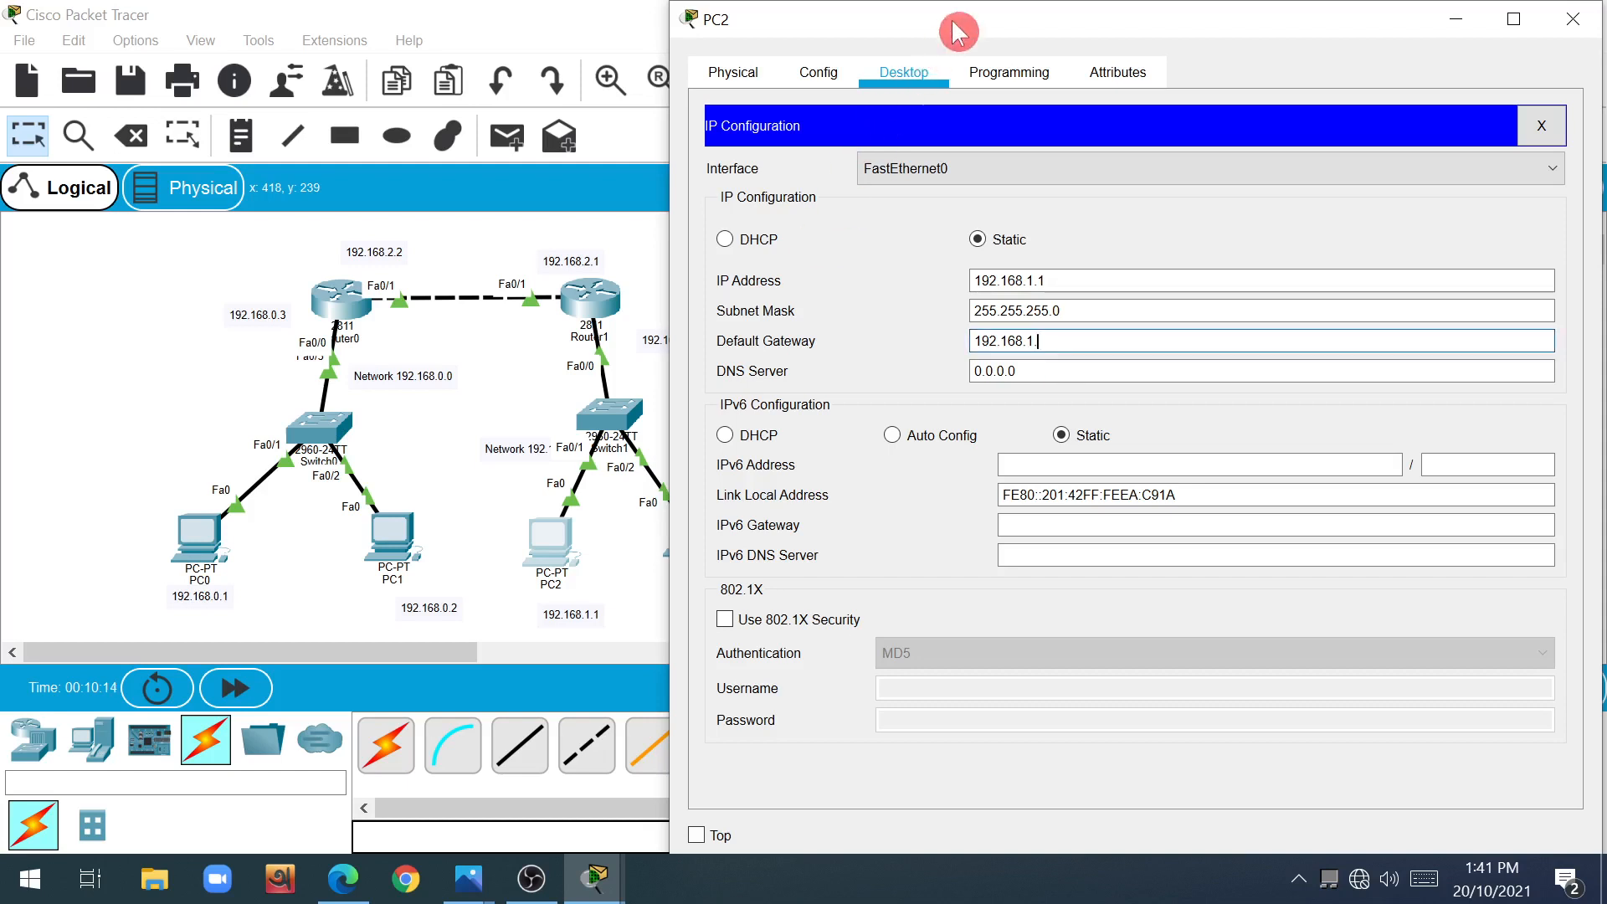
text(3)
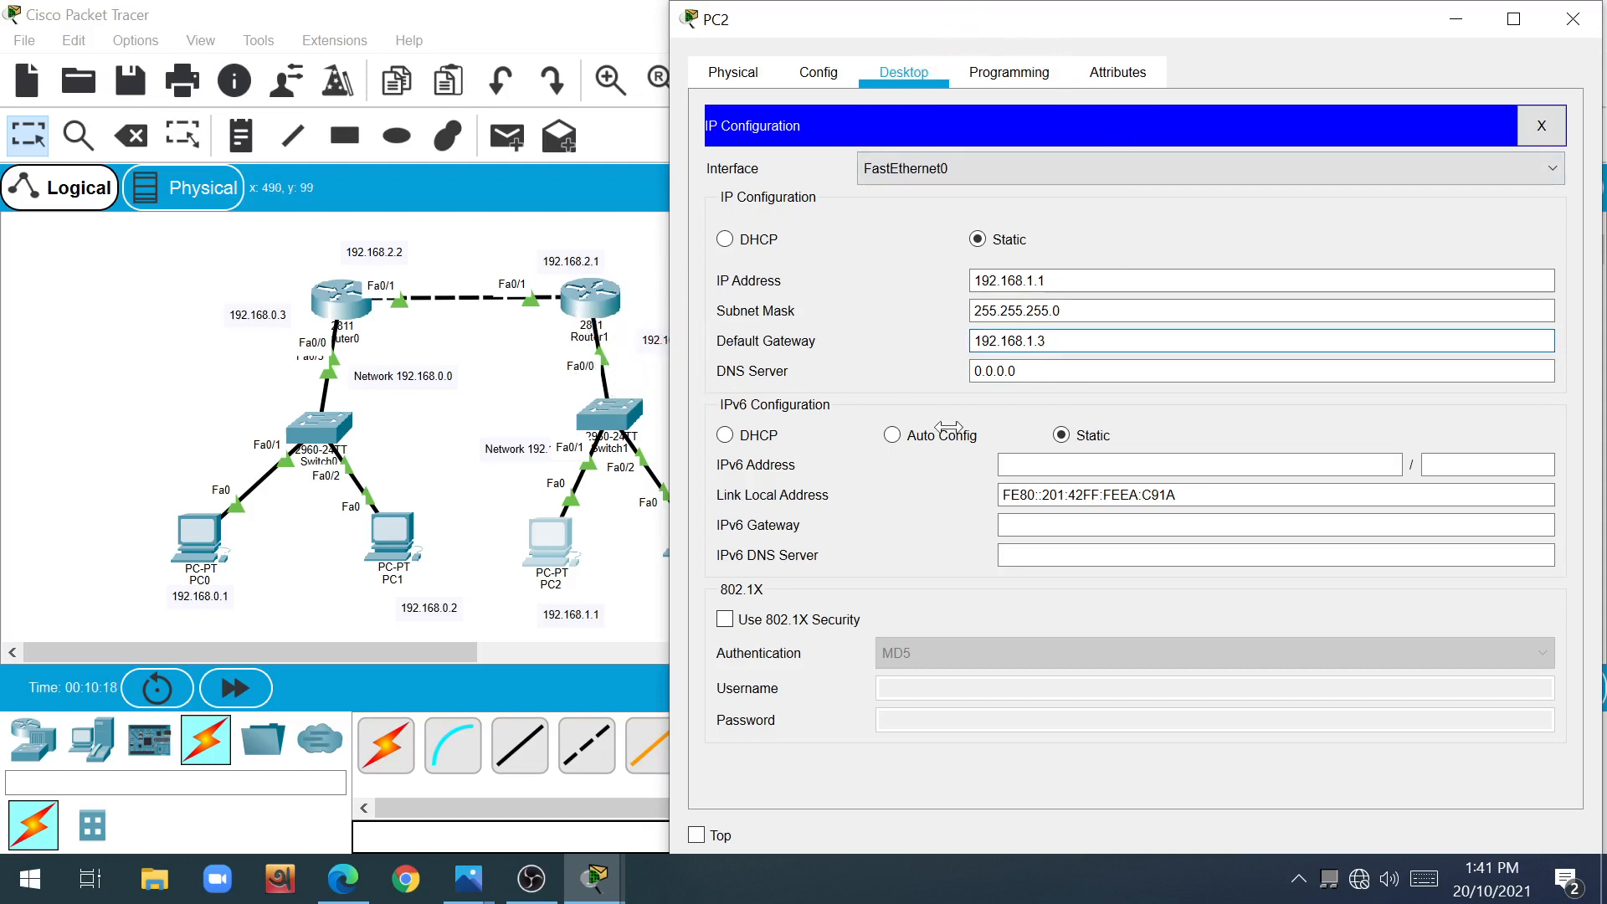
Step: Give PC3 the static IP address 192.168.1.2 with subnet mask 255.255.255.0, fill in its default gateway and close its window
click(1573, 18)
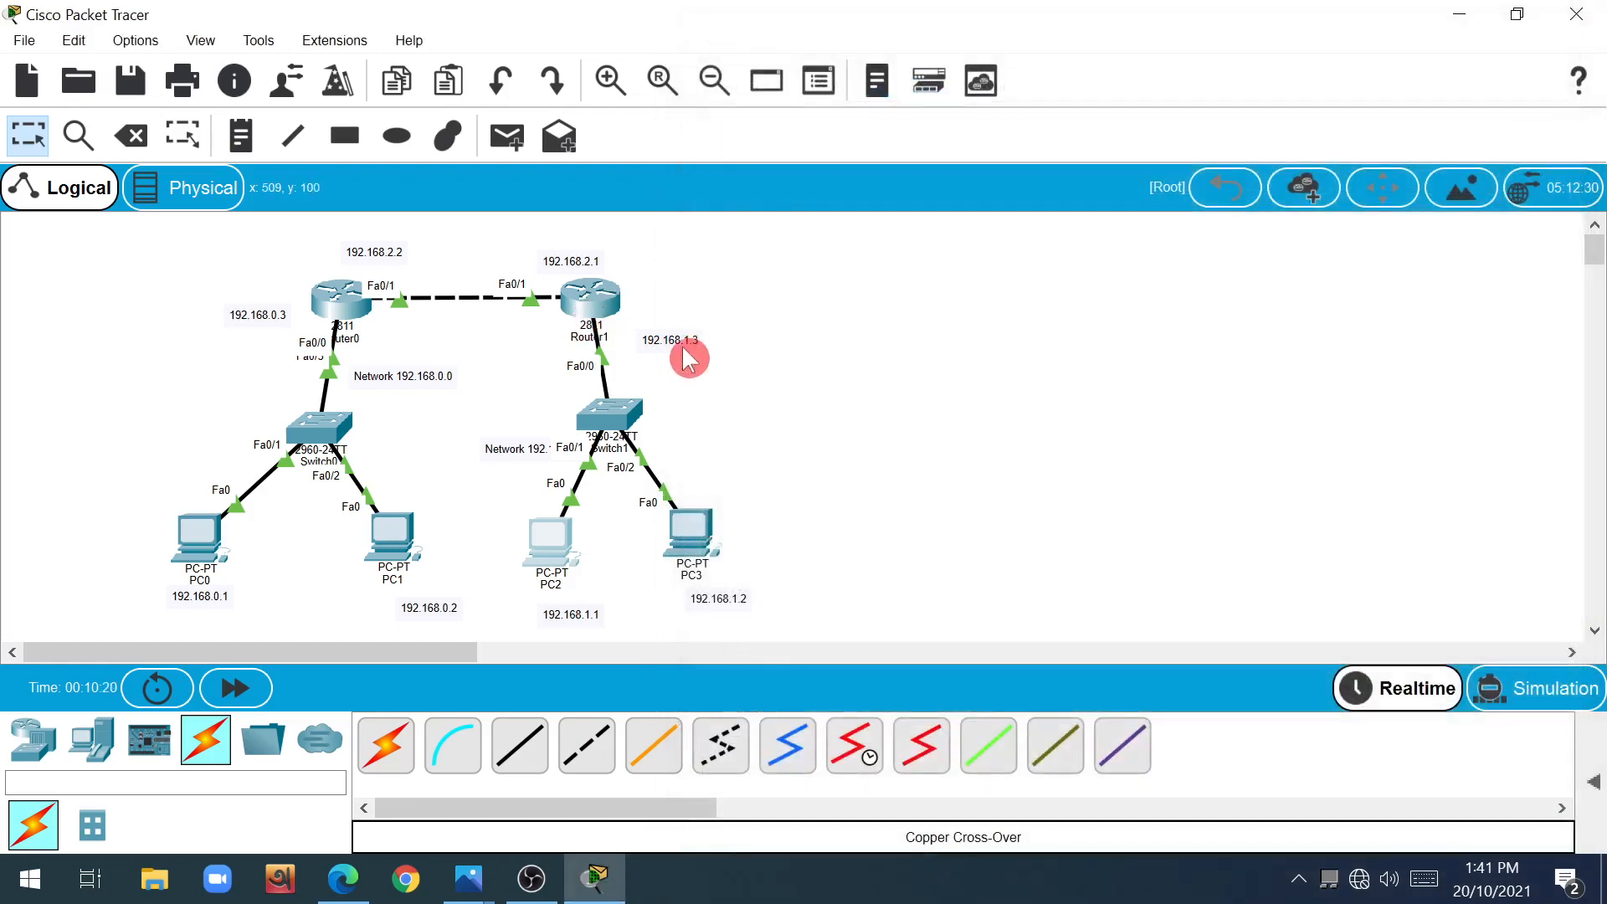
click(698, 539)
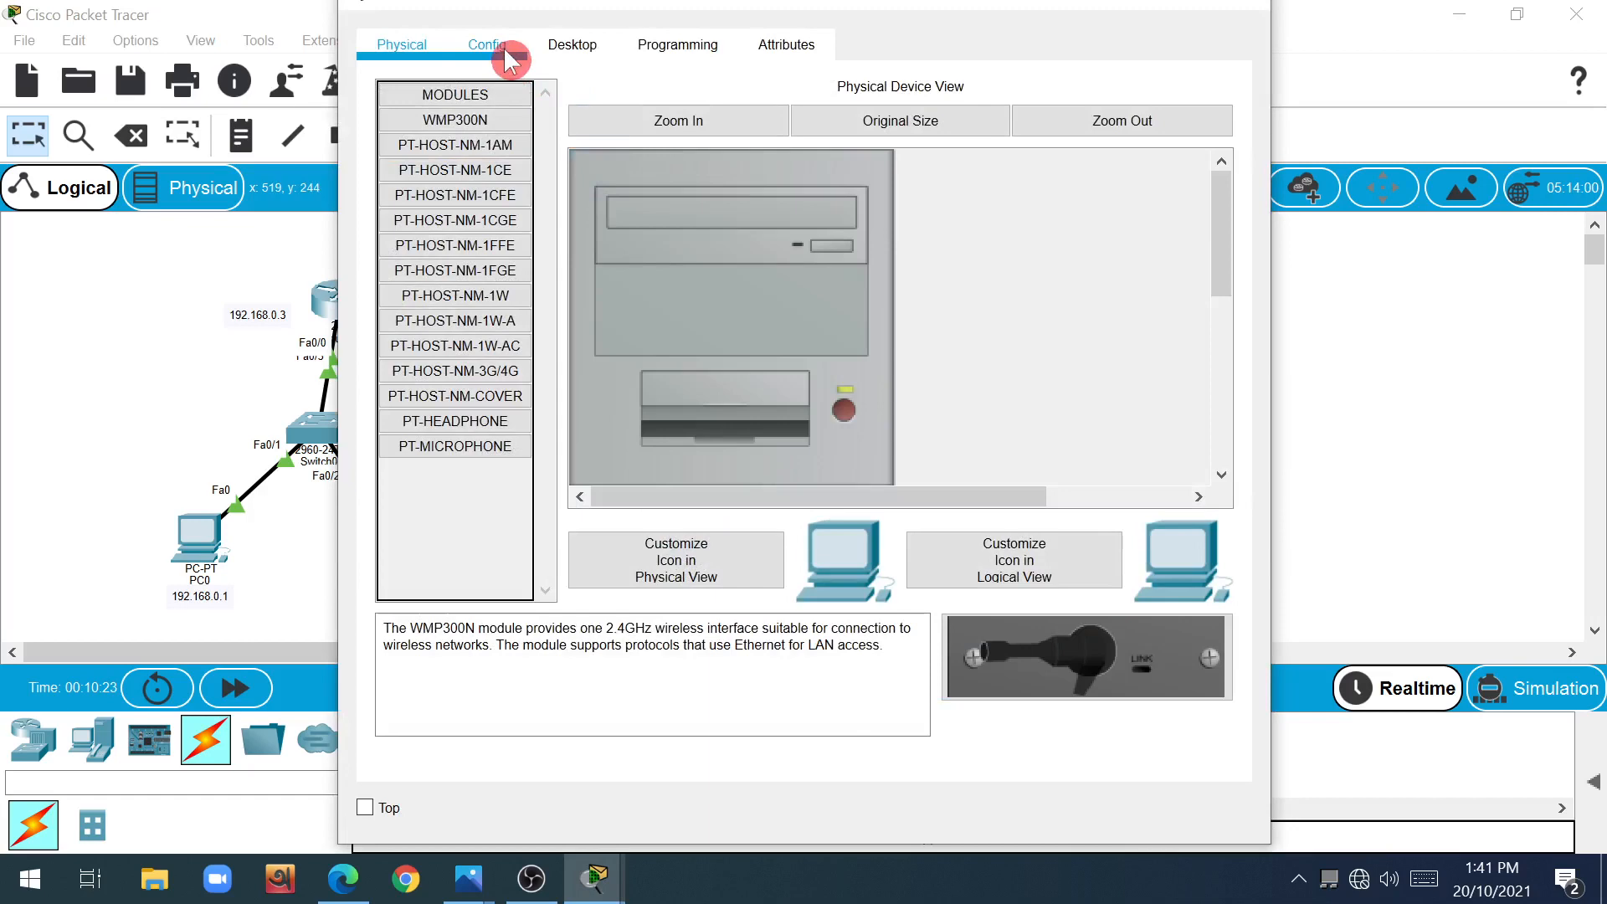
click(574, 46)
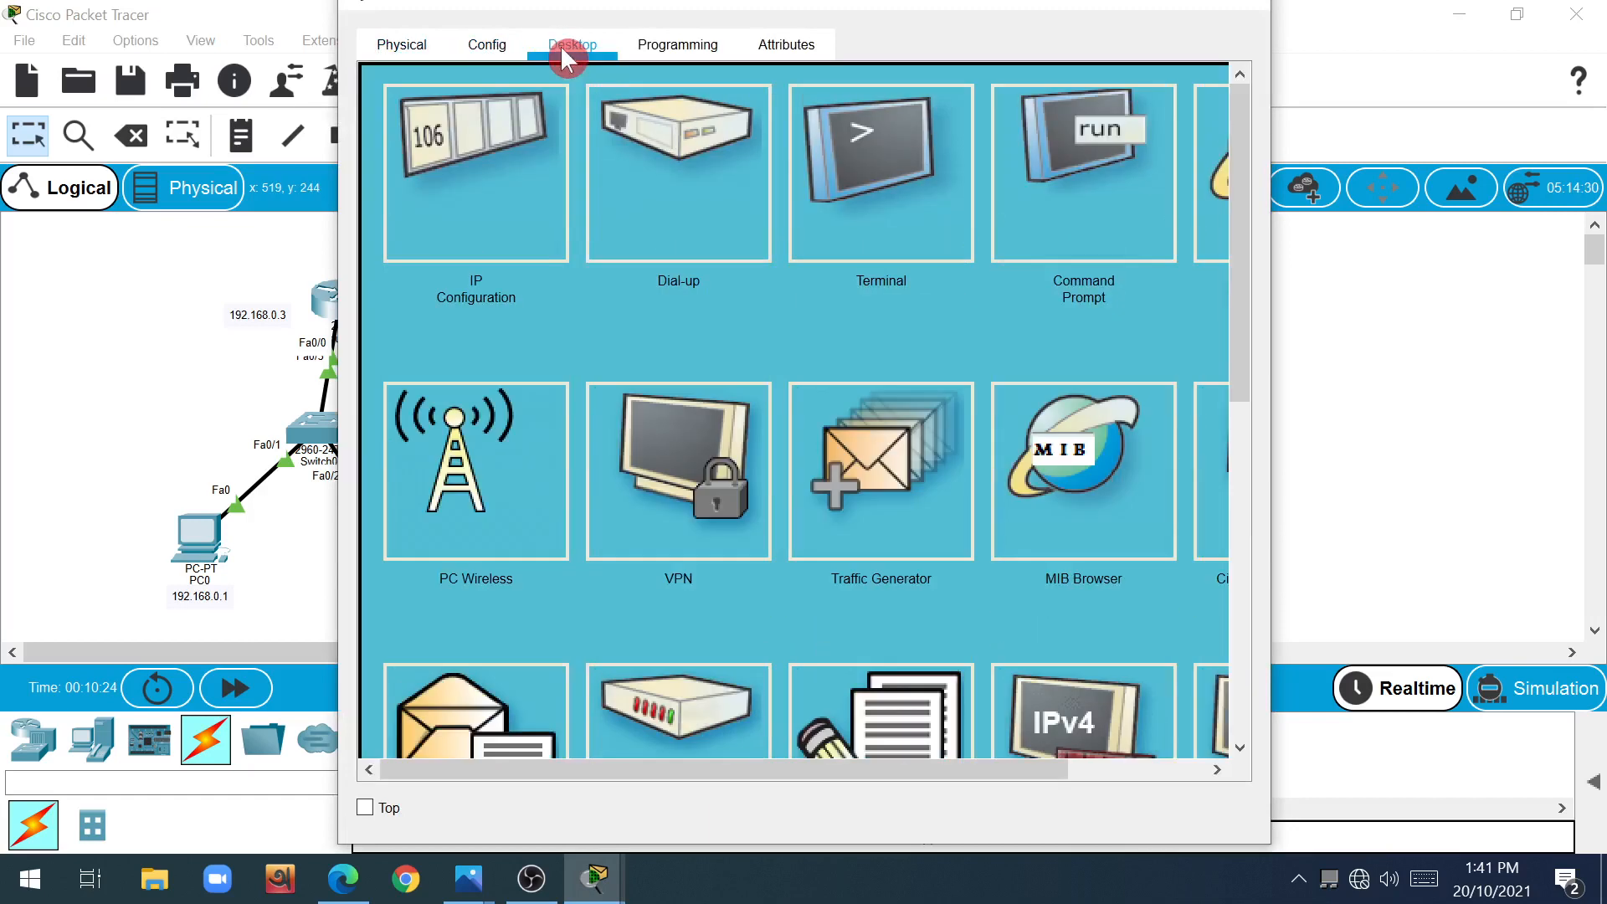
click(483, 199)
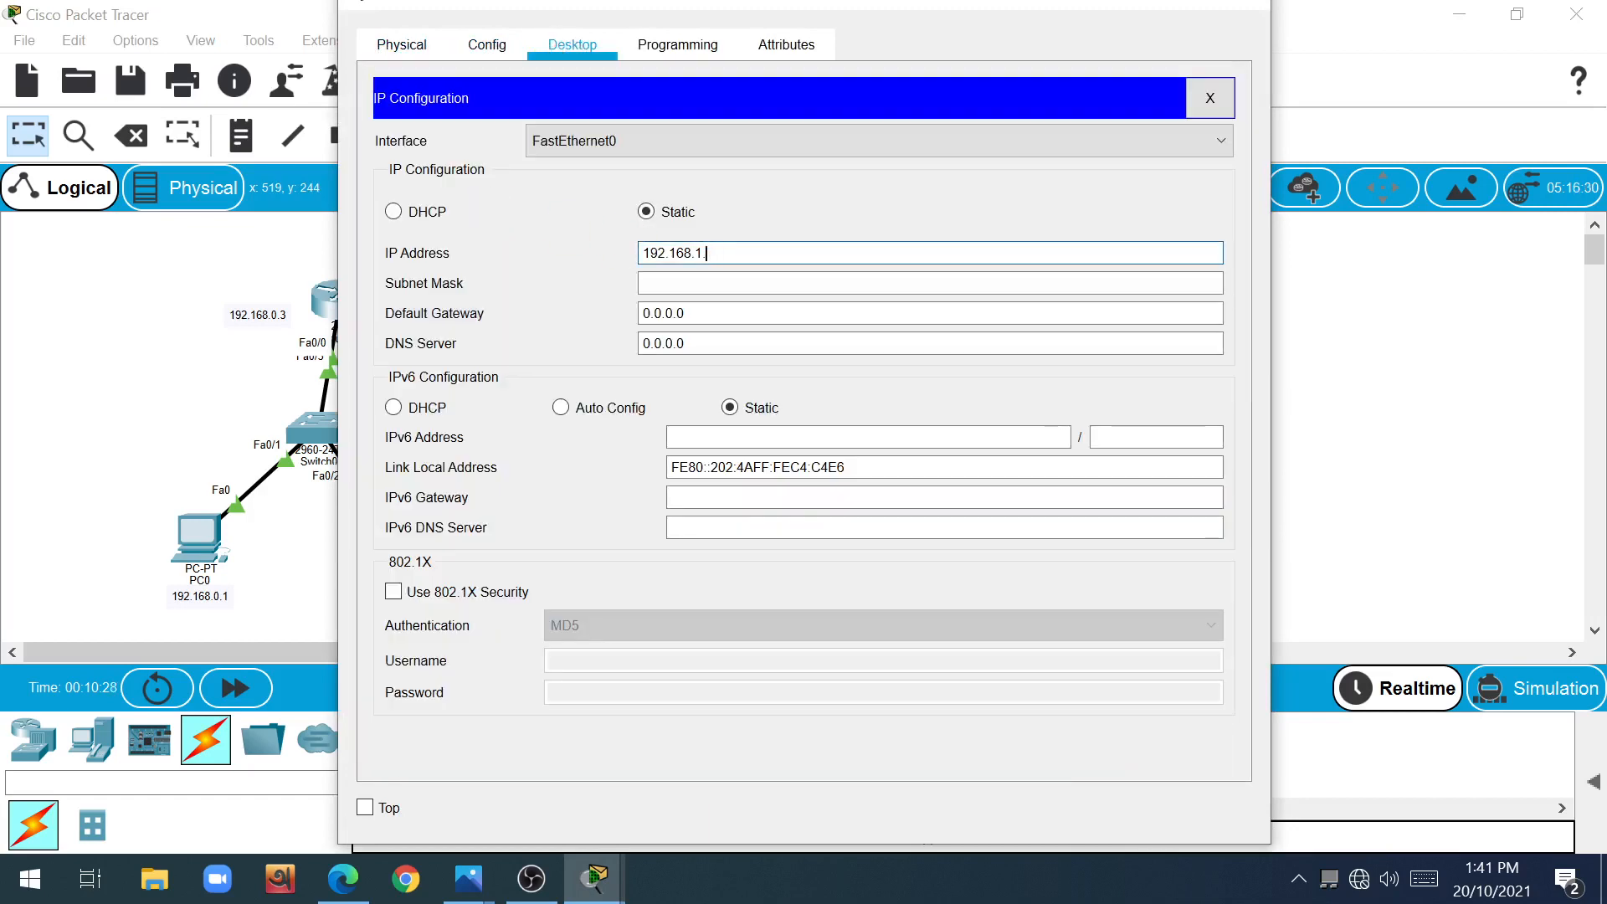
key(Tab)
key(Tab)
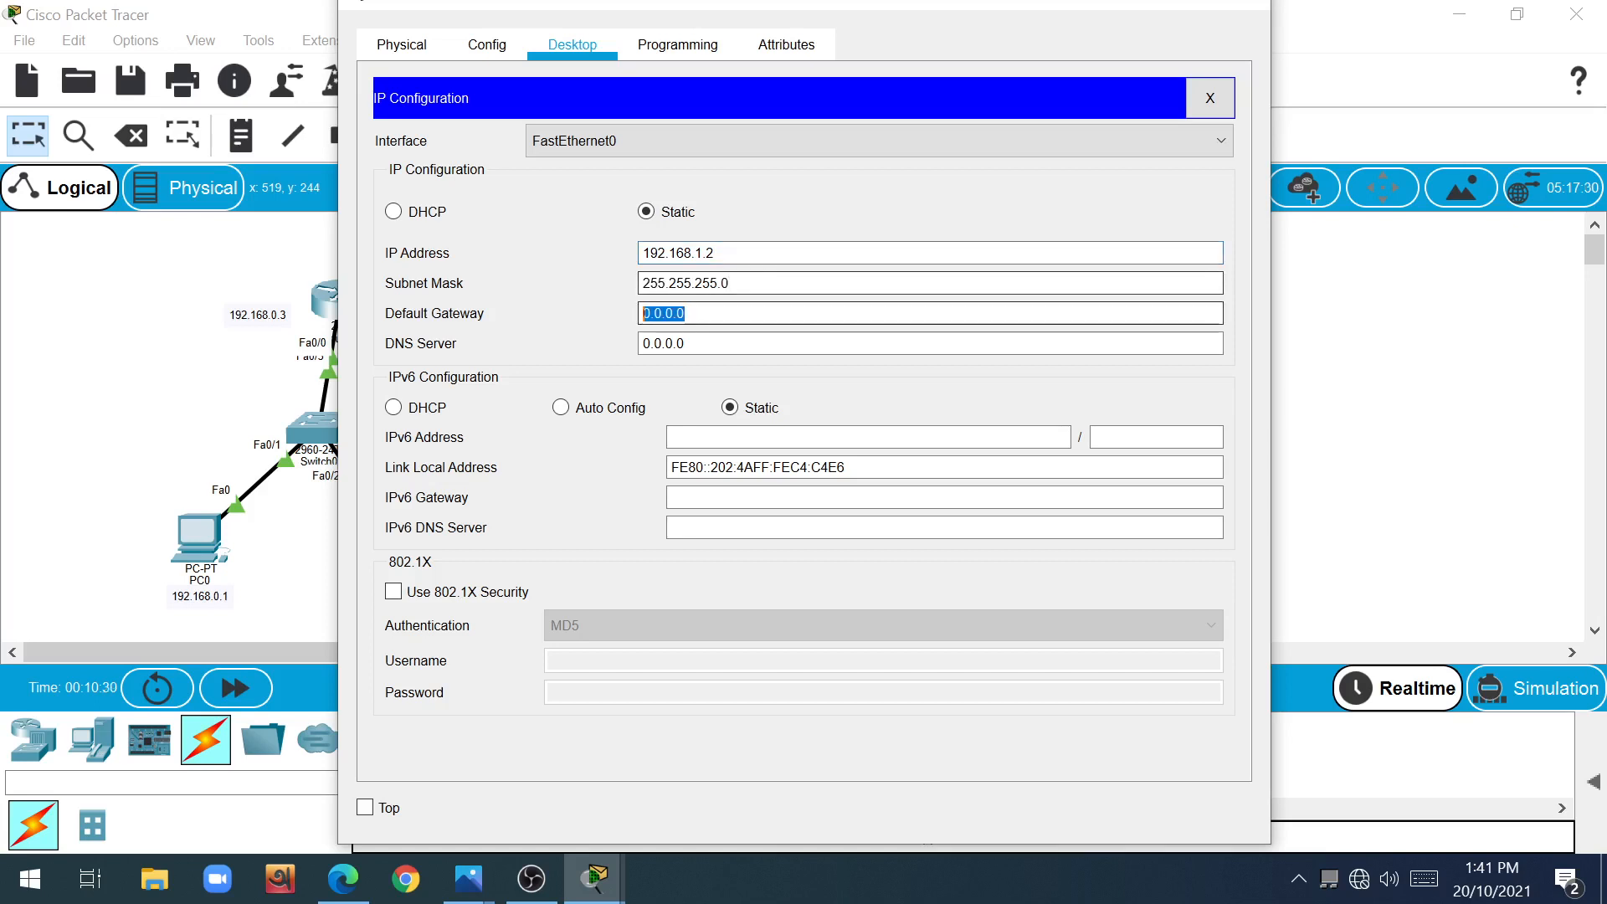
text(192.168.1.1)
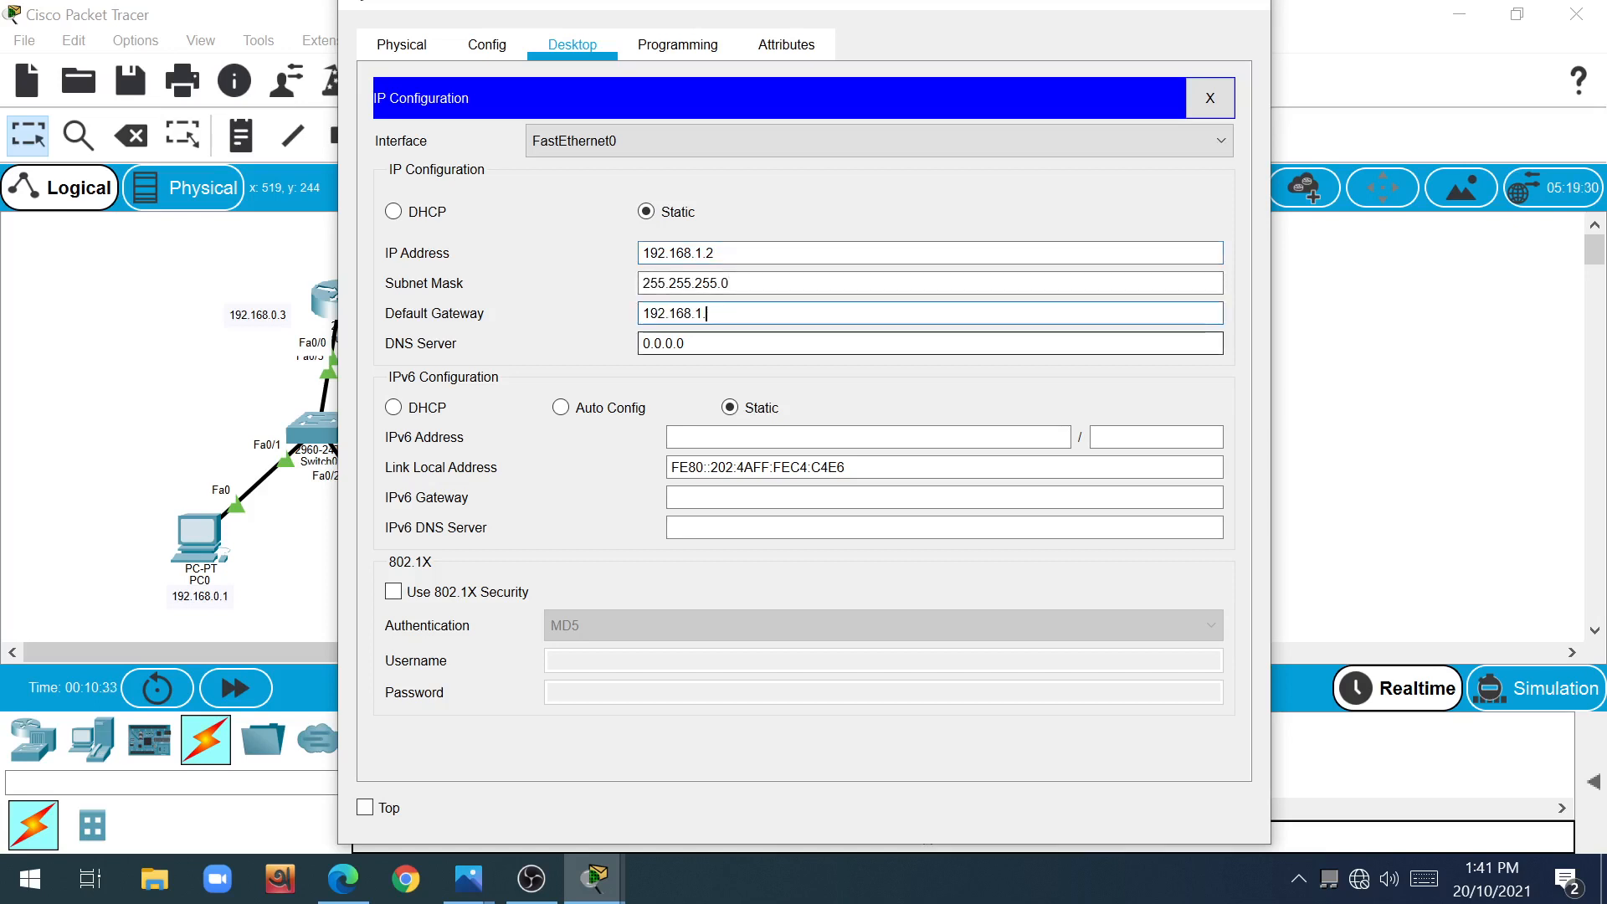
click(1243, 8)
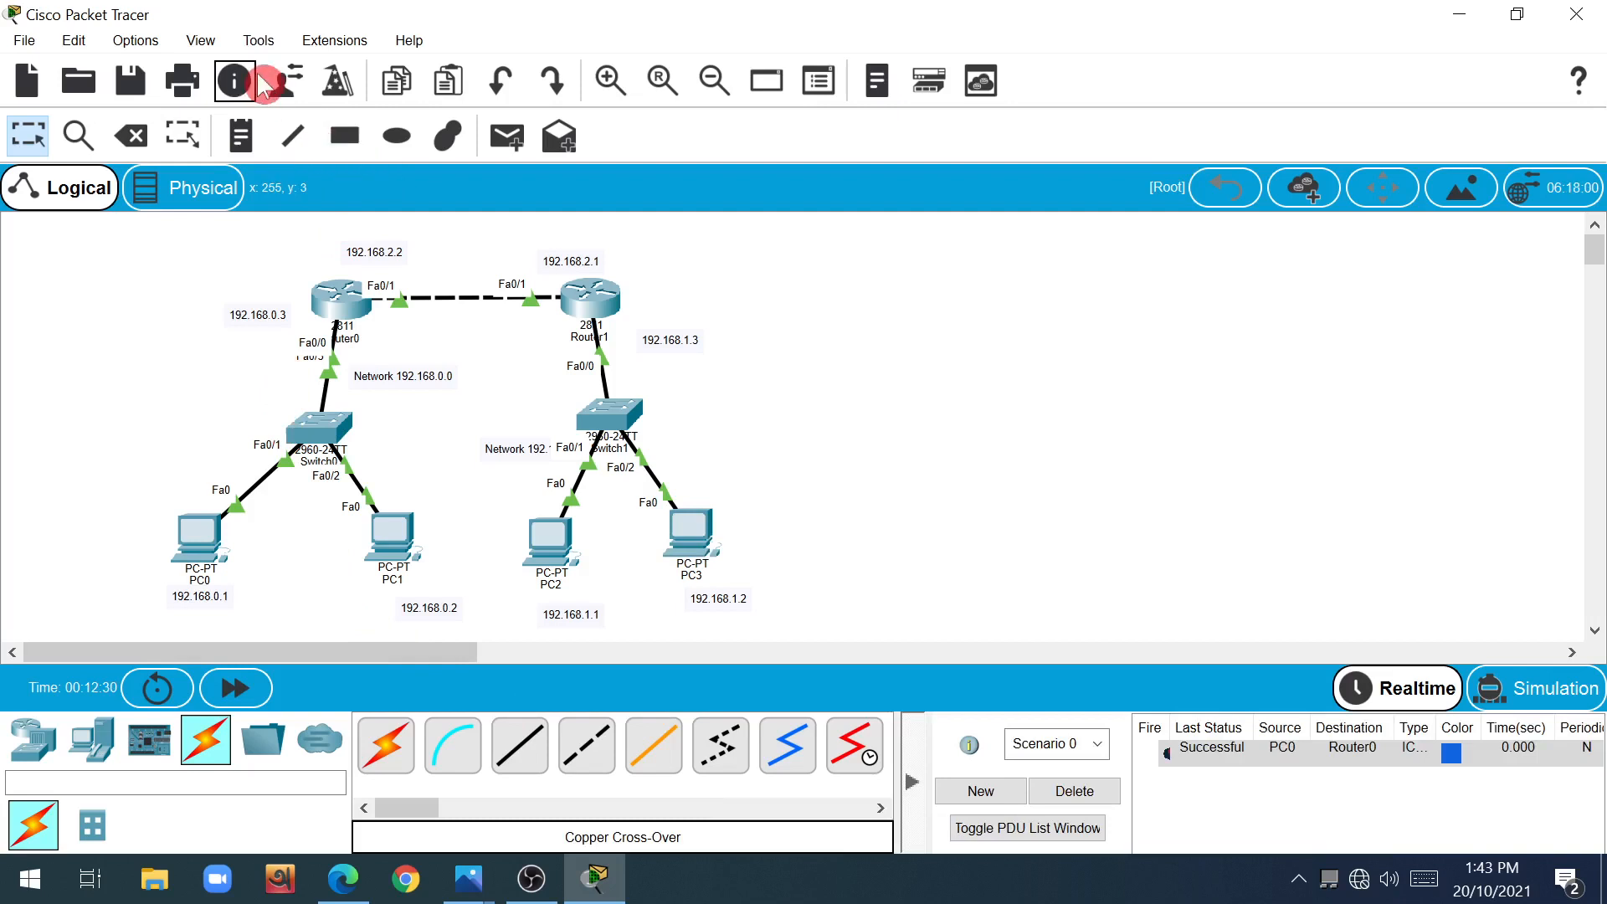
Step: Test connectivity with simple PDUs from PC0 to Router0 and from PC2 to PC3
click(505, 139)
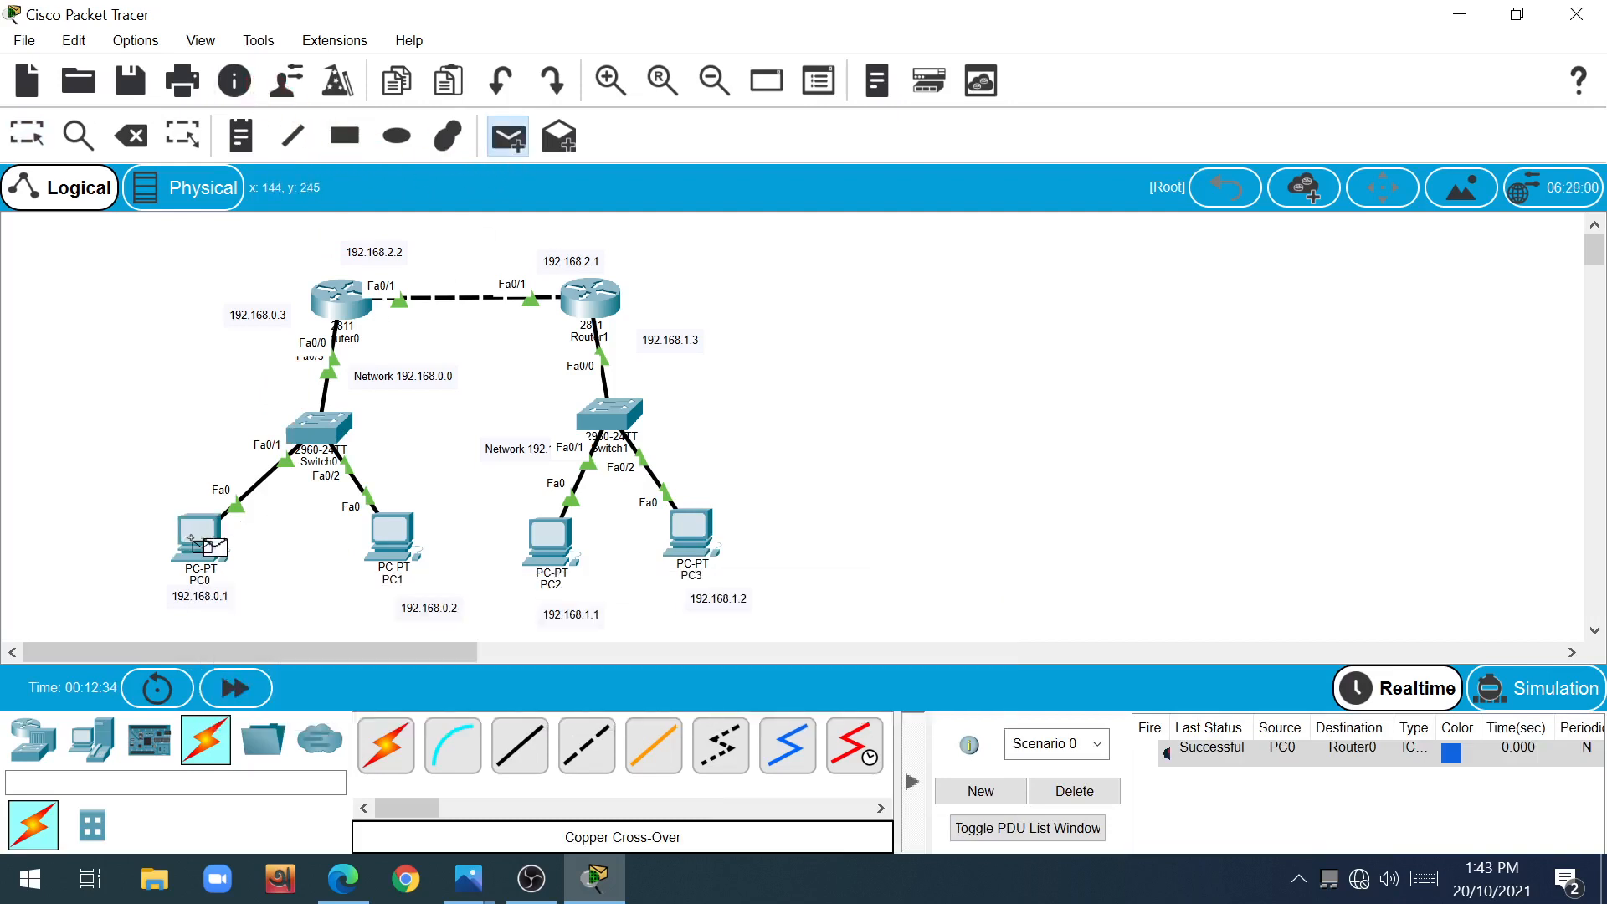
click(331, 314)
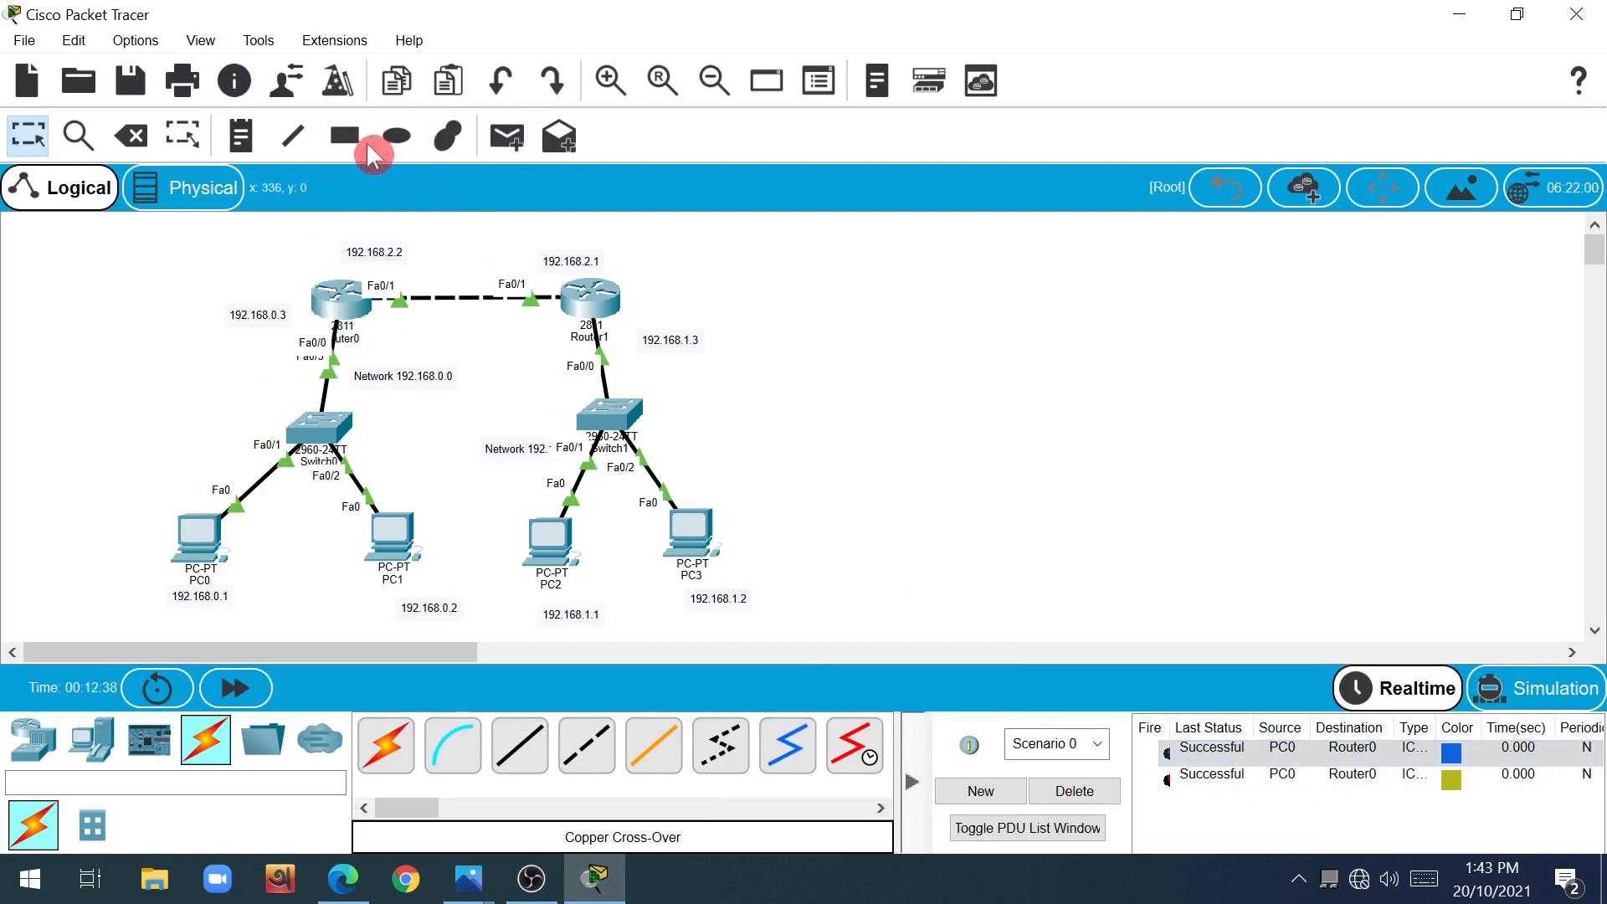
click(510, 138)
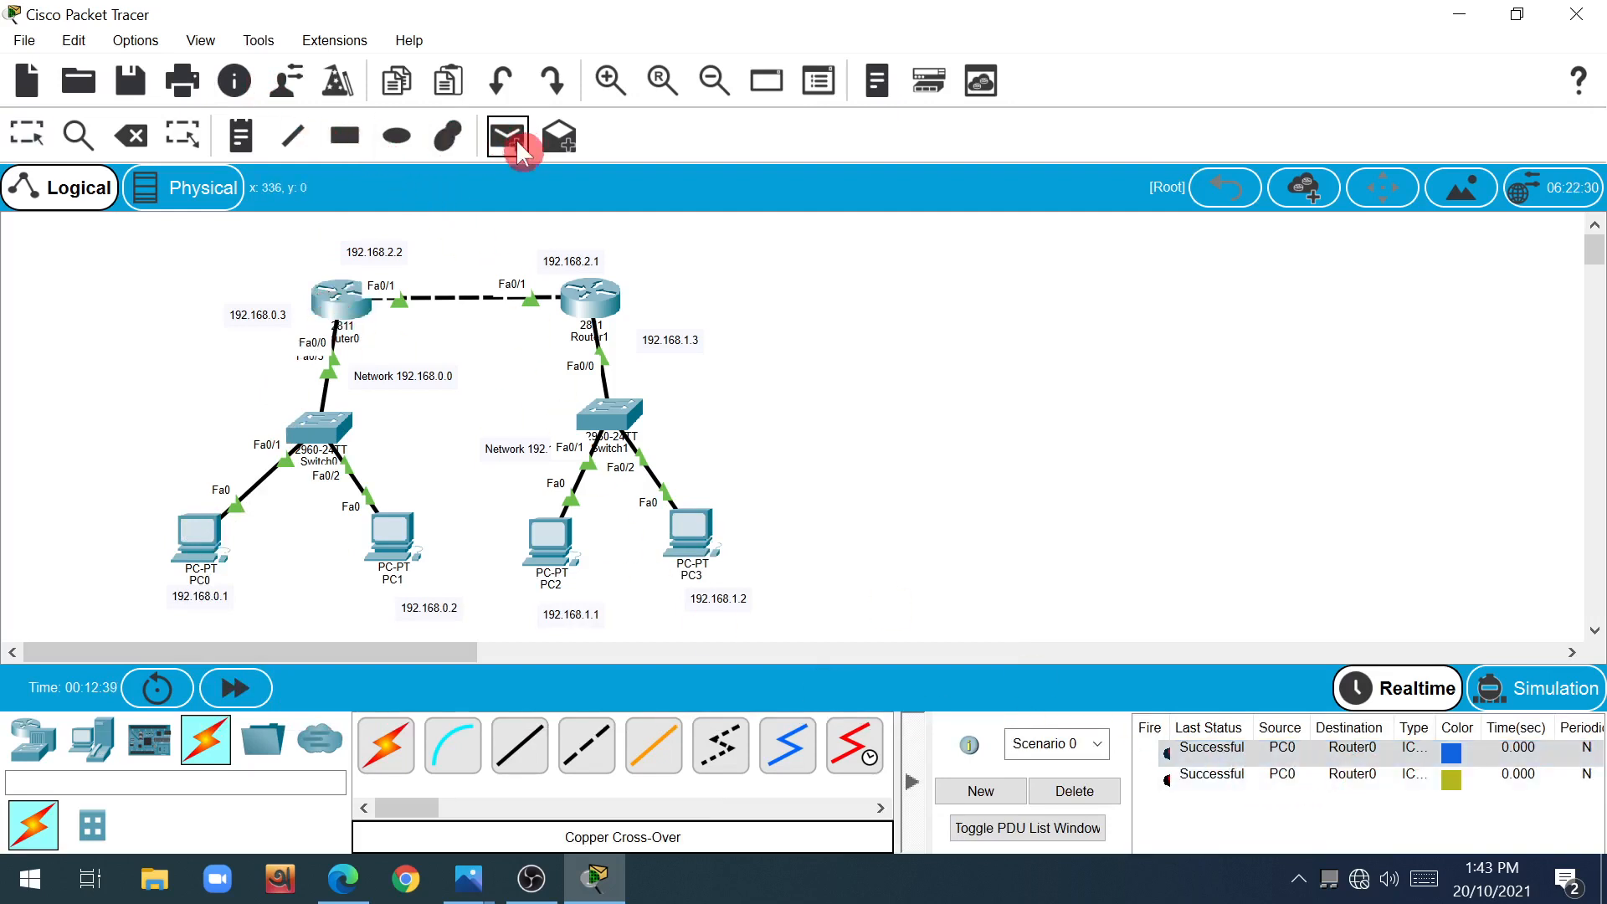
click(549, 540)
click(684, 531)
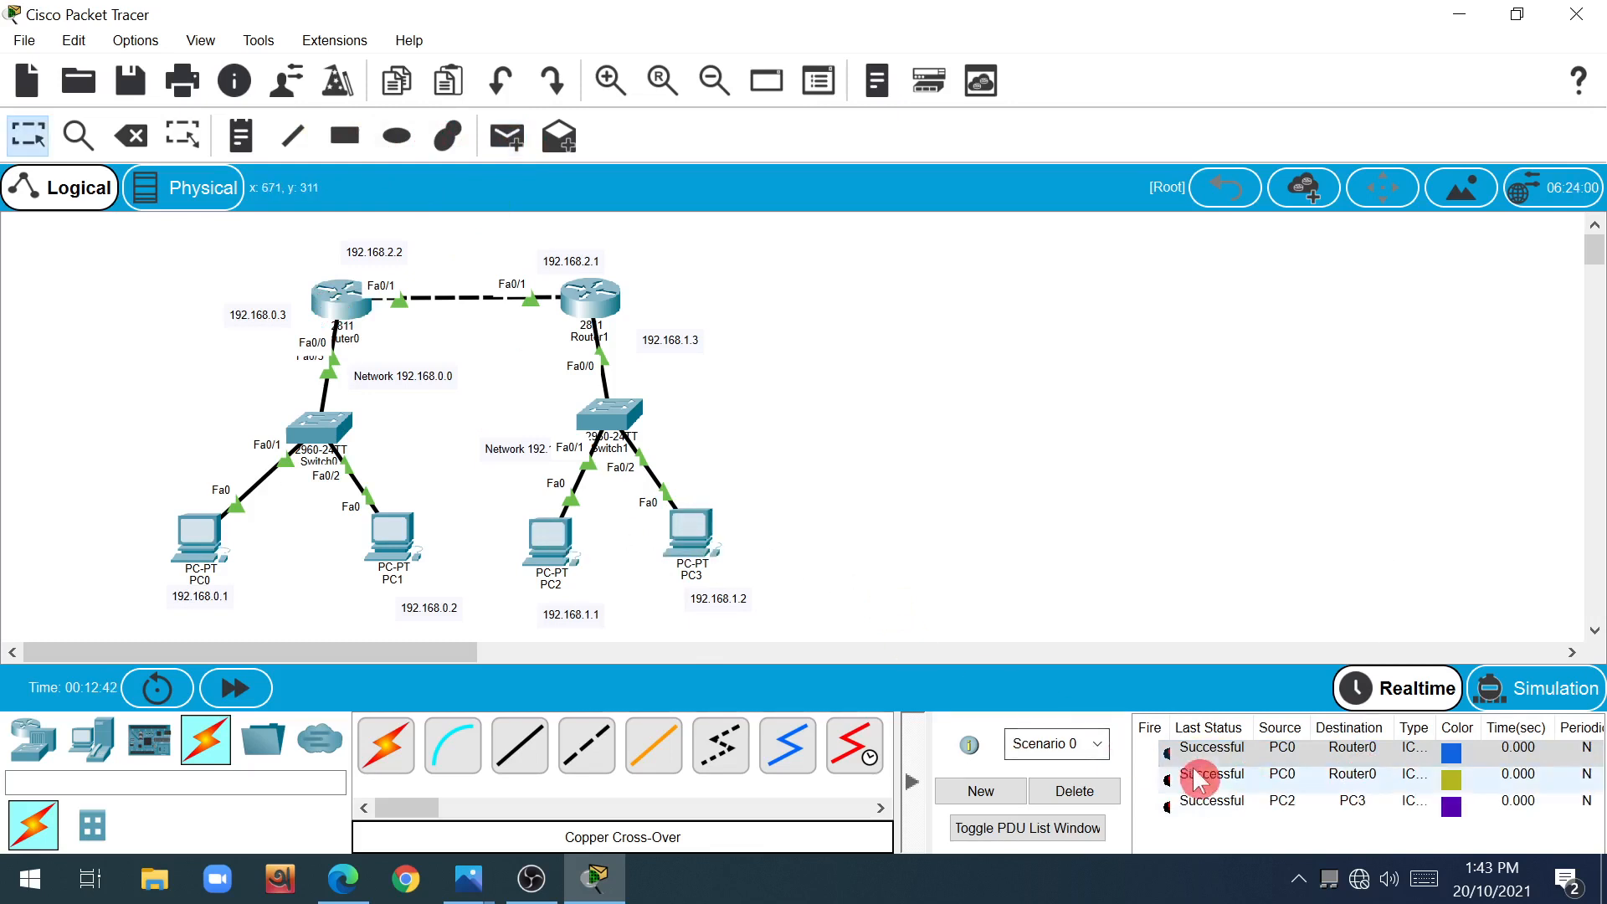
Step: Send a simple PDU from PC2 to PC0 to test connectivity between the two LANs, and check its status entry
click(509, 141)
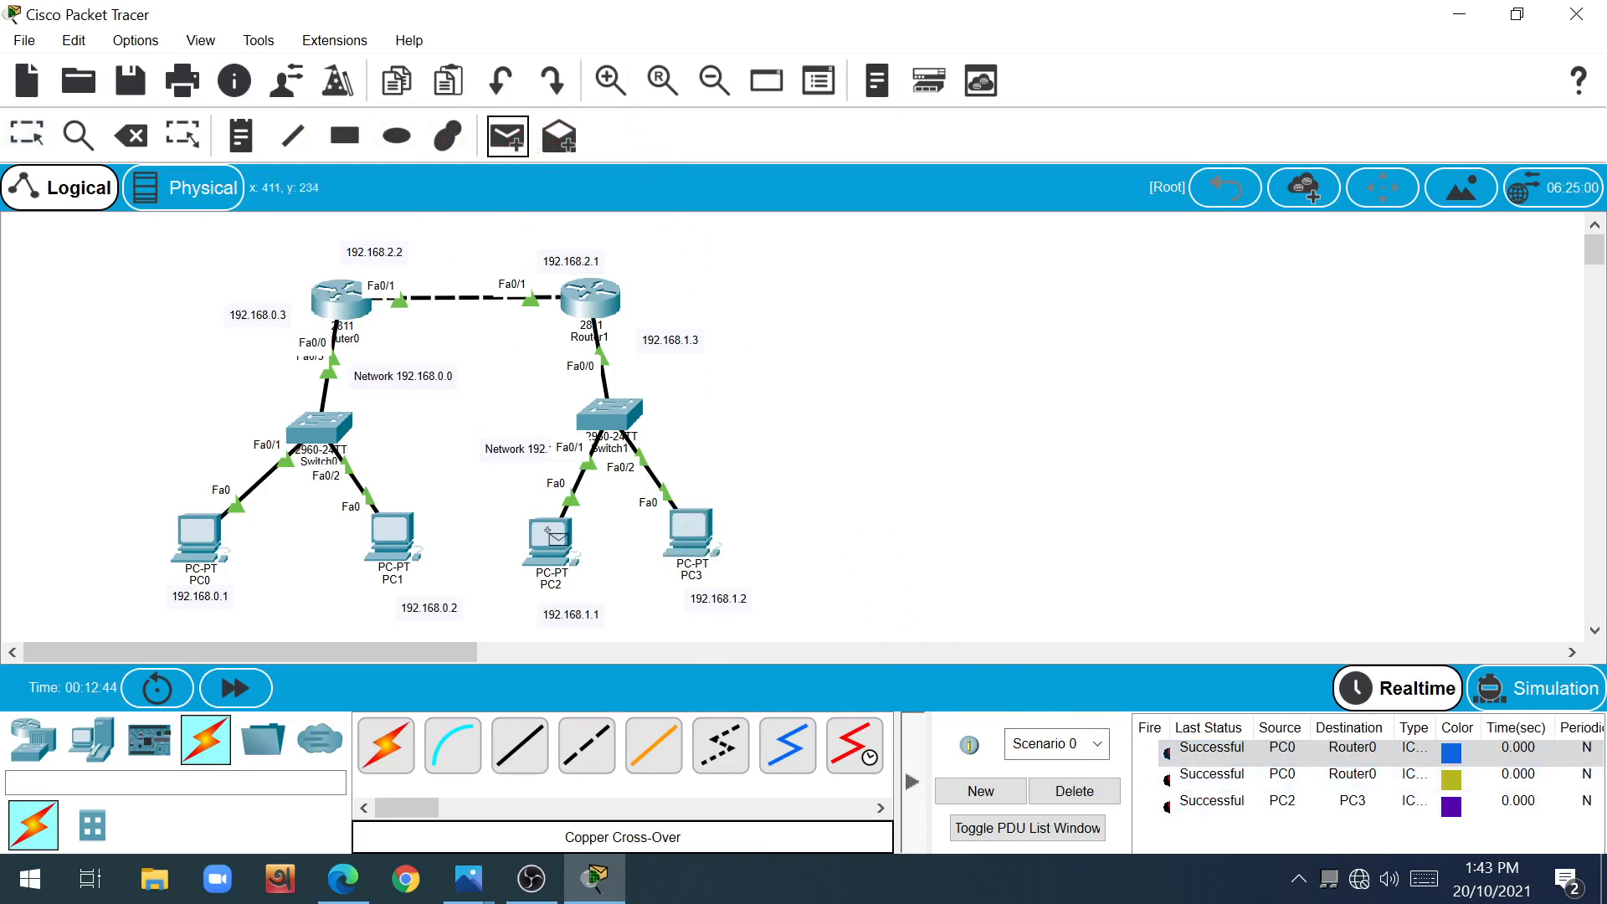
click(547, 533)
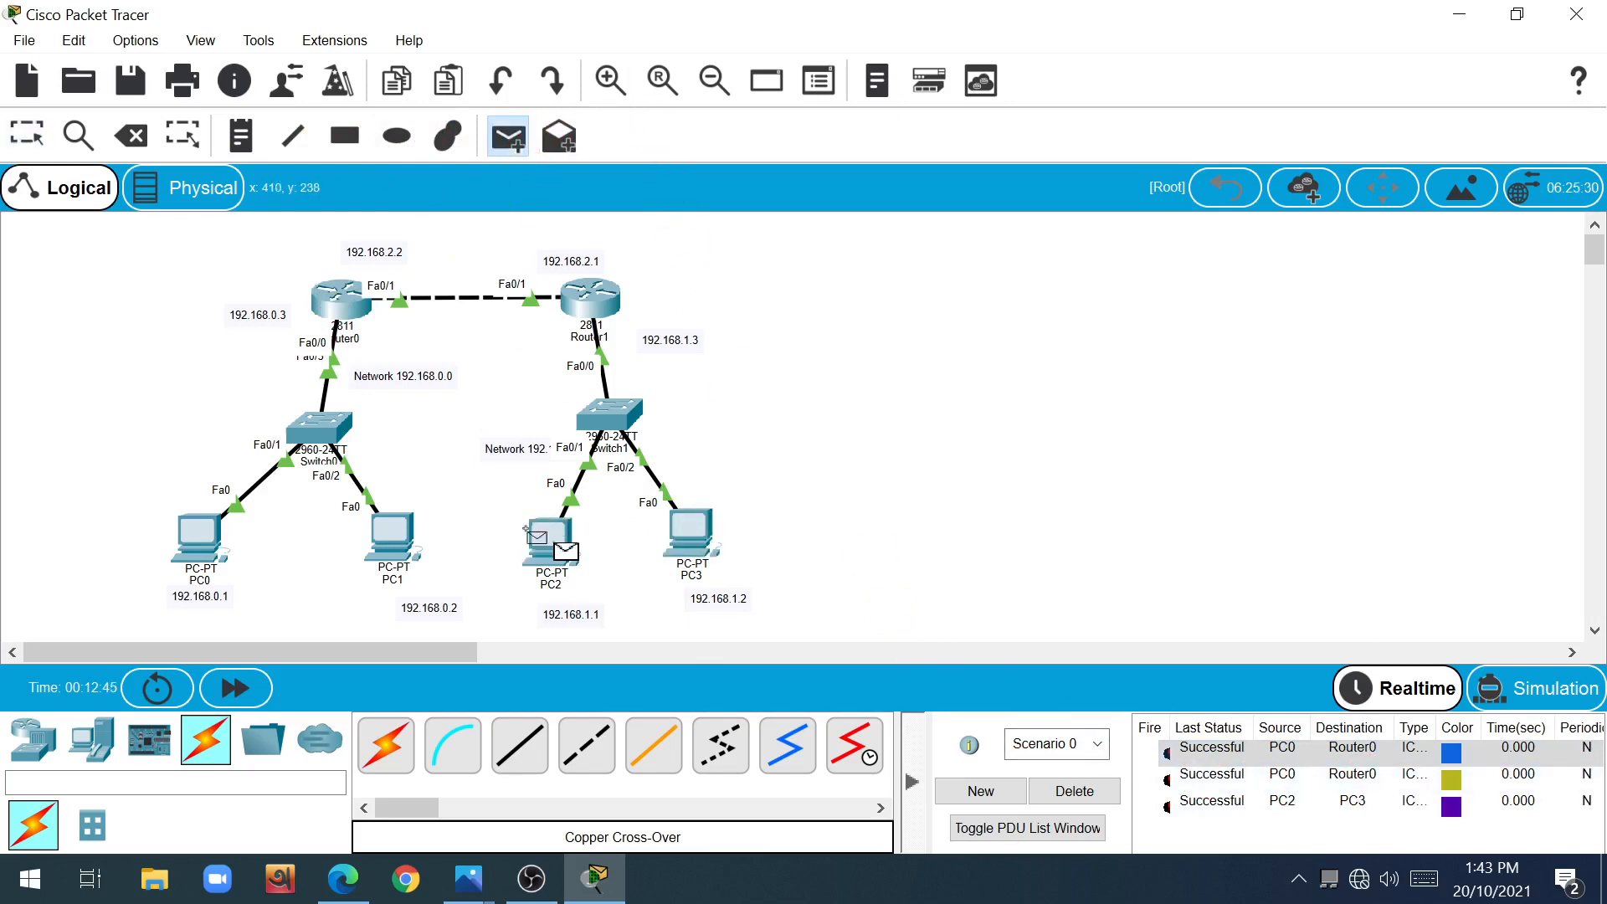
click(190, 529)
click(1205, 827)
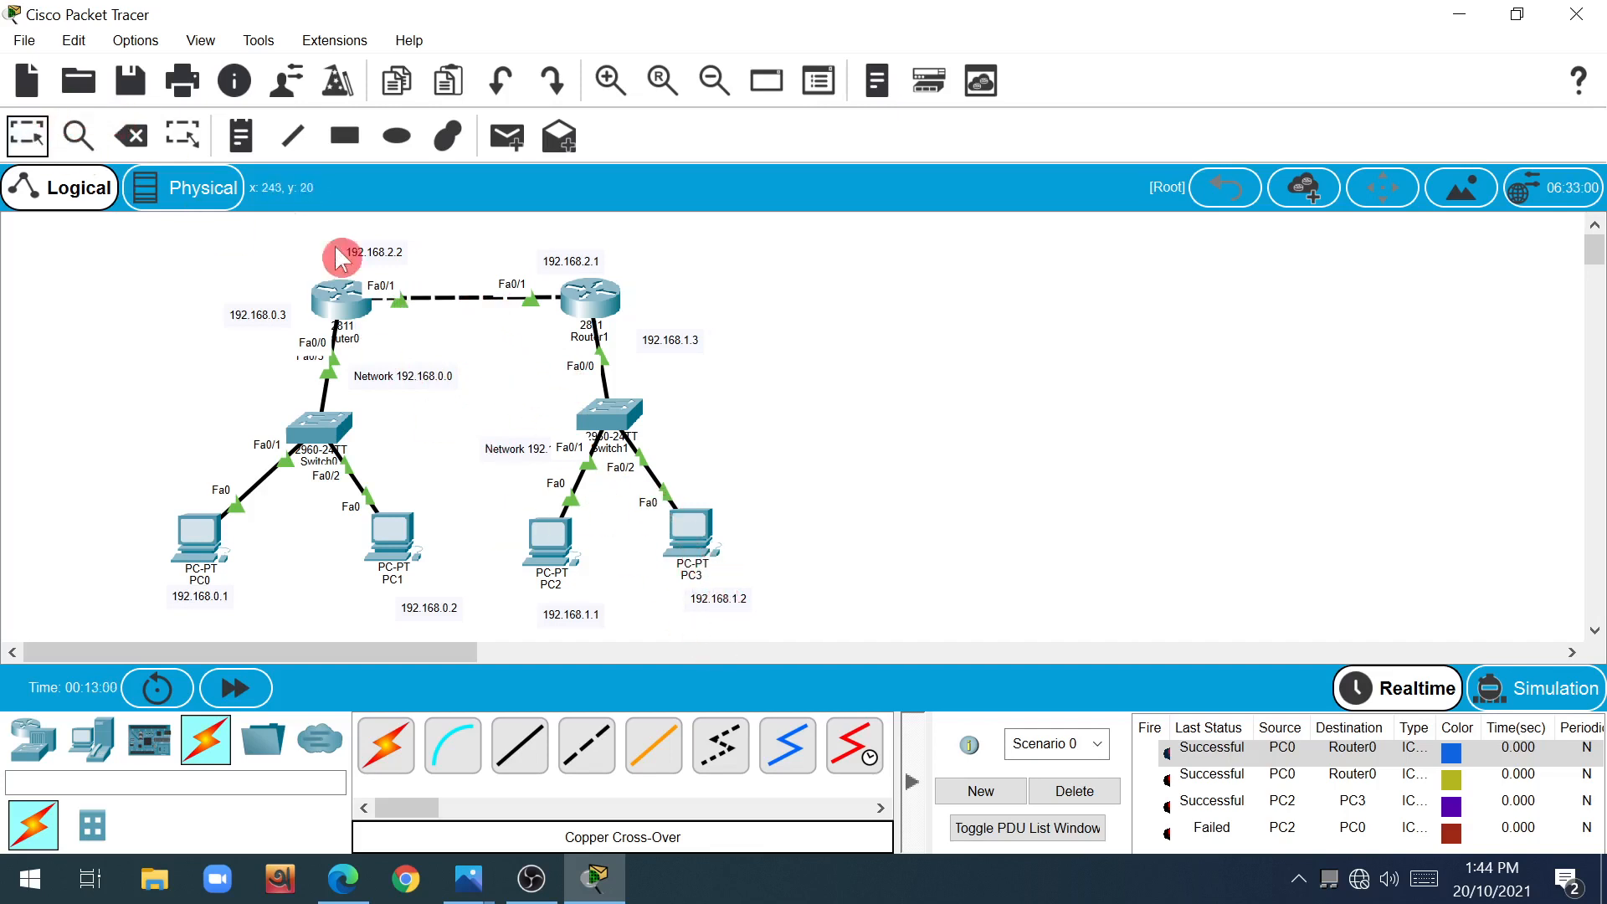
Step: Move the Network 192.168.1.0 label up and clear of Switch1's port labels so its full text is readable
mouse_move(346, 308)
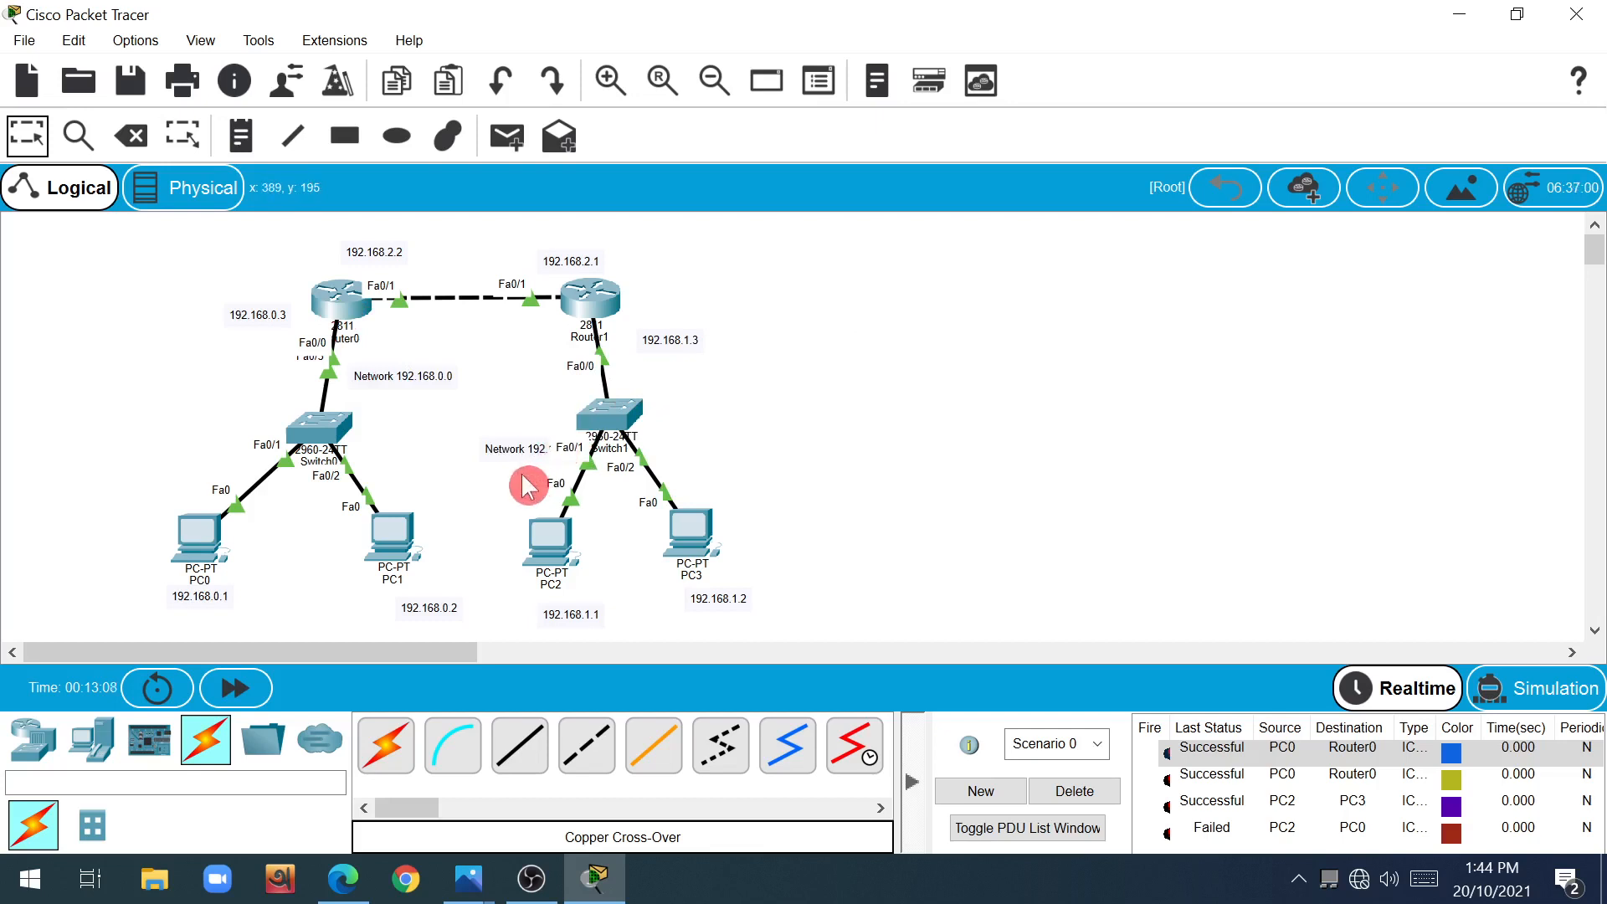
drag(518, 450, 483, 415)
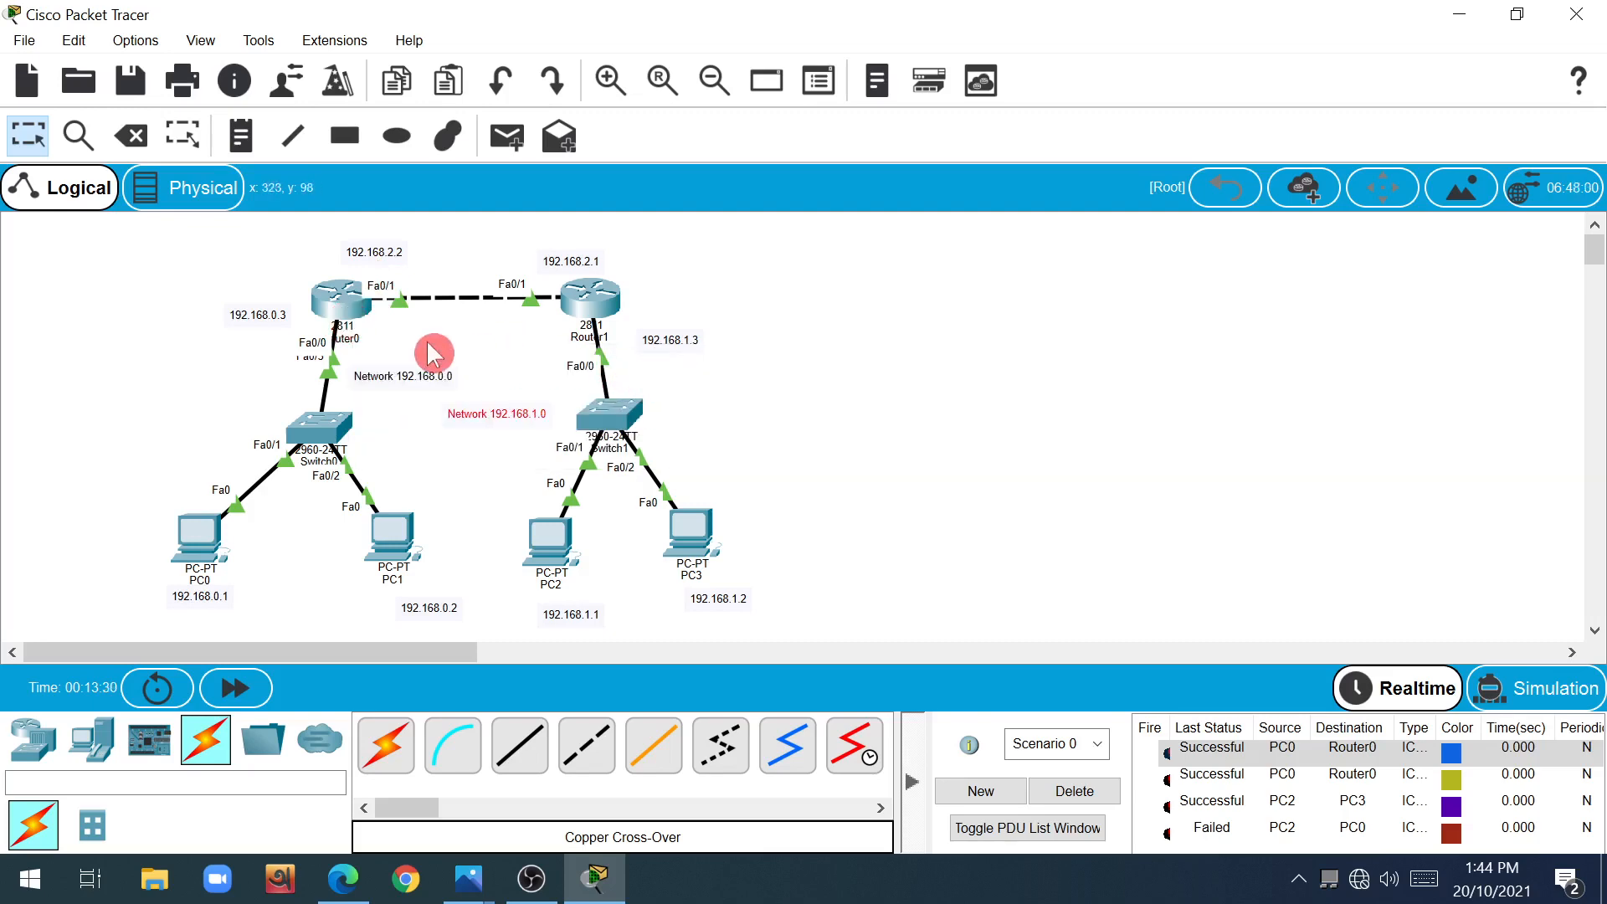
Step: Open Router0's command line and enter global configuration mode
click(343, 320)
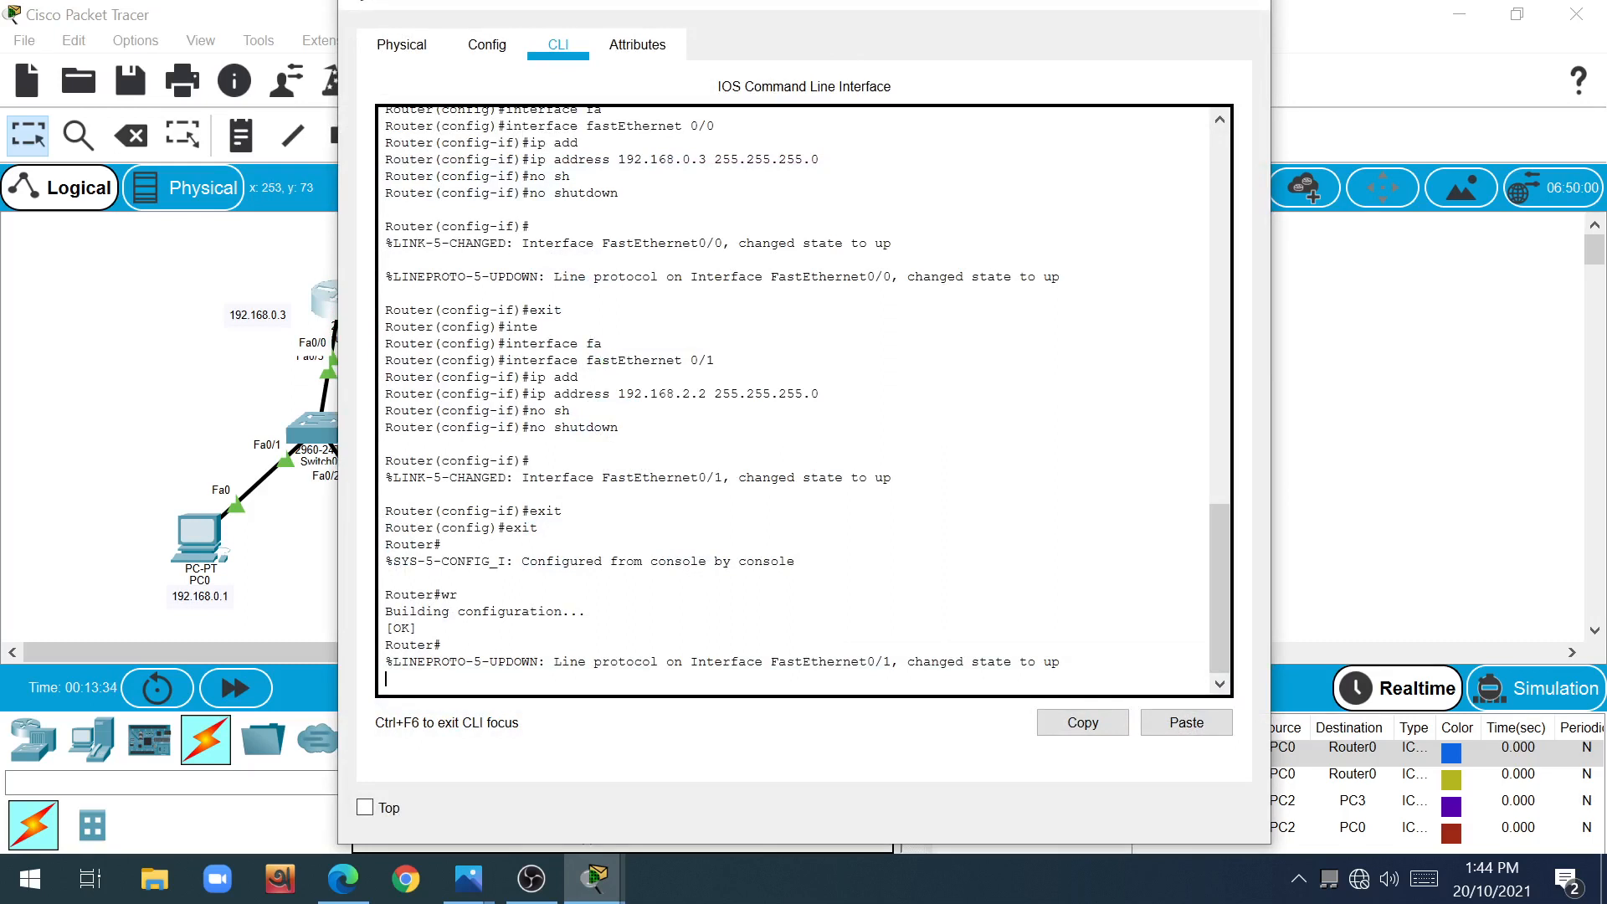
key(Return)
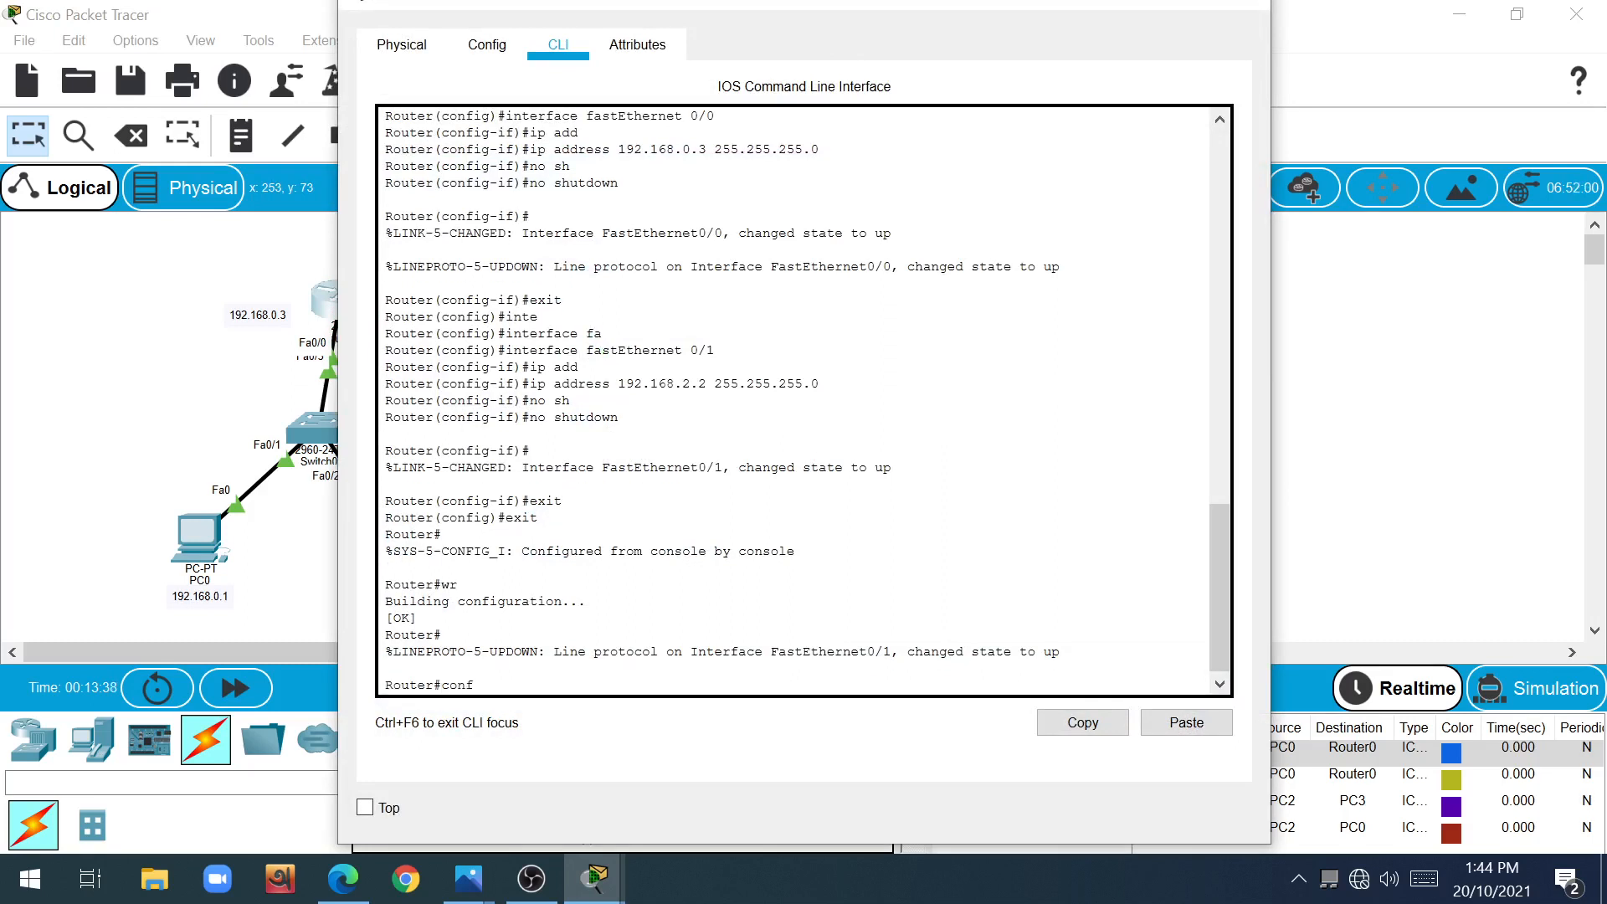
text(conf)
key(Tab)
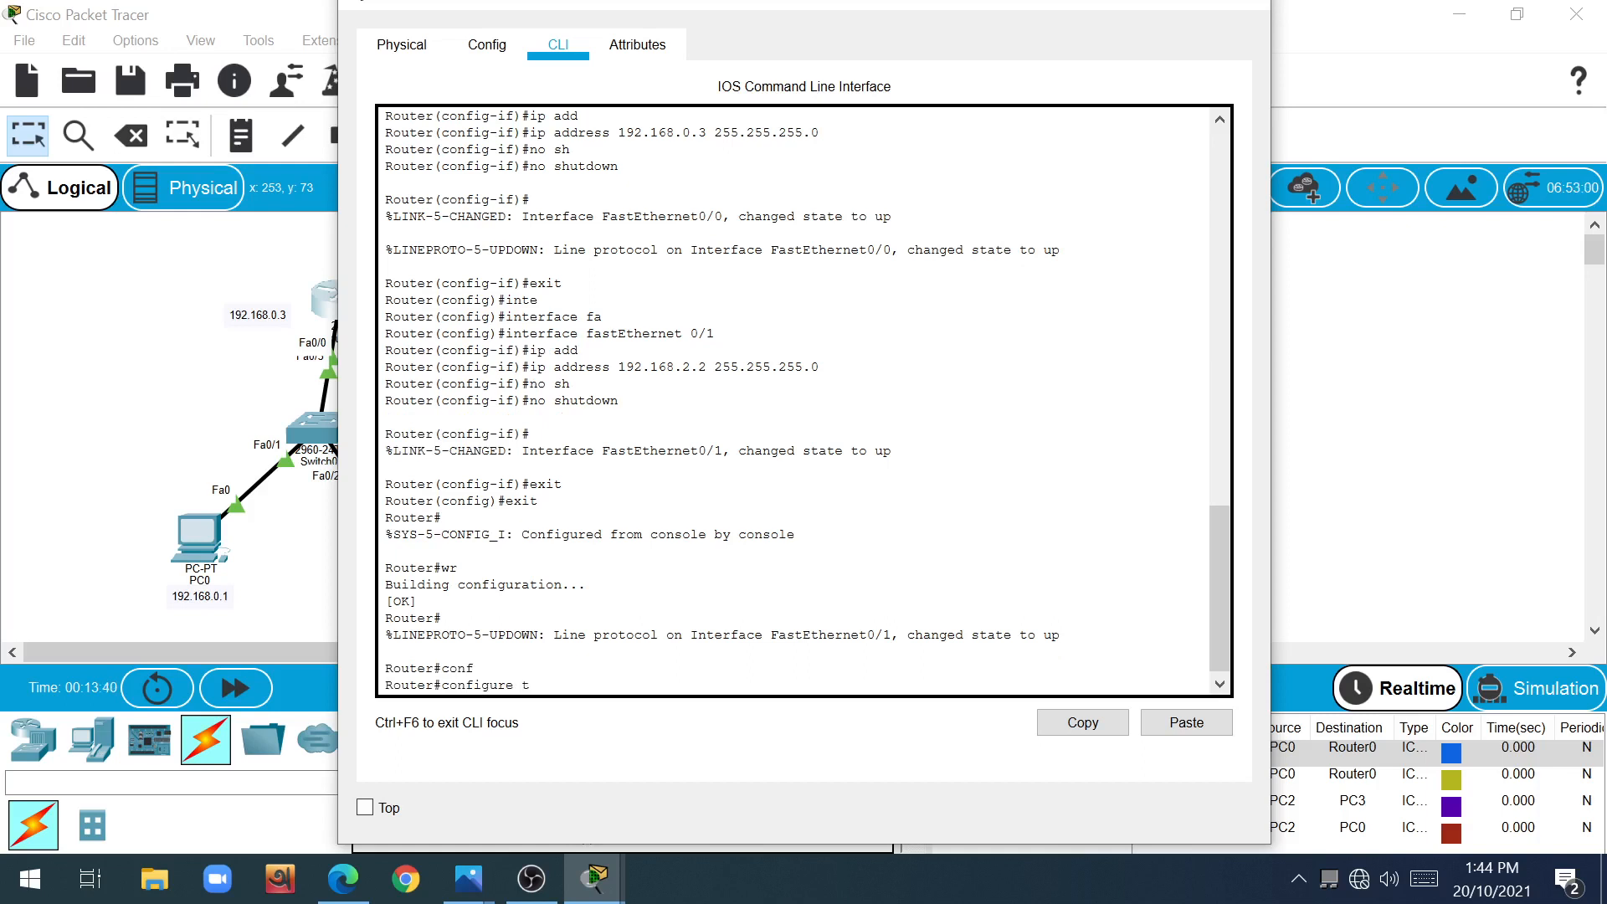
text(t)
key(Tab)
key(Return)
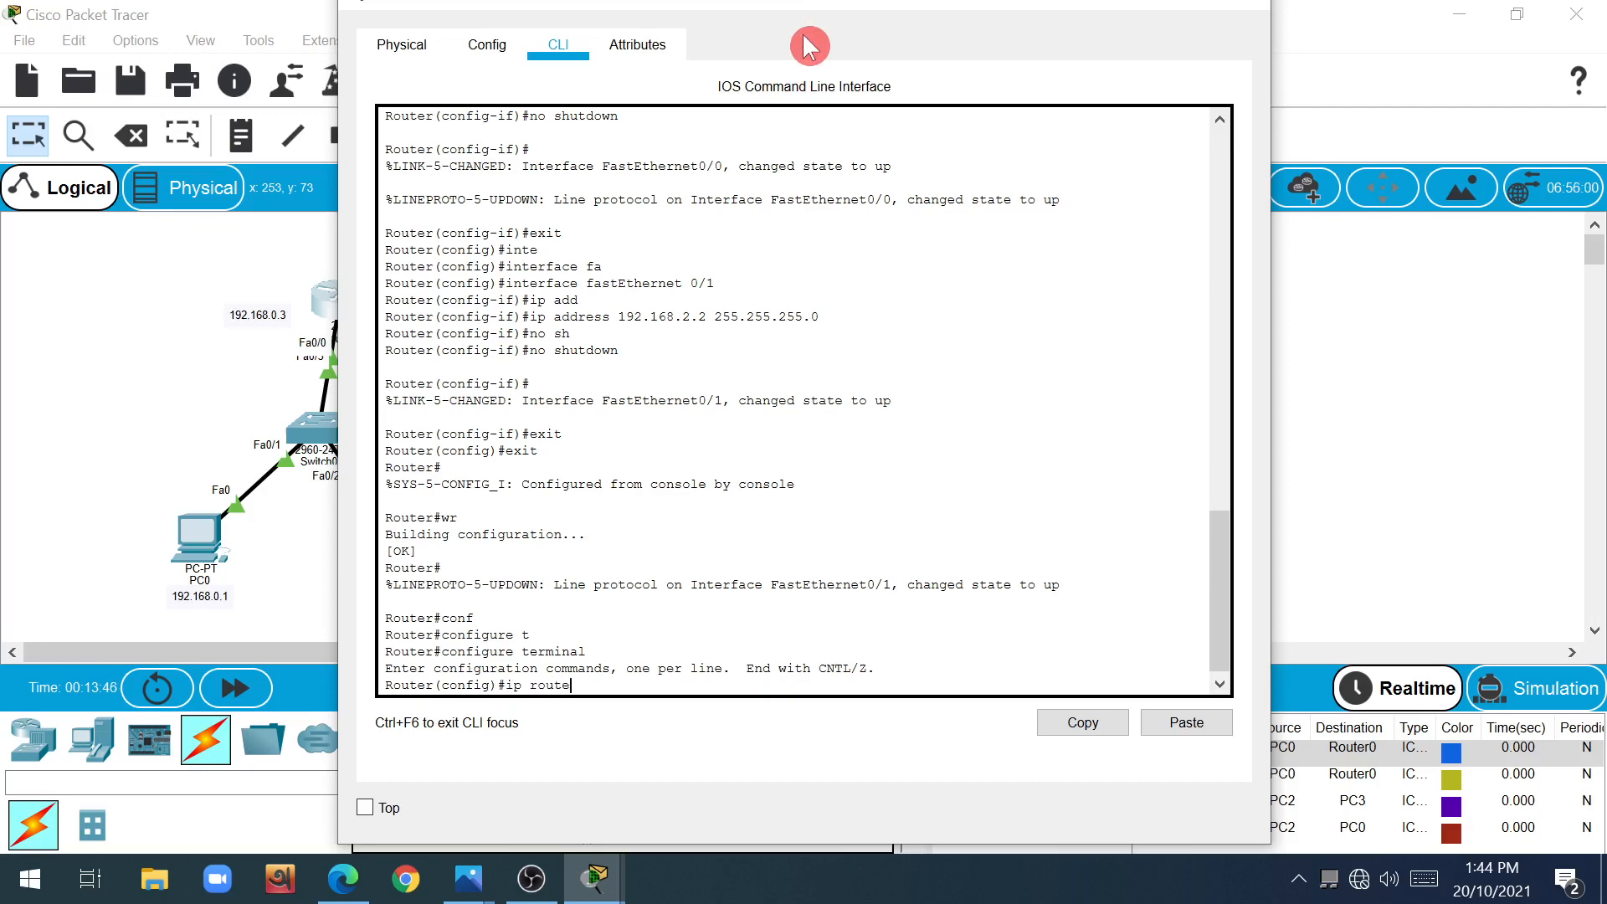
Step: Begin a static route on Router0 to network 192.168.1.0 with mask 255.255.255.0, placing the router window beside the topology
text(ip route)
drag(815, 3, 1133, 179)
drag(1149, 130, 1203, 109)
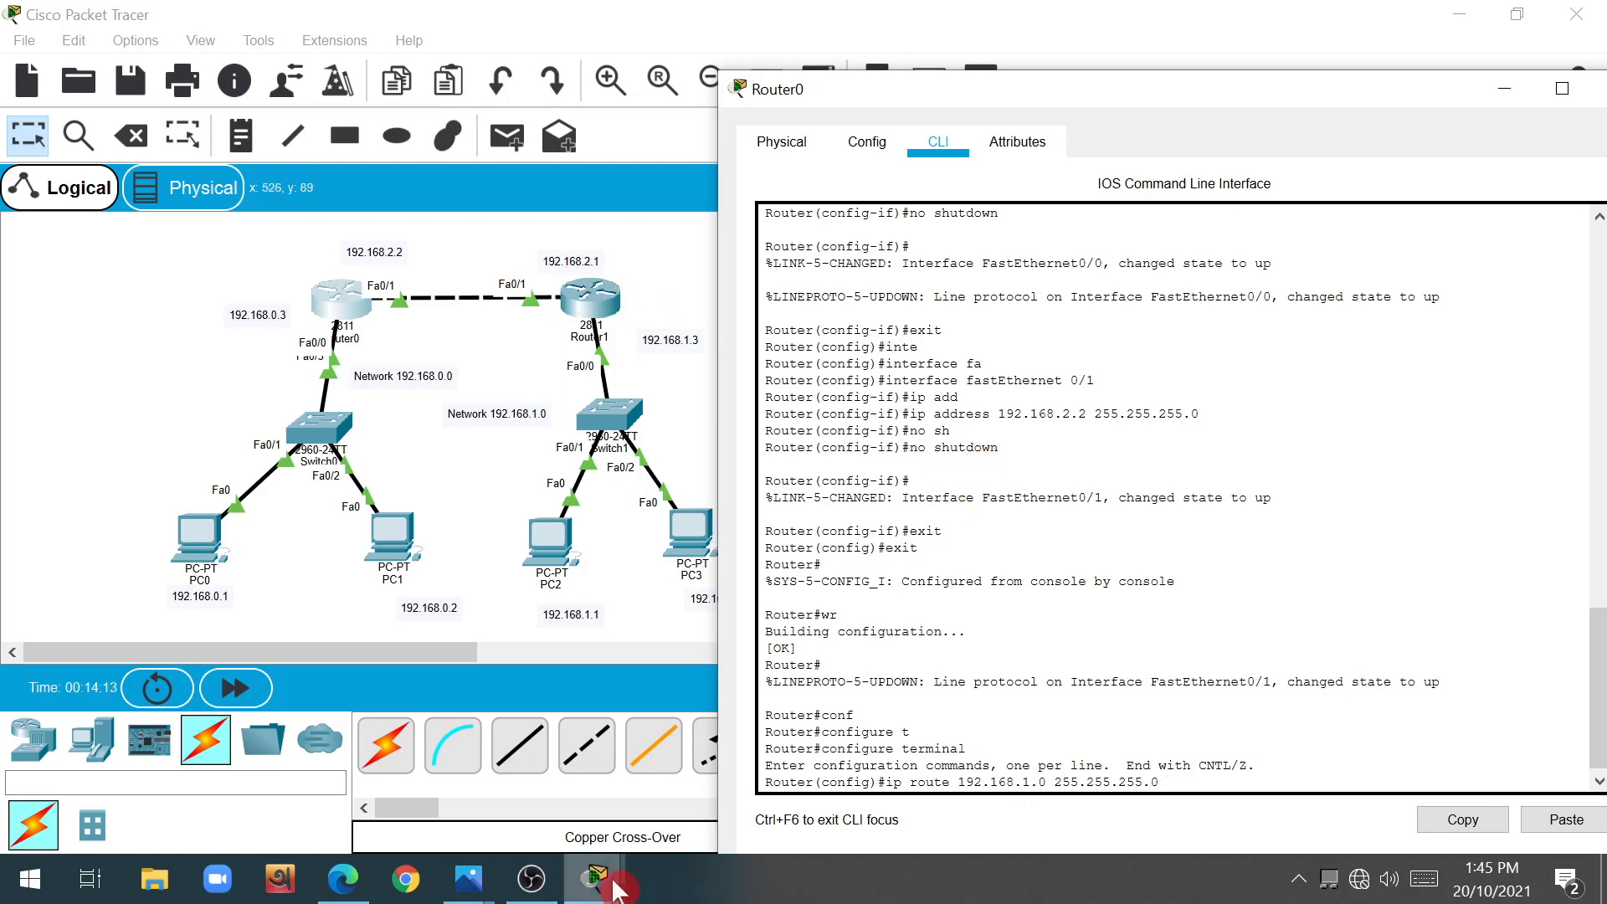
click(532, 879)
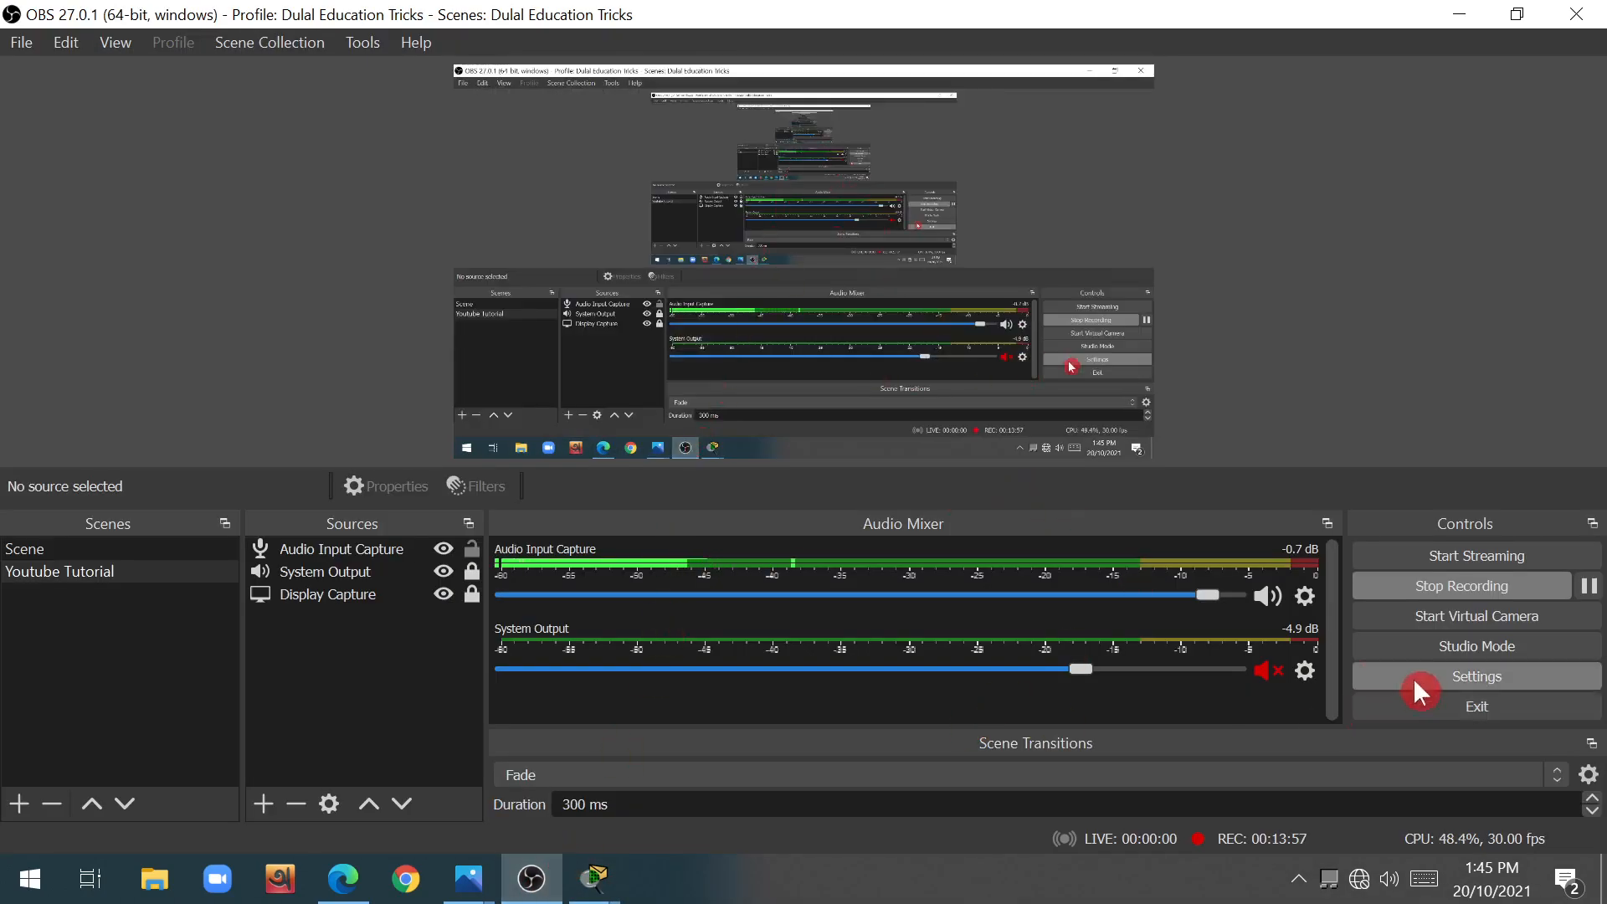
click(593, 879)
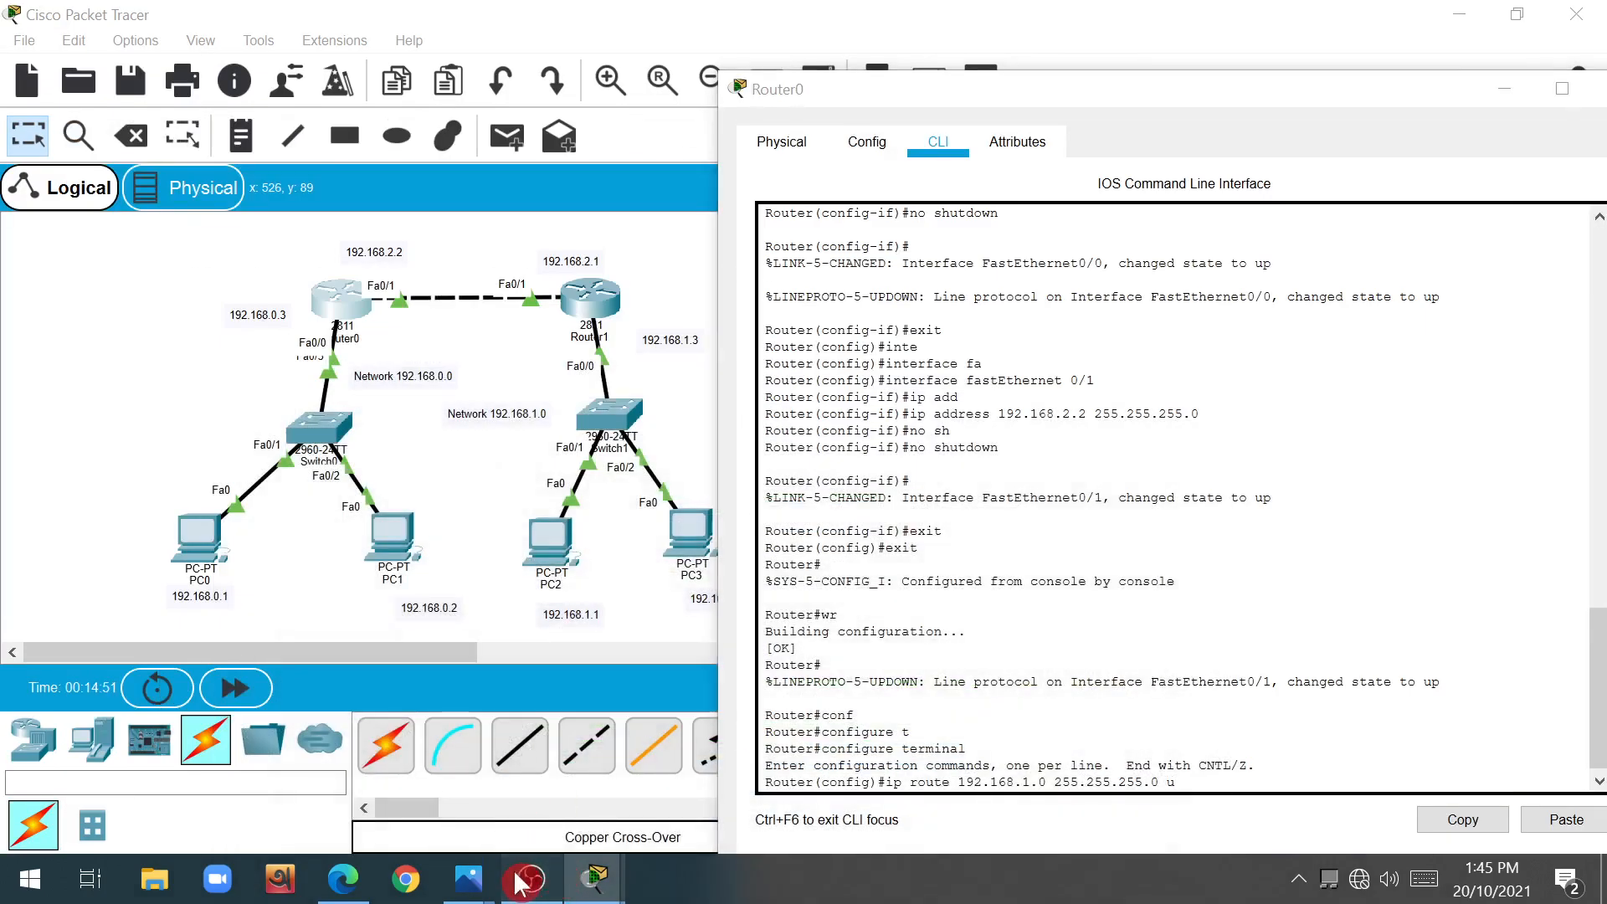
click(525, 880)
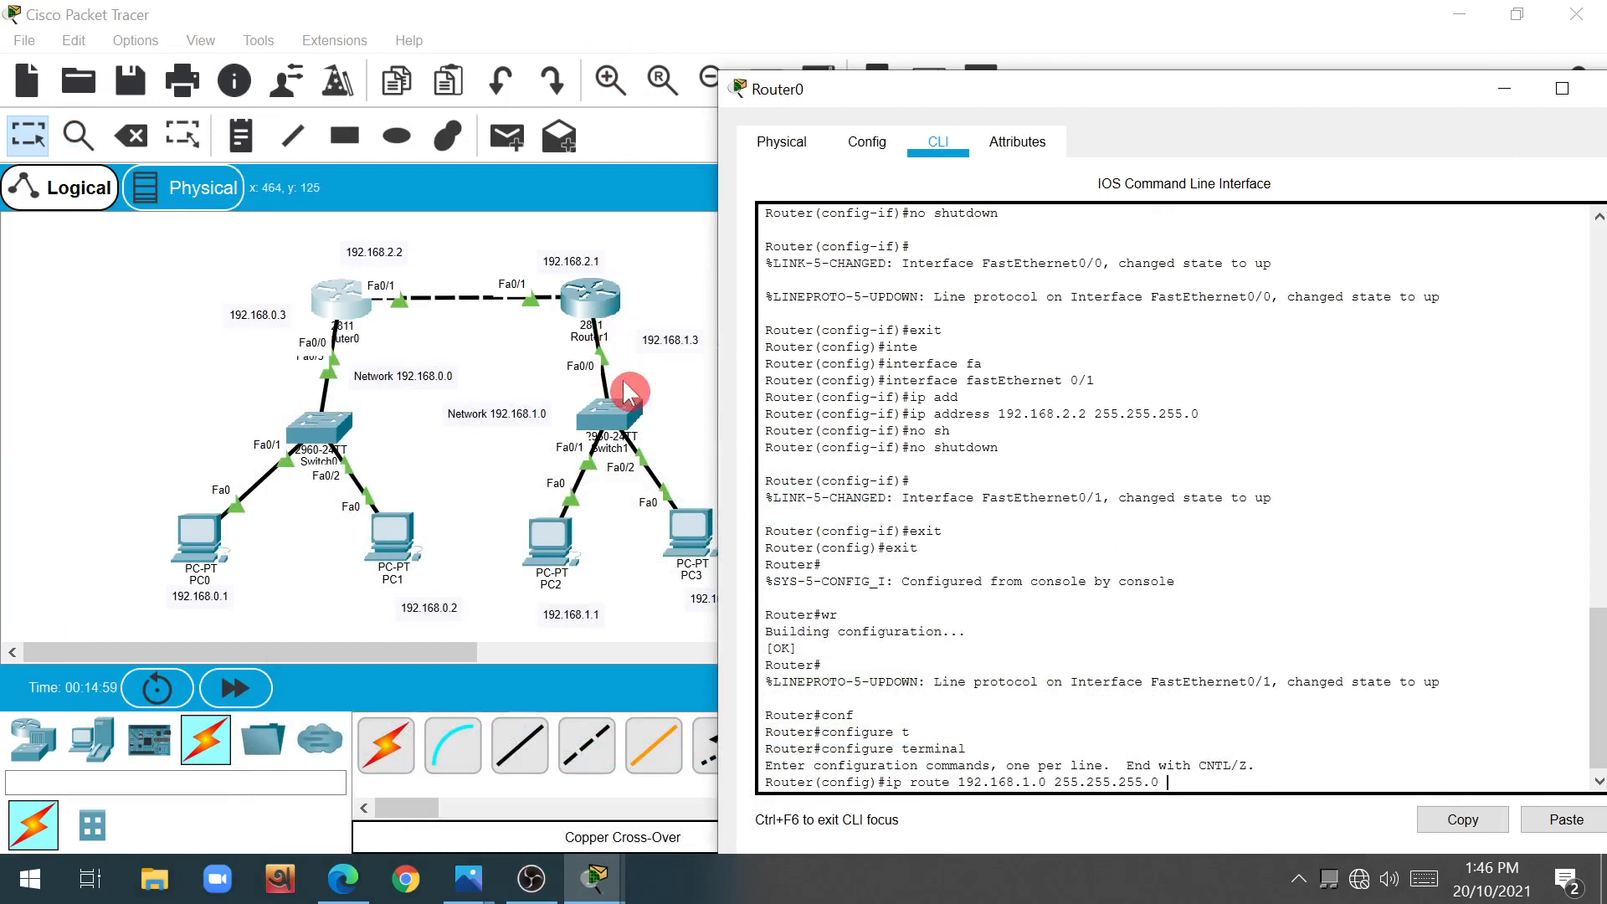
Step: Complete Router0's static route with next hop 192.168.2.1, leave global configuration mode and return to the topology
text(168.2.1)
key(Return)
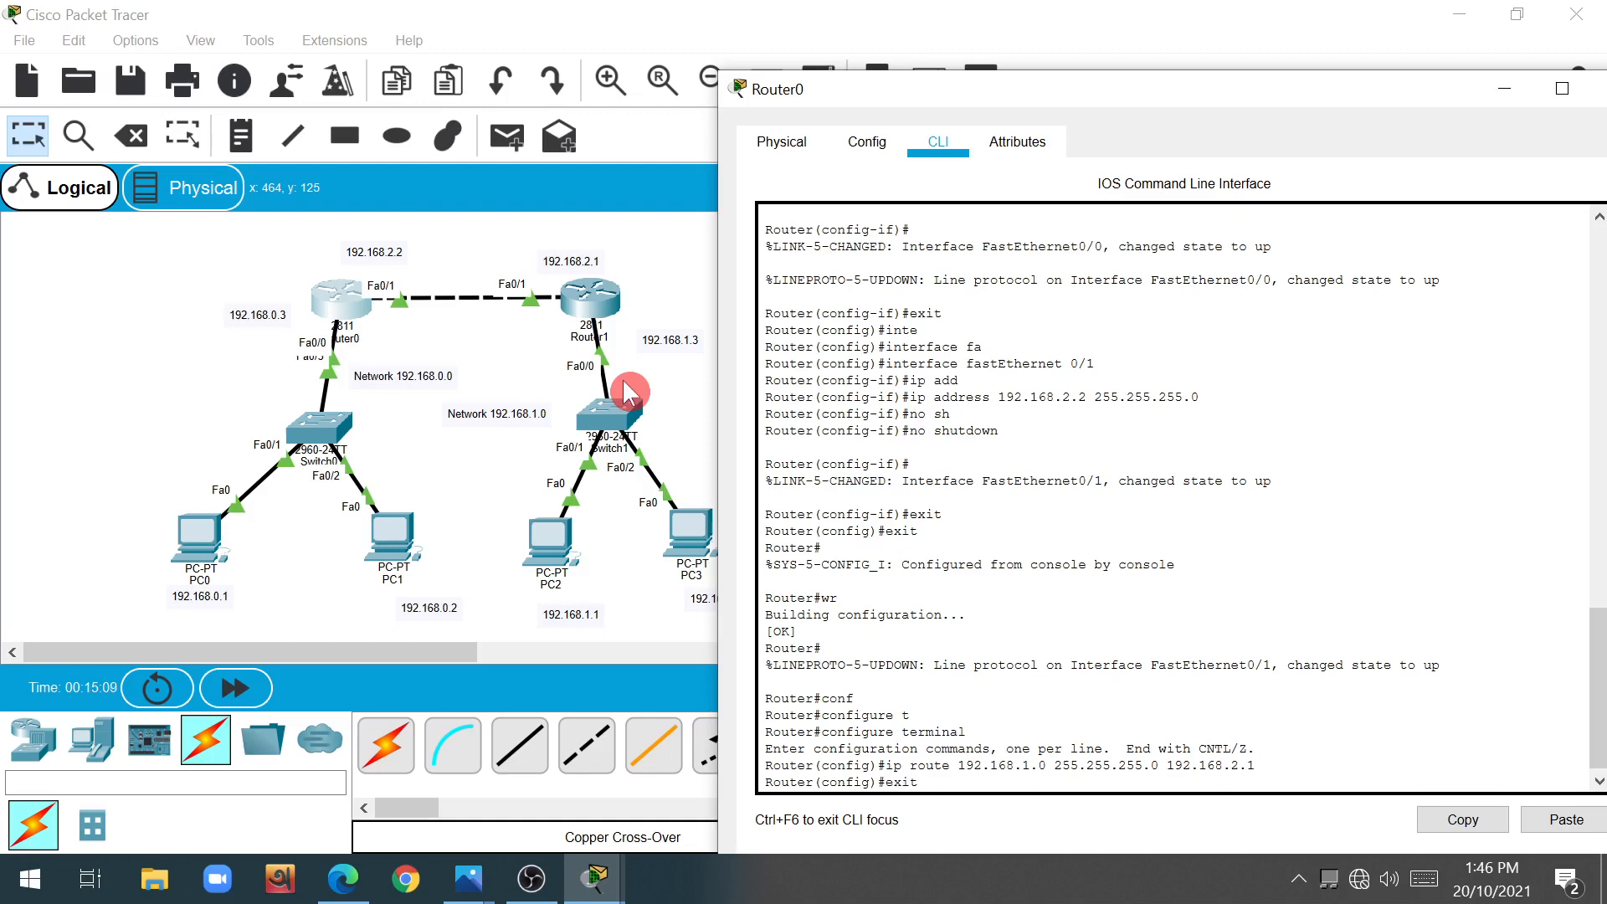
key(Return)
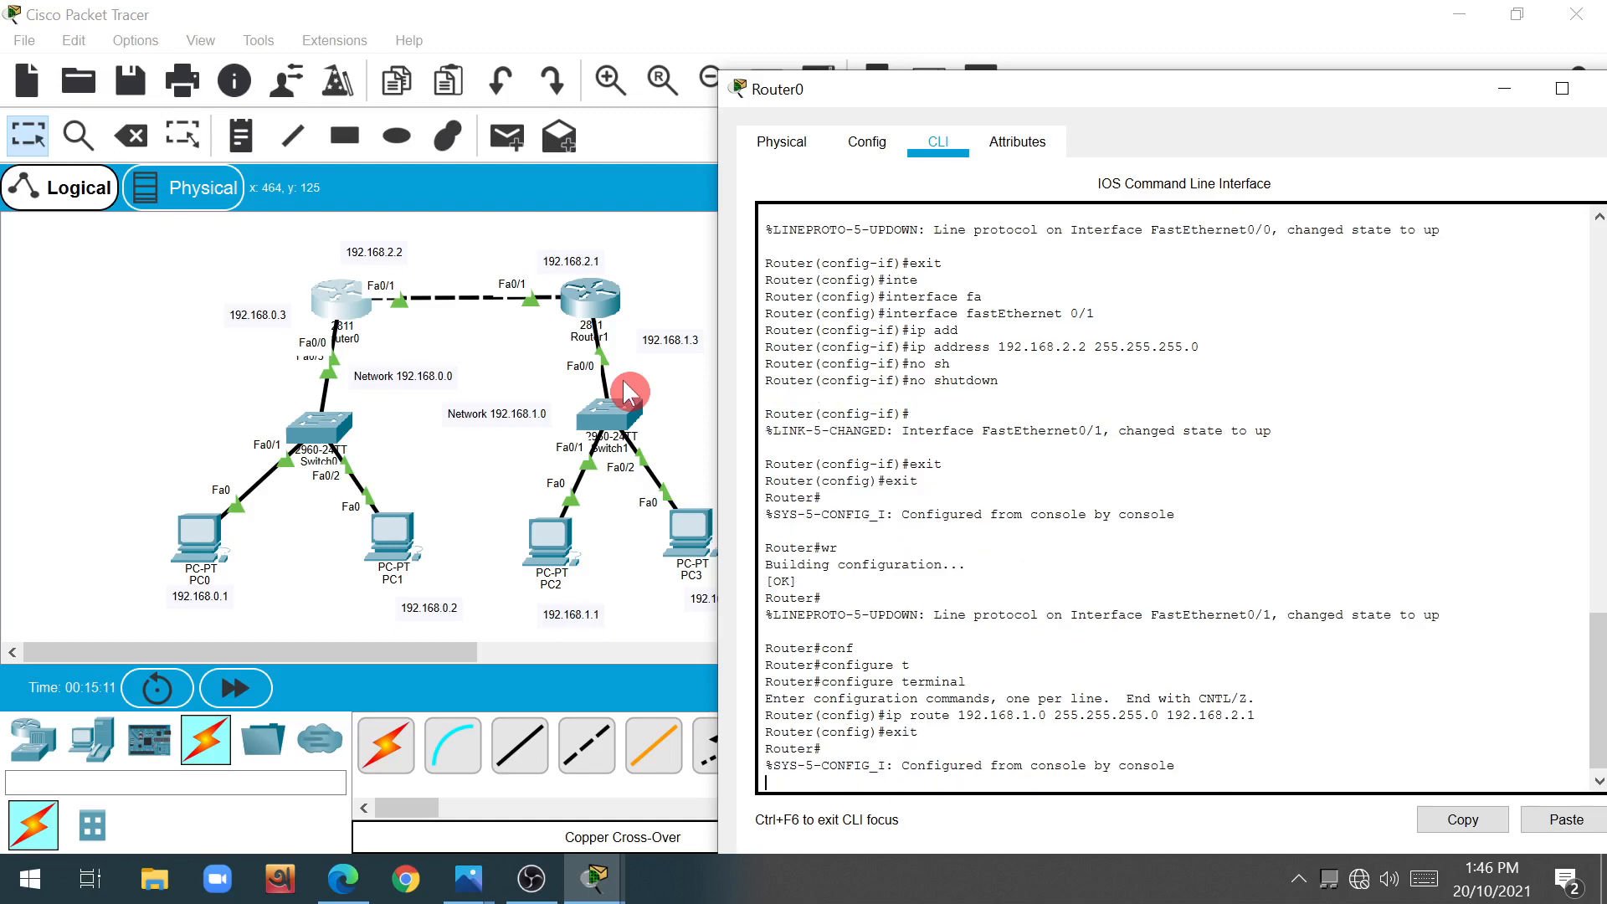
click(1577, 14)
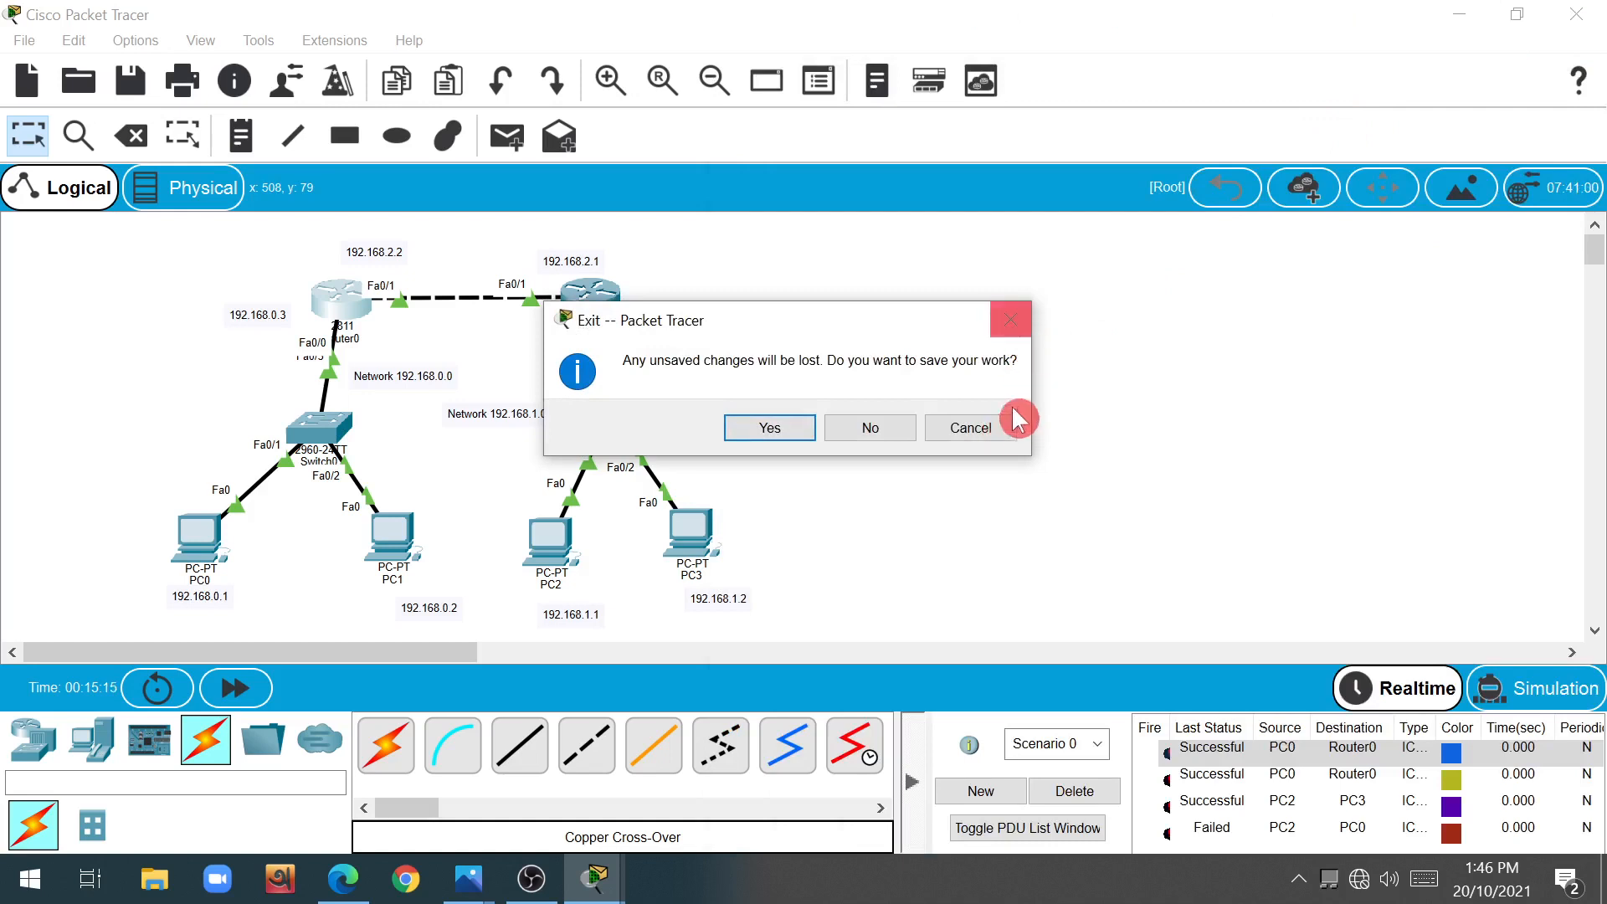
click(1011, 426)
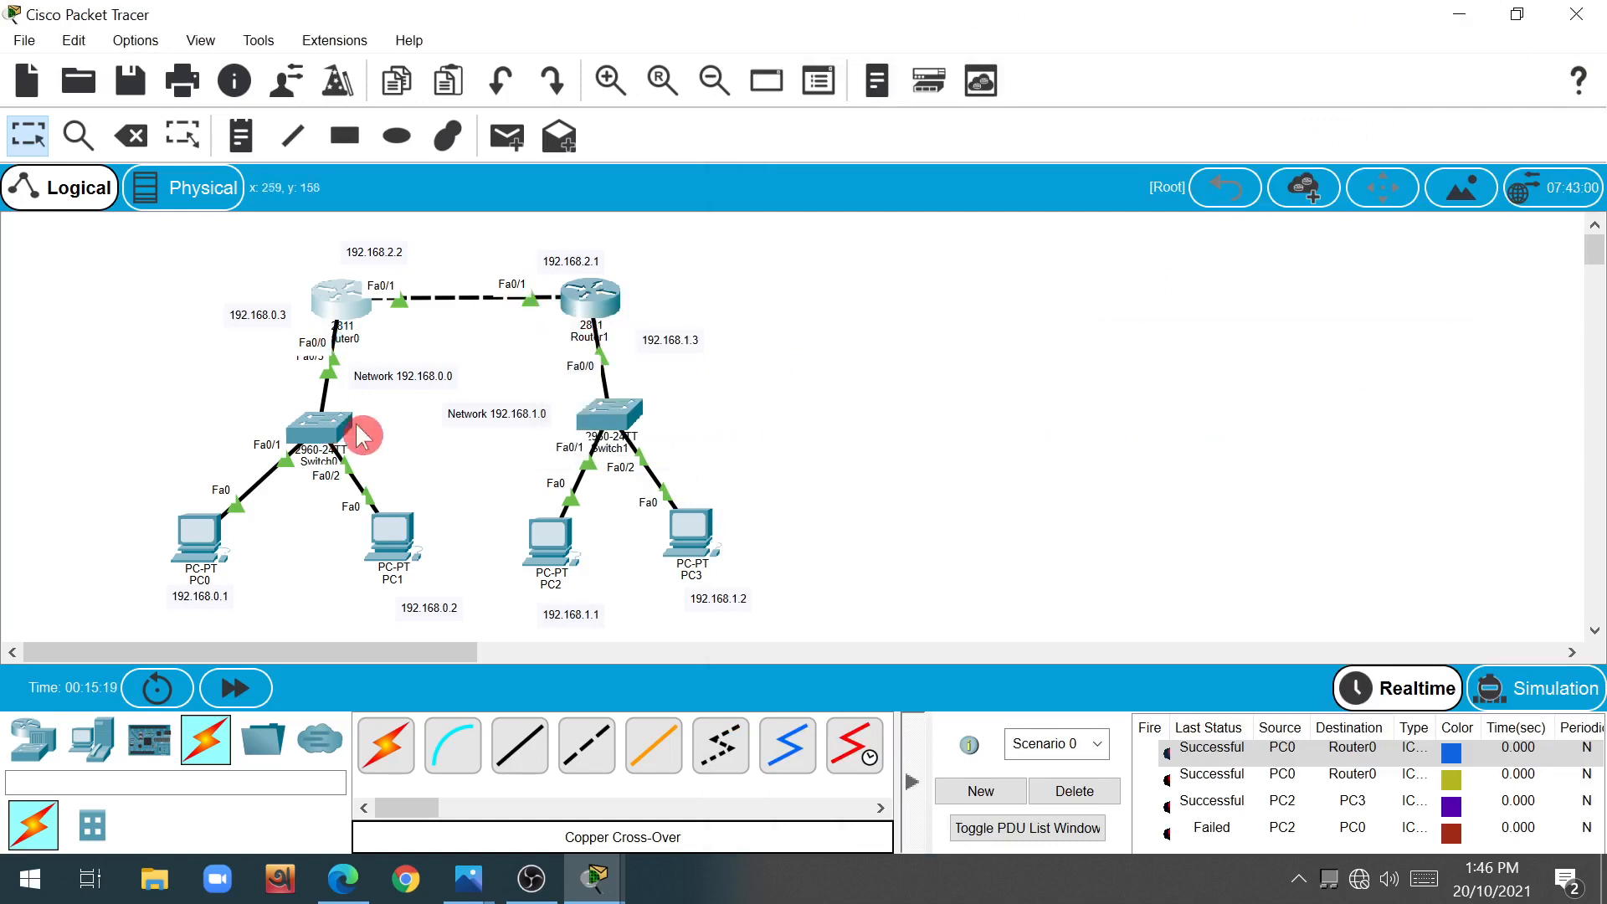
Step: Open Router1's command line beside the topology and enter global configuration mode
click(597, 302)
drag(805, 5, 1071, 19)
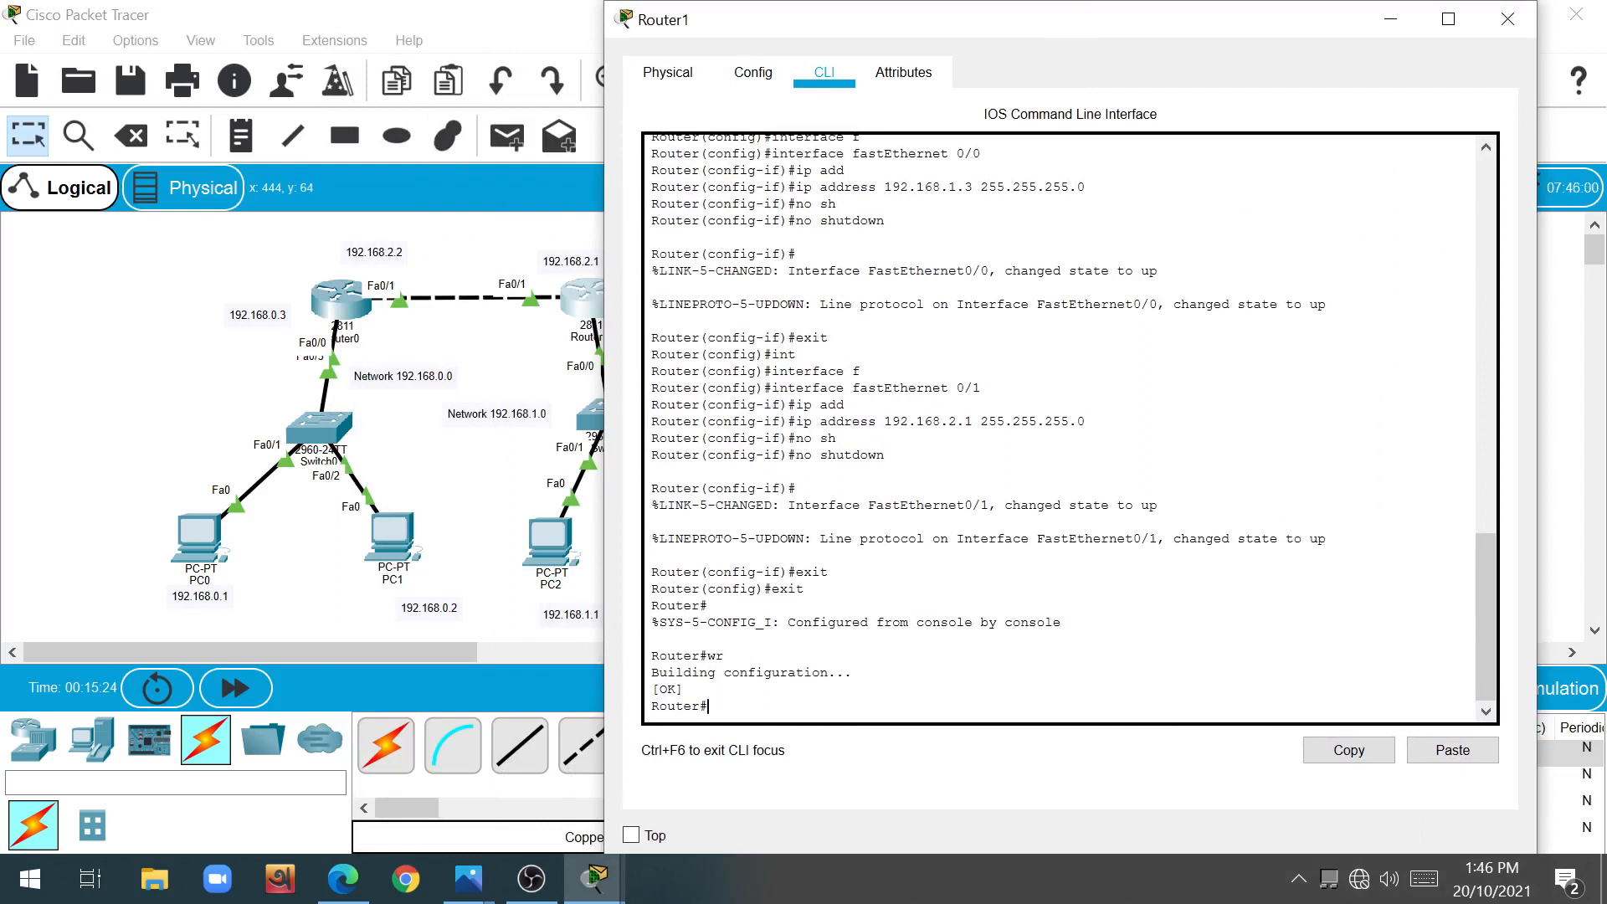
key(Return)
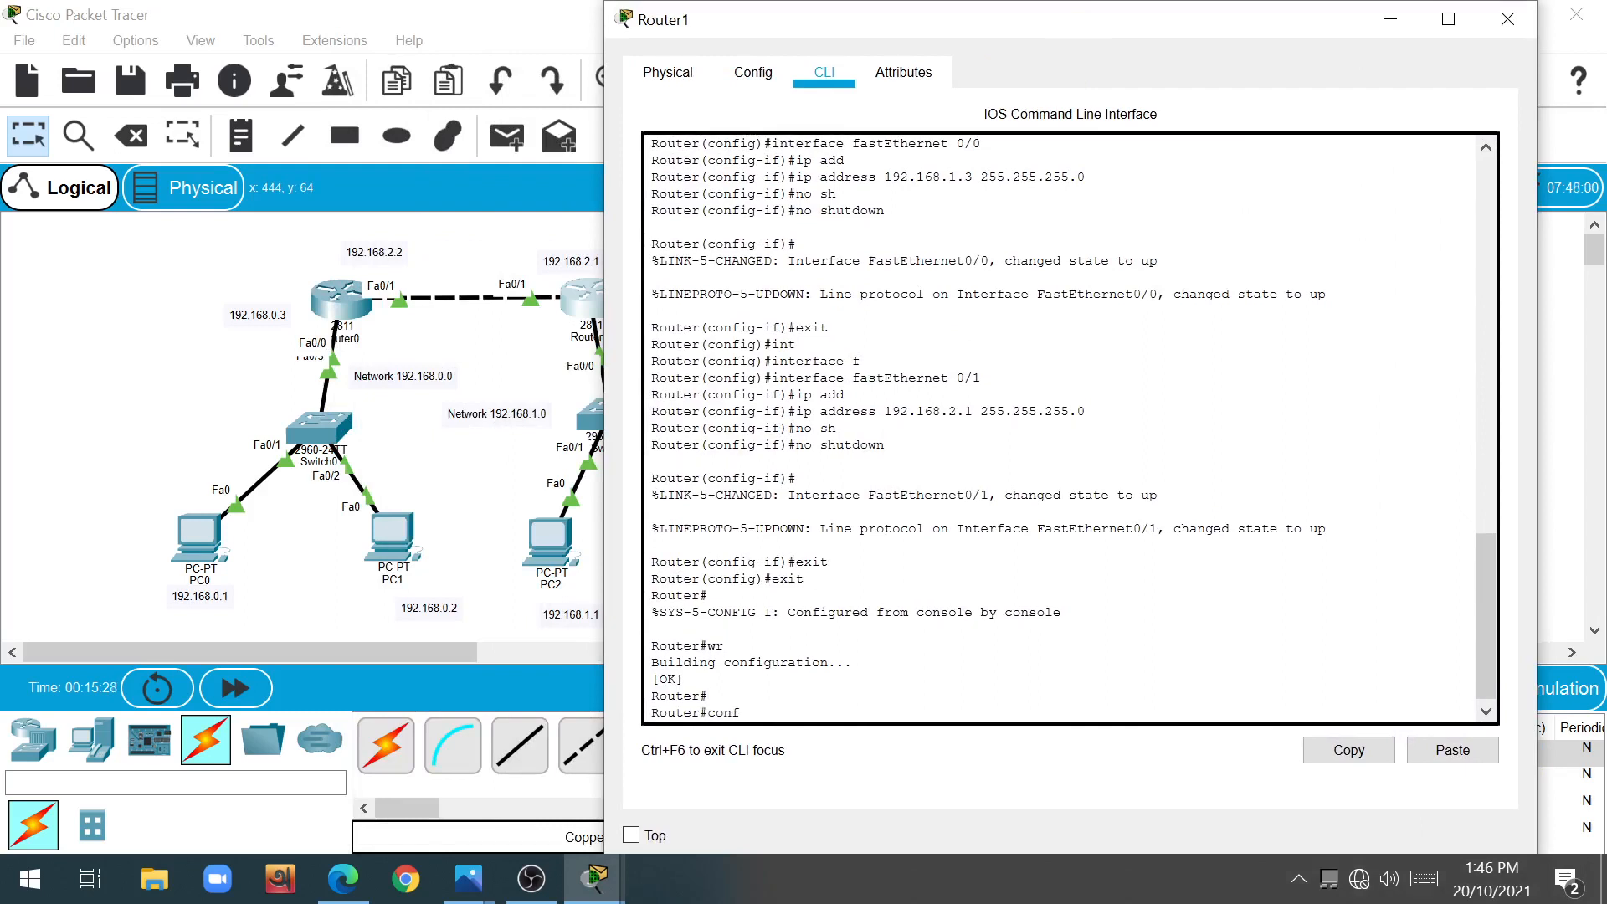
text(conf)
key(Tab)
text(t)
key(Tab)
key(Return)
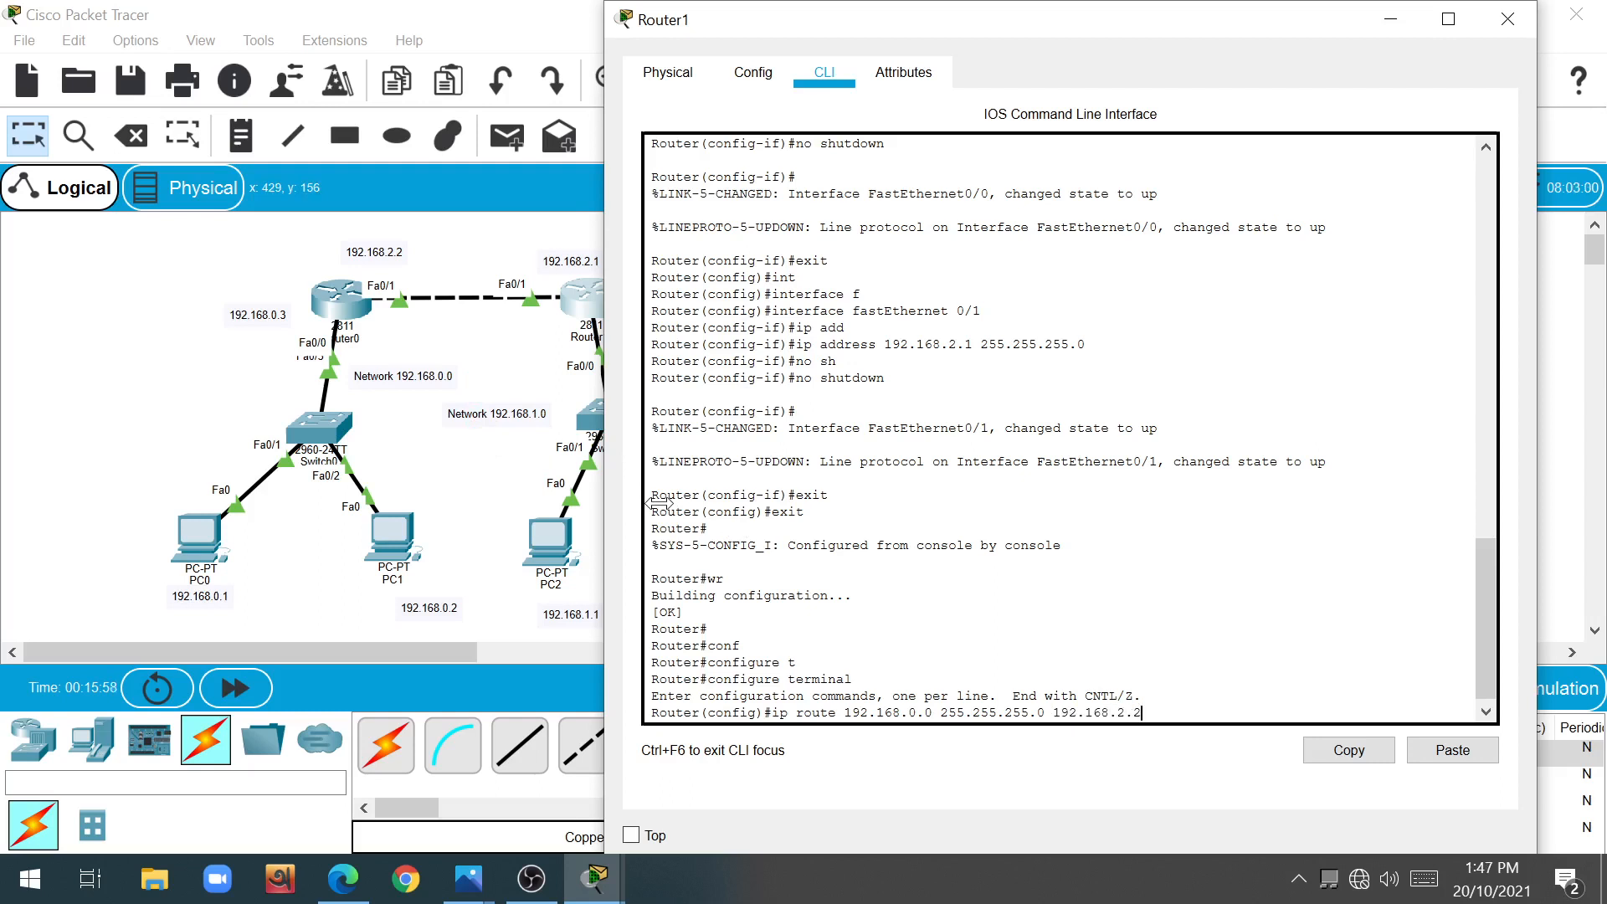
Step: Add a static route on Router1 to 192.168.0.0 255.255.255.0 via 192.168.2.2, leave configuration mode and close the router window
key(Return)
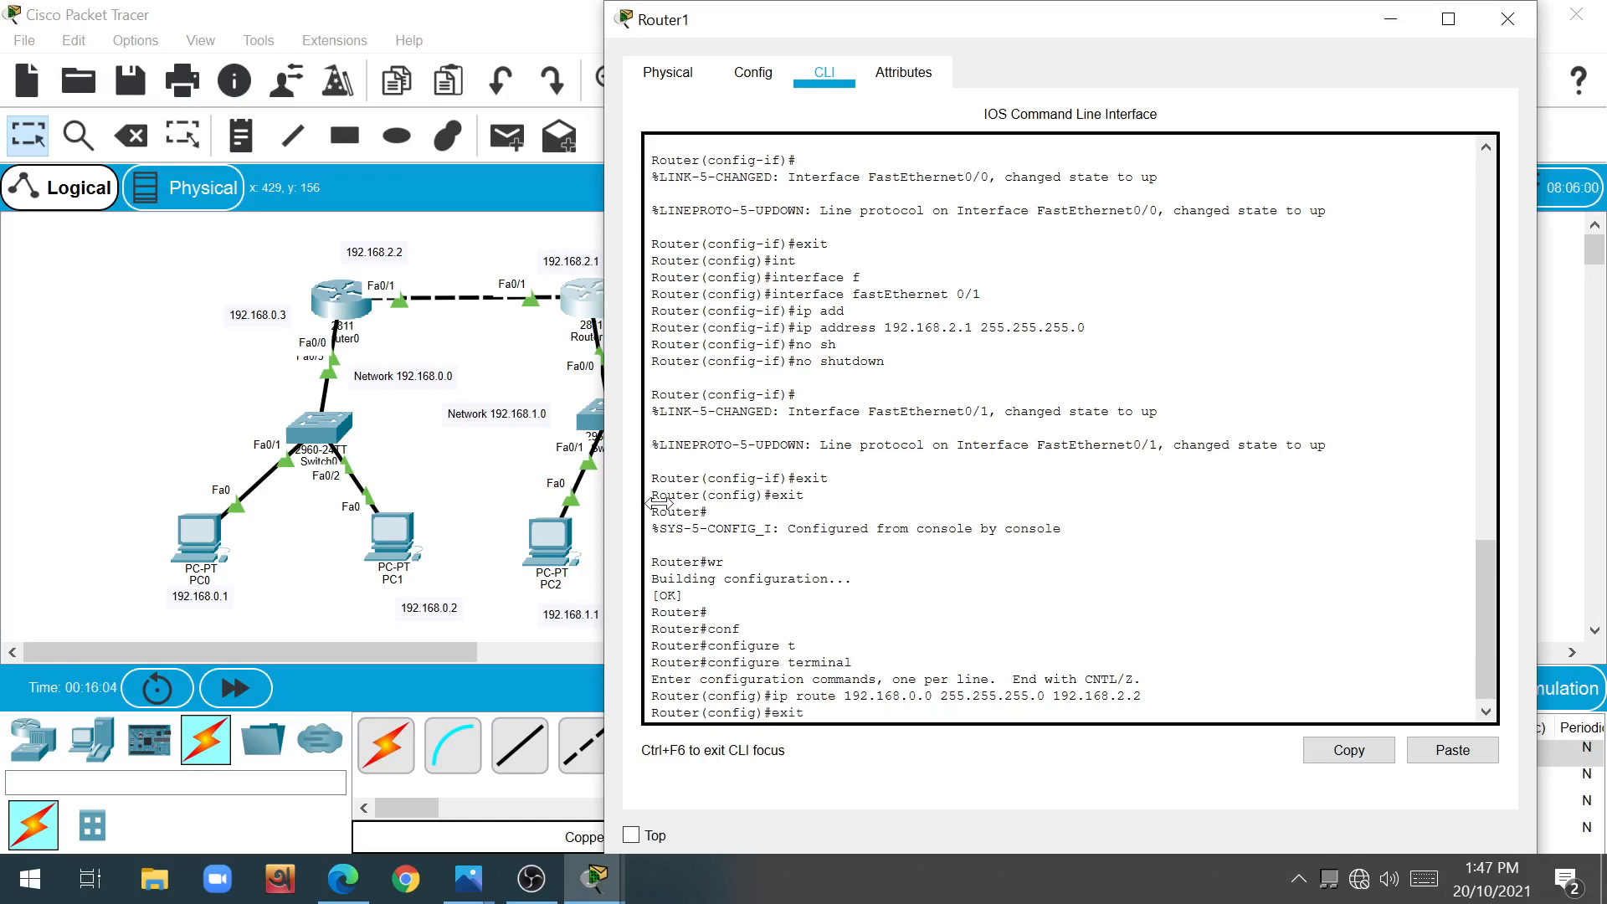
text(exit)
key(Return)
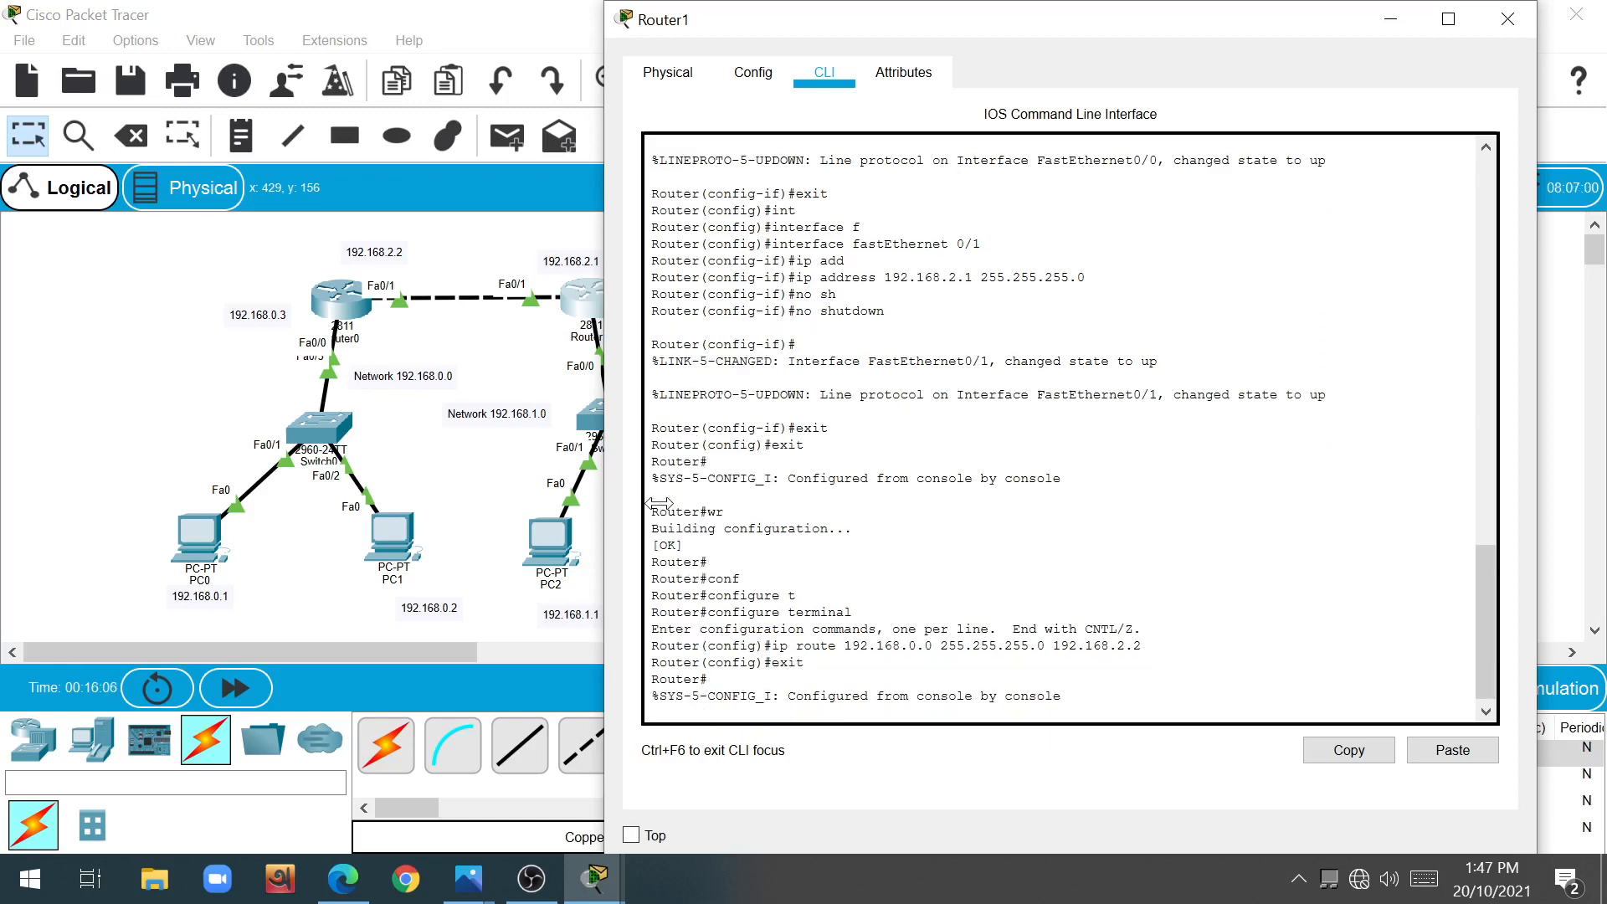
key(Return)
click(1508, 18)
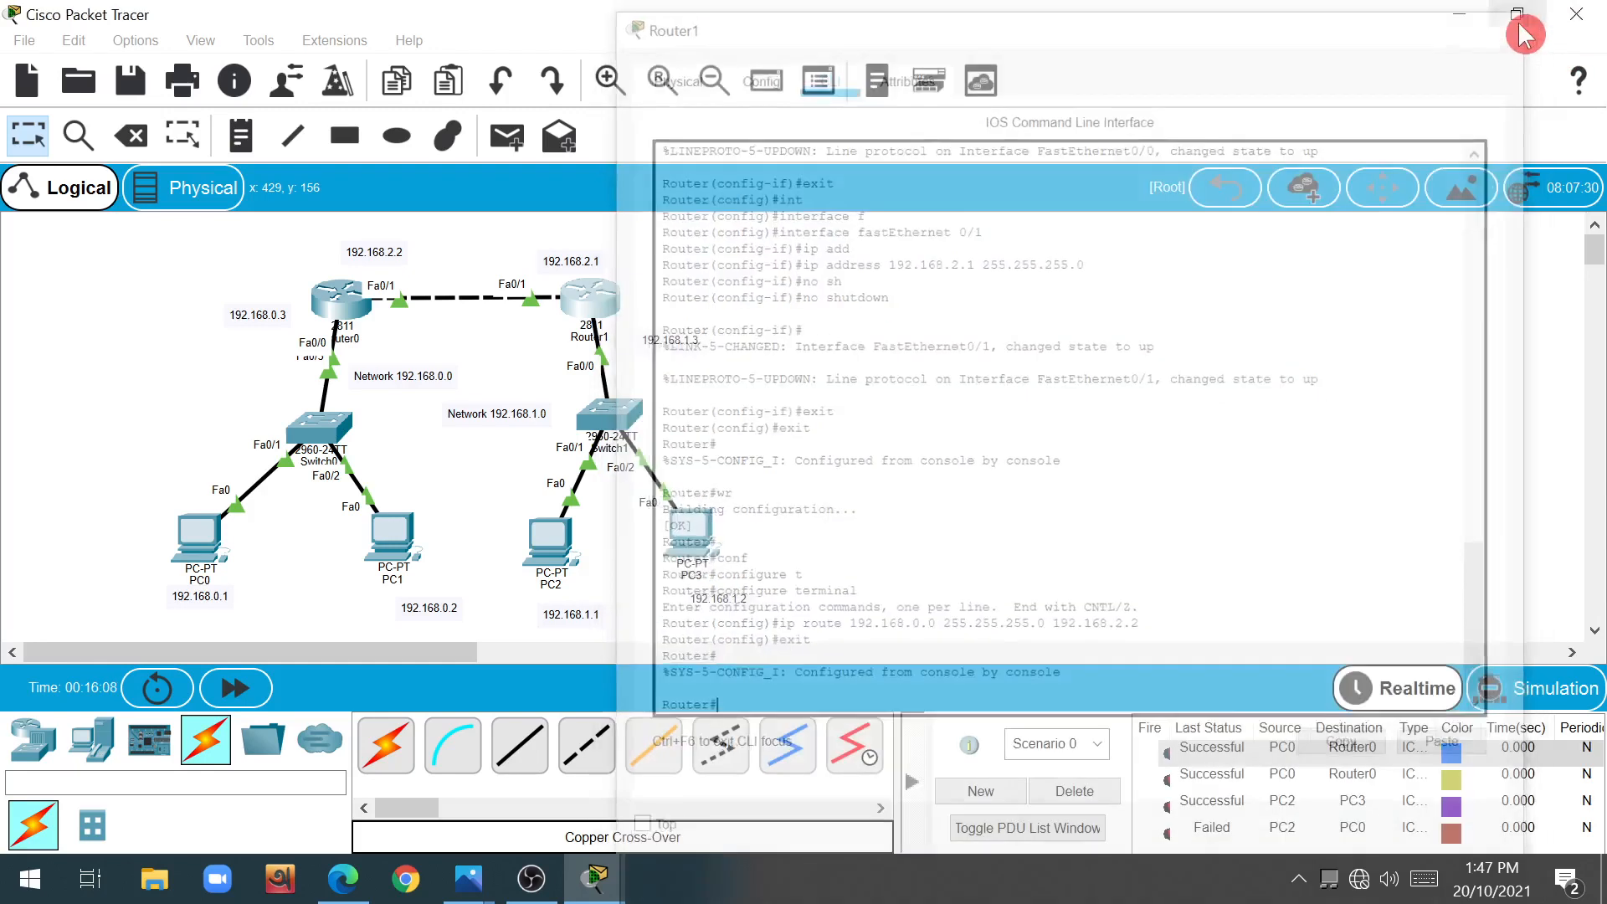
Step: Clear the previous PDU tests from the scenario and send a simple PDU from PC0 to PC1
click(1098, 795)
click(506, 137)
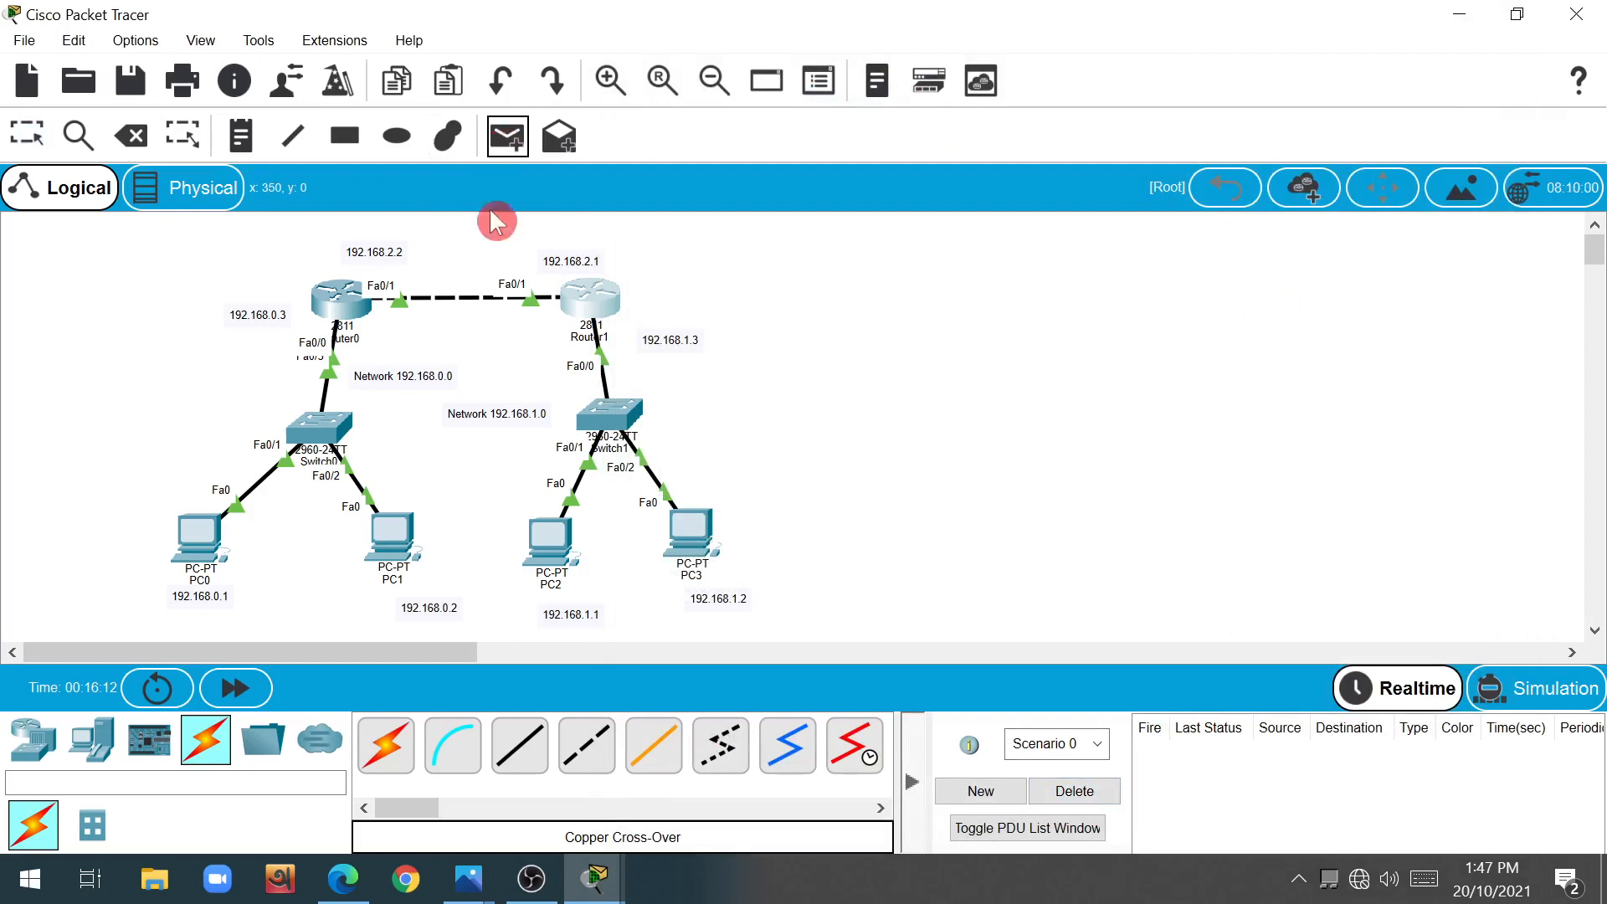
click(207, 549)
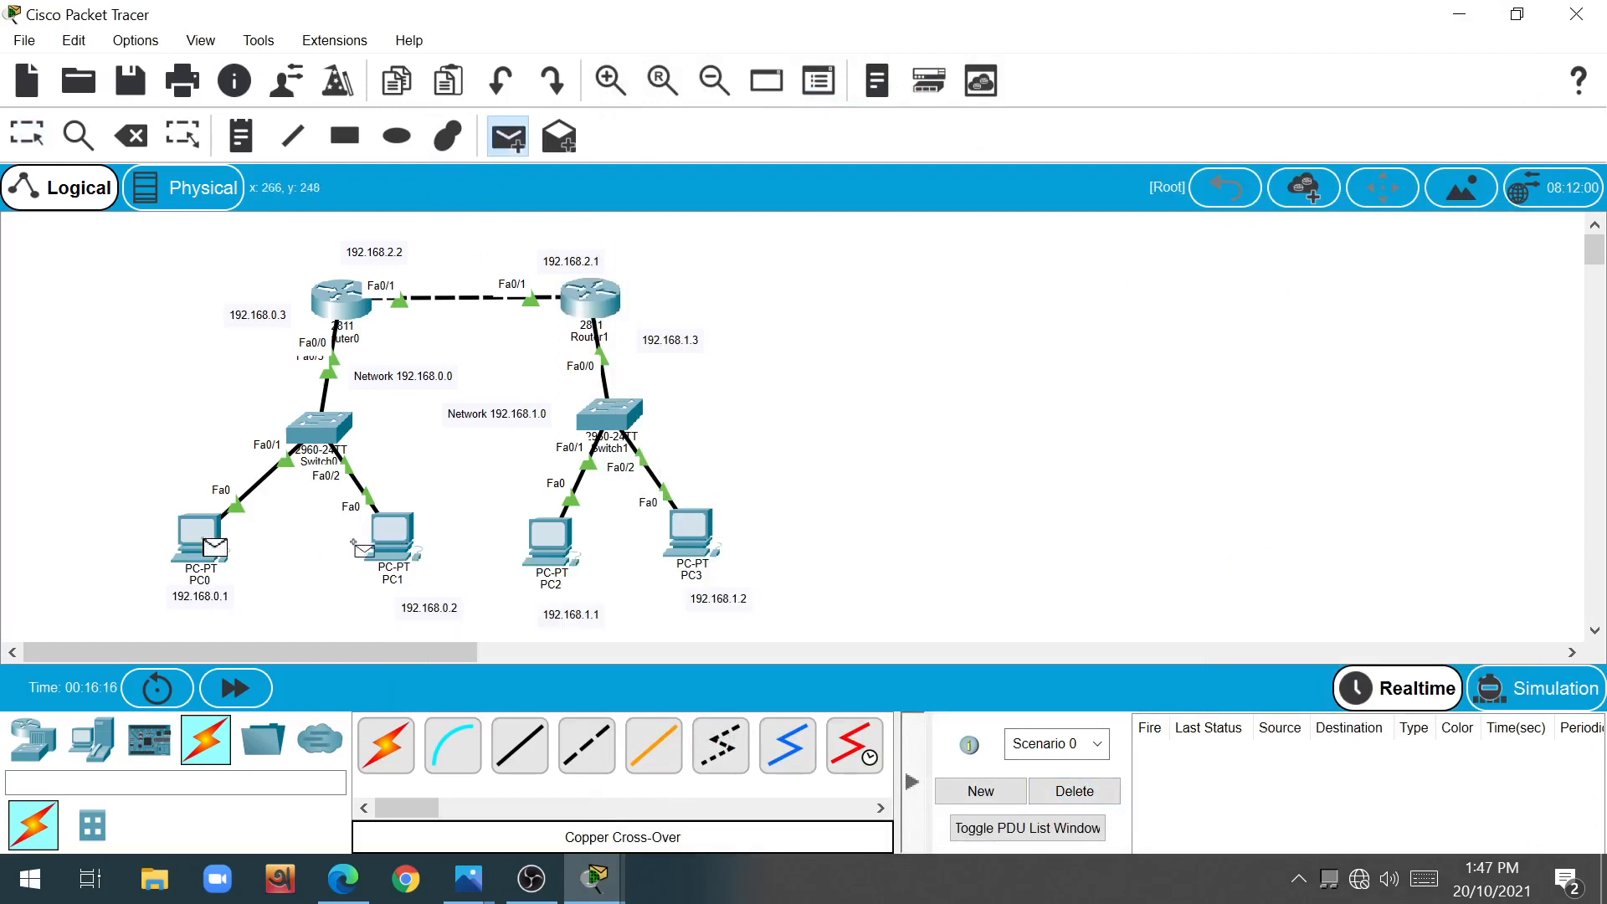
click(400, 537)
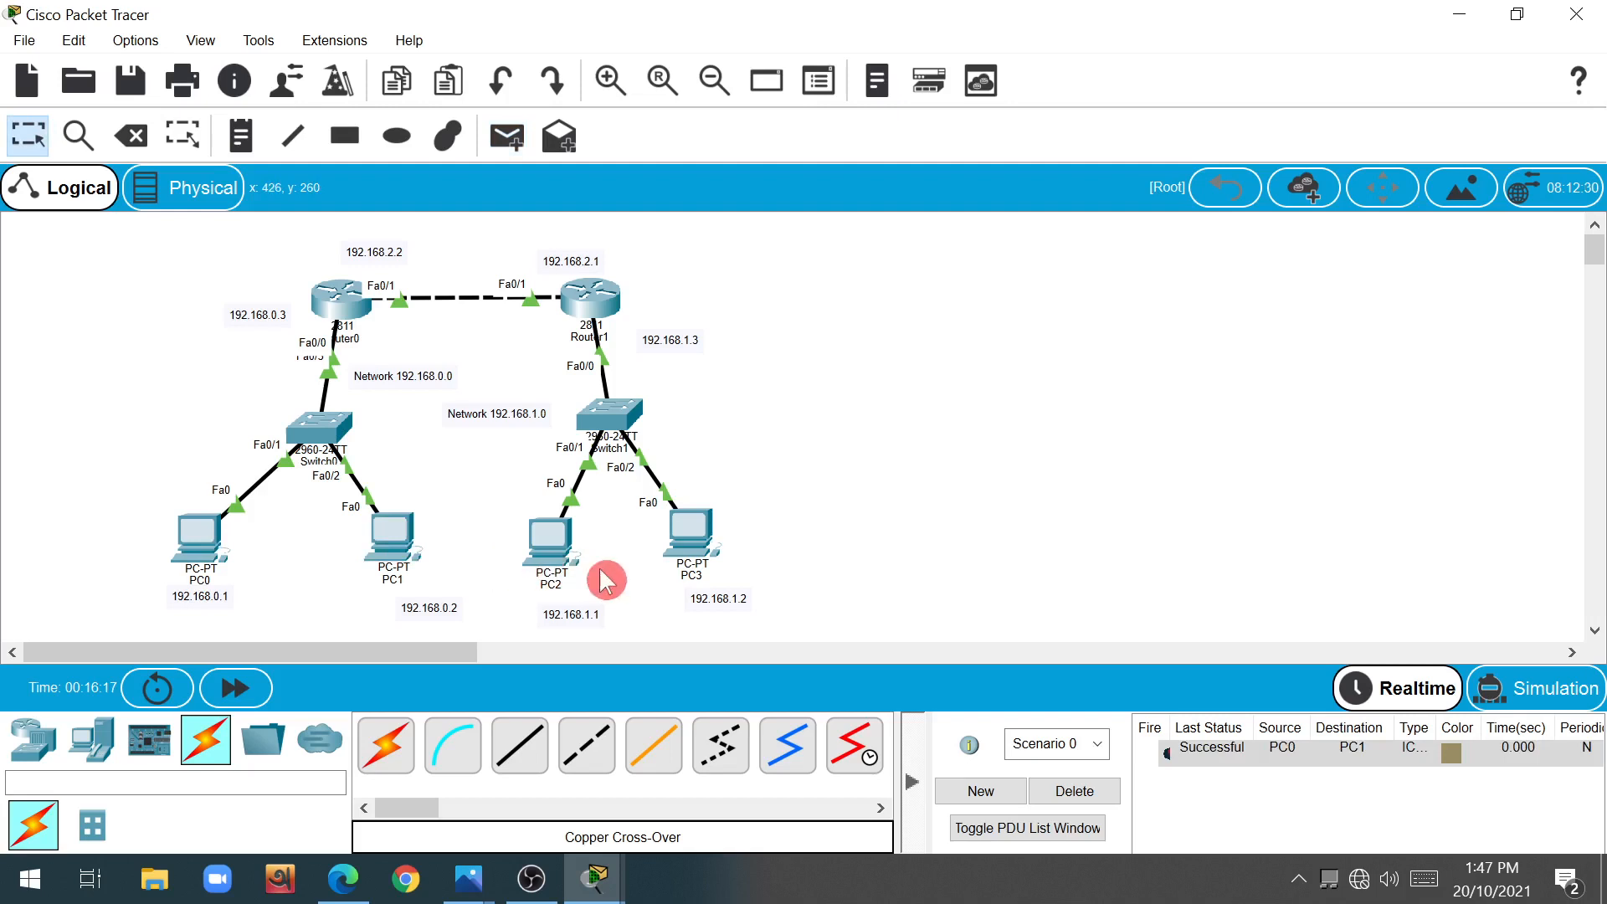
Step: Clear the scenario's PDU list and test routing across both routers with a simple PDU from PC0 to PC3
click(1088, 793)
click(507, 136)
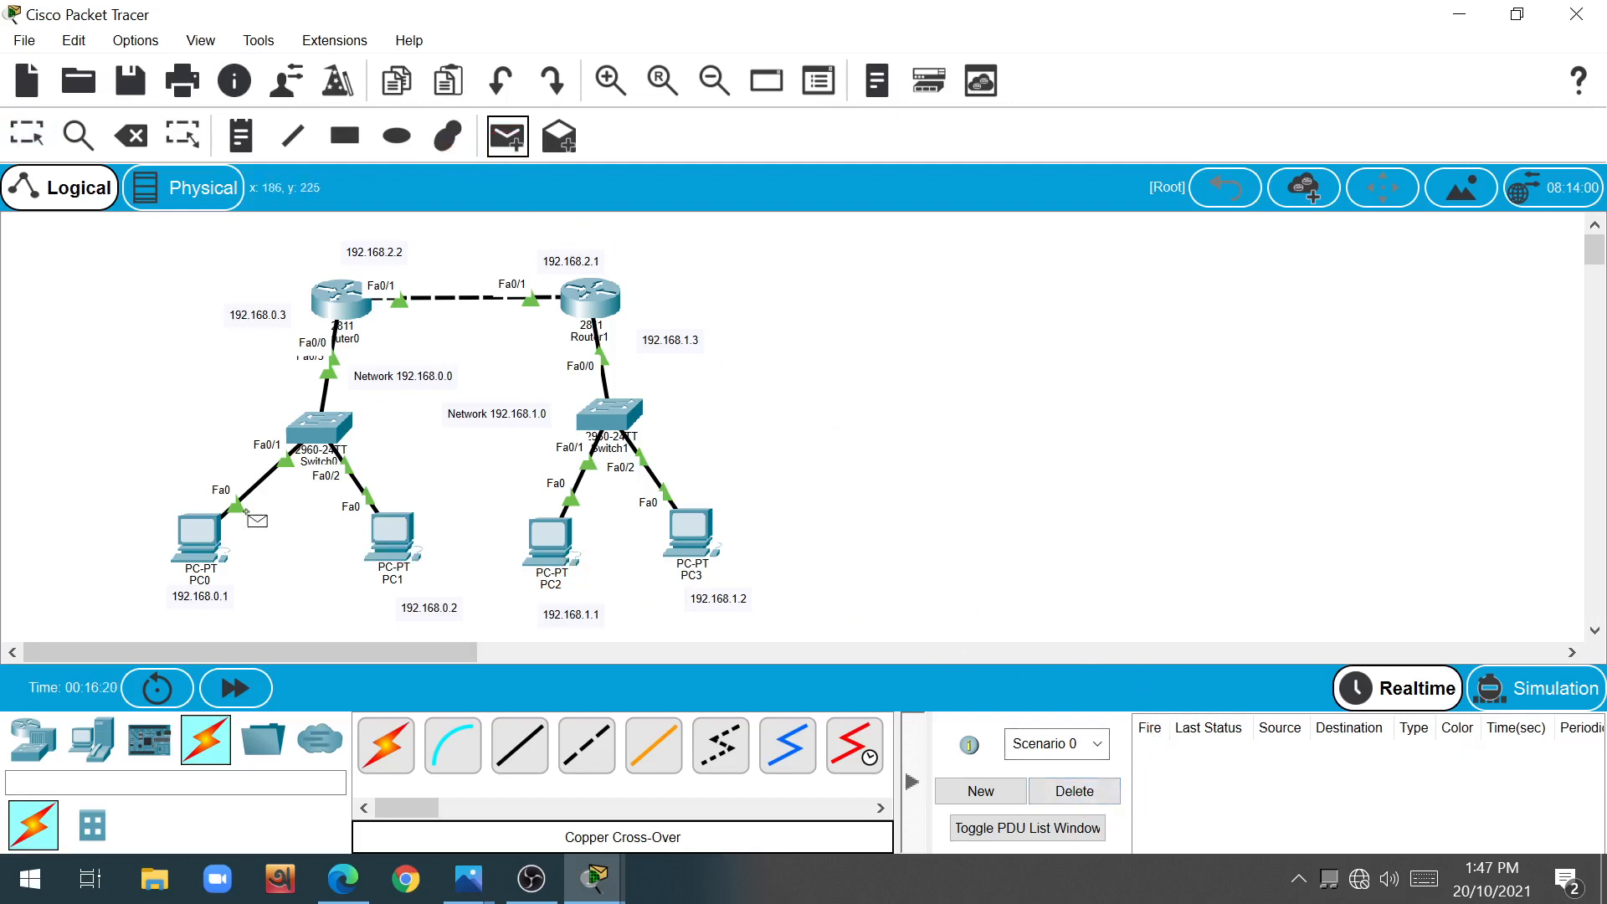
click(191, 543)
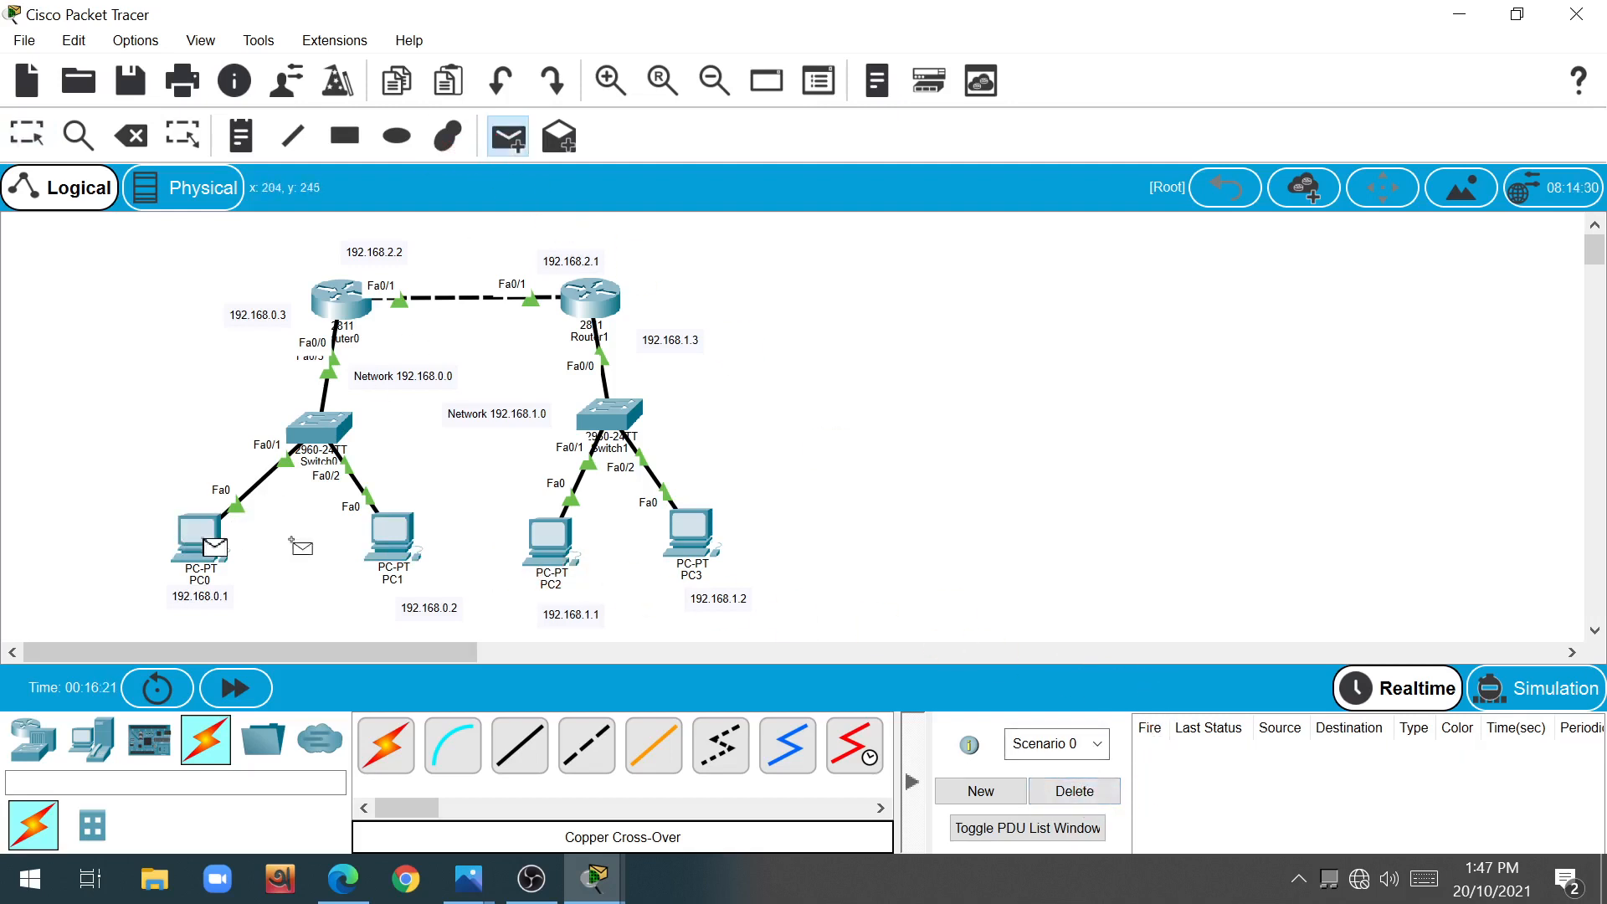
click(682, 525)
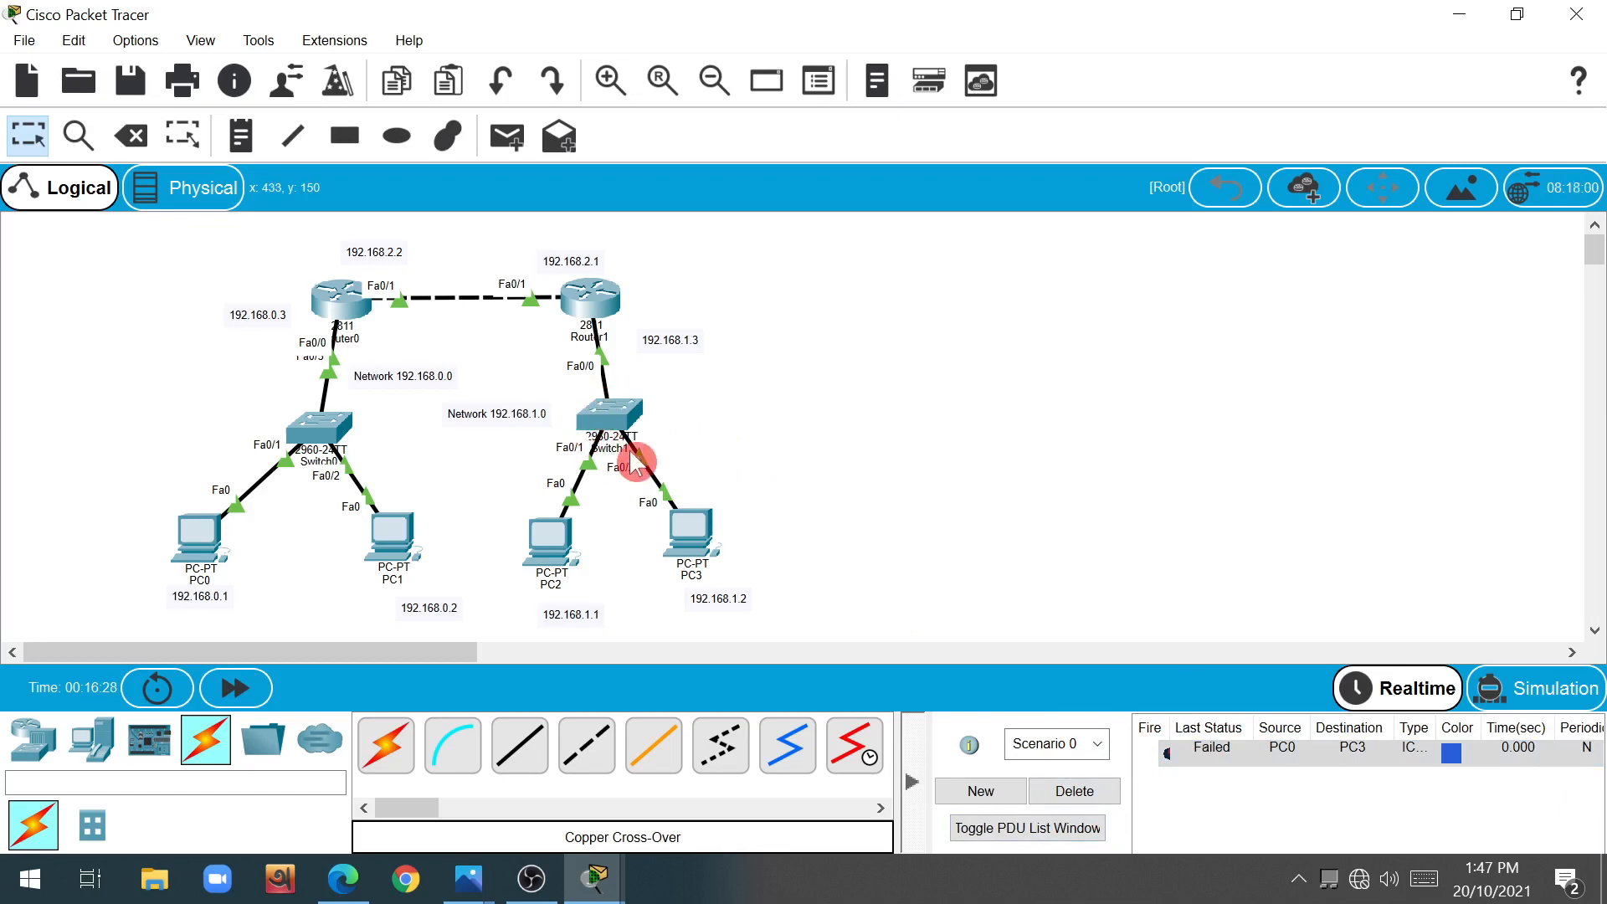
Step: Send a simple PDU from PC0 to PC2 and another from PC0 to PC3, keeping the existing PDU list
mouse_move(329, 302)
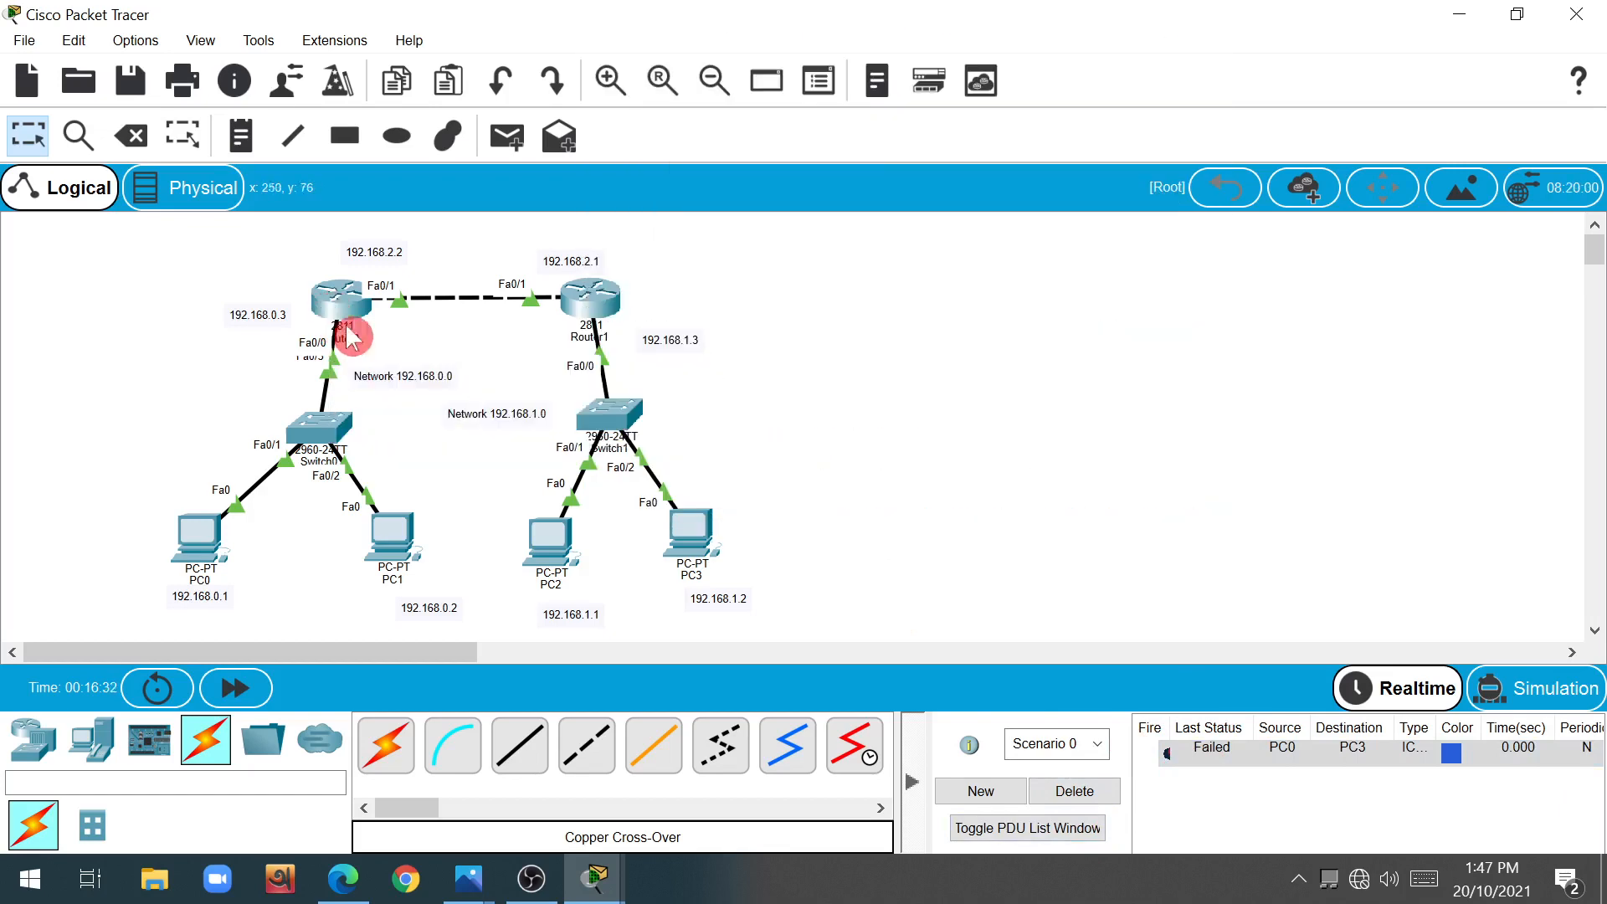
click(511, 146)
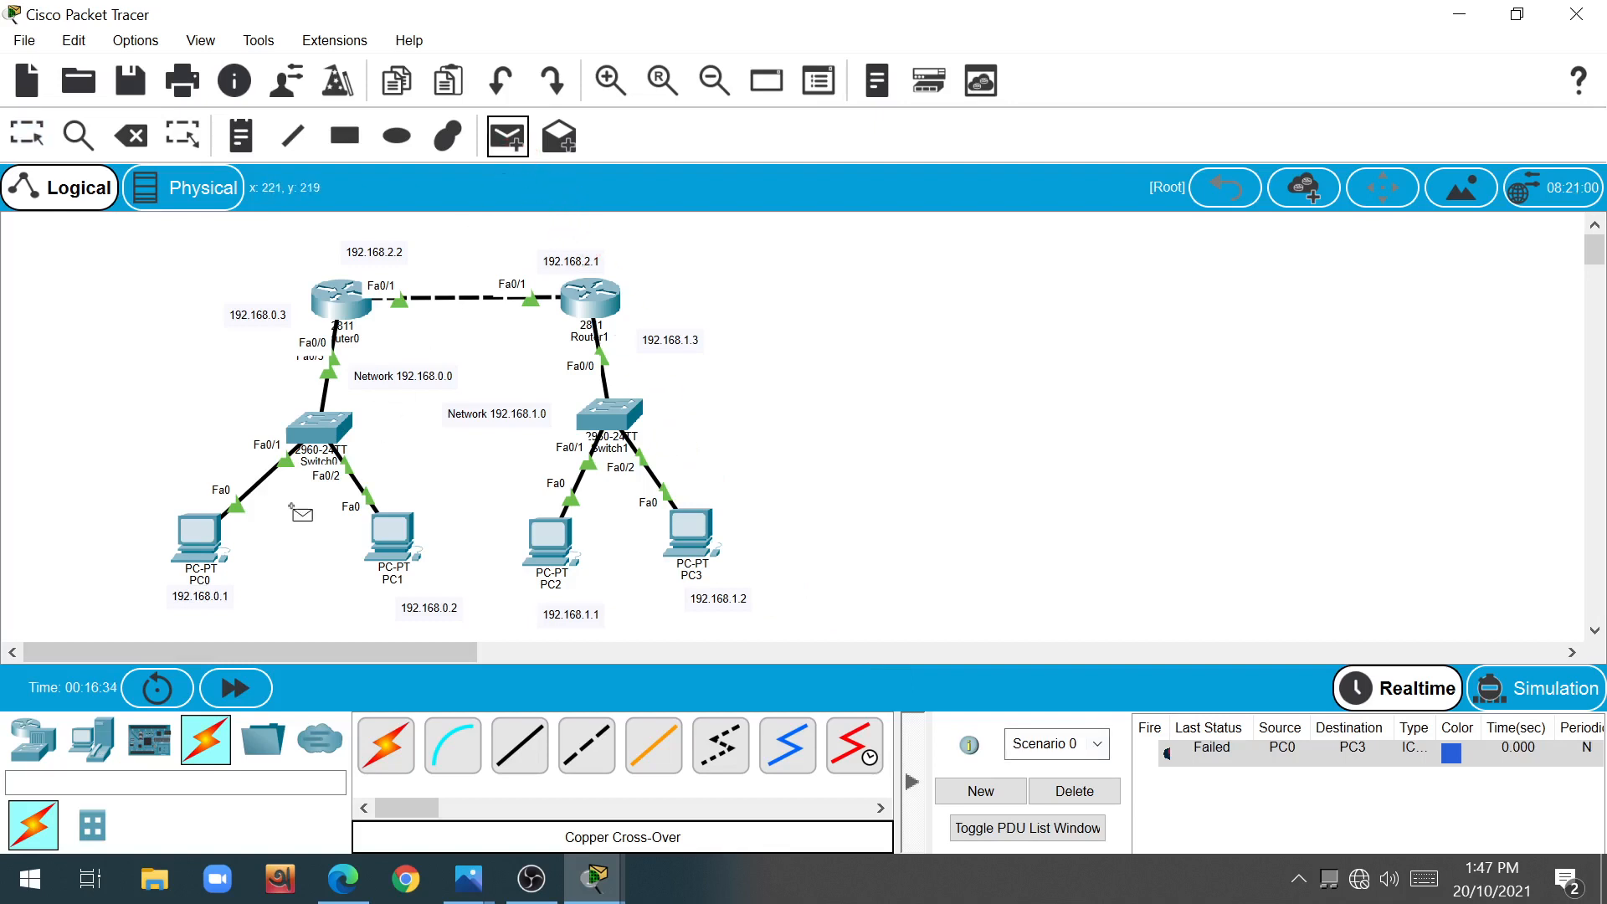
click(201, 540)
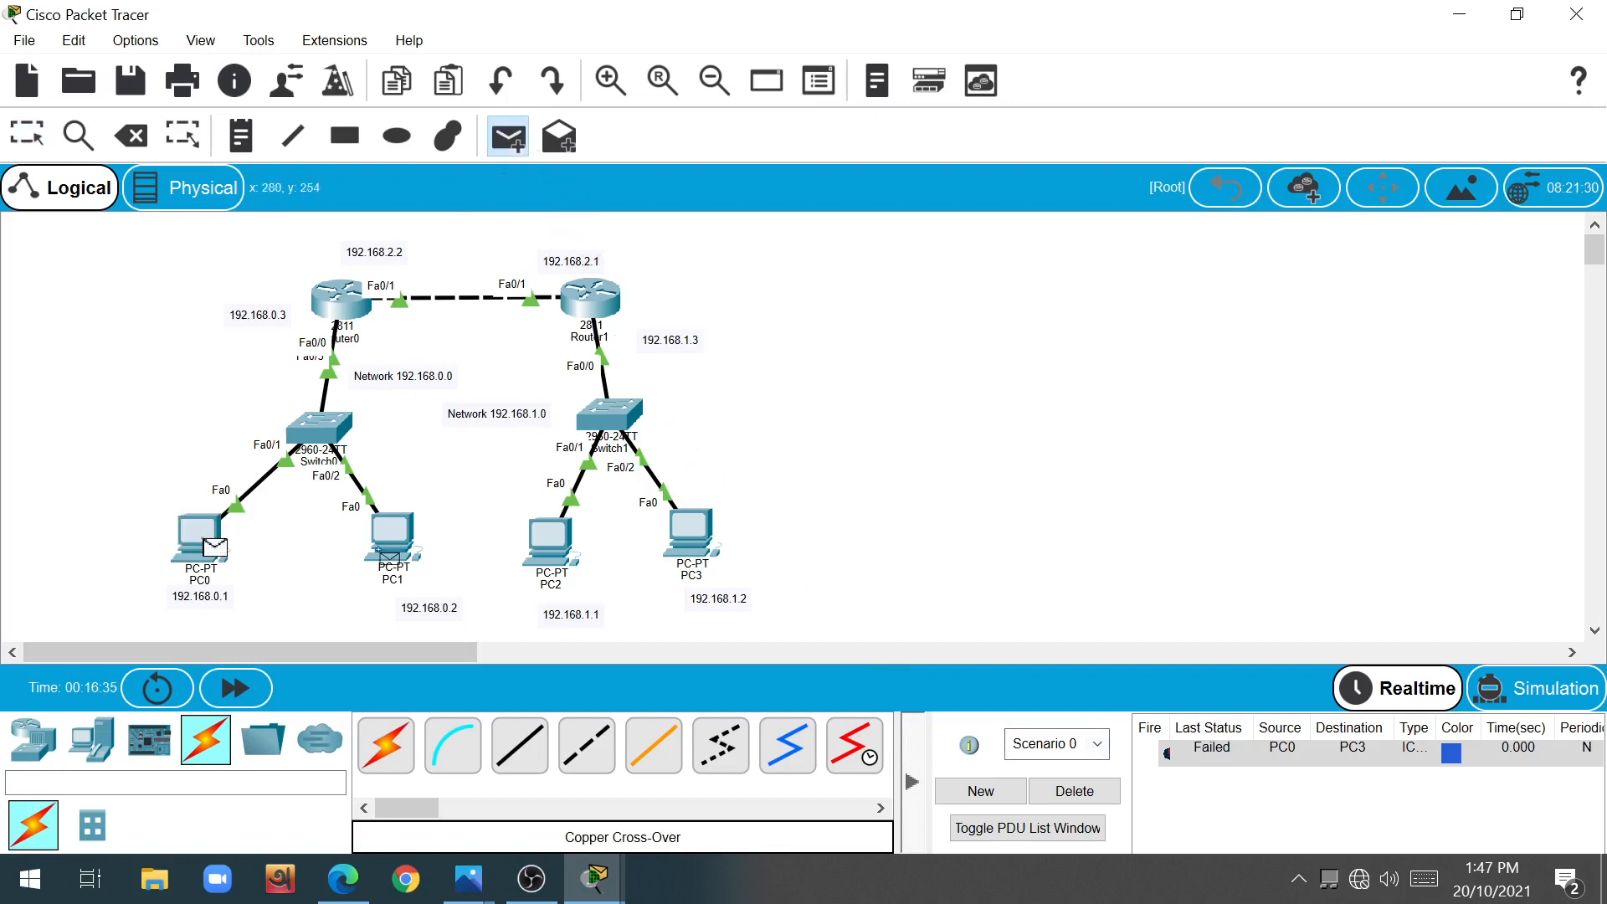
click(553, 553)
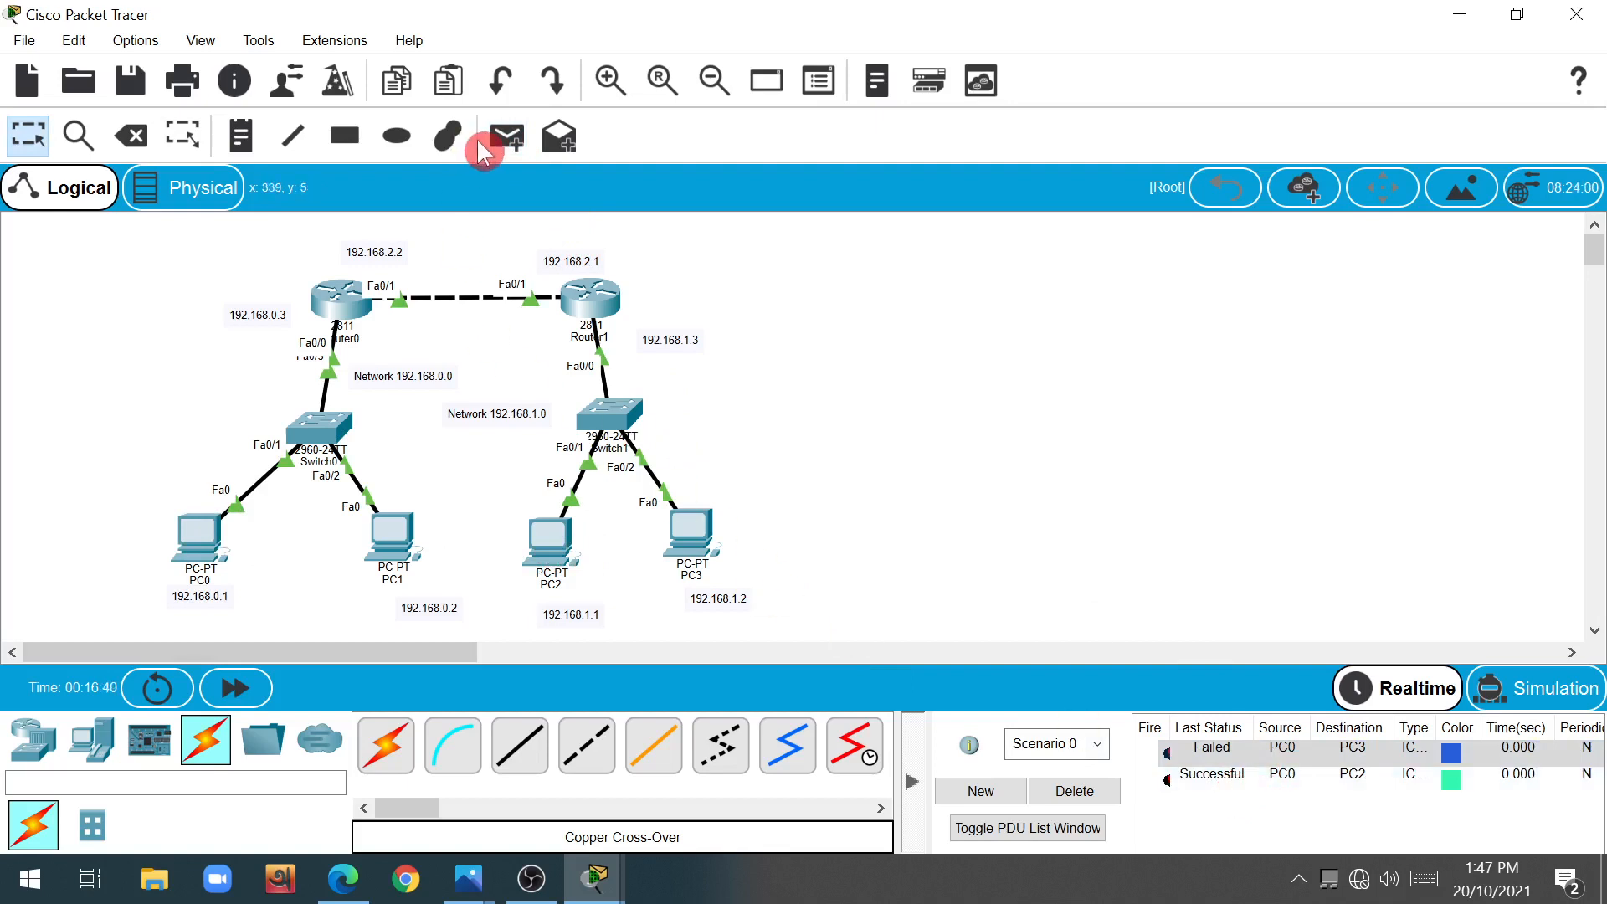
click(505, 136)
click(199, 540)
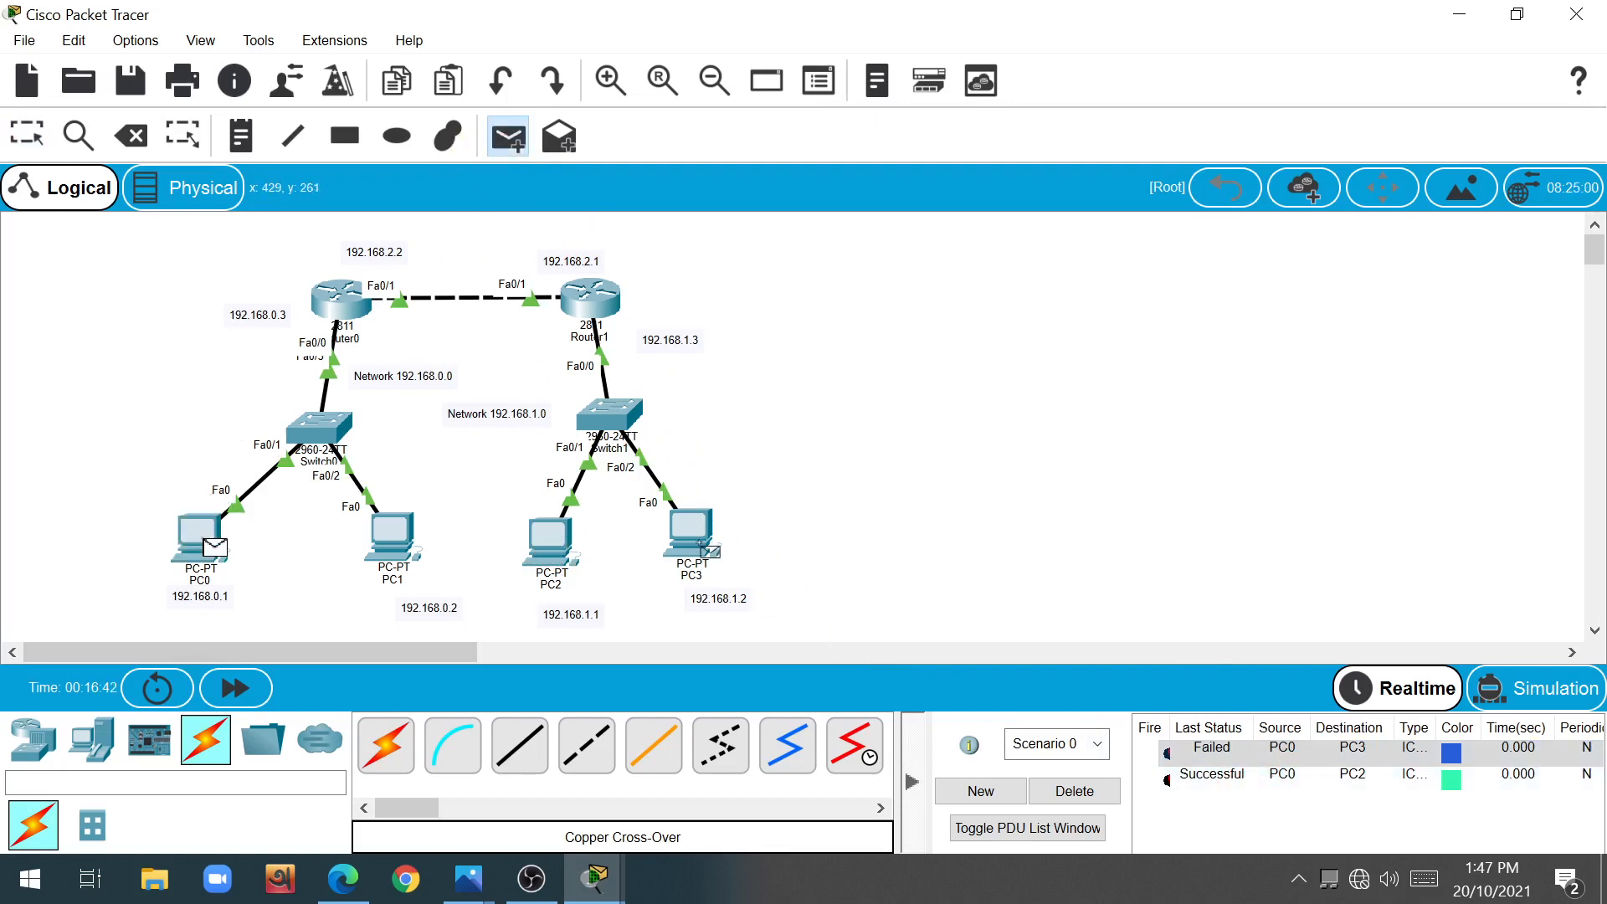
click(691, 527)
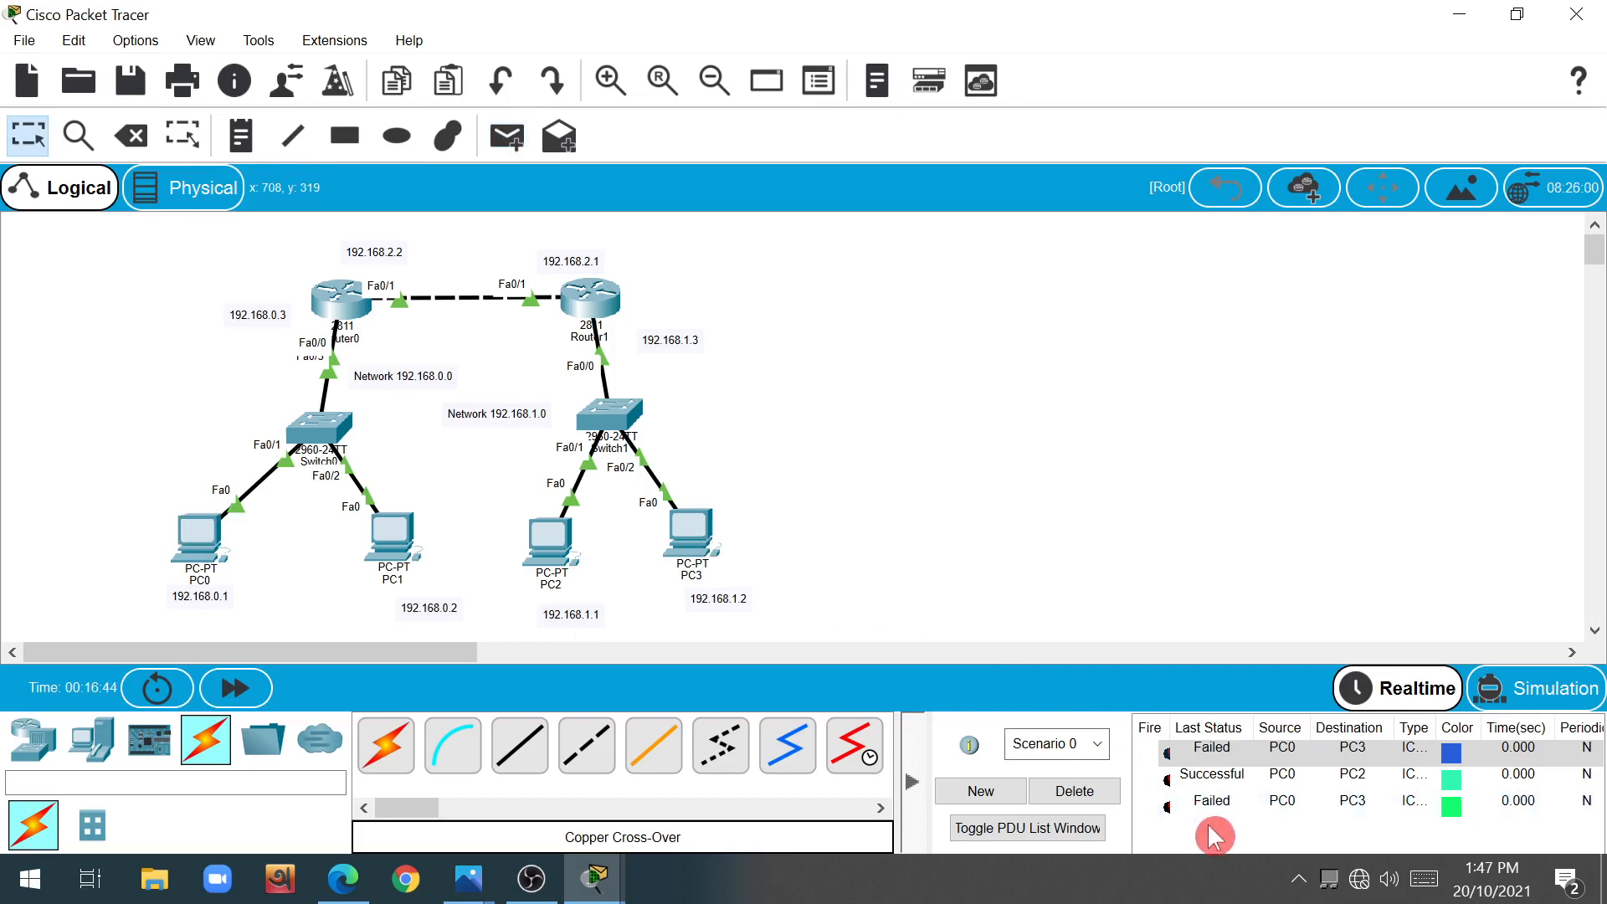
Step: Repeat the connectivity test from PC0 to PC2 with another simple PDU
click(507, 137)
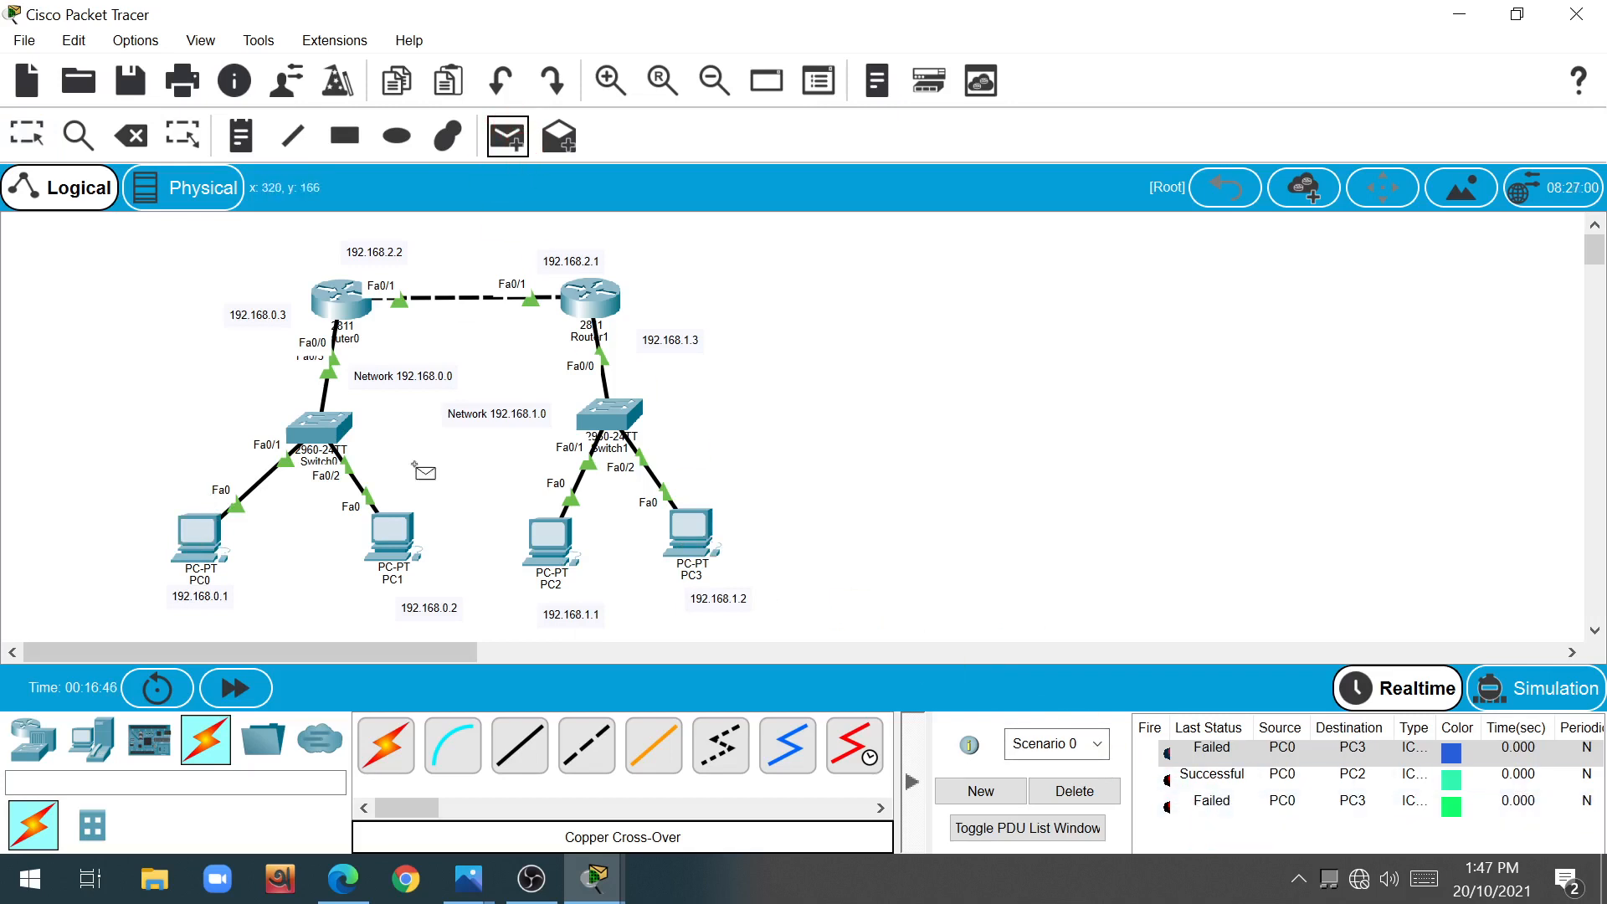
click(211, 542)
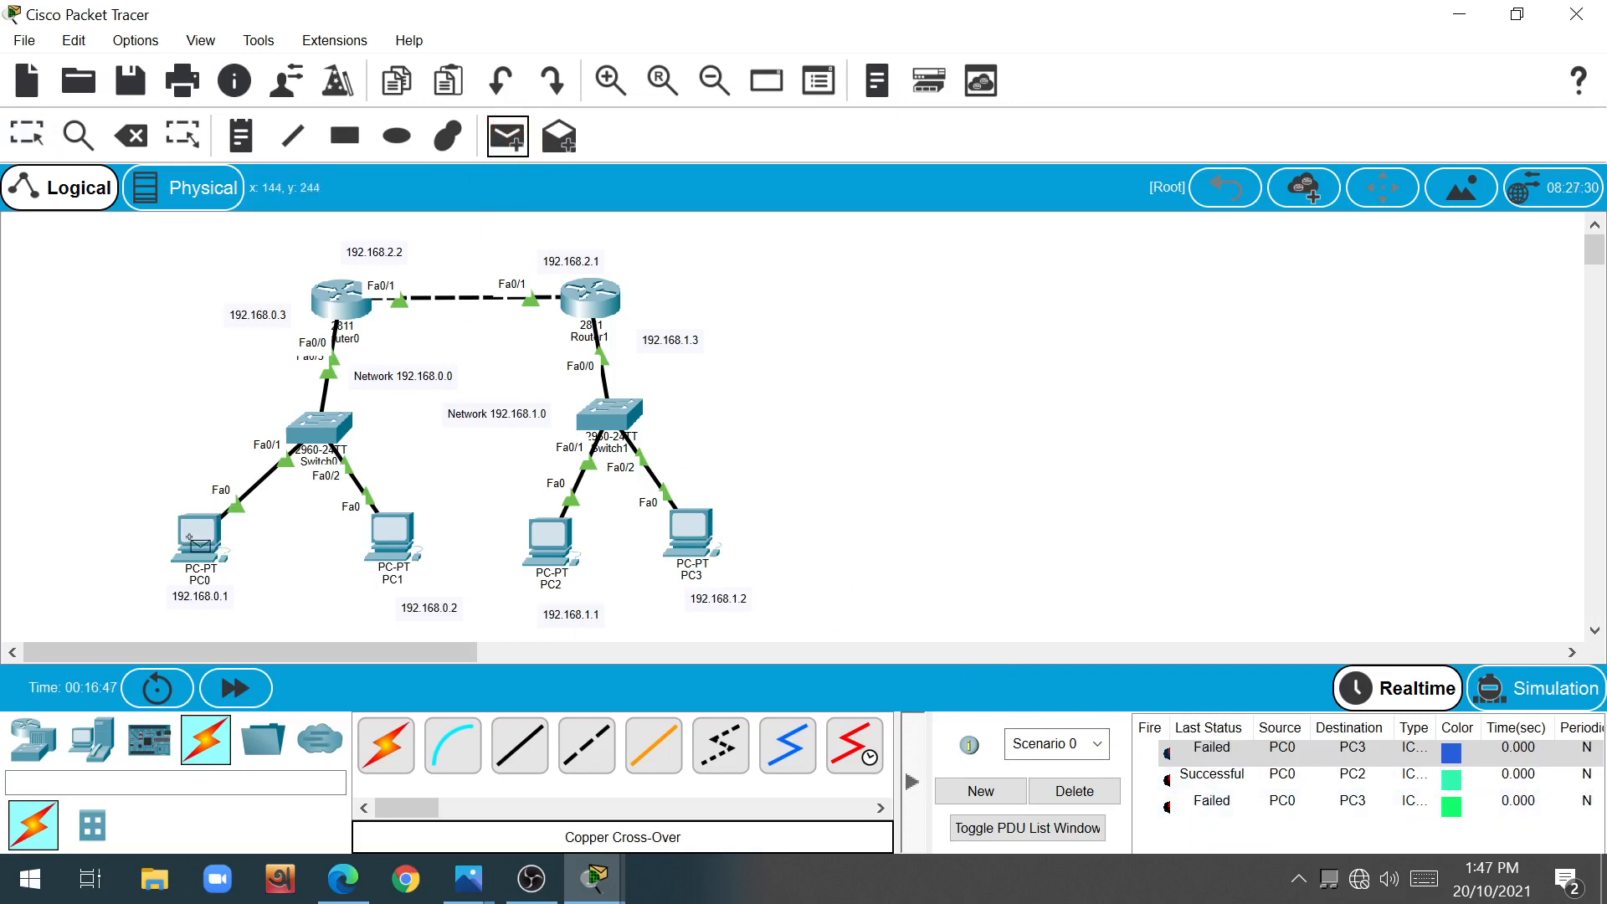
click(553, 540)
Step: Clear the scenario's PDU list and send simple PDUs from PC0 to PC2 and from PC3 to PC1
click(1079, 790)
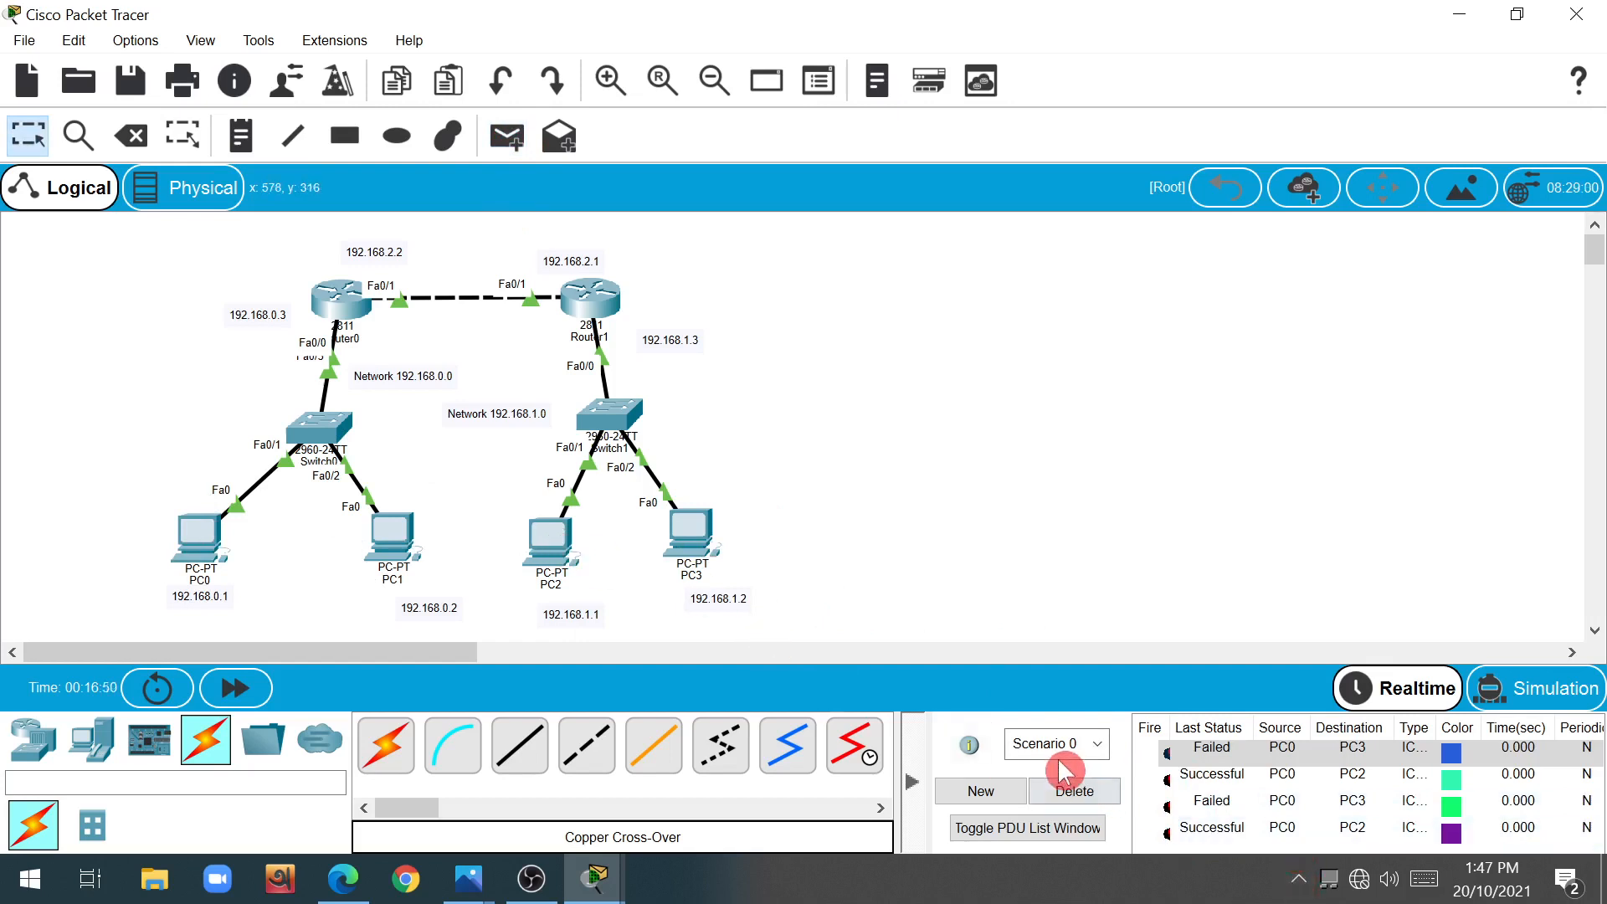
click(506, 137)
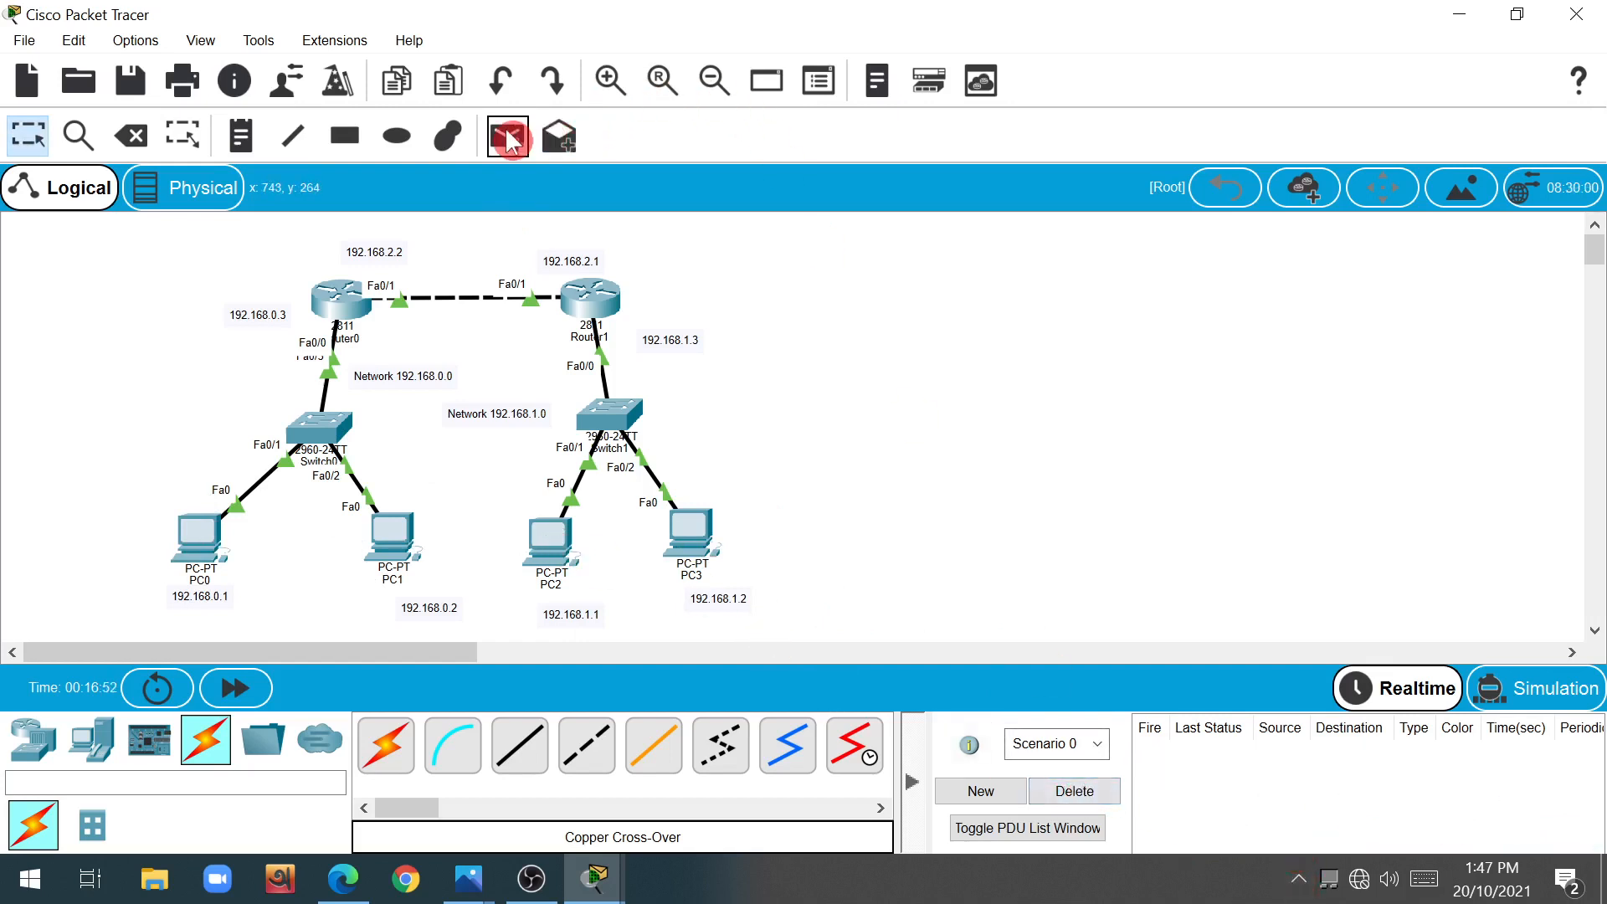
click(211, 543)
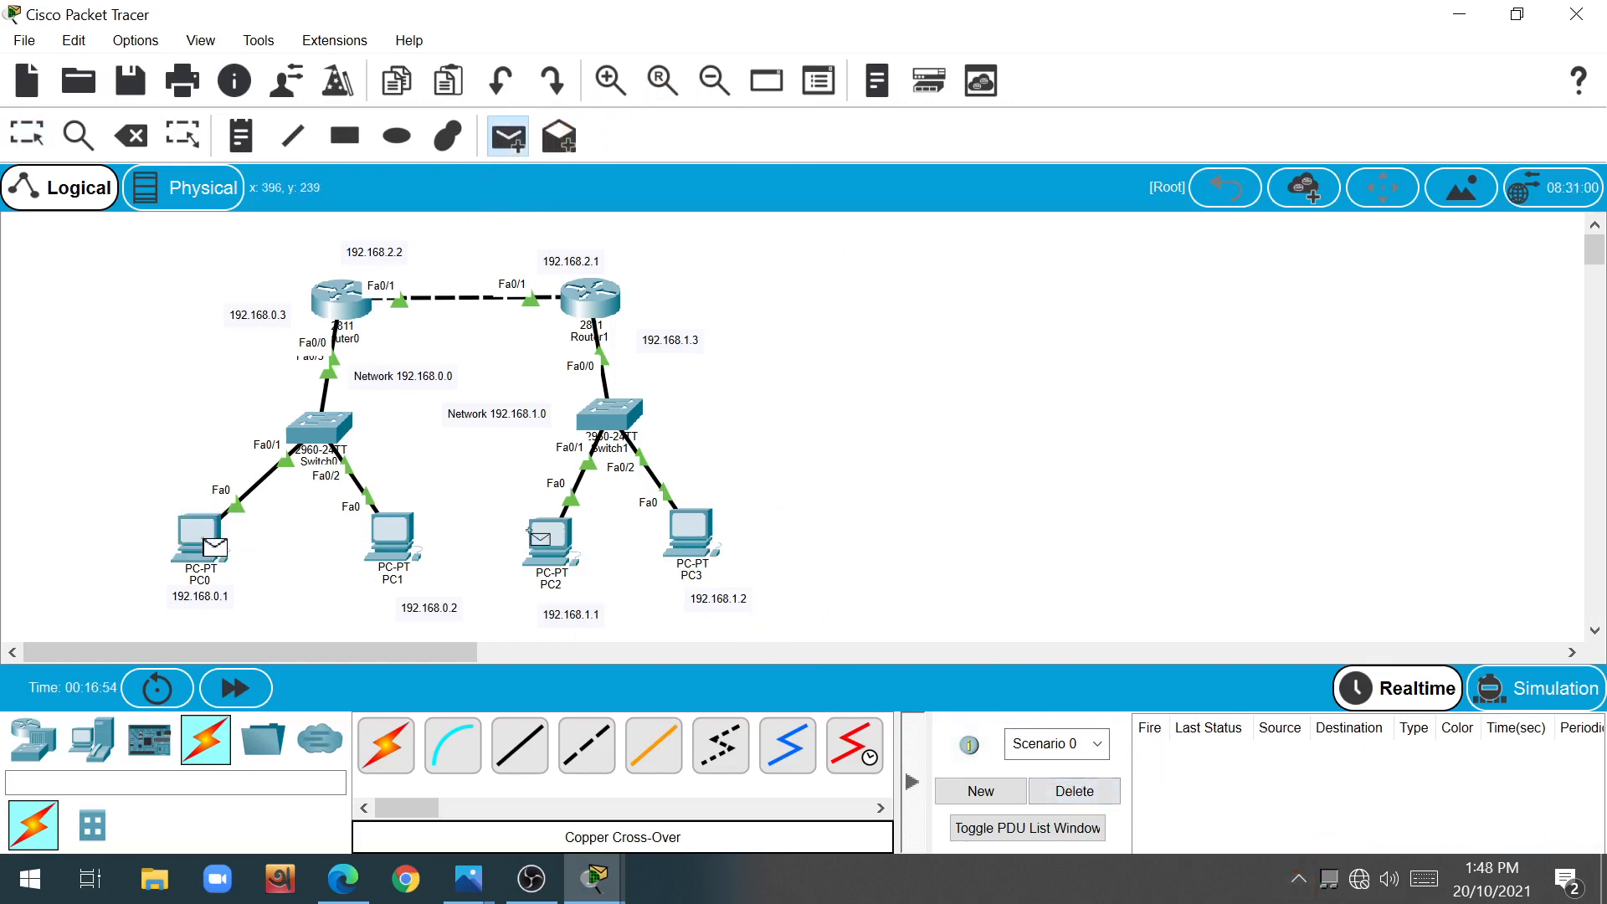
click(540, 544)
click(506, 136)
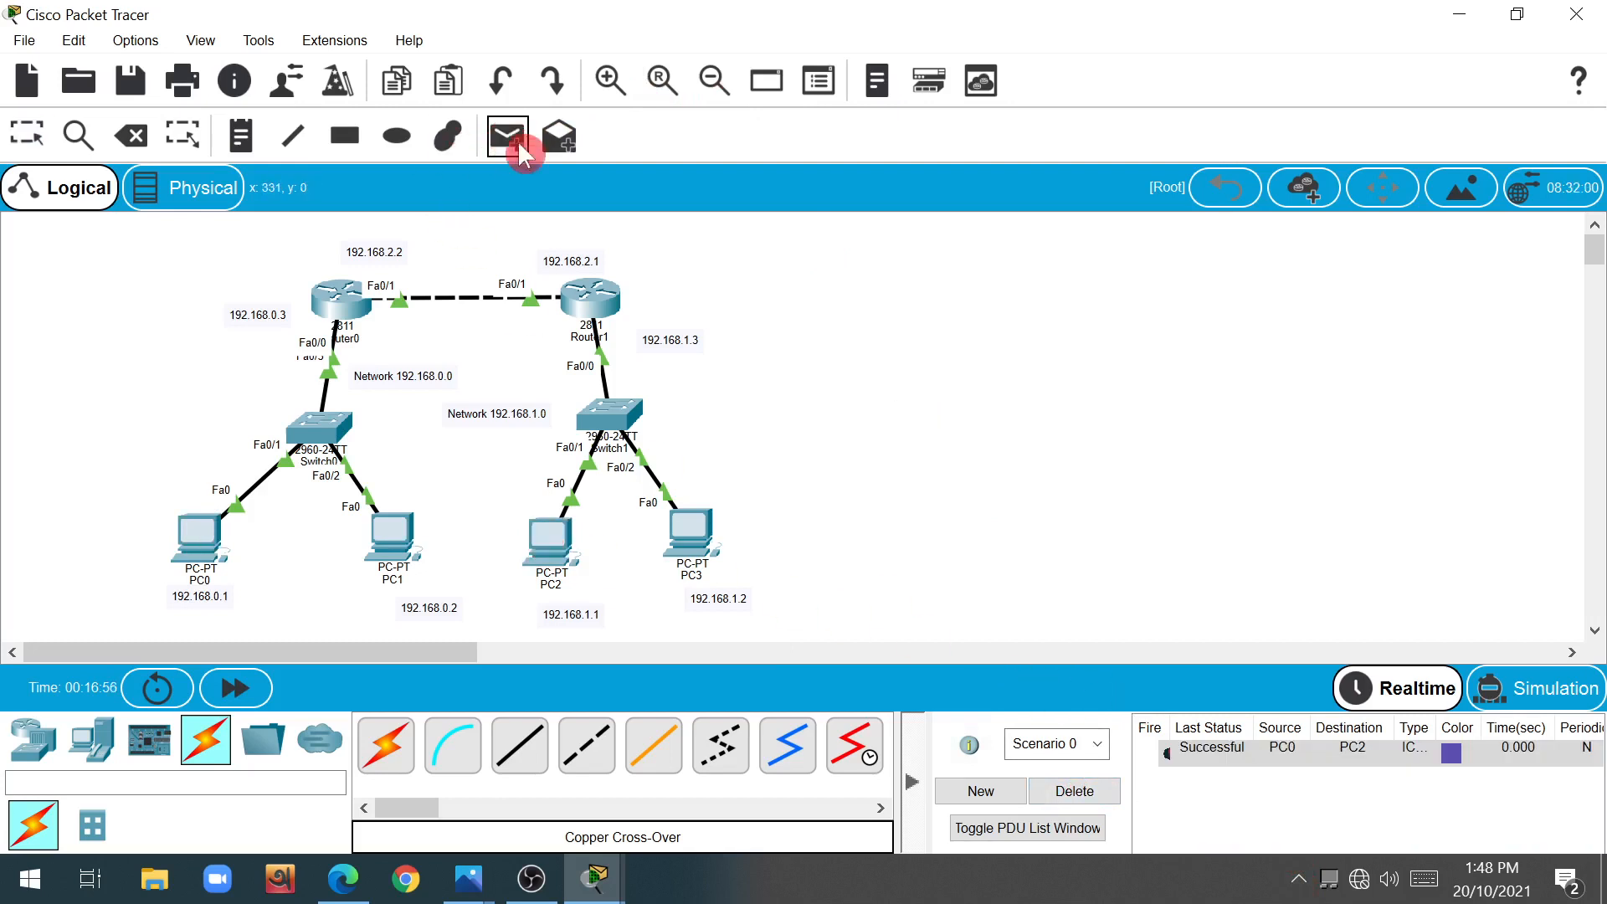
click(693, 544)
click(390, 536)
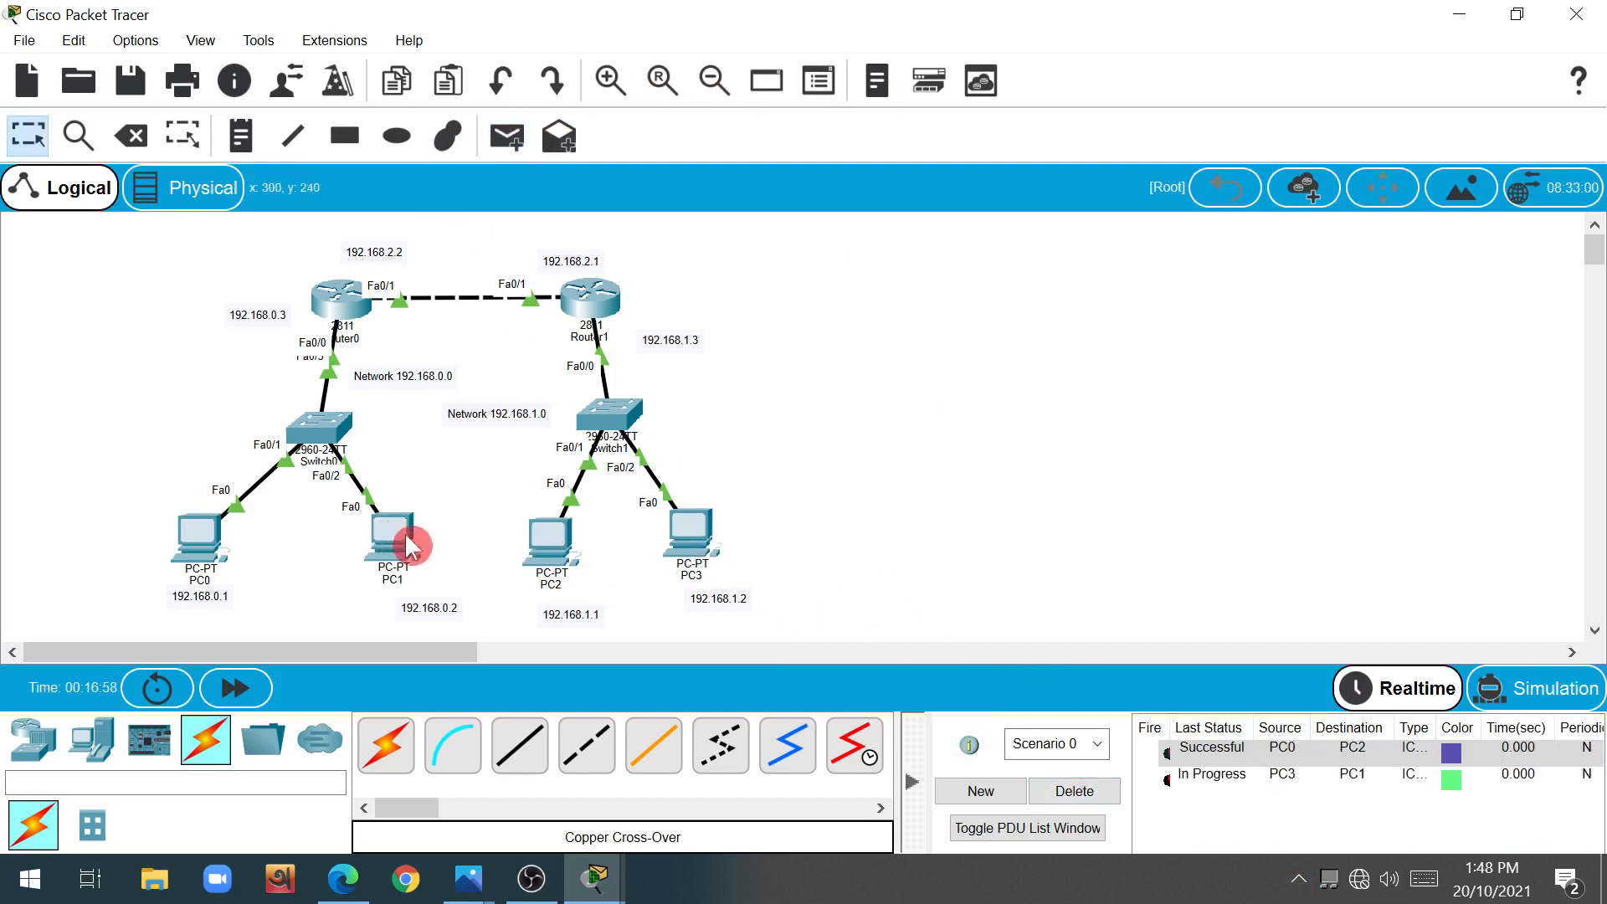
Step: Clear the PDU list again, send a simple PDU from PC3 to PC1 and return to the selection tool
click(1063, 792)
click(507, 137)
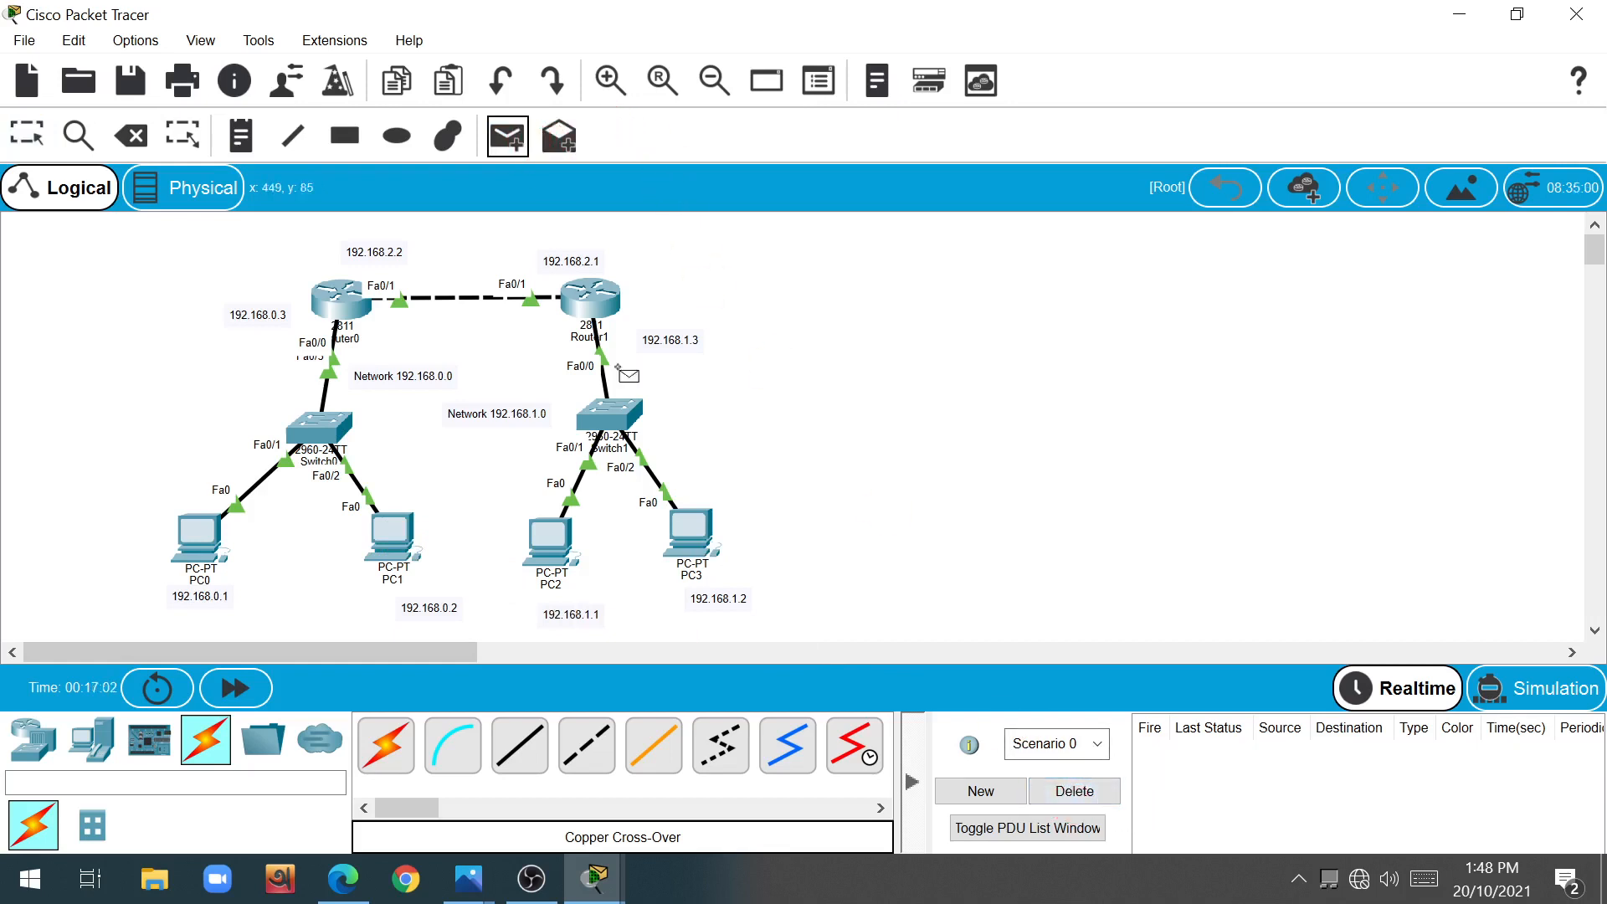
click(679, 530)
click(381, 523)
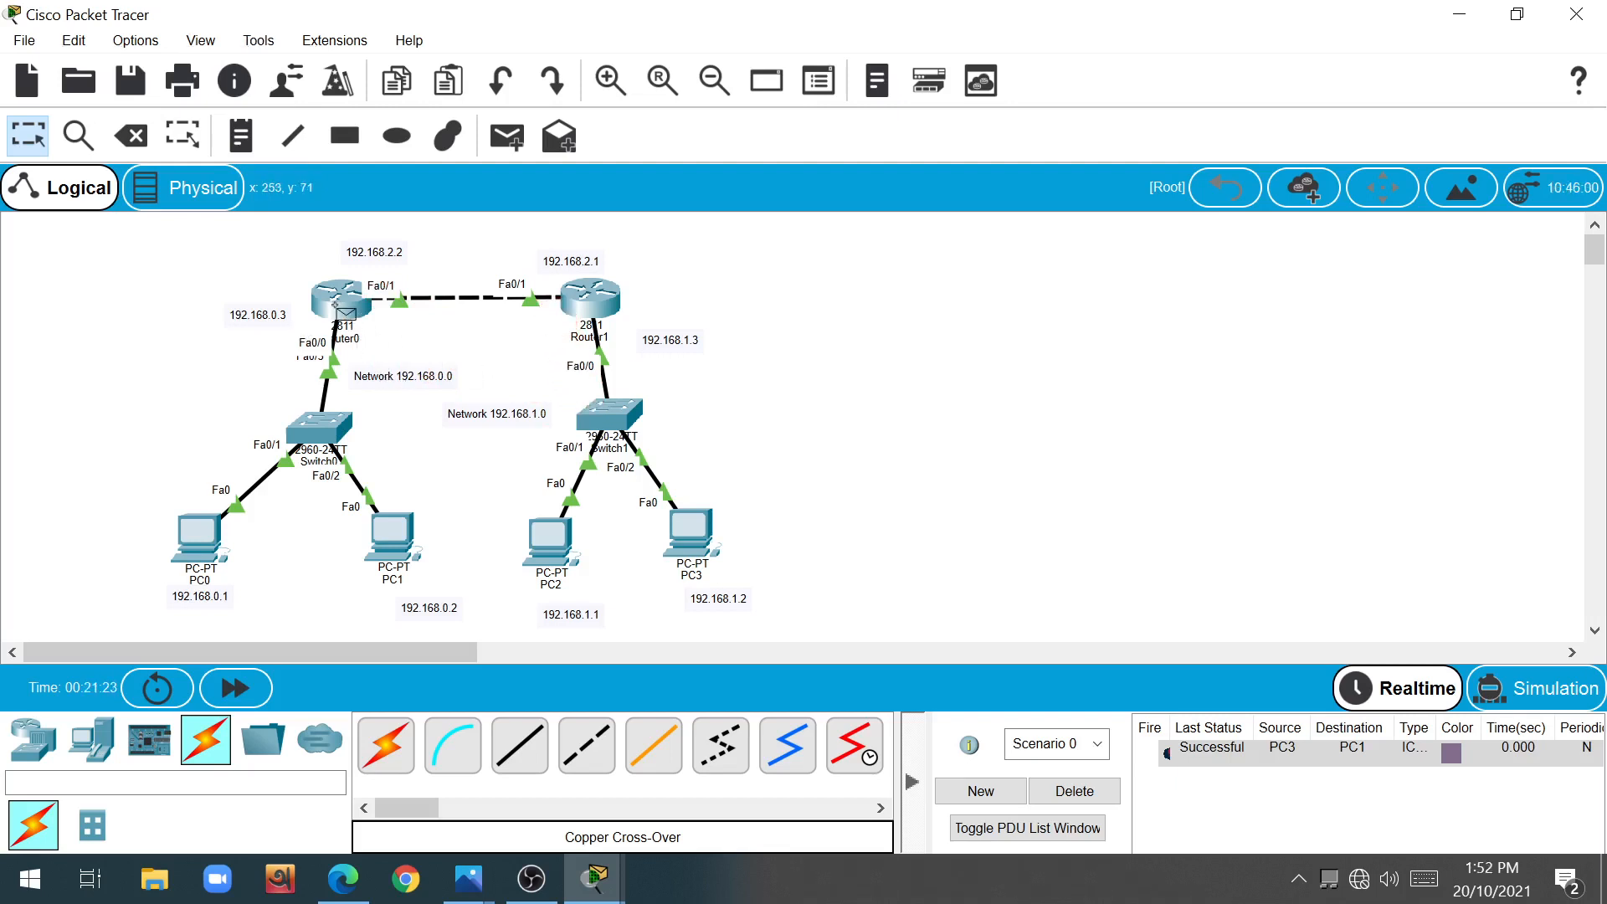
click(32, 142)
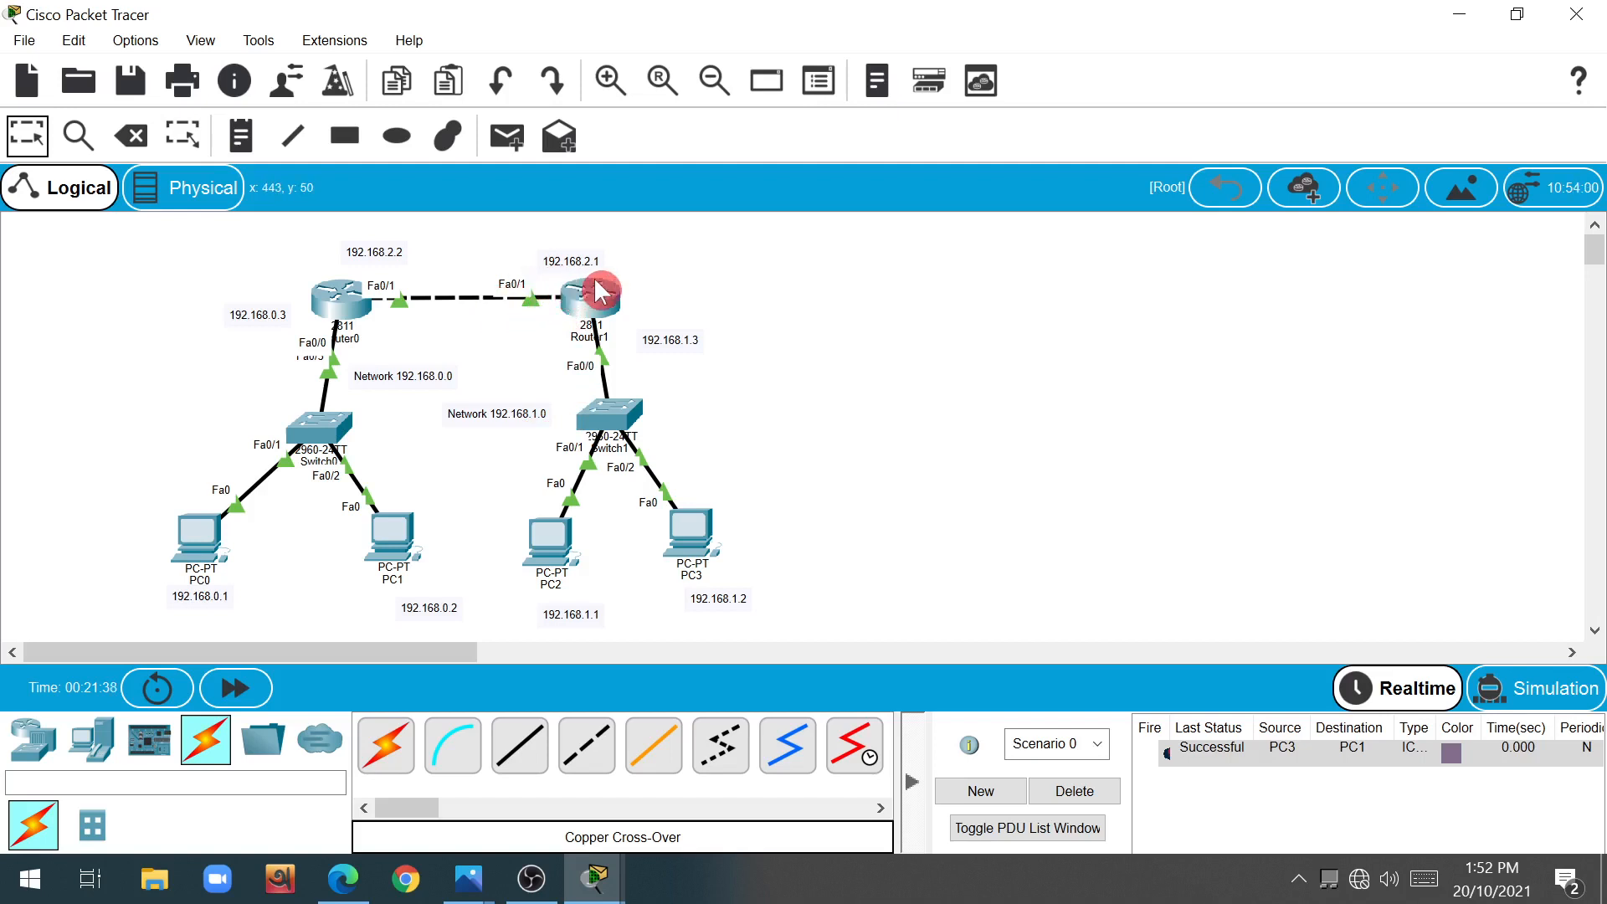
click(590, 317)
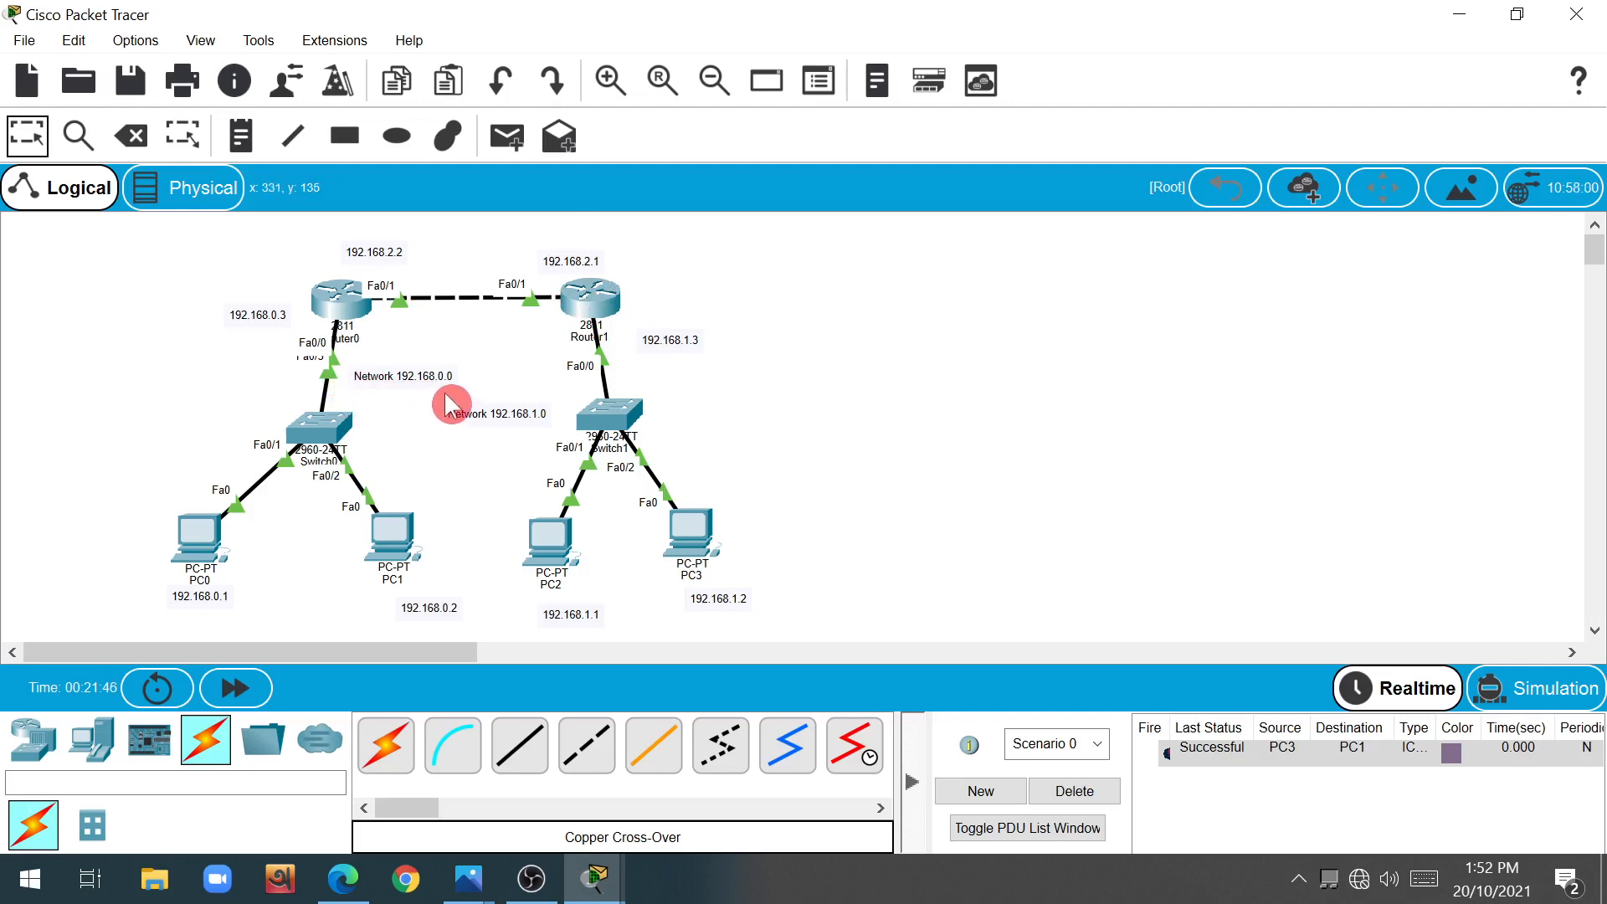
click(354, 270)
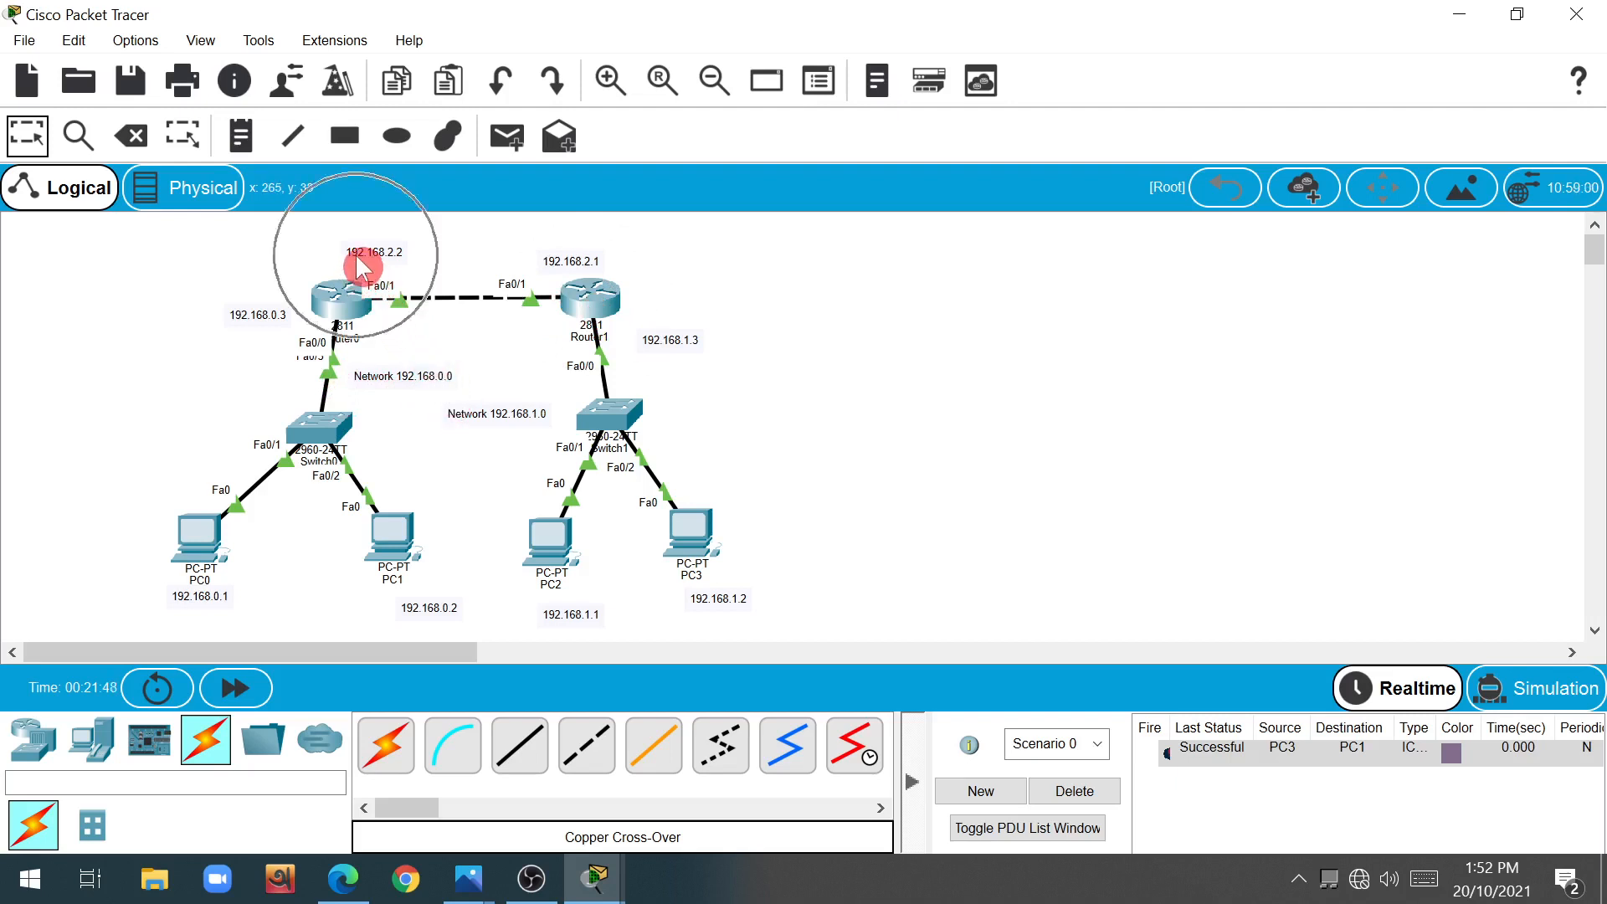